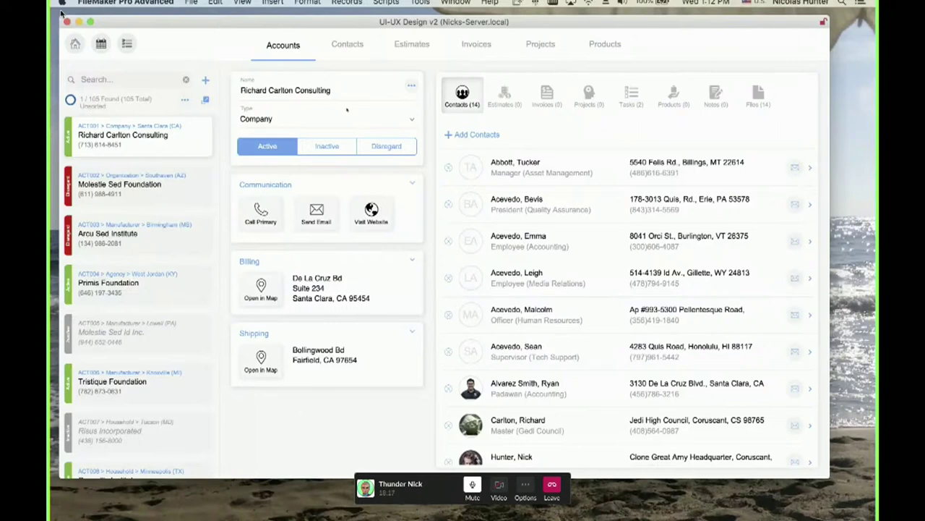
Reveal the status toolbar, view the Contacts layout for comparison, return to Accounts and hide the toolbar again.
key(super+alt+s)
click(345, 55)
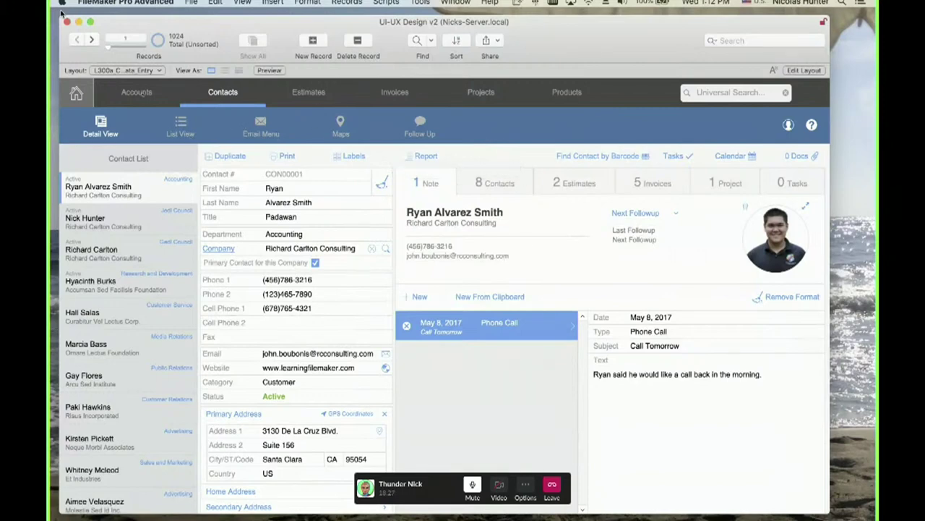
click(140, 92)
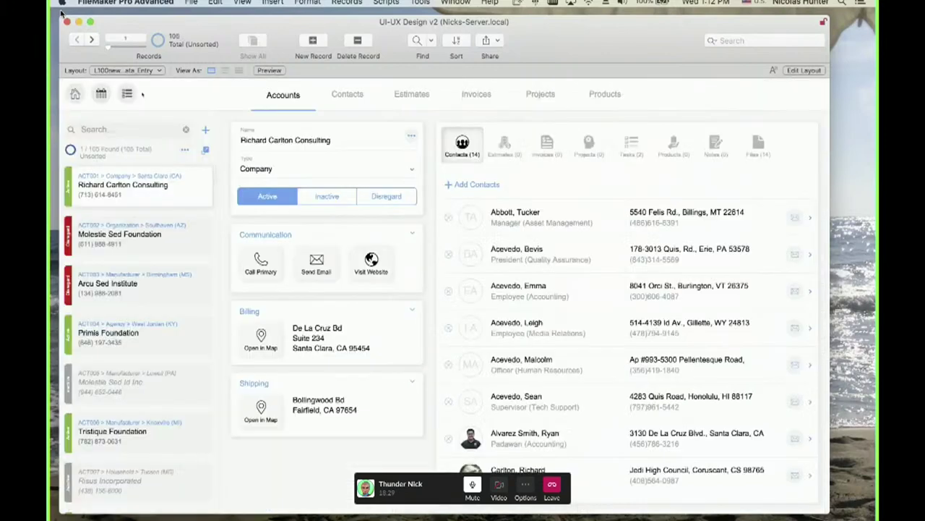
key(super+alt+s)
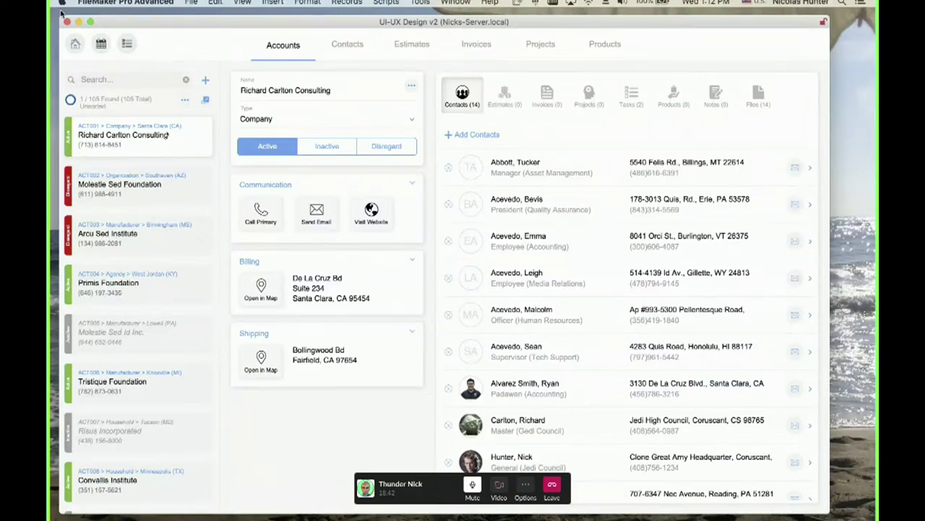
Sort the account list by Account and Type.
click(186, 101)
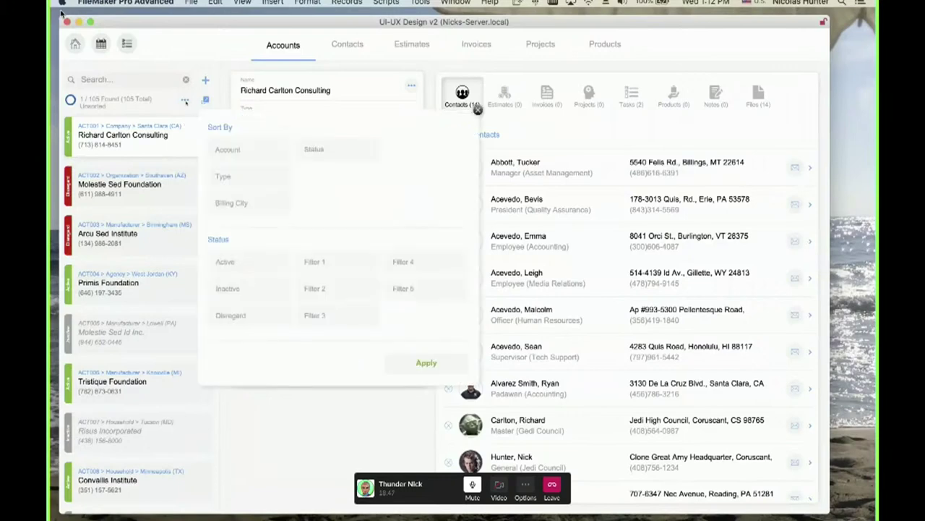
click(226, 151)
click(227, 178)
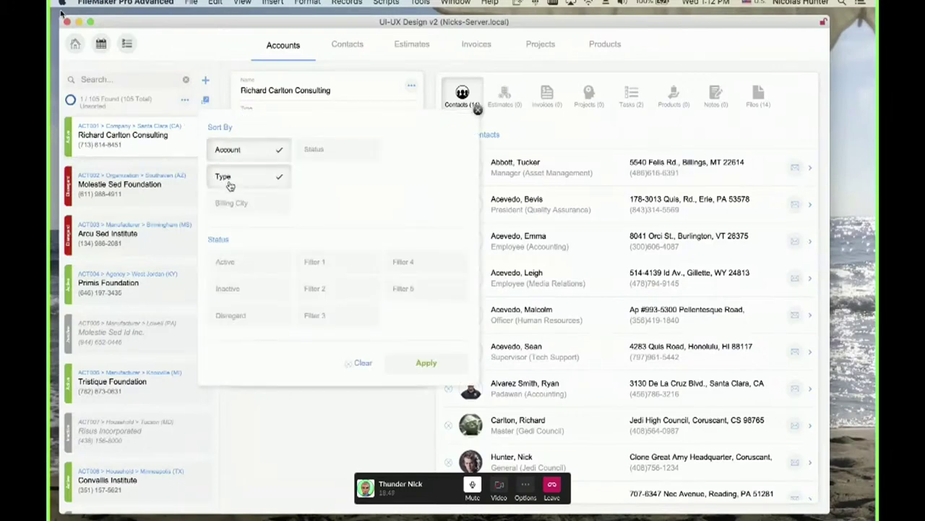
click(419, 363)
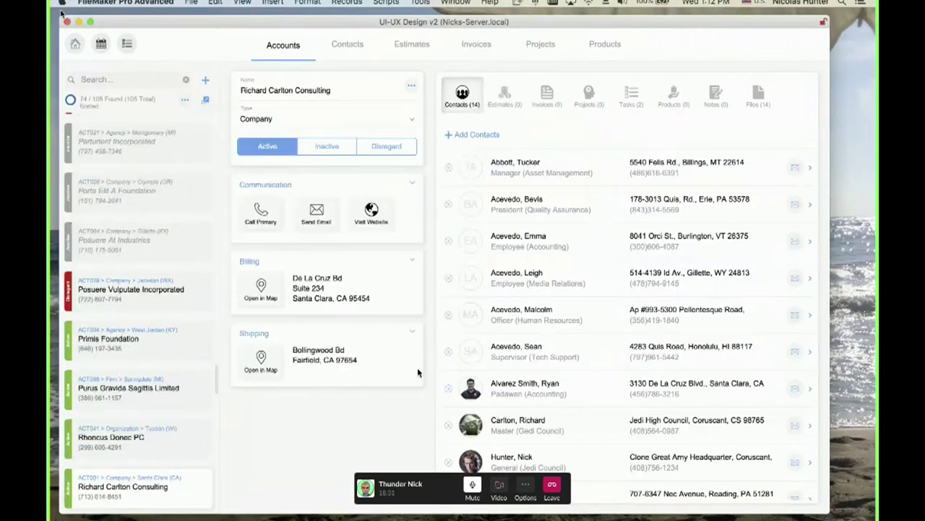
Clear the account list's sort criteria and leave the Shipping address card collapsed.
click(186, 101)
click(356, 363)
click(354, 362)
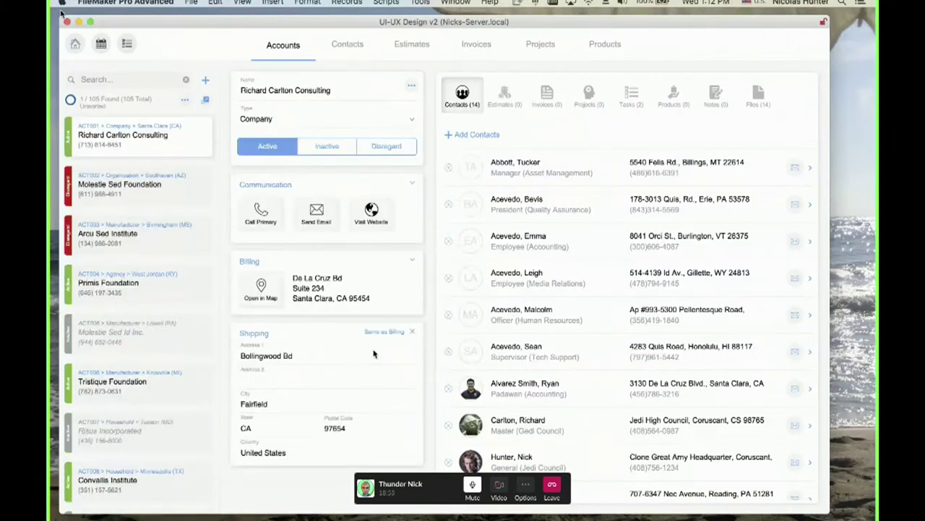
click(410, 332)
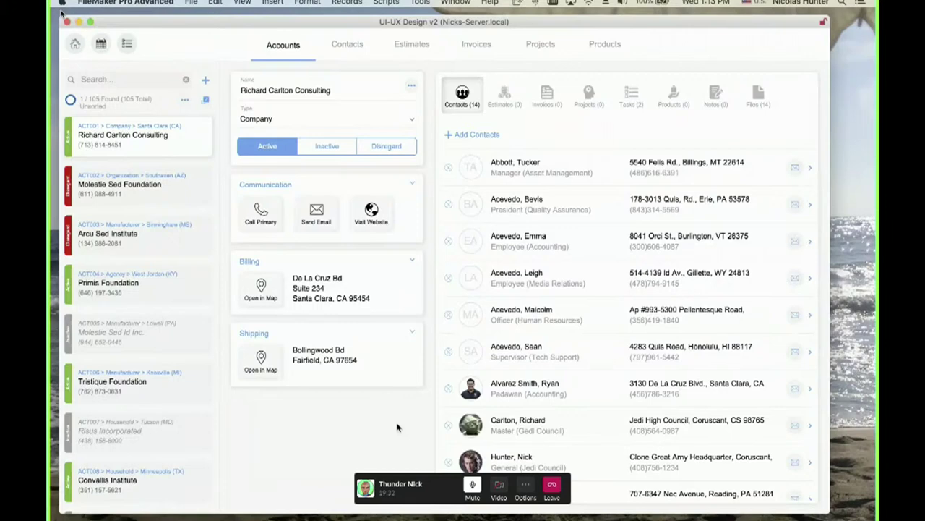
Examine the standard commands and the custom menu sets available on the Accounts layout, keeping the FileMaker Alternate set.
drag(438, 26, 438, 23)
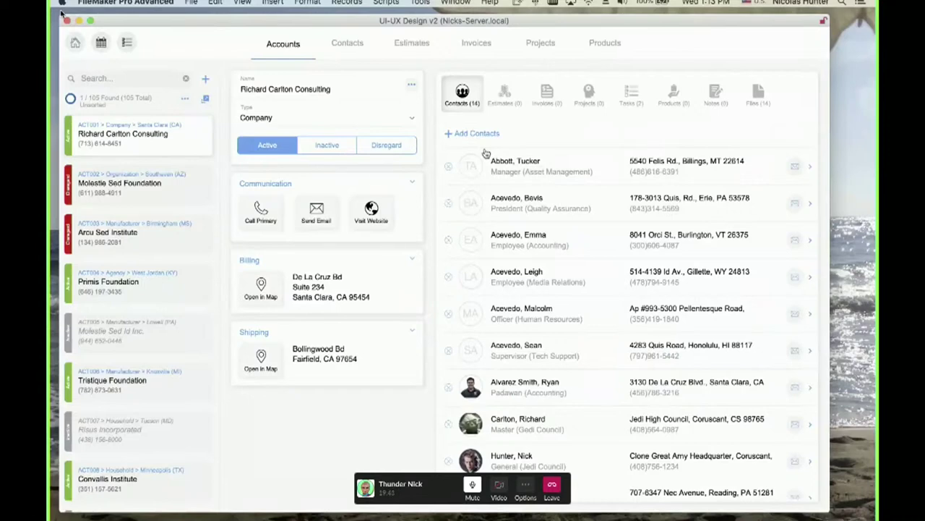
click(274, 3)
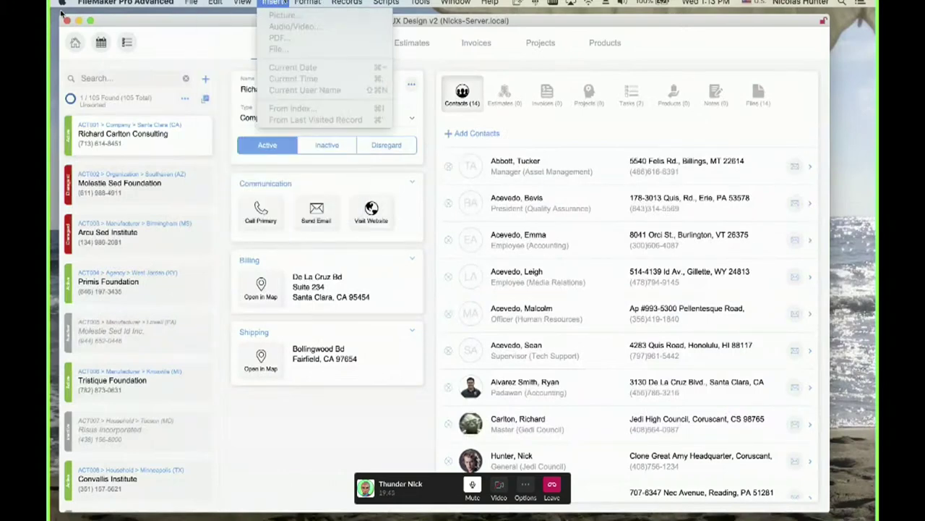
mouse_move(248, 4)
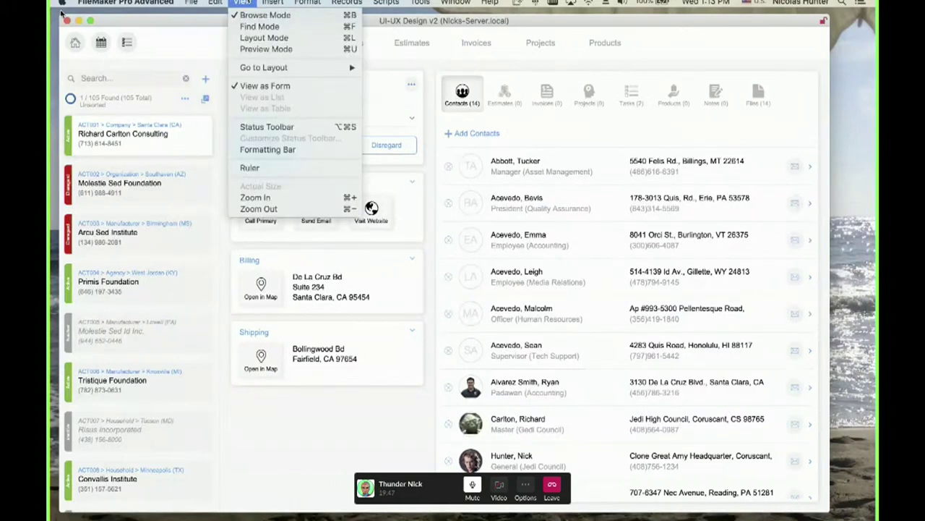
mouse_move(435, 9)
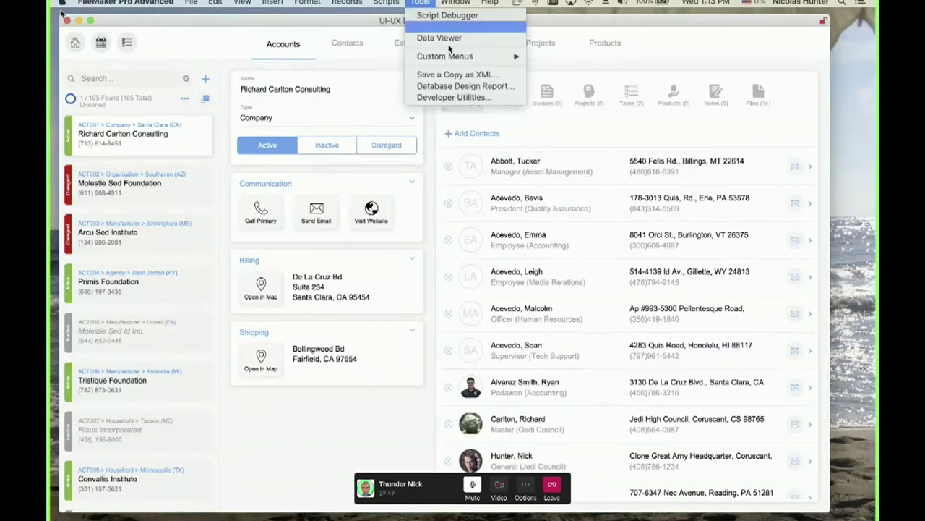
mouse_move(454, 59)
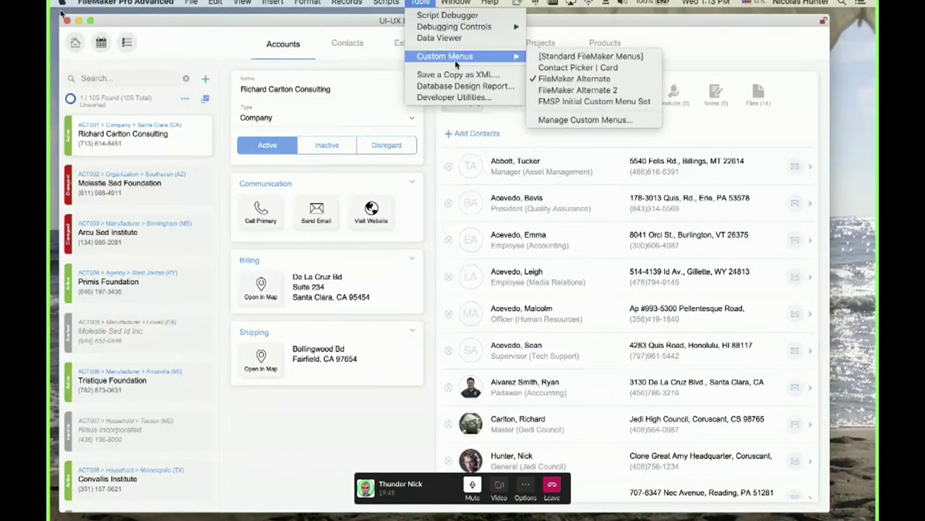
click(555, 80)
click(385, 4)
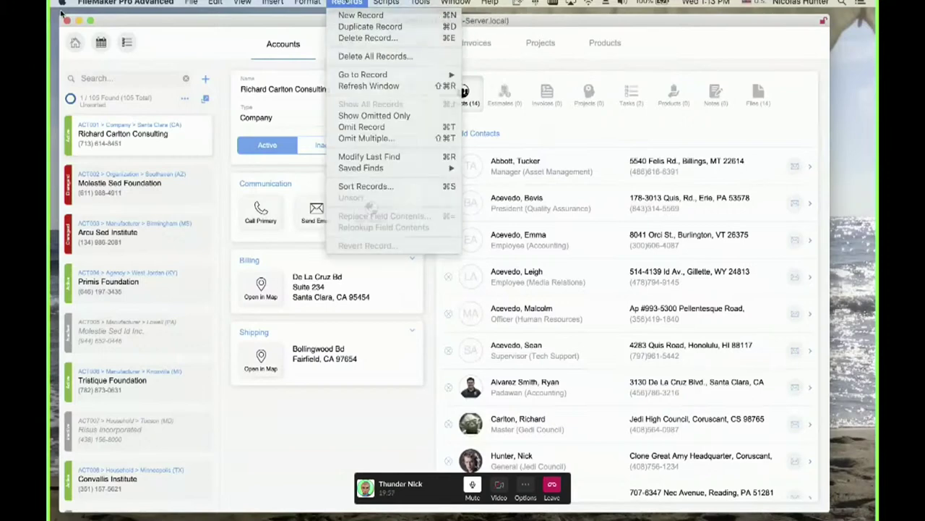
click(431, 248)
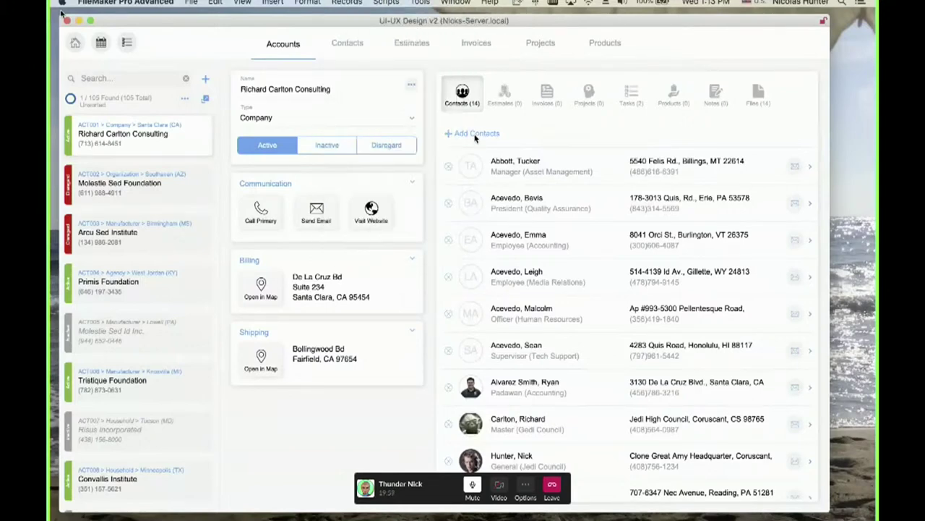
Open the picker for adding contacts to the current account and review its custom selection and contact commands.
click(475, 134)
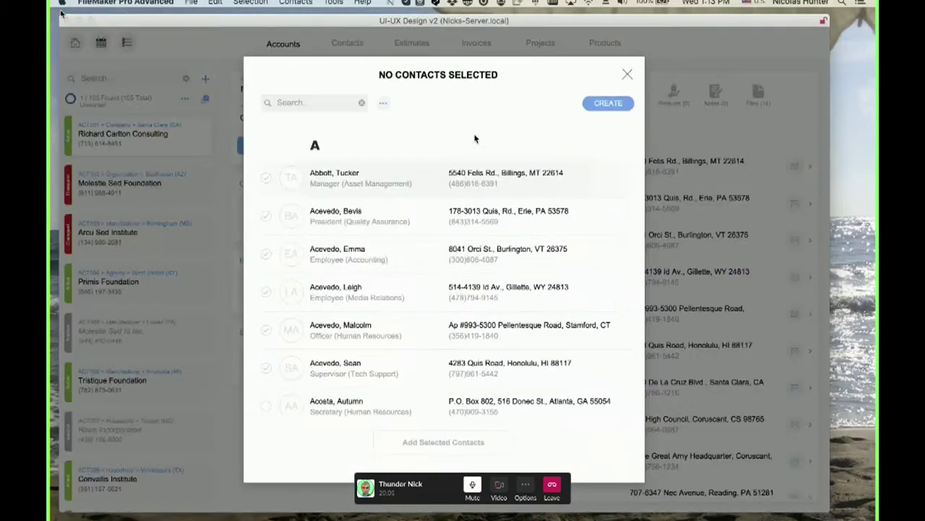
click(250, 2)
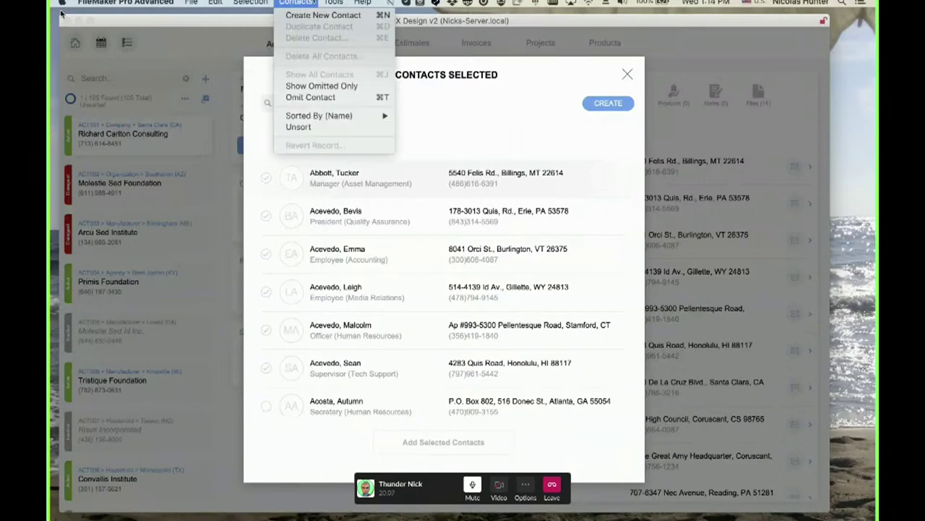
click(63, 13)
click(313, 2)
mouse_move(251, 3)
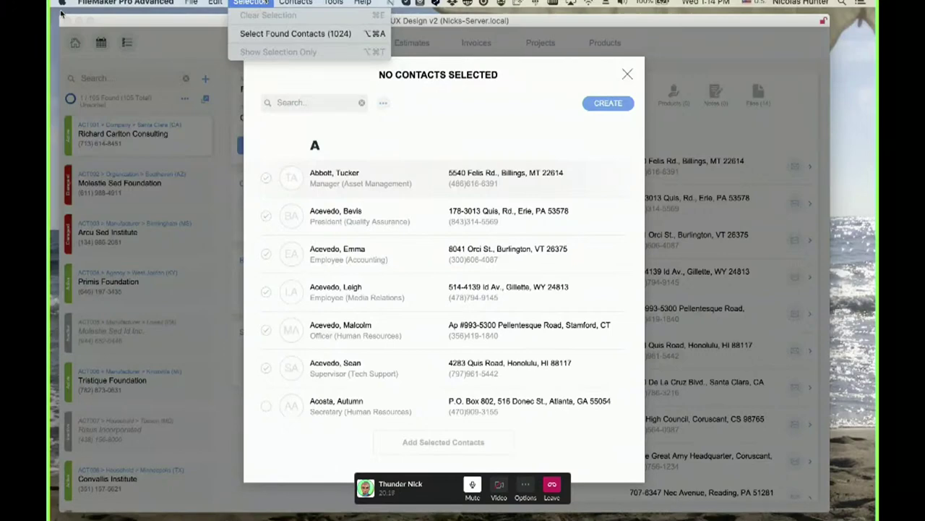
click(266, 3)
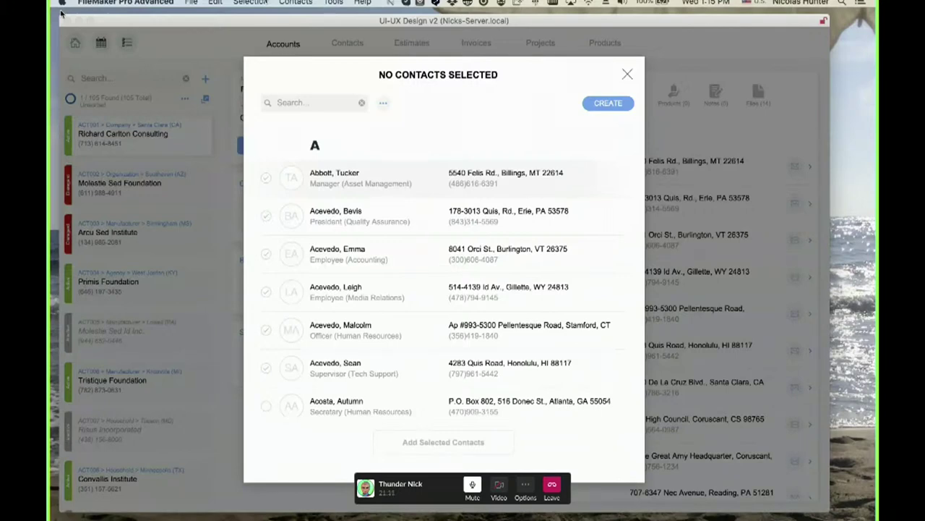
click(265, 3)
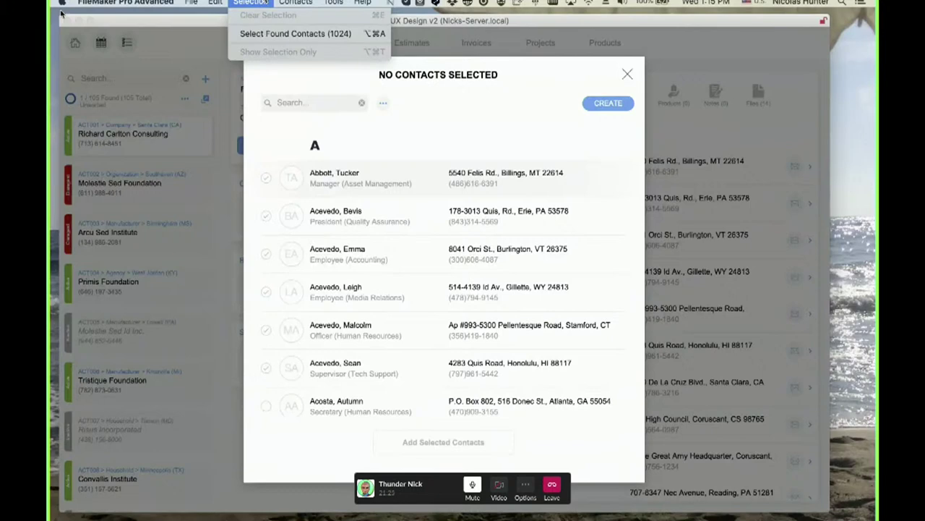
Select the first three contacts in the picker not yet linked to the account, and clear that selection.
click(433, 311)
scroll(407, 340, down, 3)
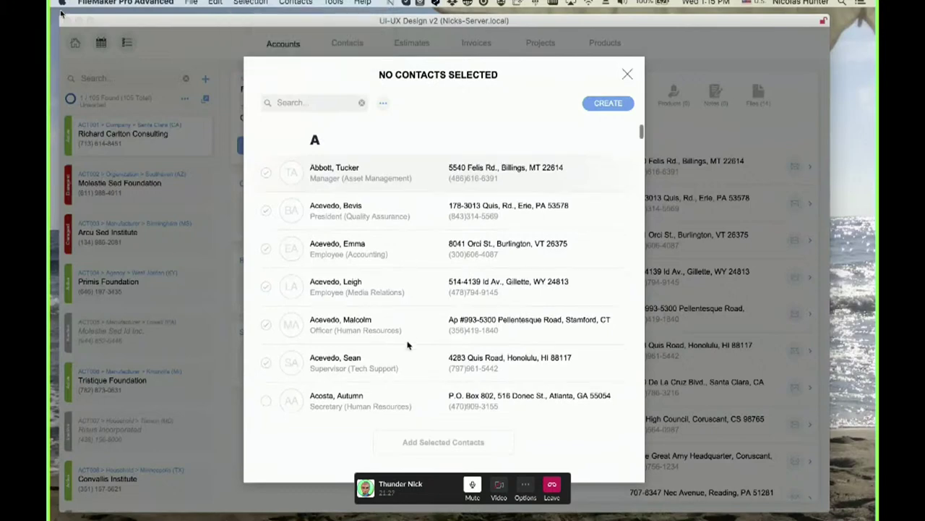
click(354, 323)
click(351, 368)
click(352, 396)
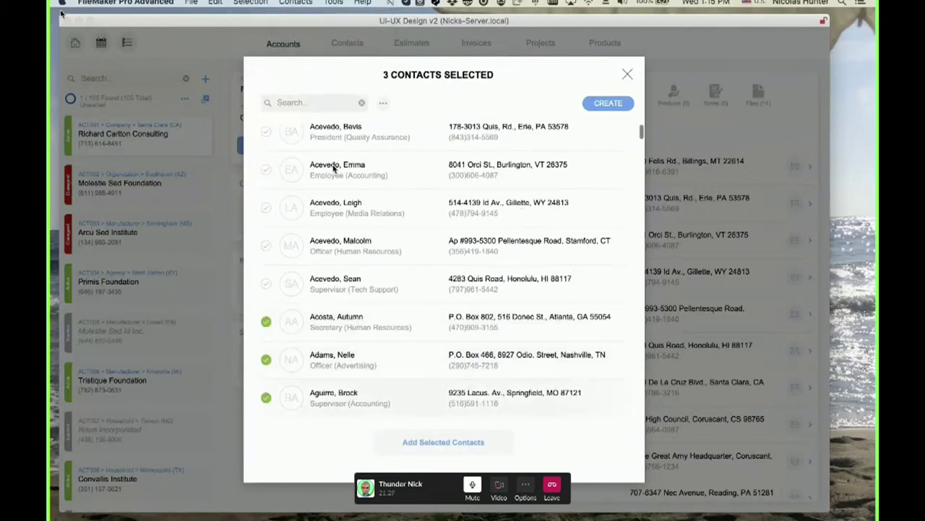
click(253, 3)
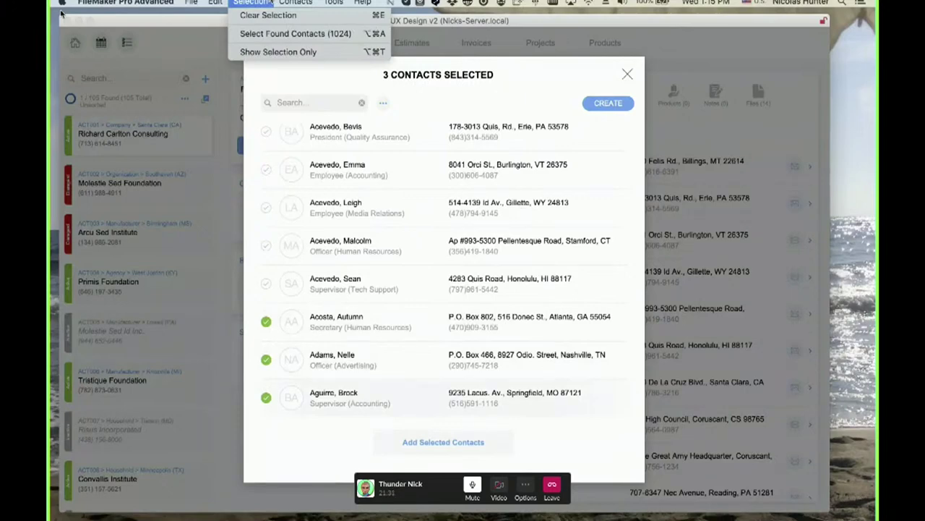
click(264, 15)
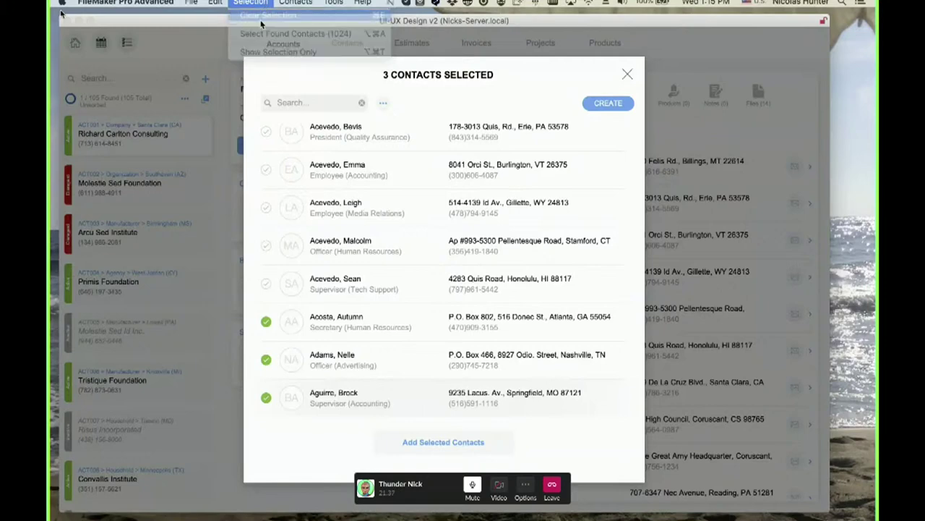
Select the first four unlinked contacts in the picker and clear the selection again.
scroll(331, 265, down, 3)
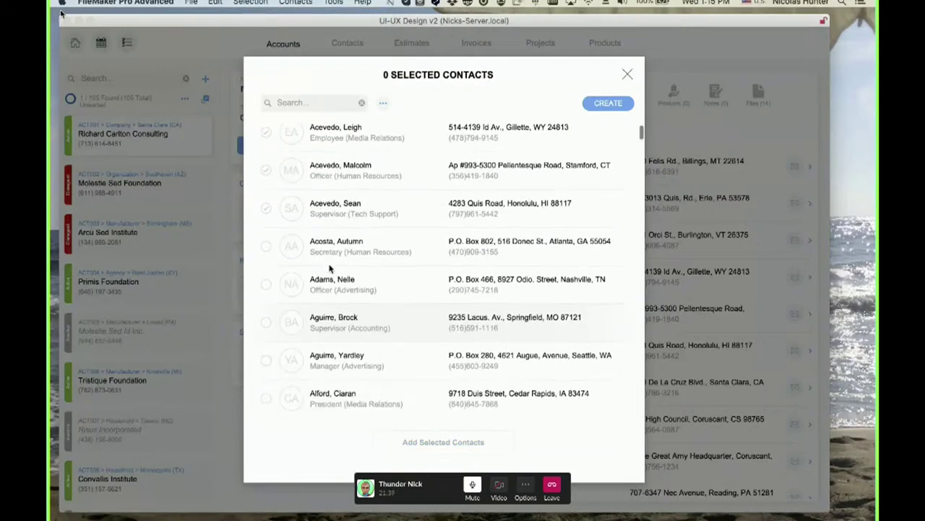
click(310, 244)
click(312, 282)
click(315, 321)
click(315, 374)
key(super+shift+a)
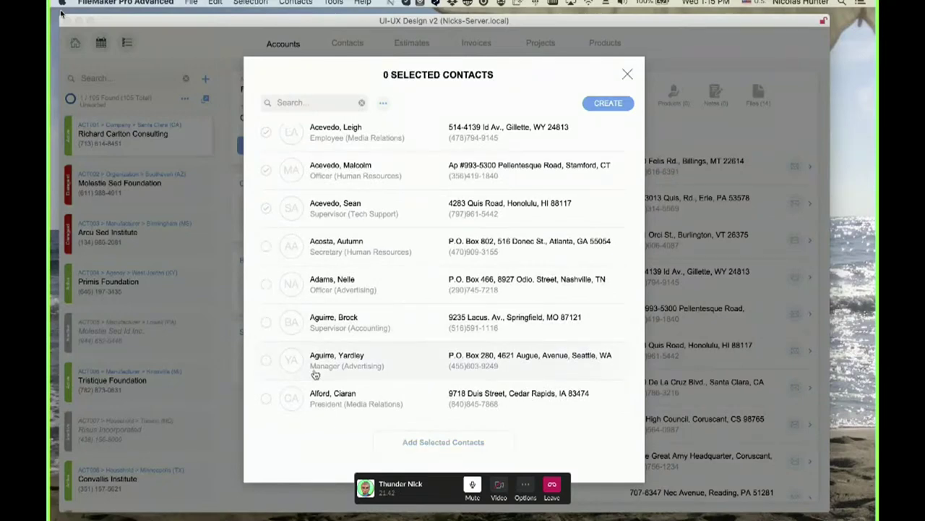
Select the adjacent Manager (Advertising), Supervisor (Accounting) and Officer (Advertising) contacts in the picker.
click(315, 370)
click(316, 317)
click(315, 288)
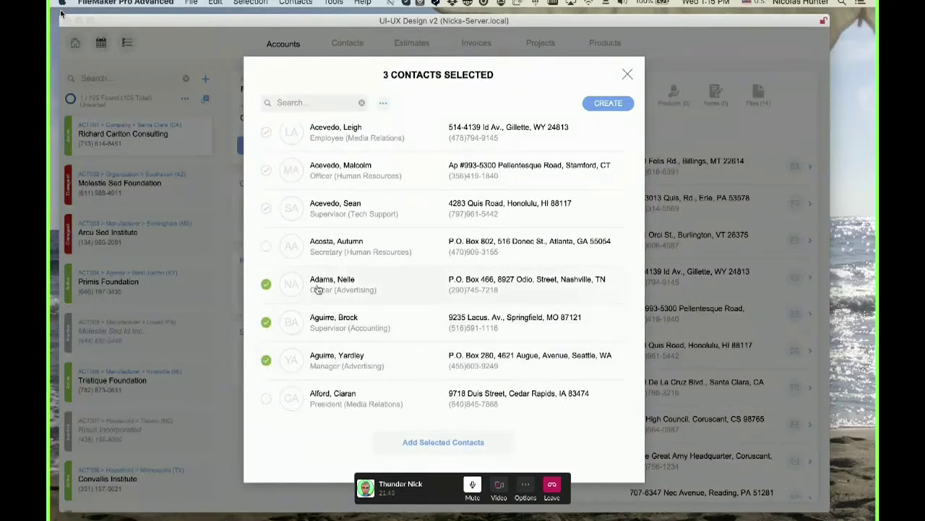
Reduce the picker list to only the selected contacts.
click(250, 2)
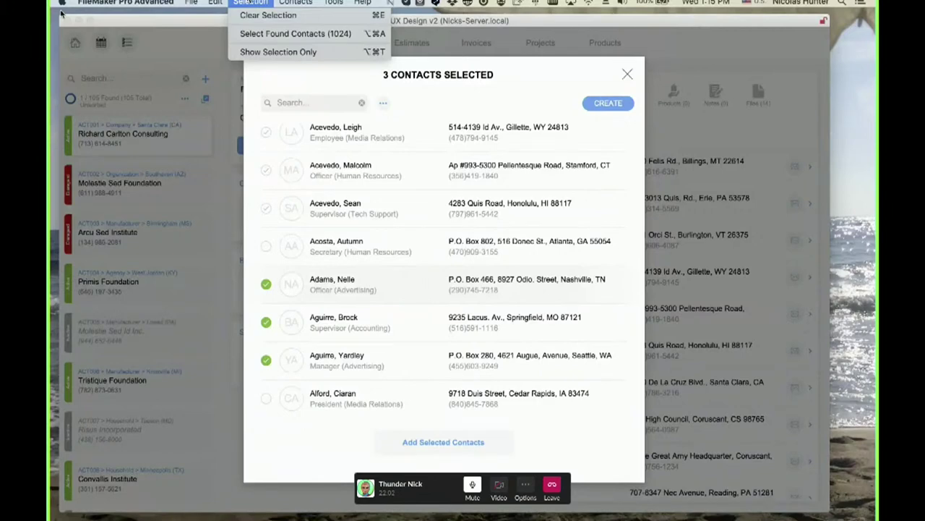
key(Escape)
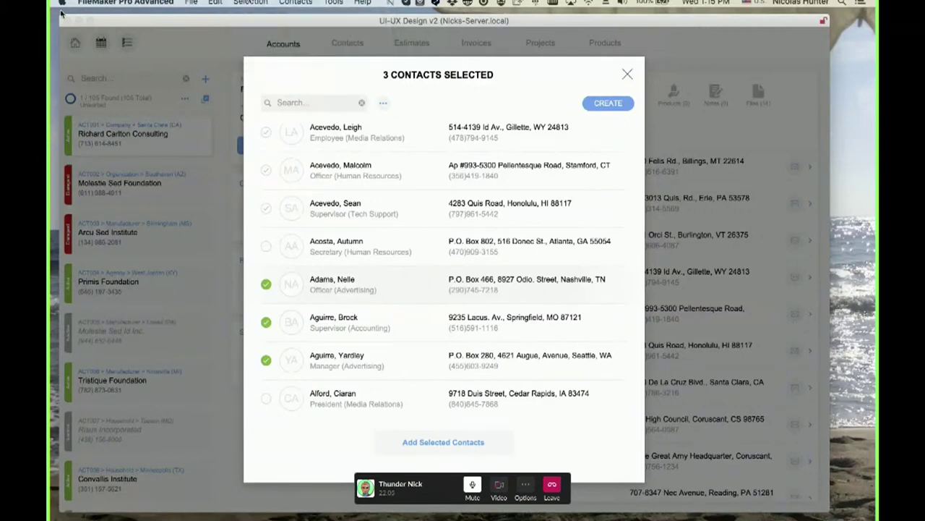
key(super+shift+s)
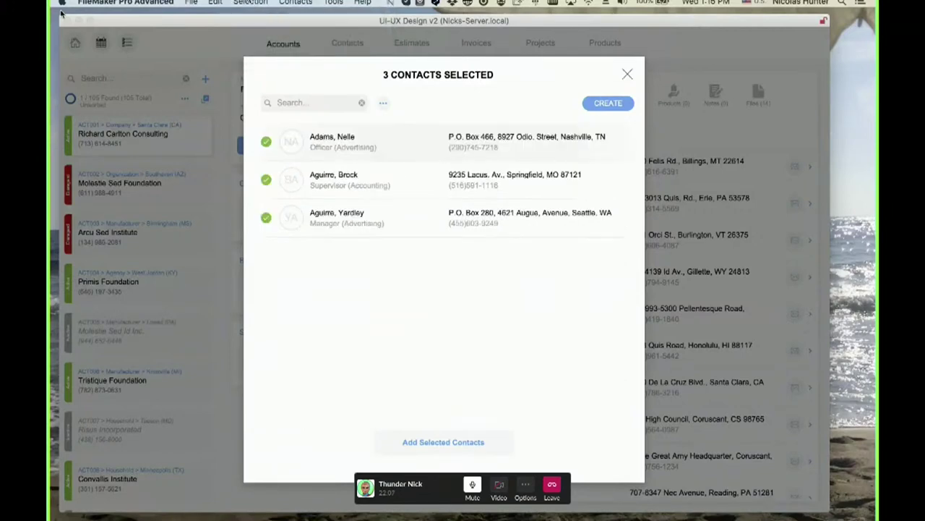
click(250, 3)
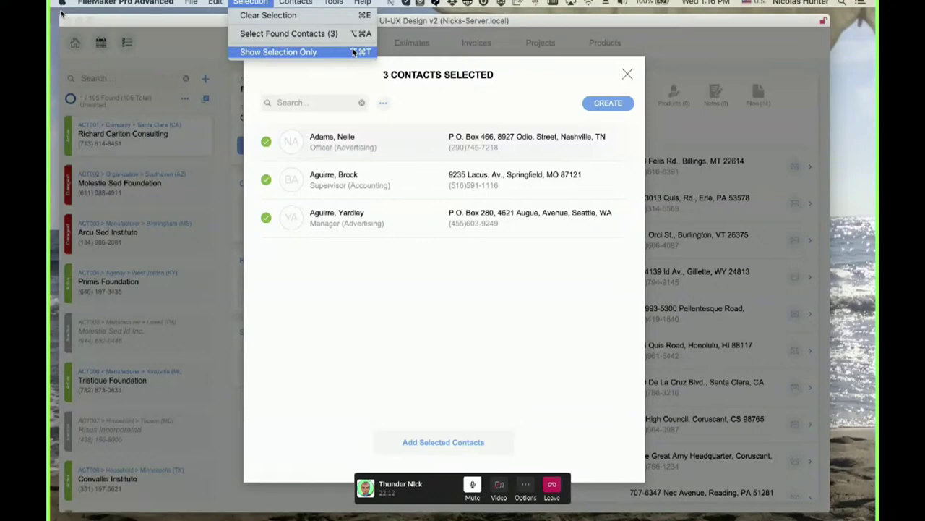
click(318, 57)
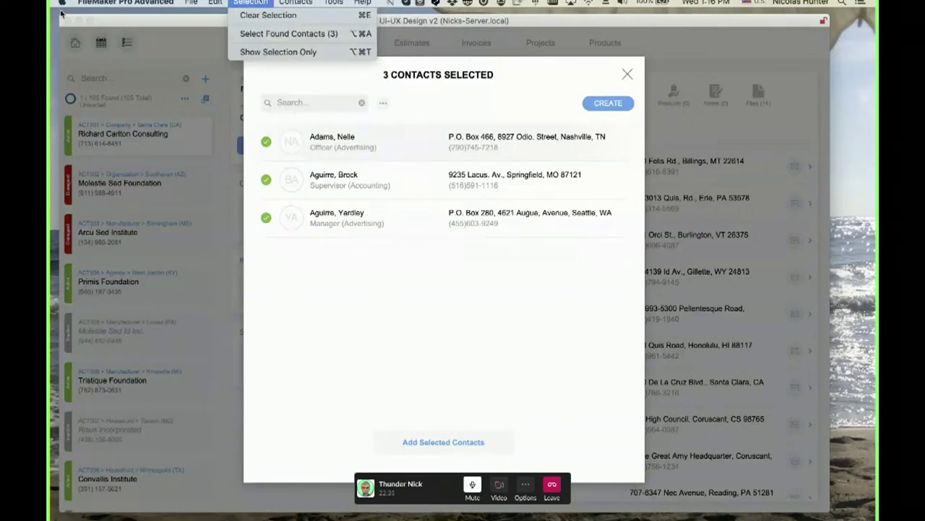
Show all contacts in the picker again while keeping the current selection, and review the contact commands.
mouse_move(297, 2)
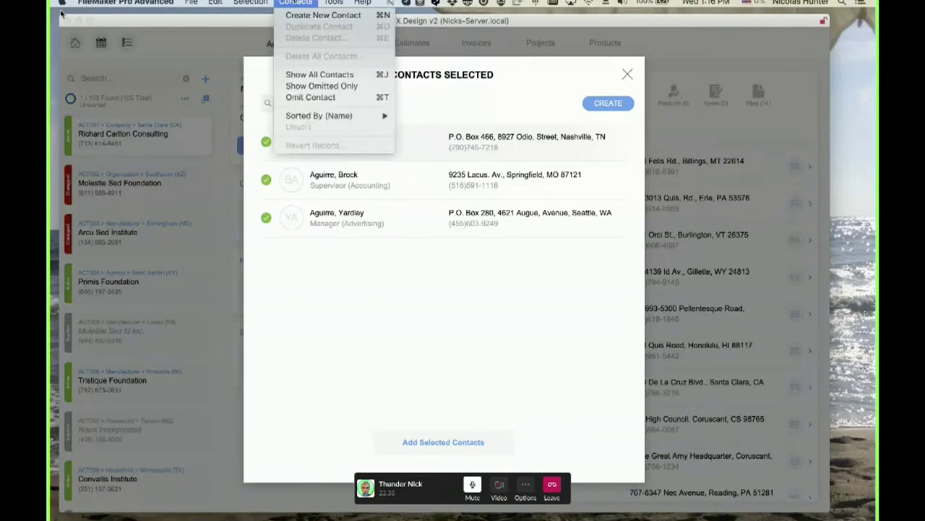
click(298, 75)
mouse_move(250, 2)
mouse_move(296, 3)
click(296, 74)
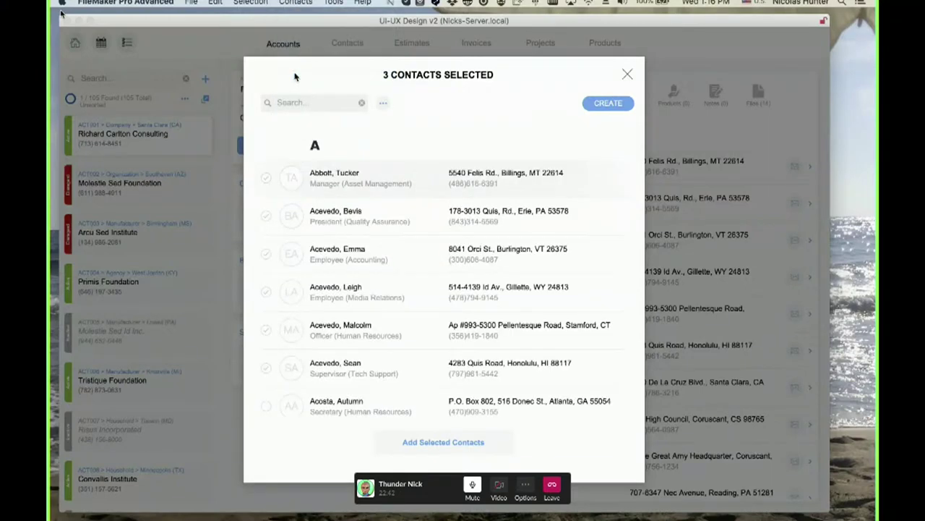
click(295, 3)
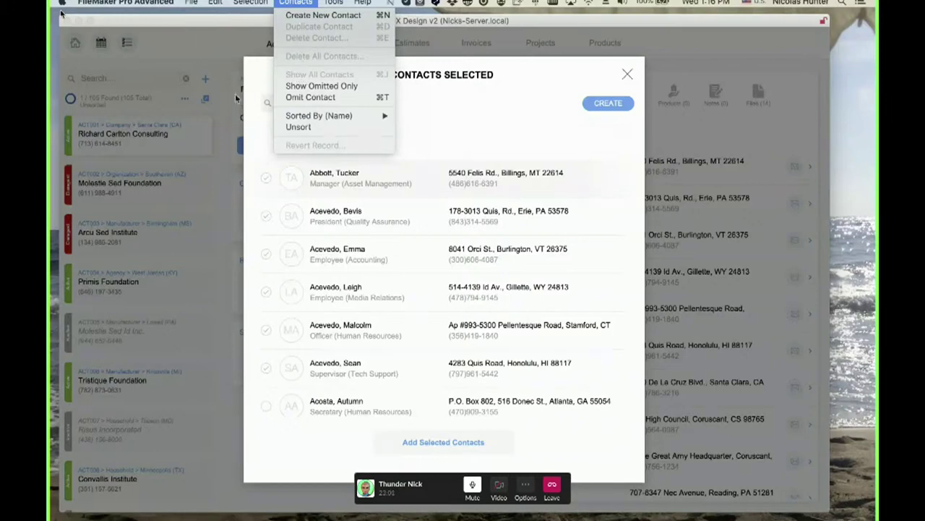
Search the picker for a contact by partial name, and show all contacts again.
click(289, 102)
text(Carl)
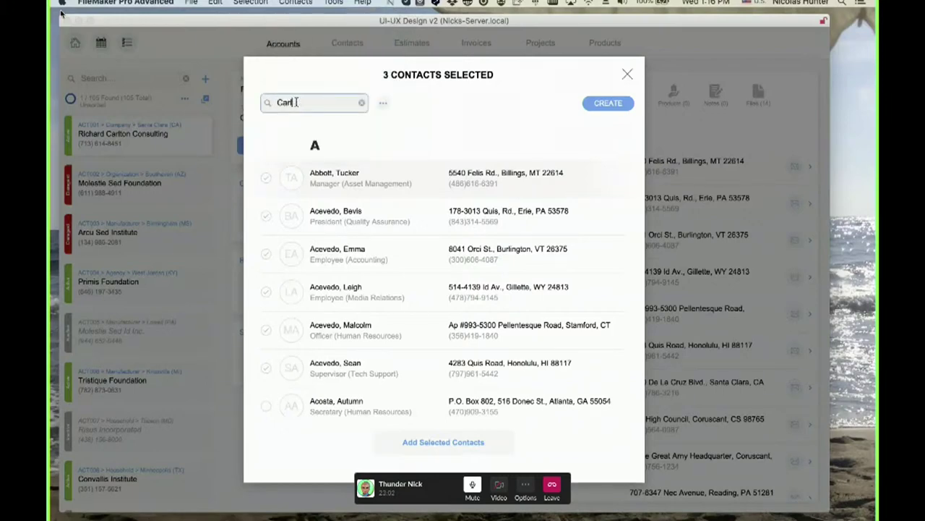
click(314, 3)
click(490, 288)
key(super+j)
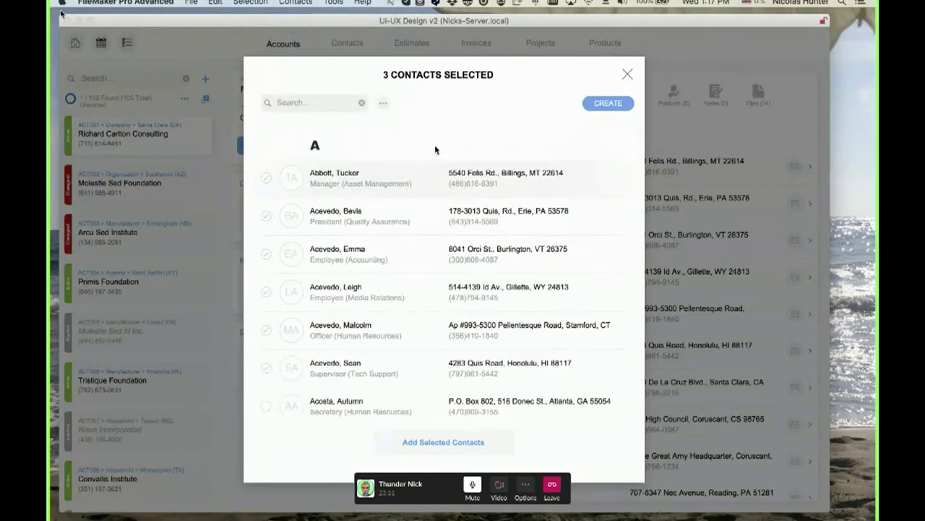
Sort the picker's contacts by Title and look through the groups.
click(296, 3)
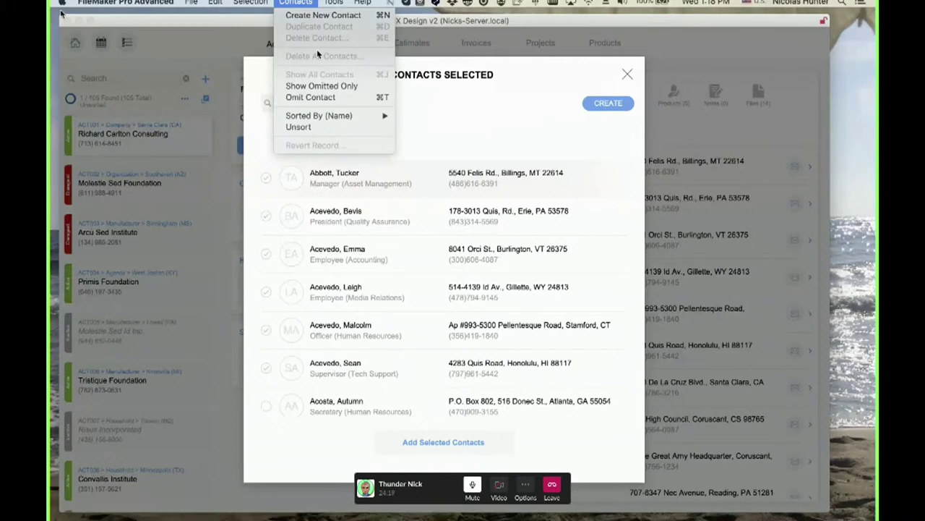
key(Escape)
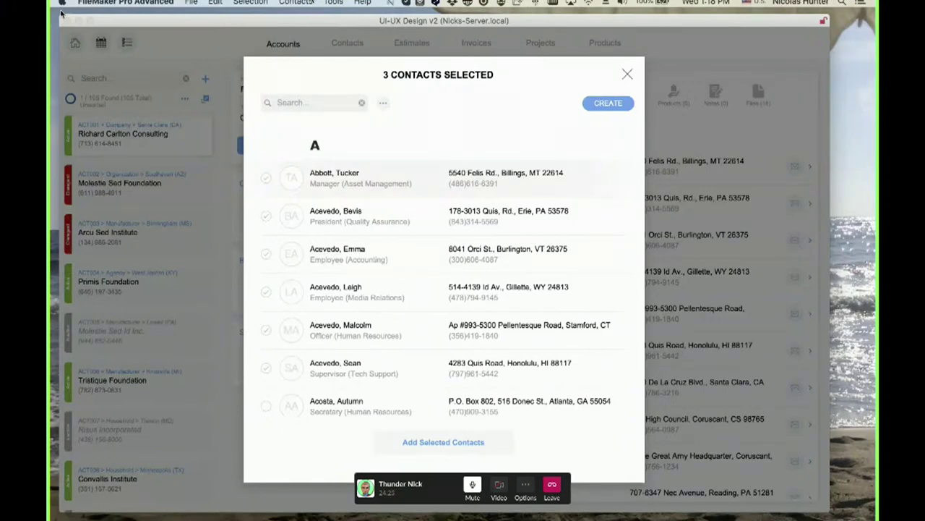
click(313, 3)
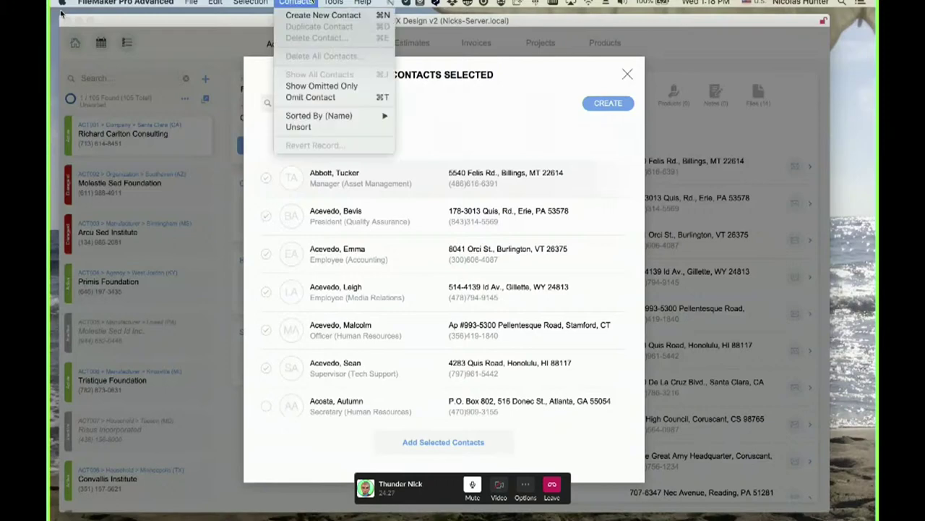
mouse_move(319, 118)
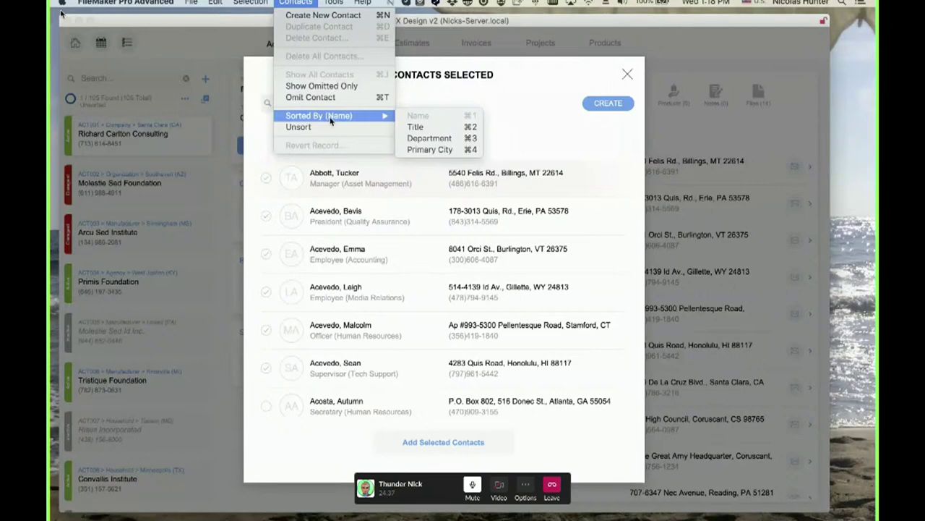
click(412, 127)
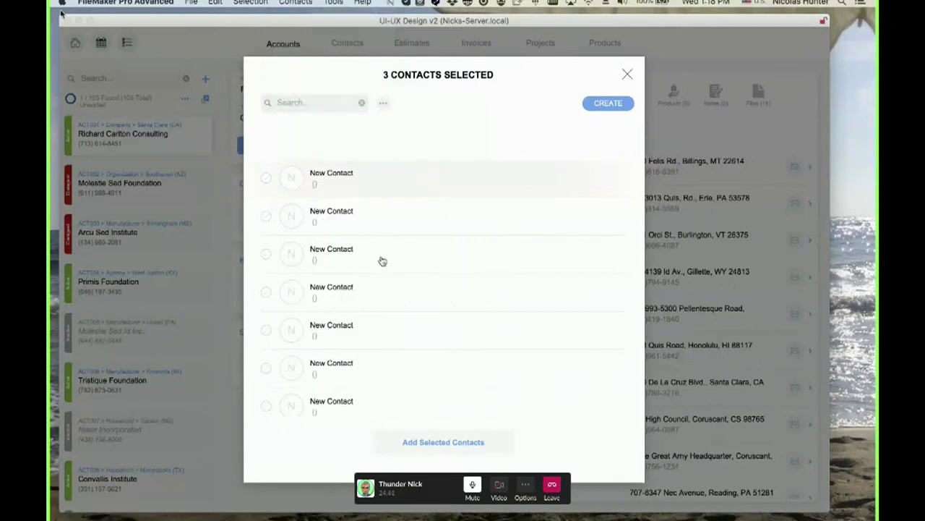
scroll(381, 261, down, 3)
scroll(383, 264, down, 4)
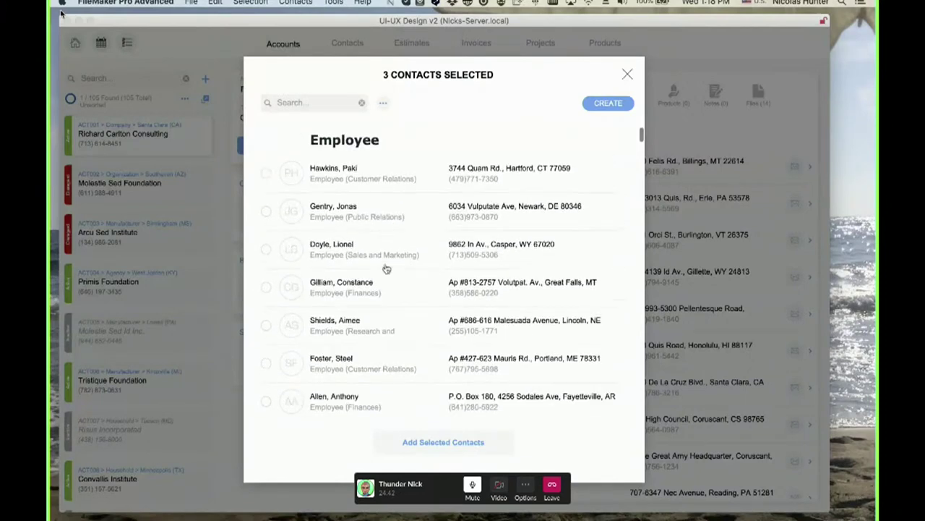
scroll(387, 269, up, 1)
Sort the picker's contacts by Department and look through the Accounting group.
click(296, 2)
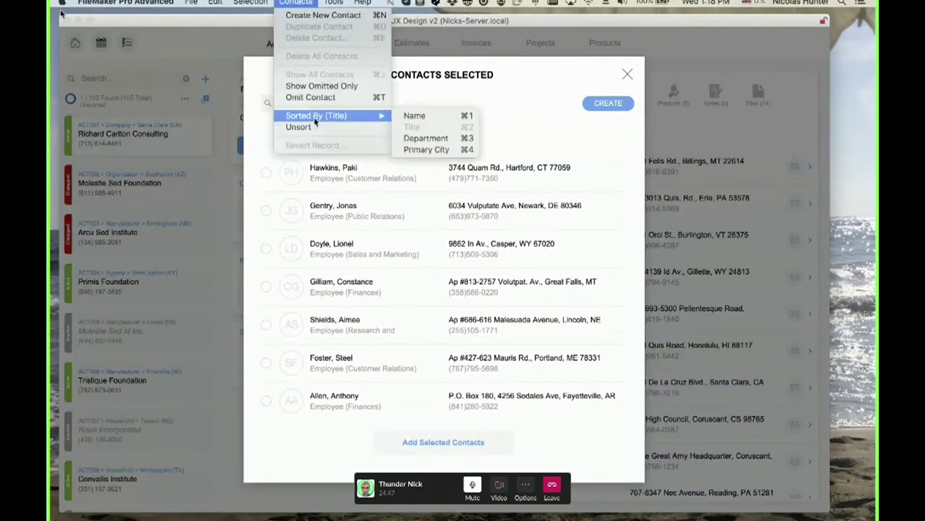
click(424, 138)
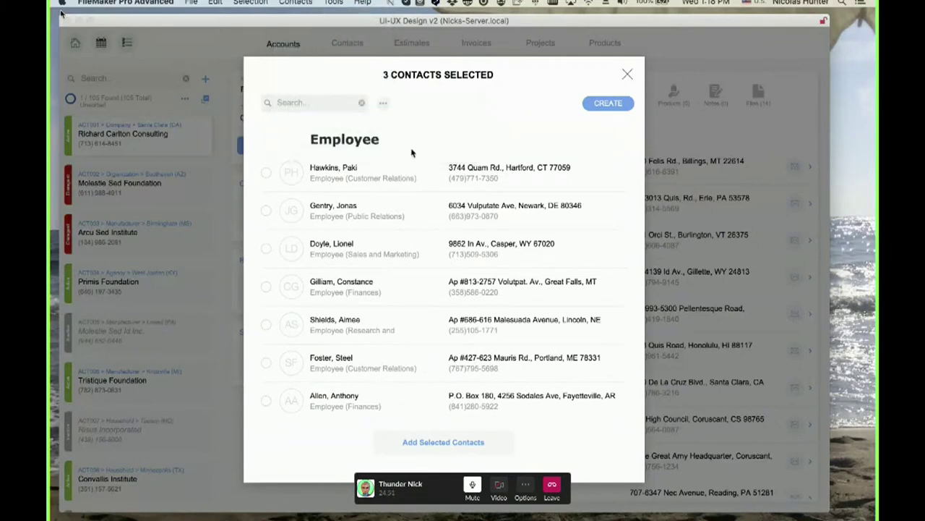
scroll(403, 221, down, 15)
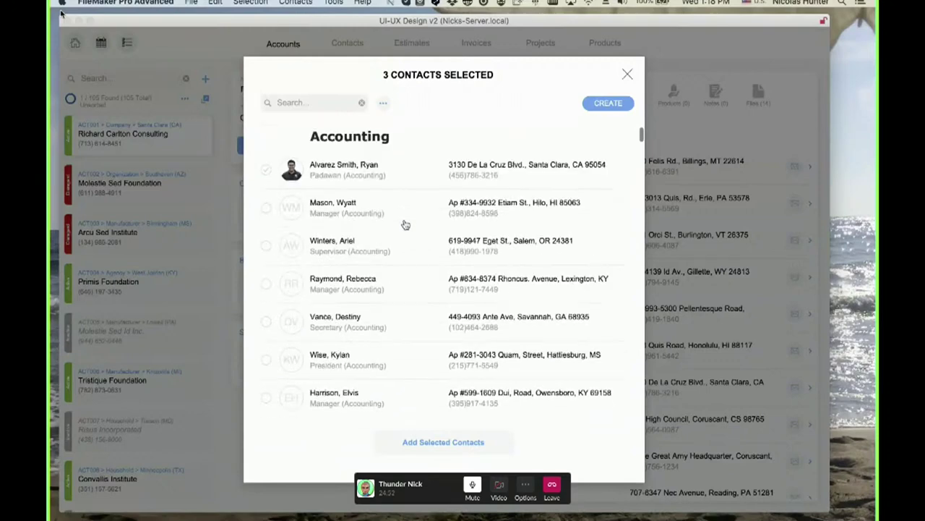
scroll(403, 223, down, 10)
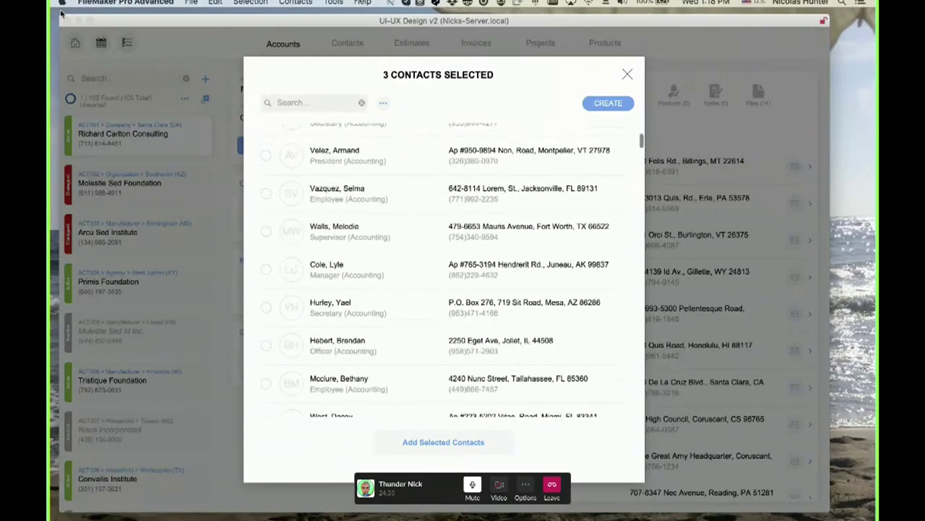
Switch the picker's sort order through Name, Title and Department, ending on Primary City.
click(295, 2)
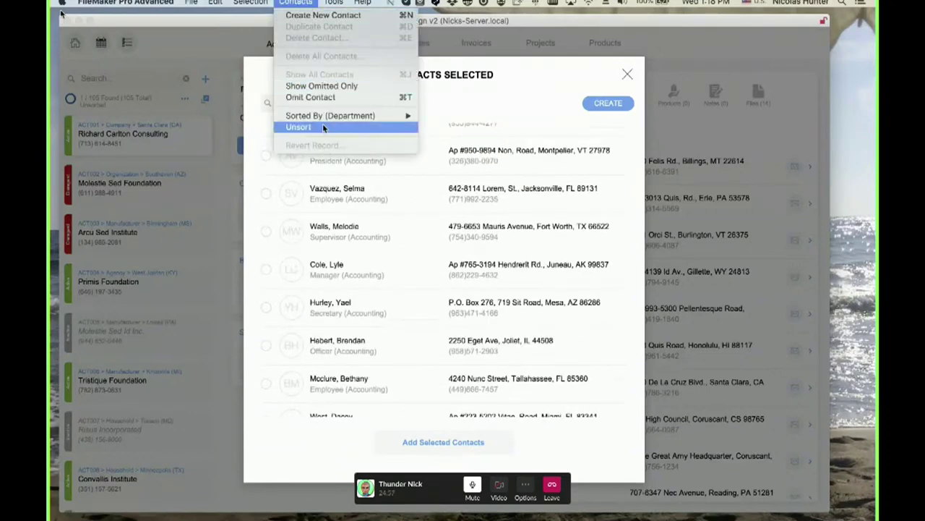
mouse_move(323, 118)
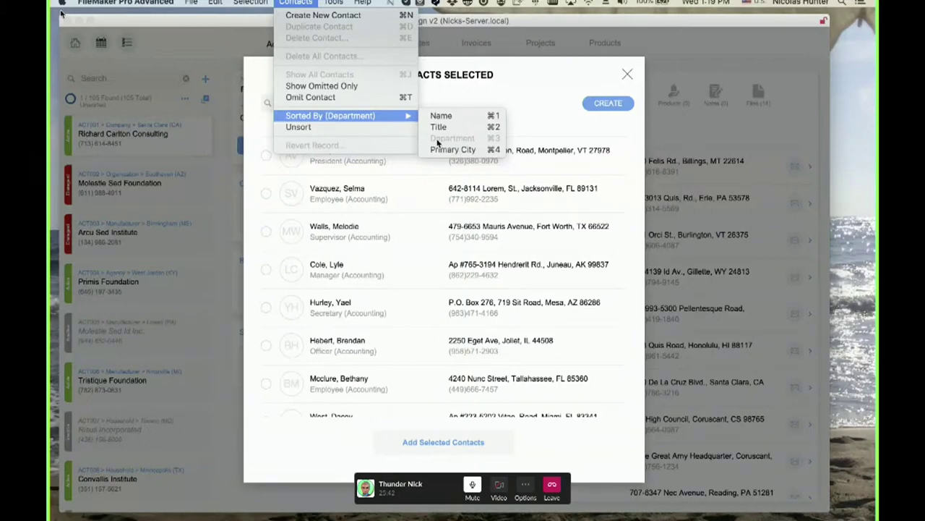
click(493, 98)
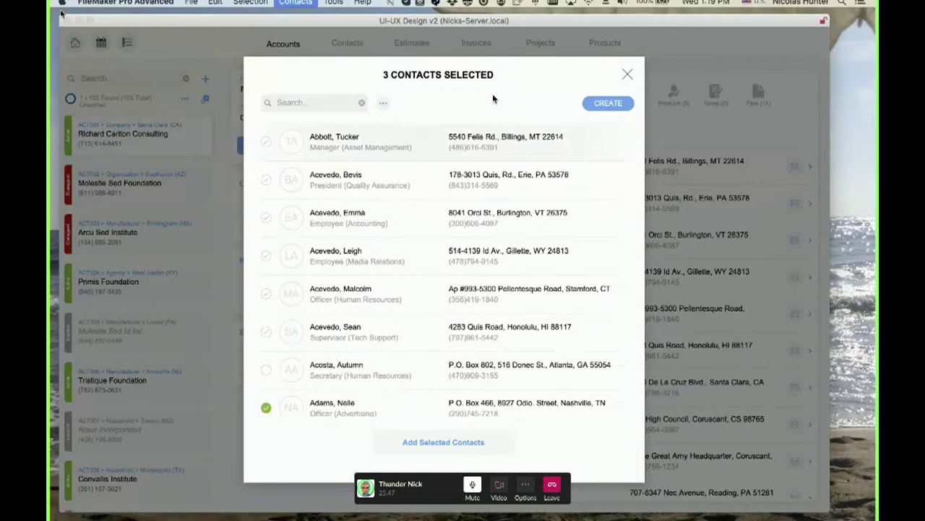
scroll(485, 270, down, 5)
scroll(488, 272, down, 2)
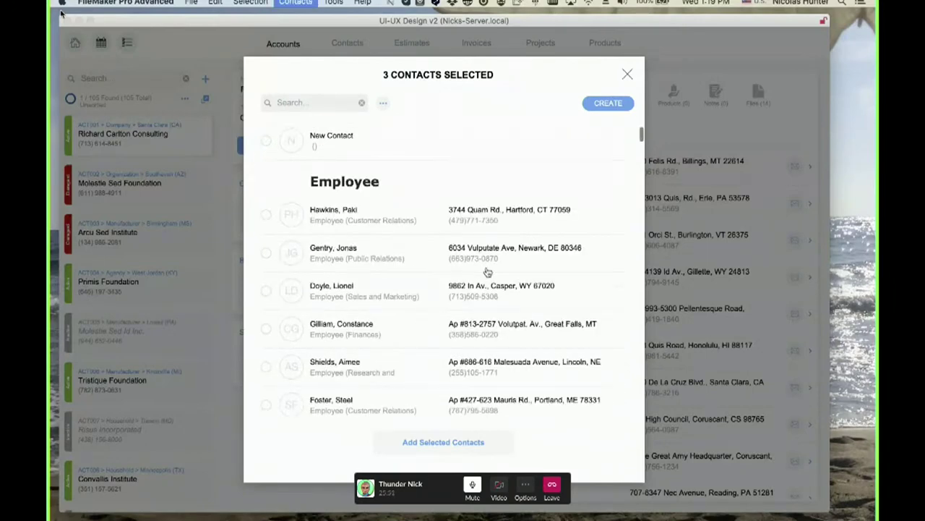
scroll(488, 272, down, 5)
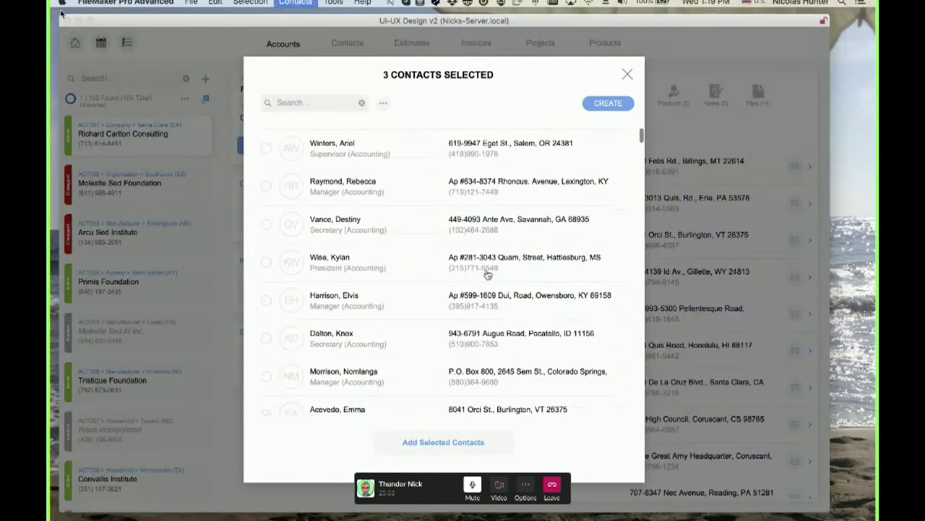
scroll(488, 275, down, 3)
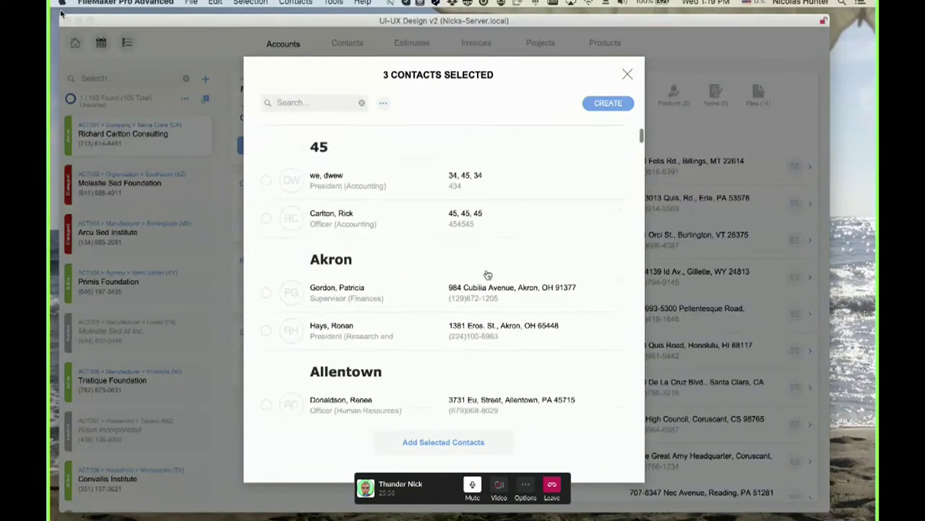
scroll(488, 275, down, 3)
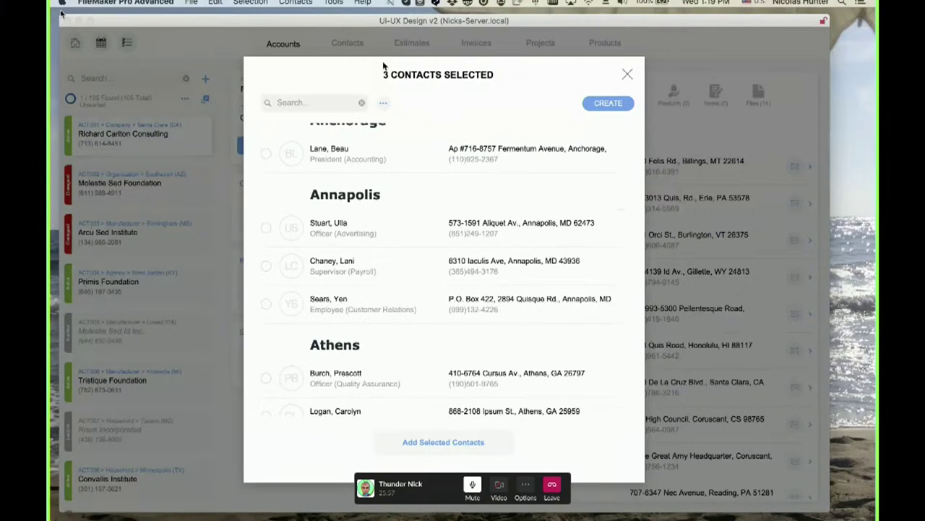
Review the available sort orders among the contact commands and in the picker's own list options.
click(327, 3)
mouse_move(296, 3)
mouse_move(316, 119)
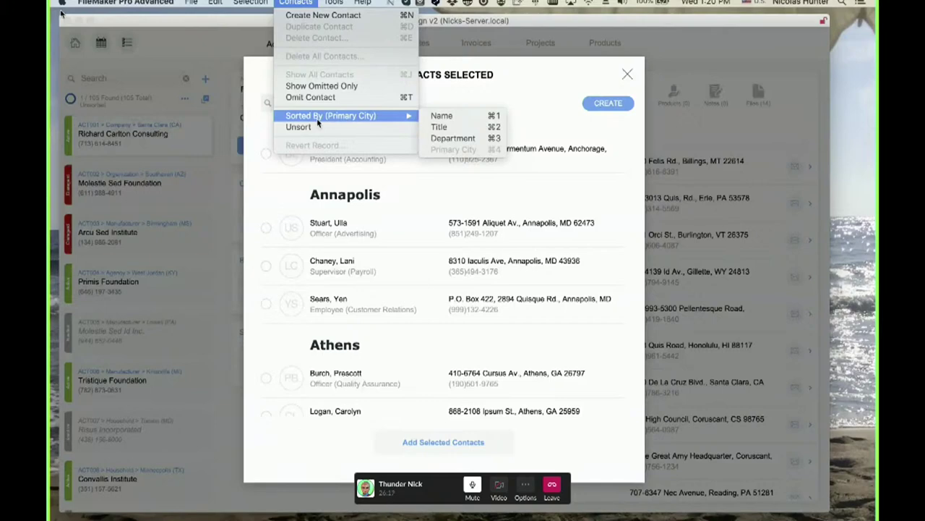
click(433, 87)
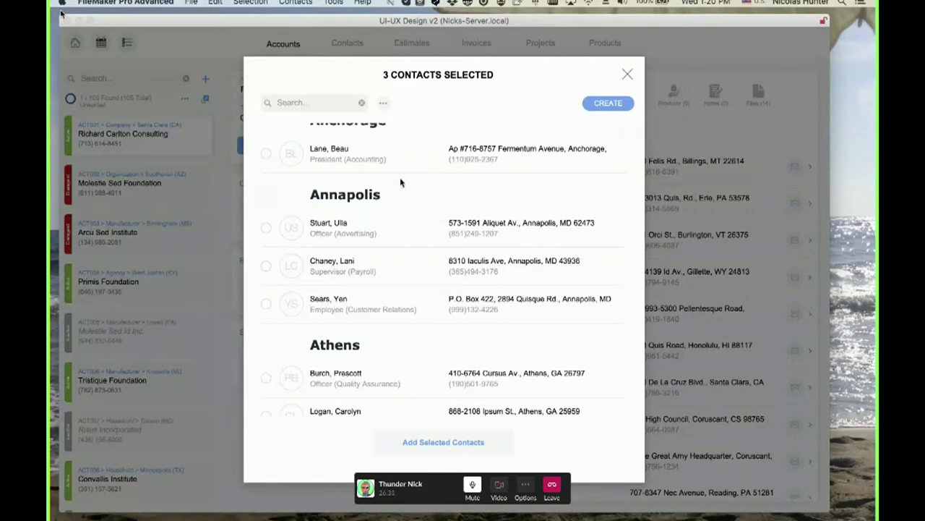
click(384, 104)
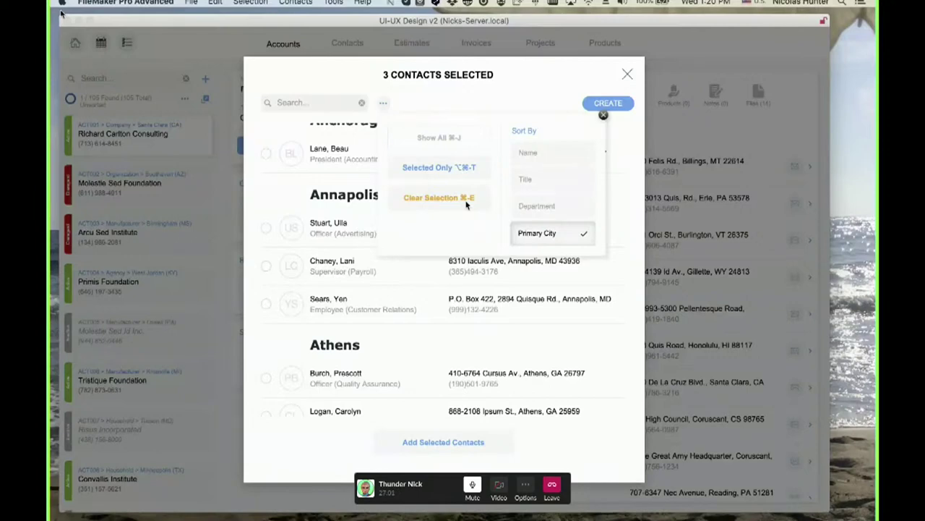
Add the three Annapolis contacts to the selection and clear the entire selection.
click(325, 301)
click(329, 266)
click(325, 239)
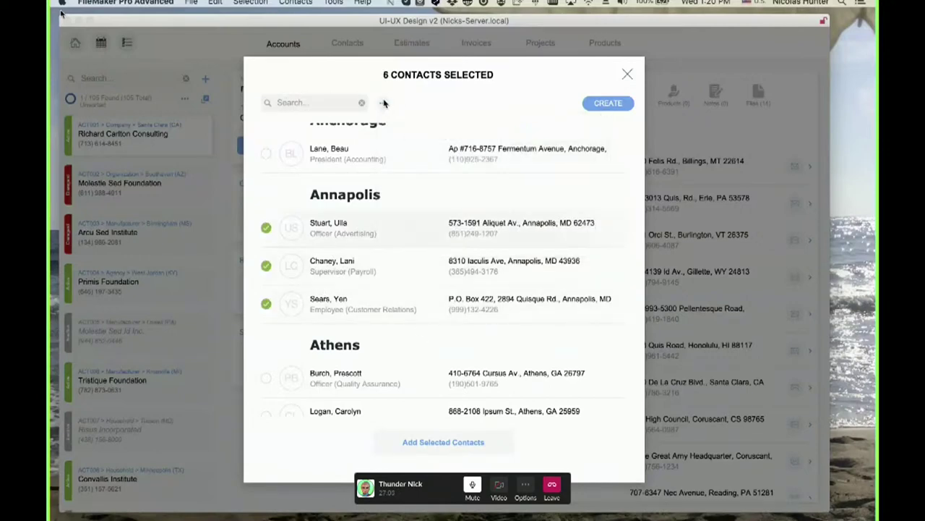
click(383, 103)
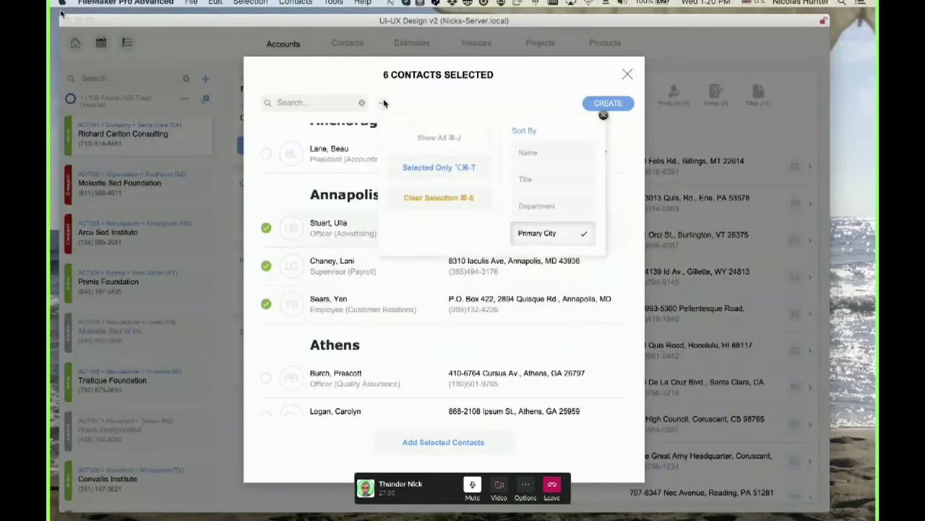
click(442, 282)
click(442, 282)
click(442, 282)
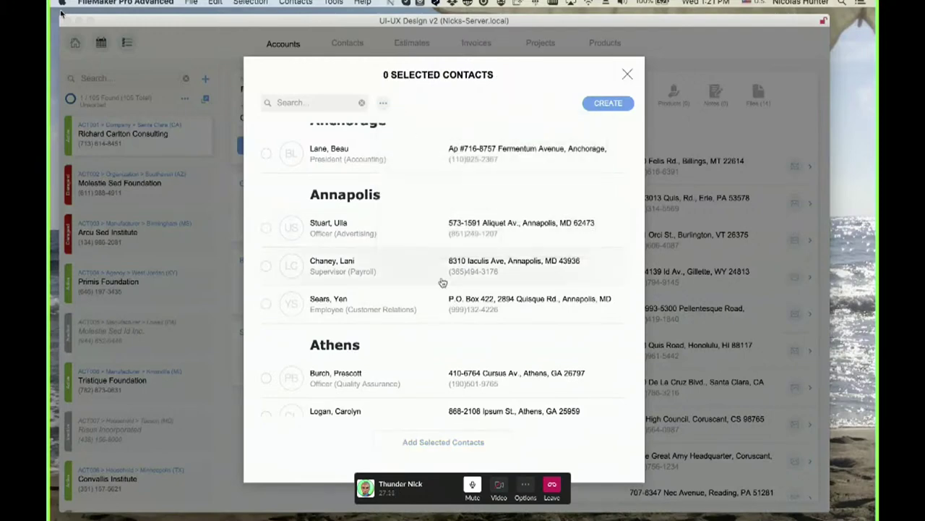
With no contacts selected, compare the picker's list options with the contact and selection commands.
click(383, 102)
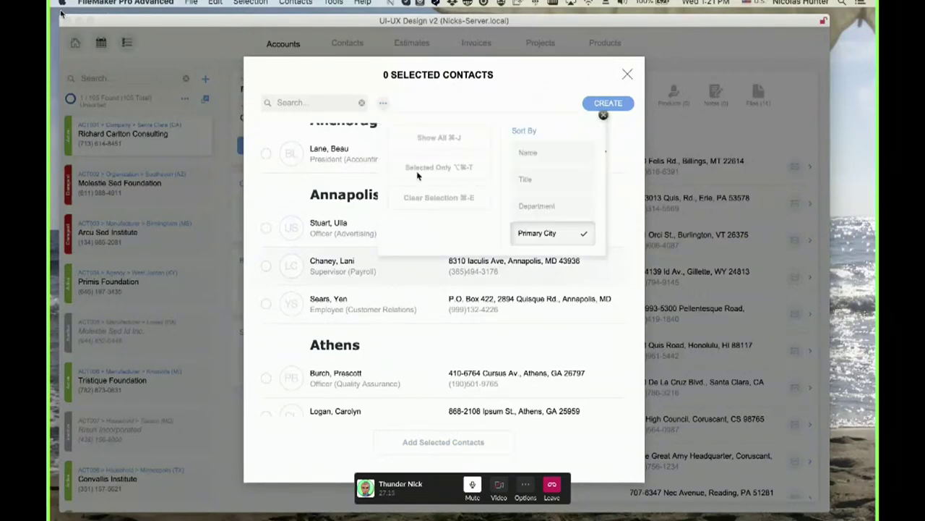
click(313, 3)
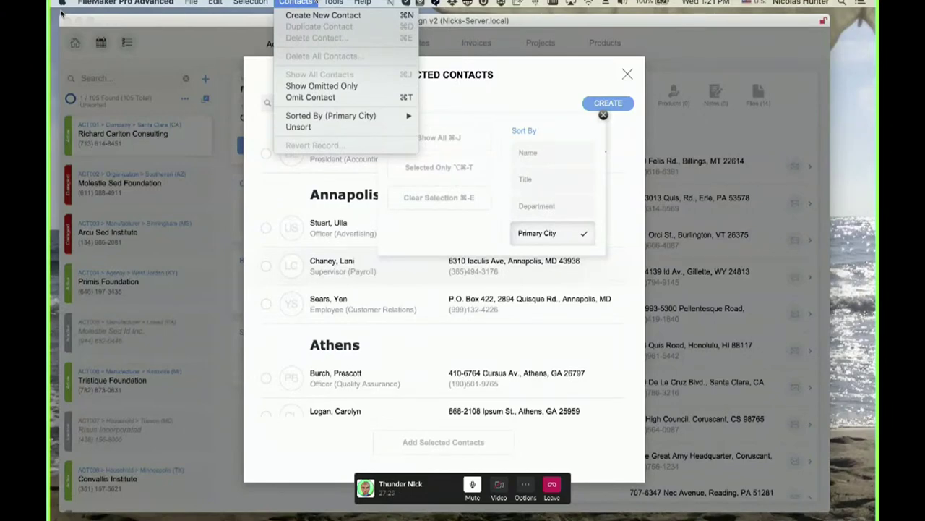
click(470, 176)
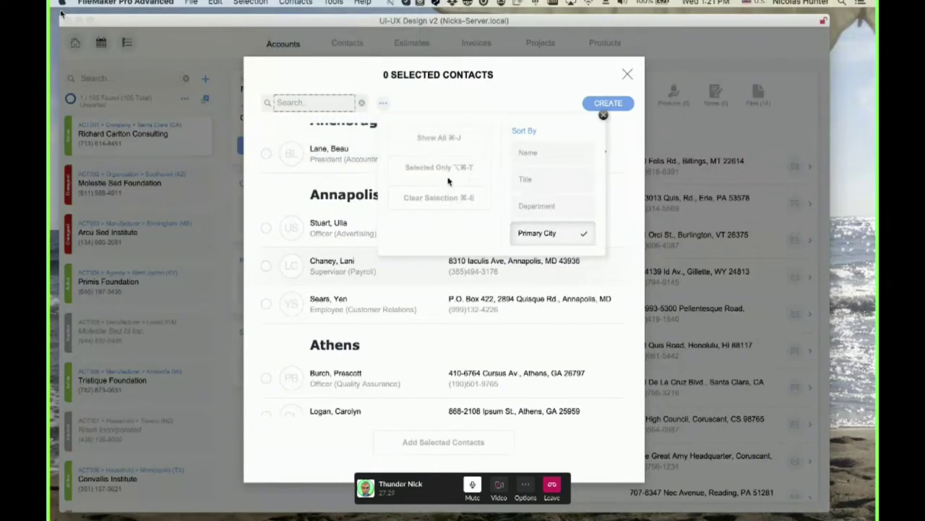
click(307, 2)
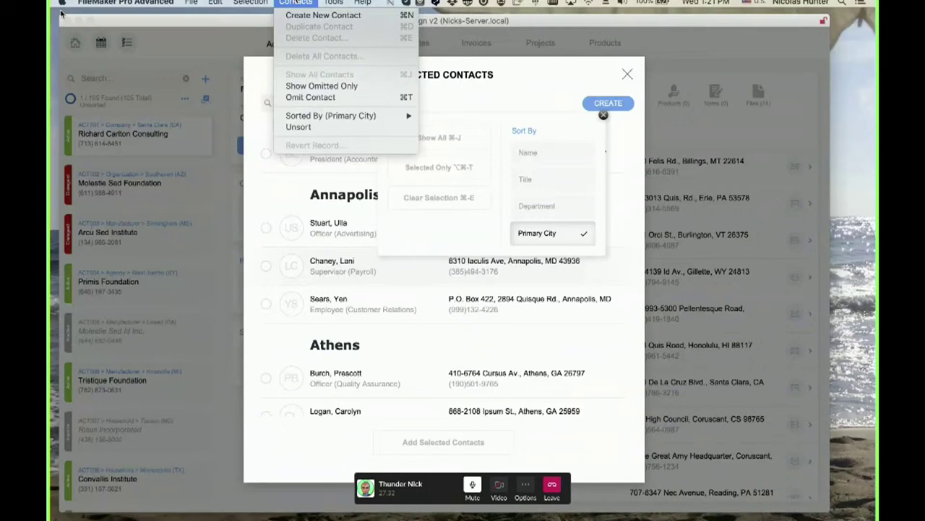
mouse_move(264, 2)
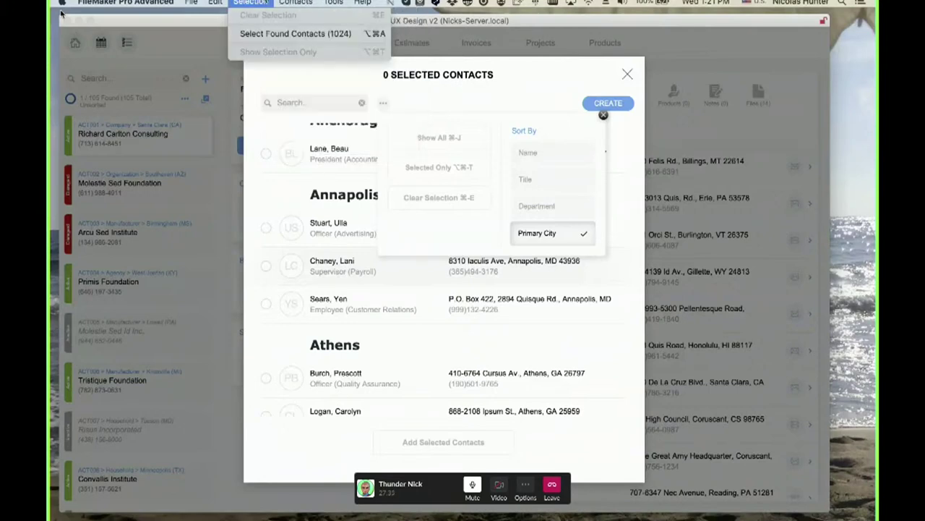
click(297, 79)
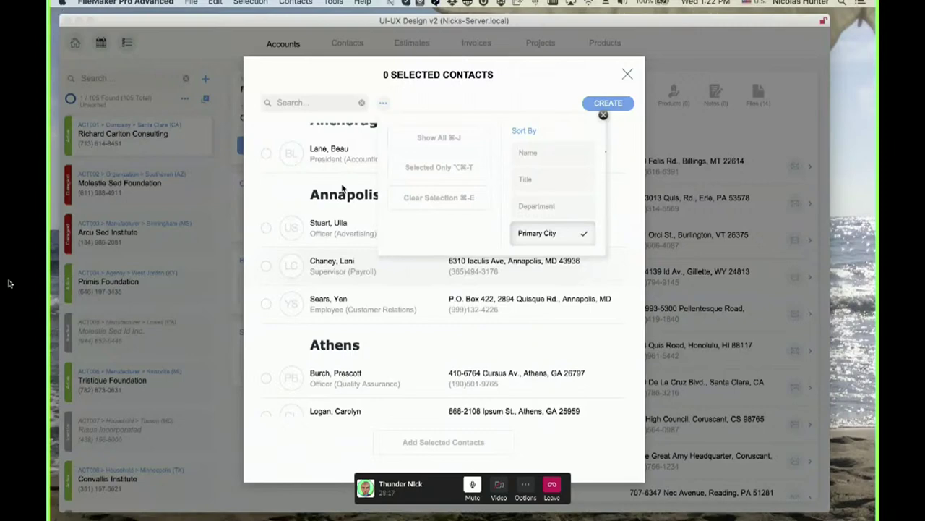
Move the call controls away from the picker and close its list options.
drag(463, 485, 815, 509)
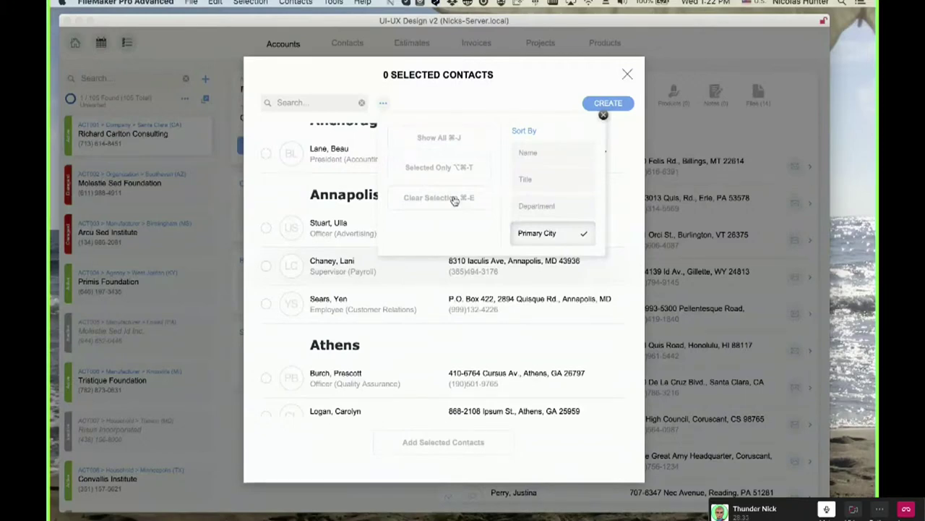
click(458, 101)
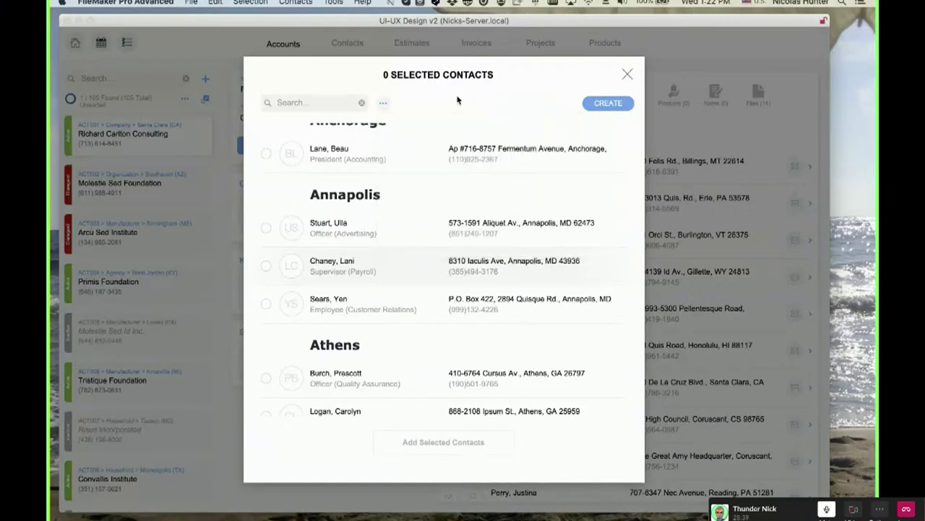
click(296, 2)
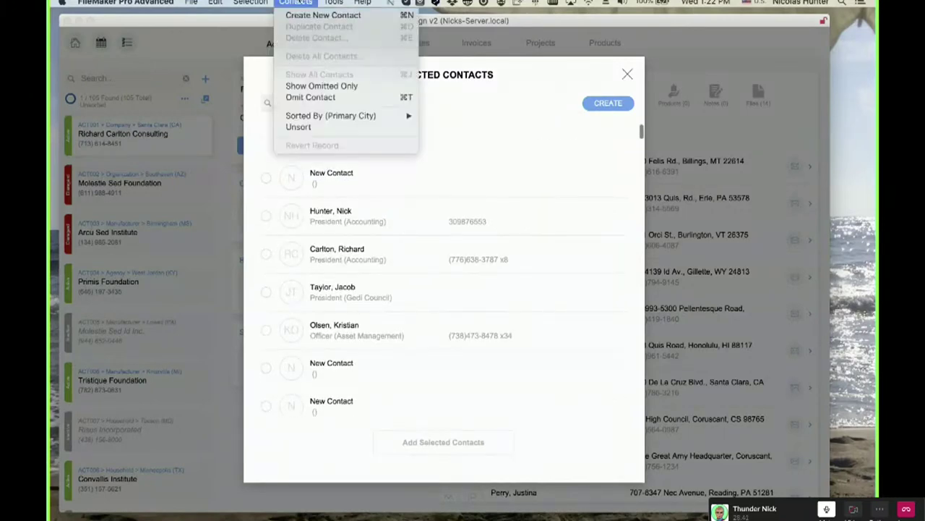
click(308, 154)
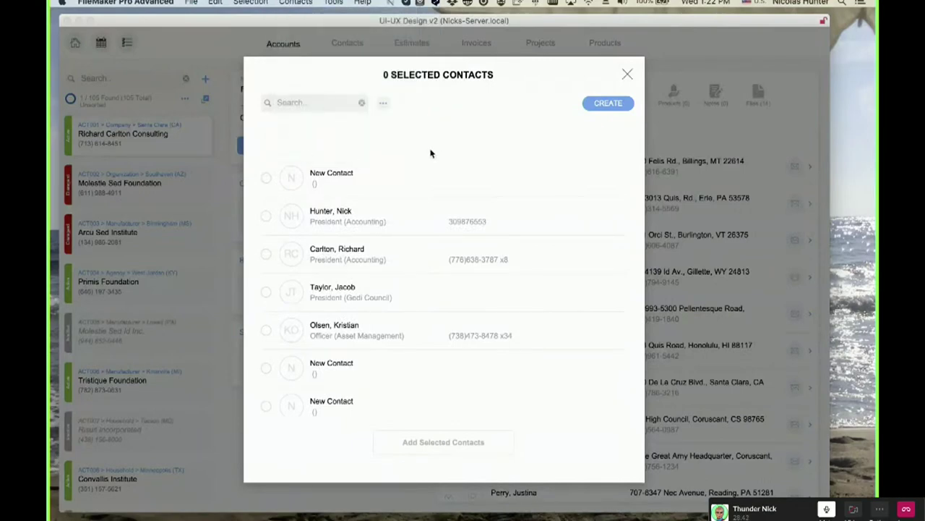
Review the contact commands in the picker and start a new contact with the Create New Contact command.
click(296, 2)
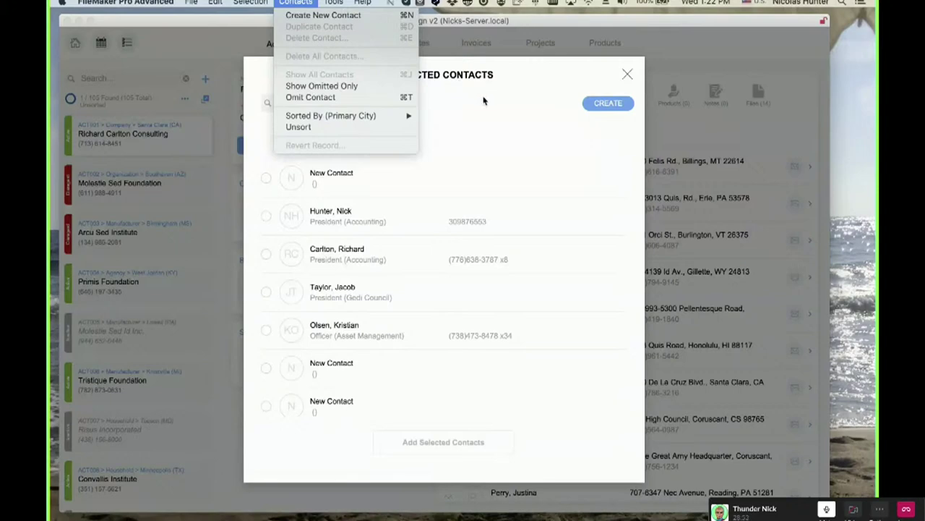
click(569, 105)
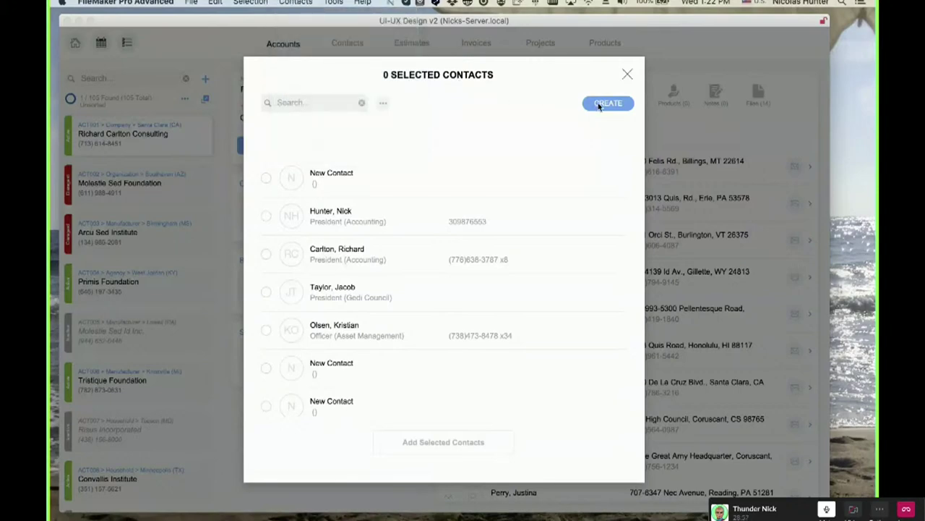
click(296, 2)
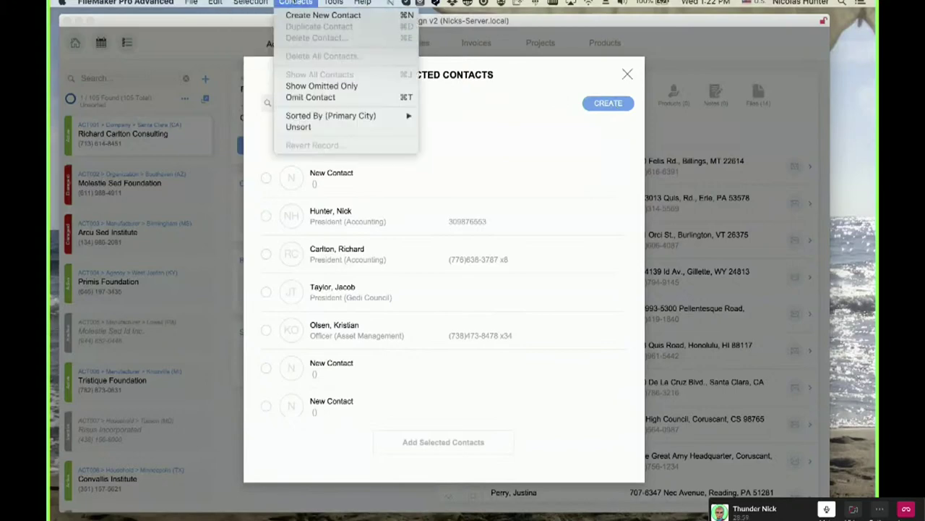
click(296, 14)
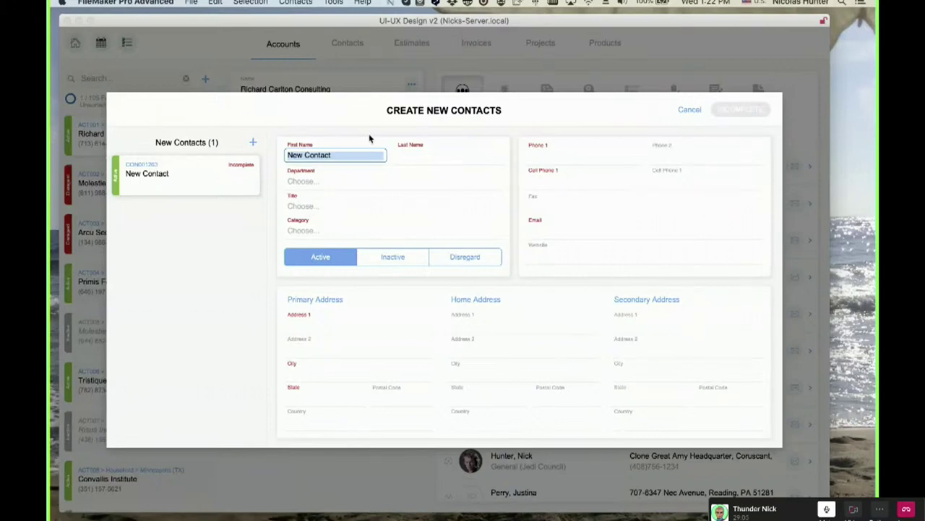
Review the contact commands in the creation window and open the Contacts | Card custom menu for editing.
click(304, 3)
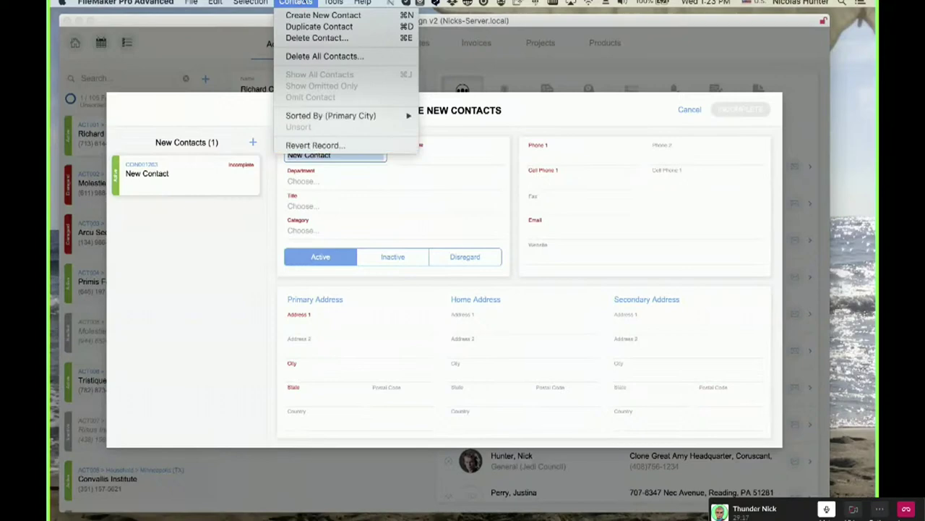
mouse_move(334, 3)
mouse_move(367, 55)
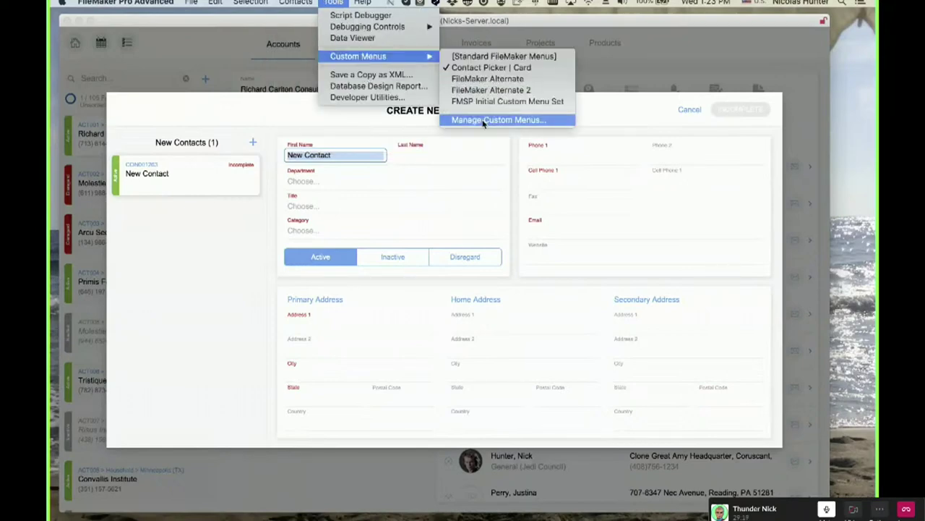
click(484, 120)
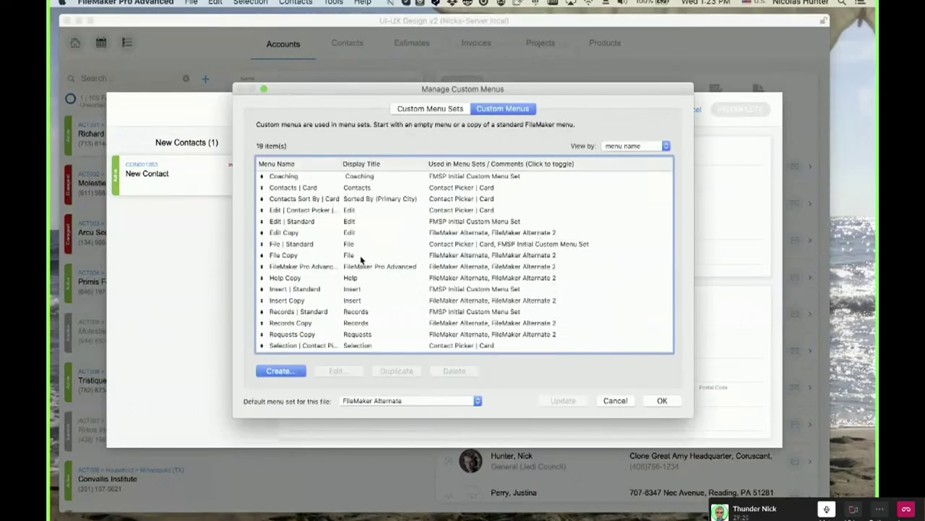
click(327, 199)
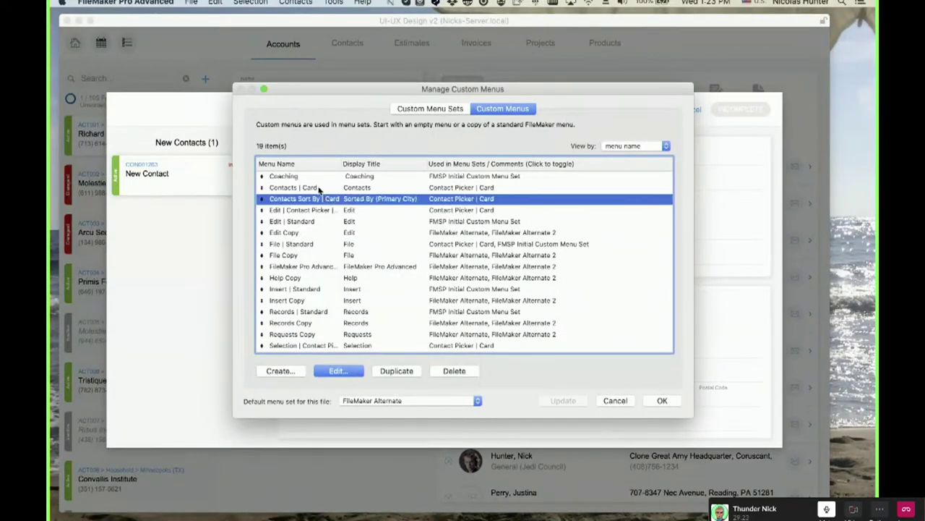
click(320, 188)
double_click(321, 188)
Override the Revert Record item's name with "Revert Contact..." and save the custom menu changes.
scroll(221, 335, down, 2)
click(177, 409)
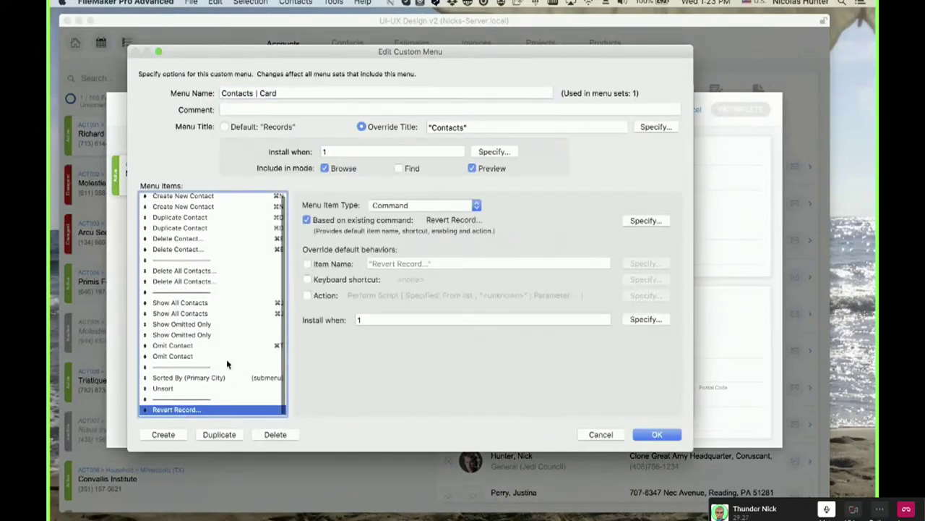
click(327, 262)
double_click(412, 264)
text(Contact)
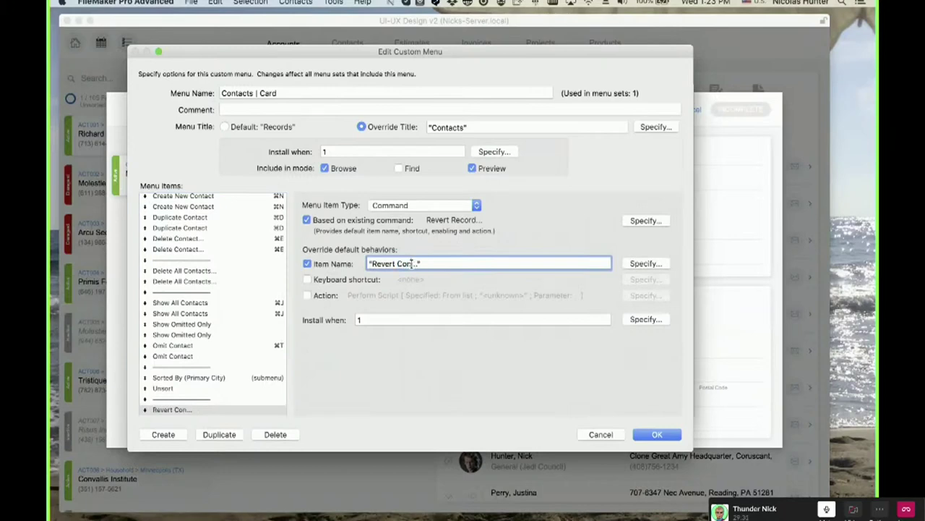
click(655, 434)
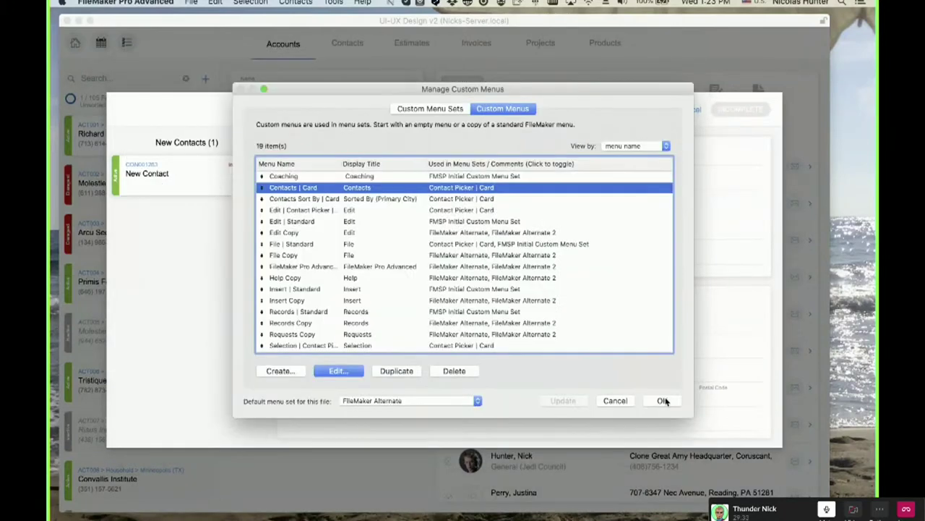
click(663, 400)
Check the renamed revert item among the contact commands.
click(340, 3)
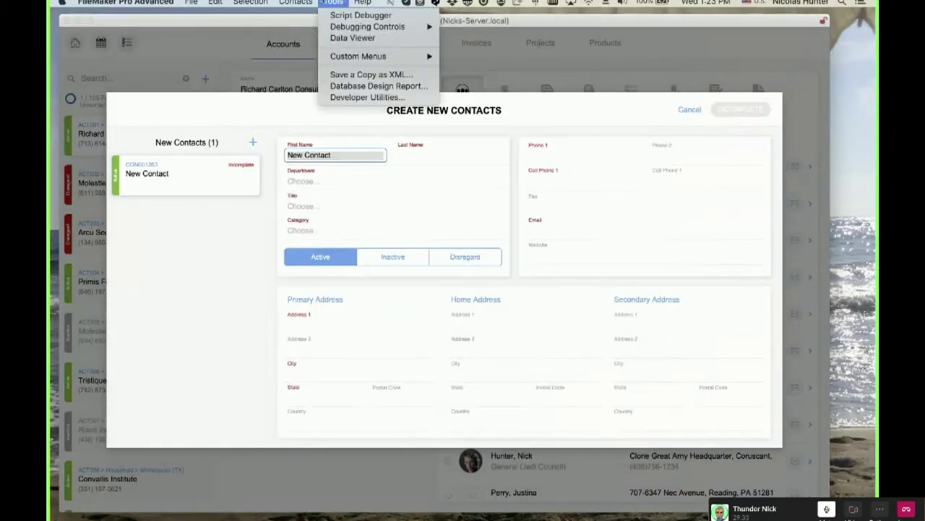
mouse_move(297, 2)
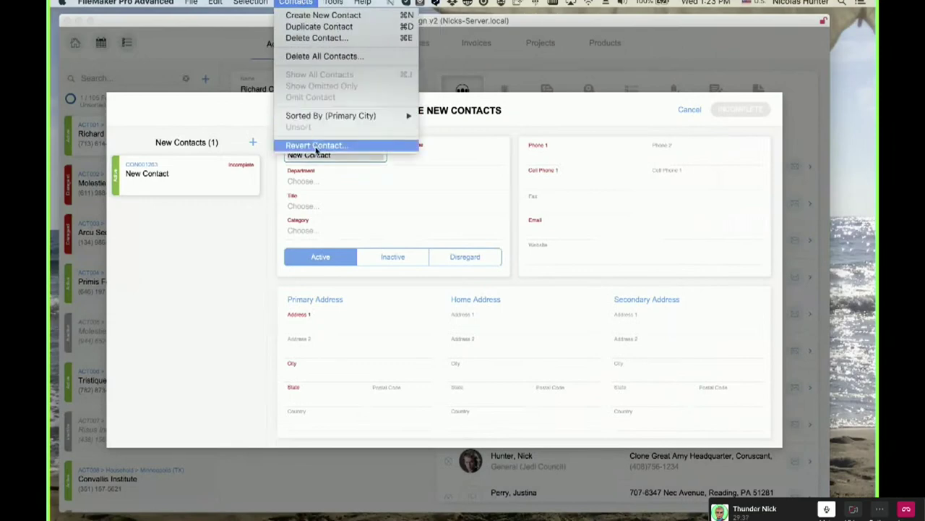
click(230, 229)
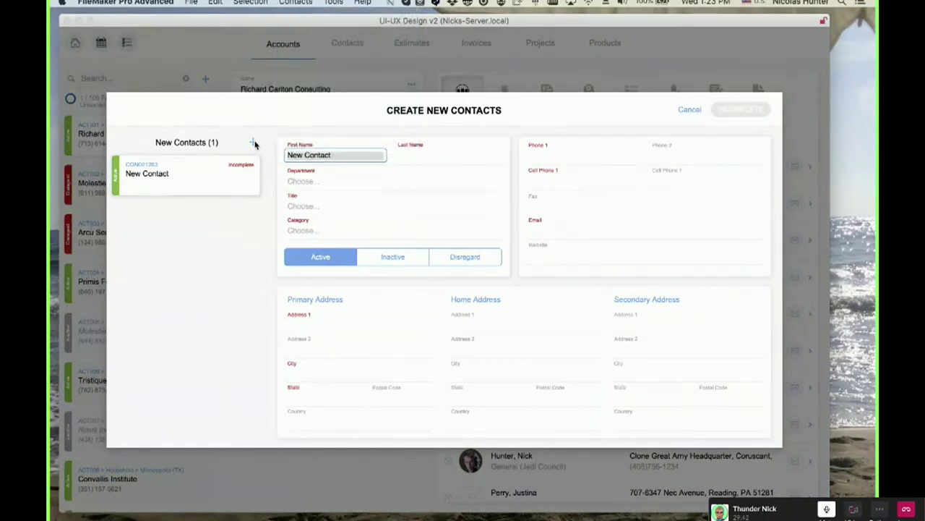
Add four more blank contacts to the new contacts list and leave the name field.
mouse_move(470, 502)
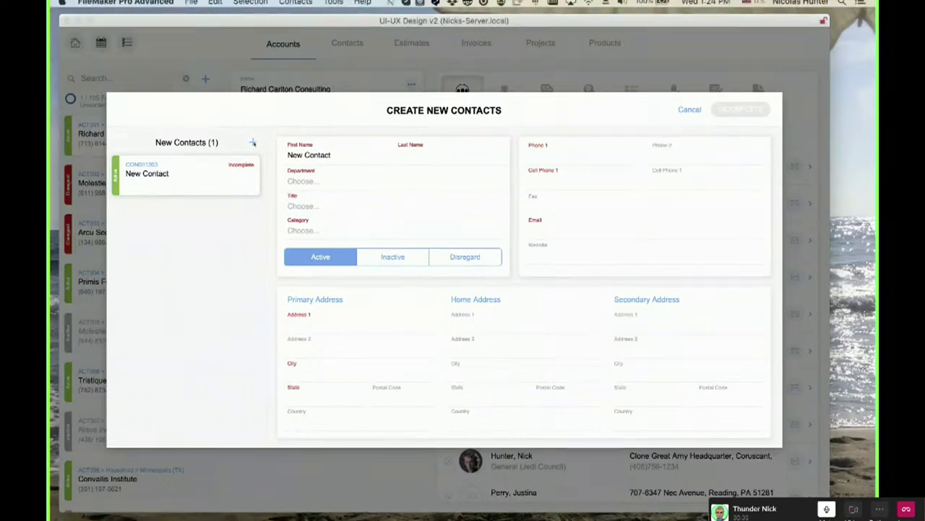
click(252, 142)
click(253, 142)
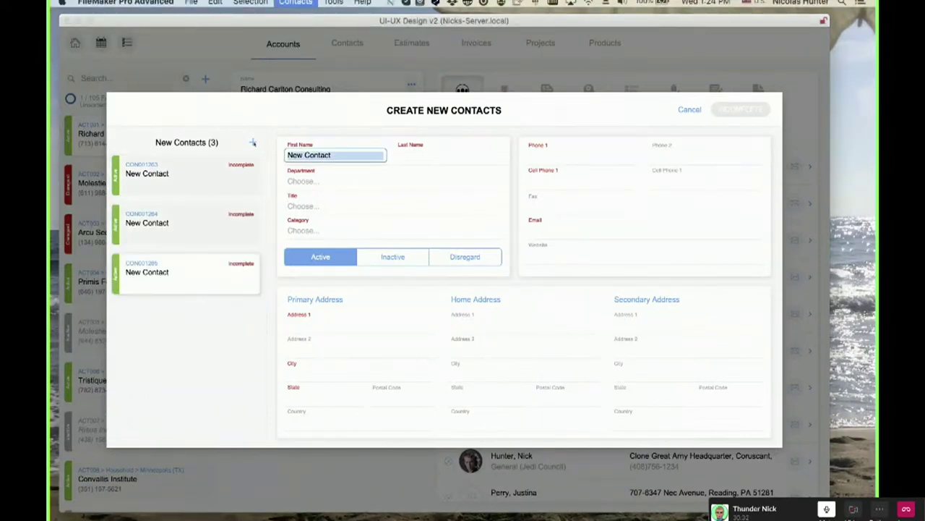
click(253, 142)
click(253, 142)
click(307, 131)
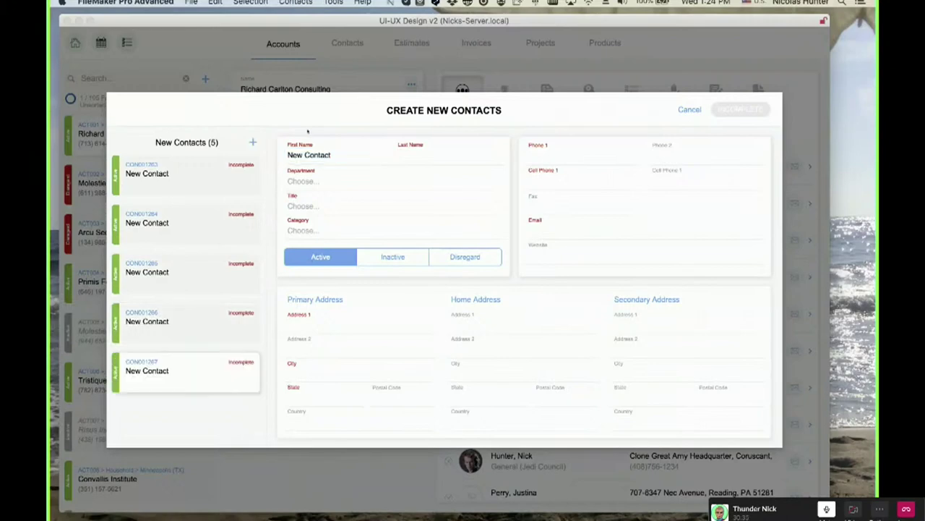
Delete the last two new contacts one at a time.
key(super+e)
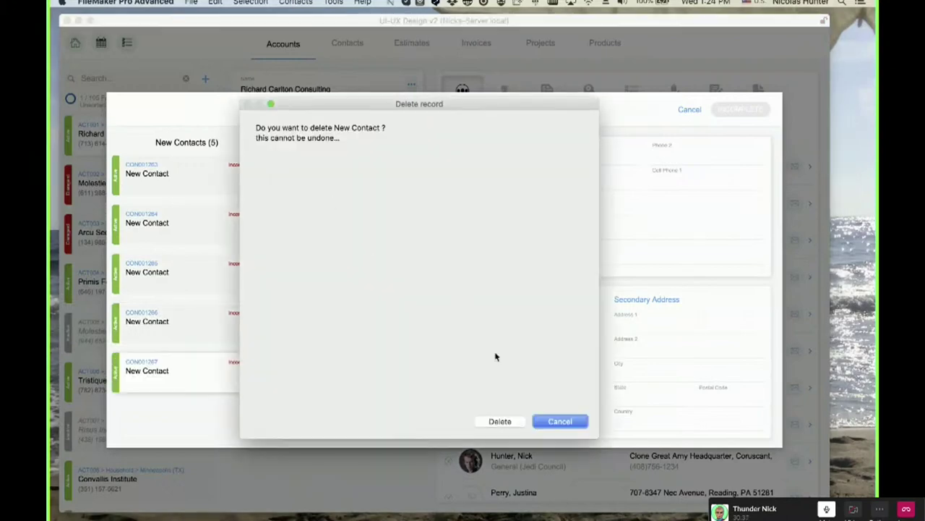
click(503, 422)
key(super+e)
click(490, 426)
Delete all remaining newly created contacts at once with Delete All Contacts.
click(250, 2)
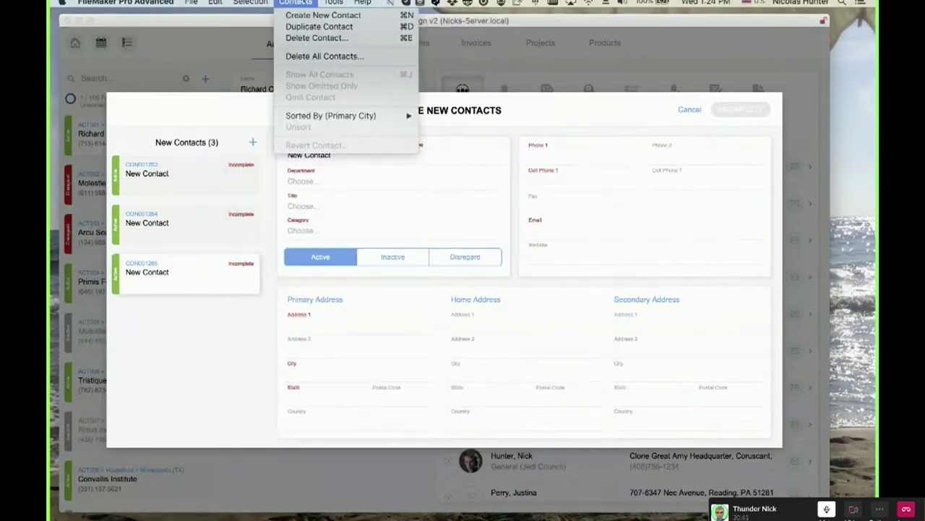
click(307, 56)
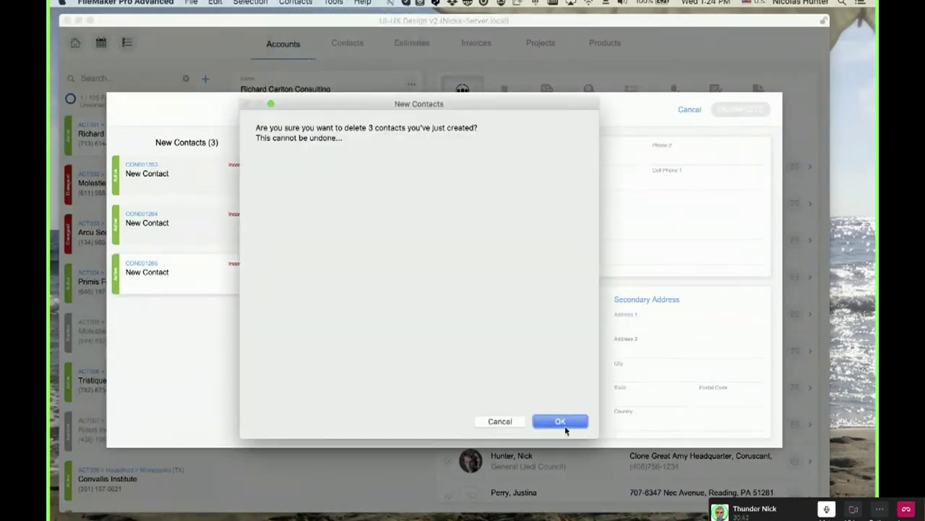
click(549, 417)
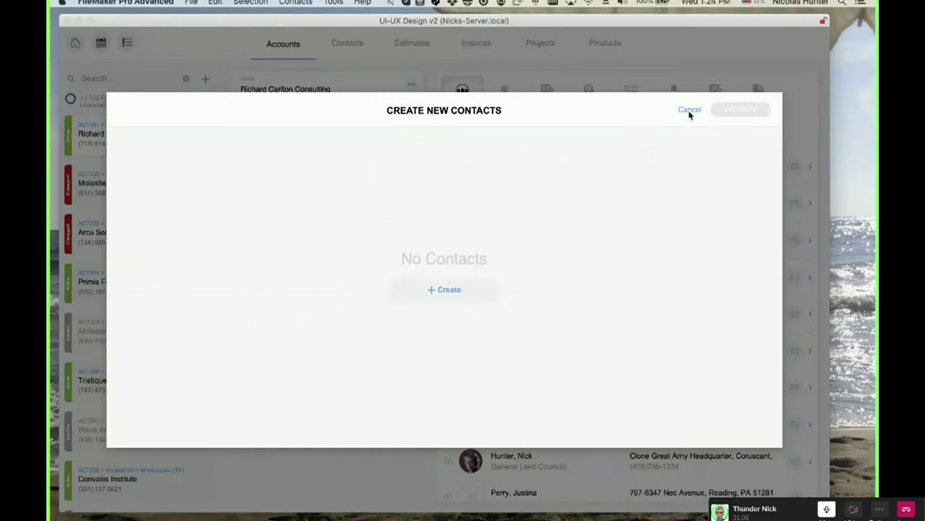
Create a blank contact in the empty creation window and review the available contact commands.
click(455, 288)
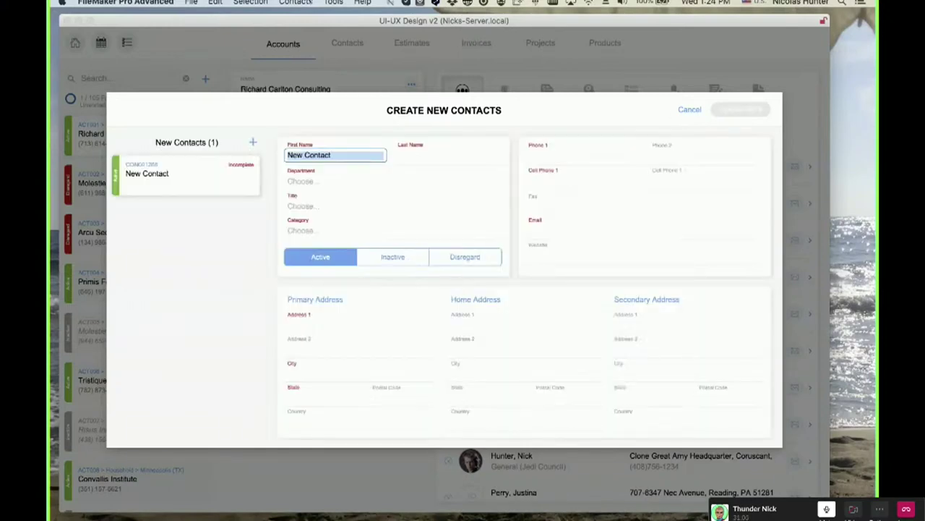
click(308, 2)
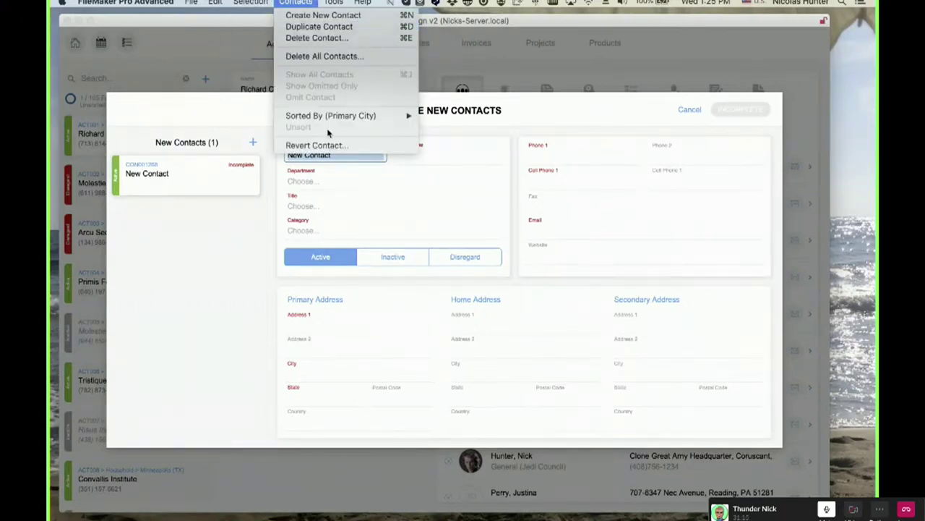
mouse_move(329, 120)
click(485, 94)
Cancel the contact creation, discard the new contact, and review the contact commands available in the picker.
click(697, 109)
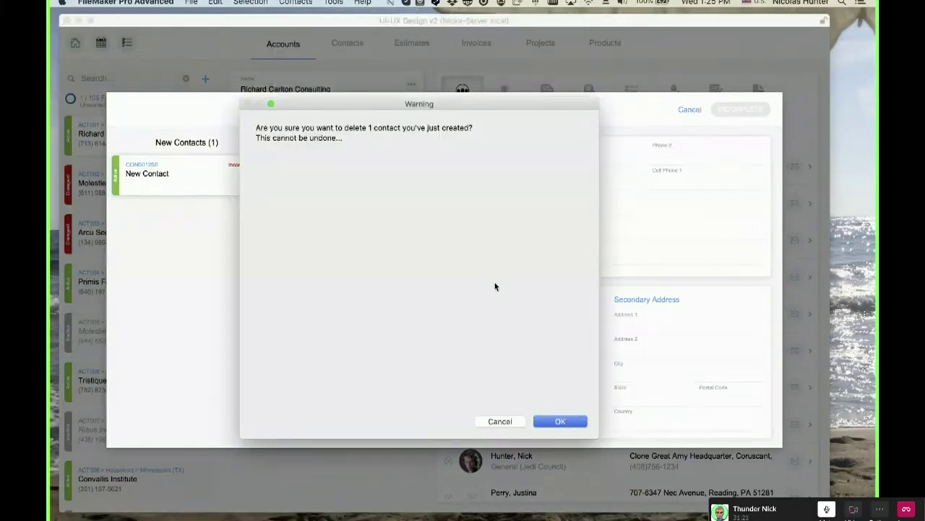
key(Return)
click(297, 3)
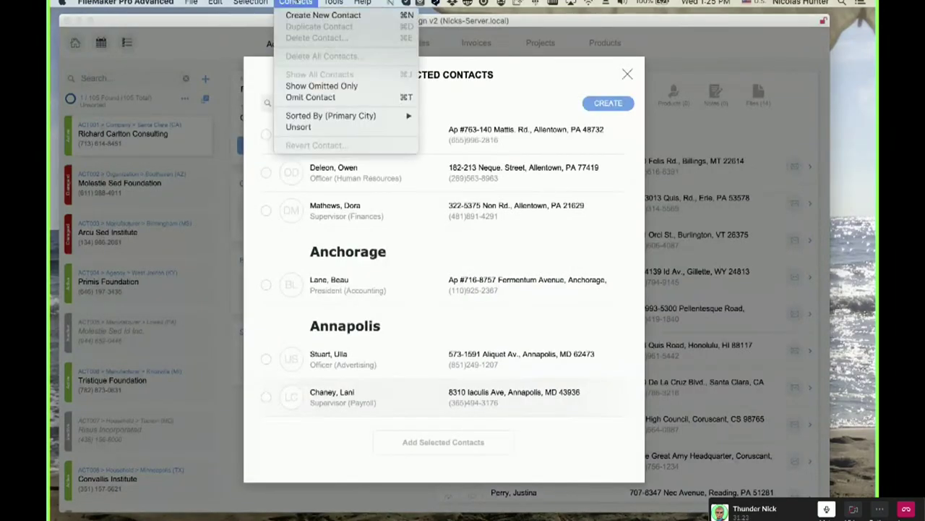
click(296, 3)
Create a new contact from the picker and review the contact commands in the creation window.
click(603, 105)
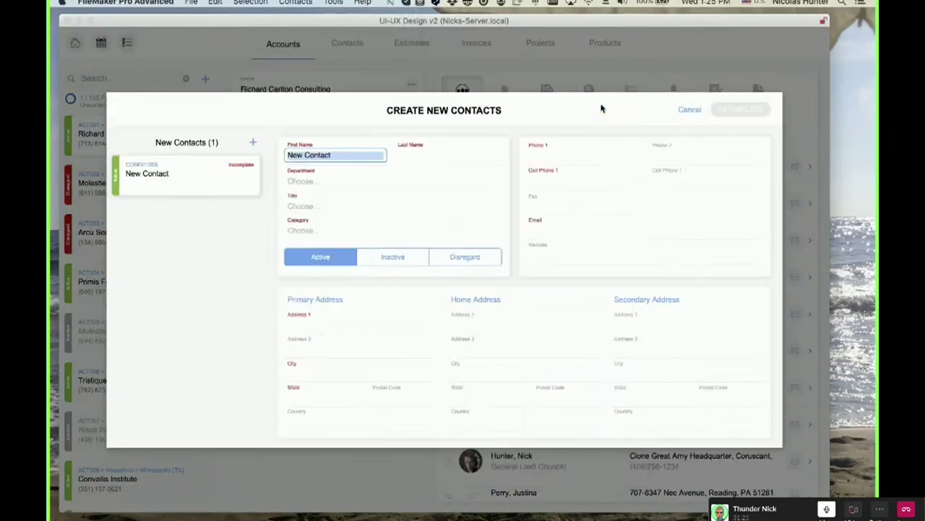
click(334, 3)
mouse_move(296, 2)
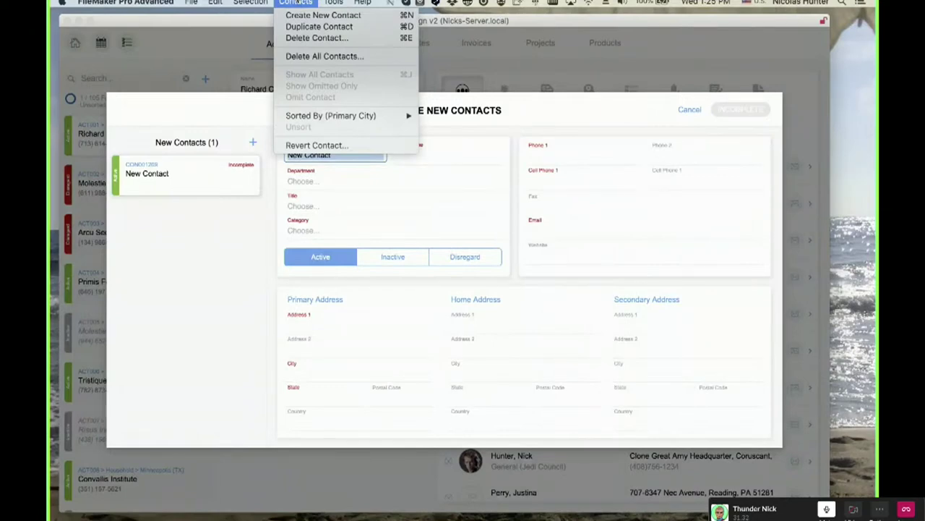
click(296, 3)
Open the custom menus manager, enlarge its window, and widen the menu name and display title columns.
click(334, 3)
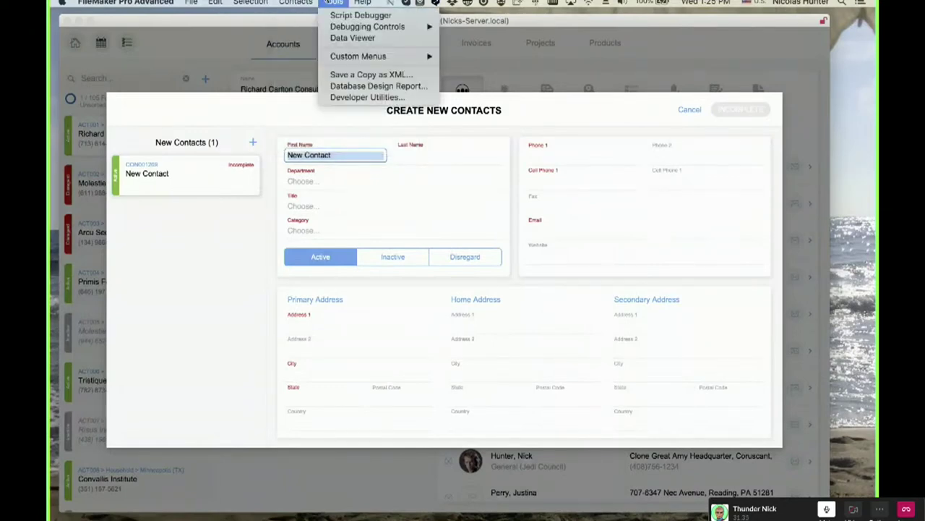
mouse_move(345, 58)
click(495, 120)
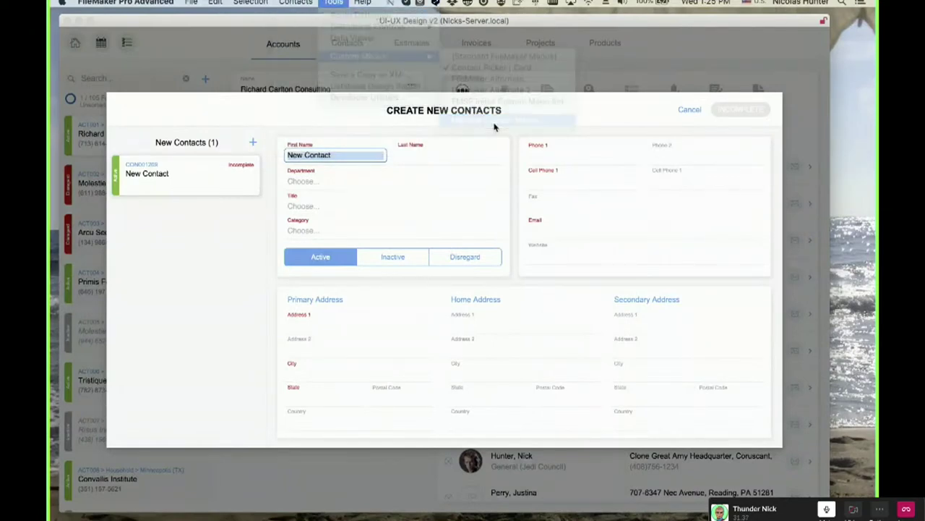
drag(373, 90, 265, 40)
drag(586, 367, 737, 475)
drag(232, 113, 273, 113)
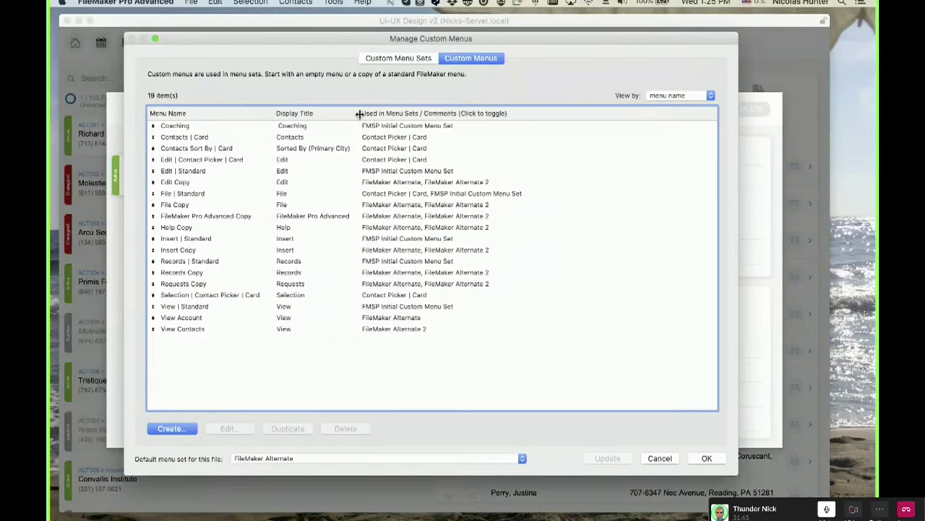
drag(359, 114, 400, 113)
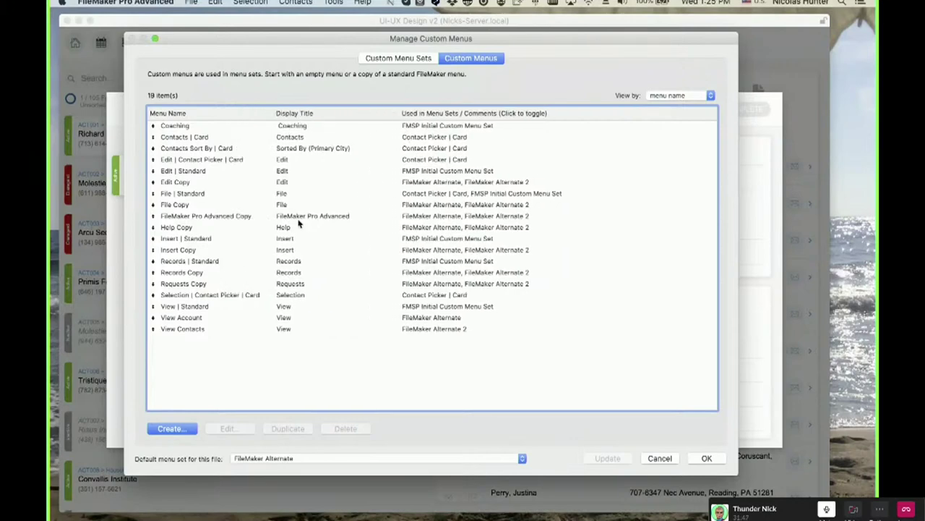
Open the Contacts | Card menu and examine the first Create New Contact item's type, base command and install condition.
double_click(413, 139)
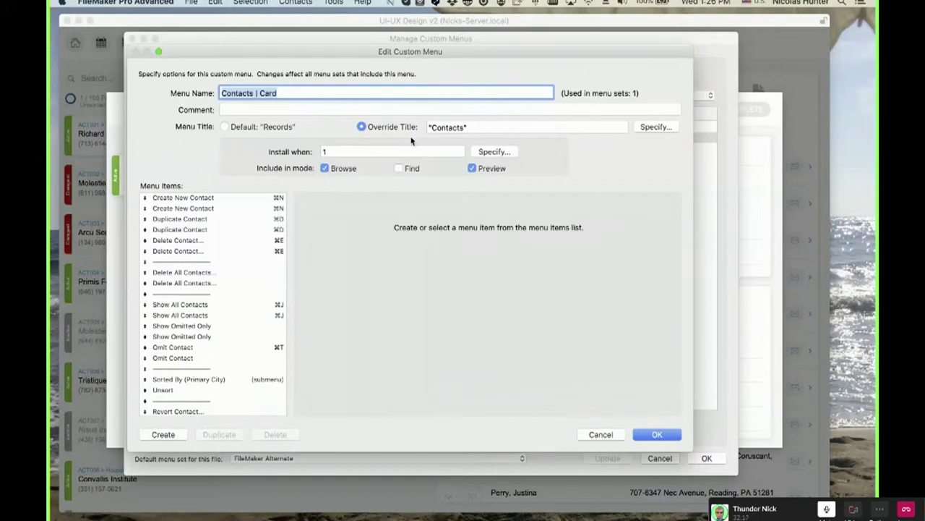
click(215, 202)
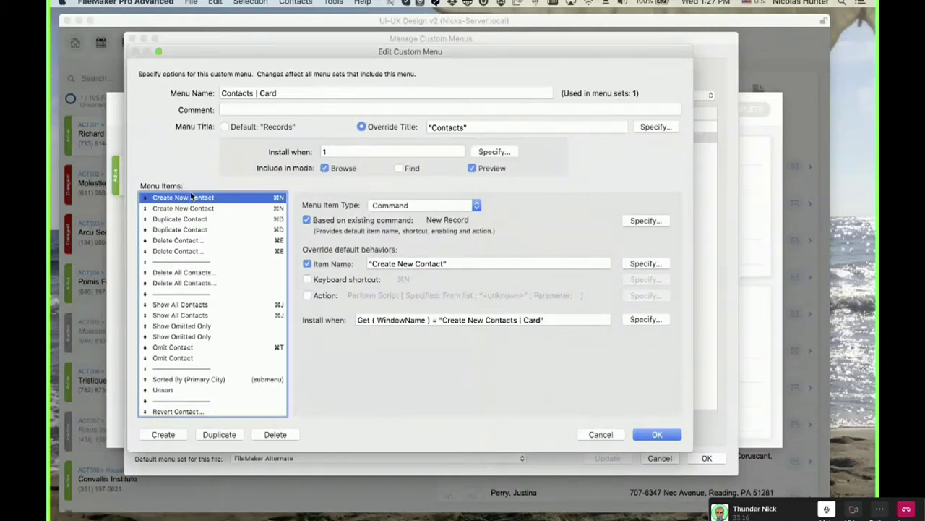
click(412, 207)
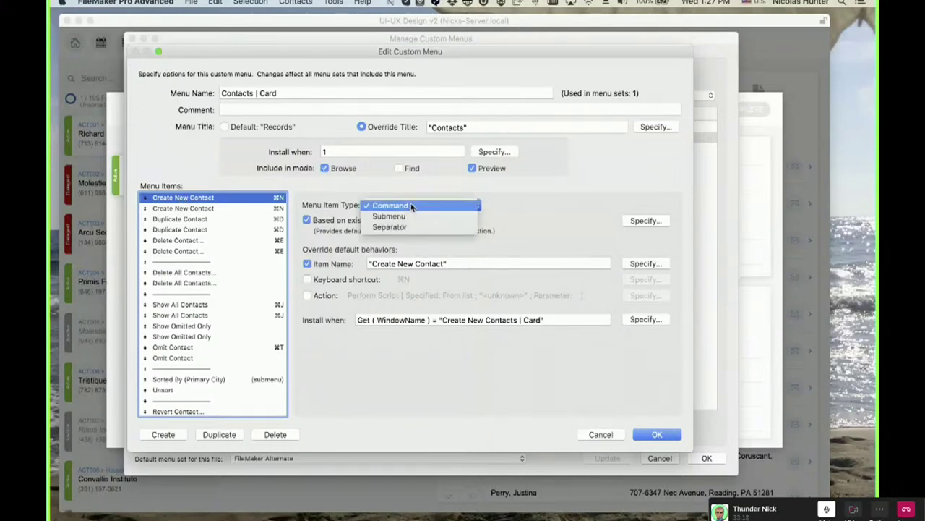
click(372, 204)
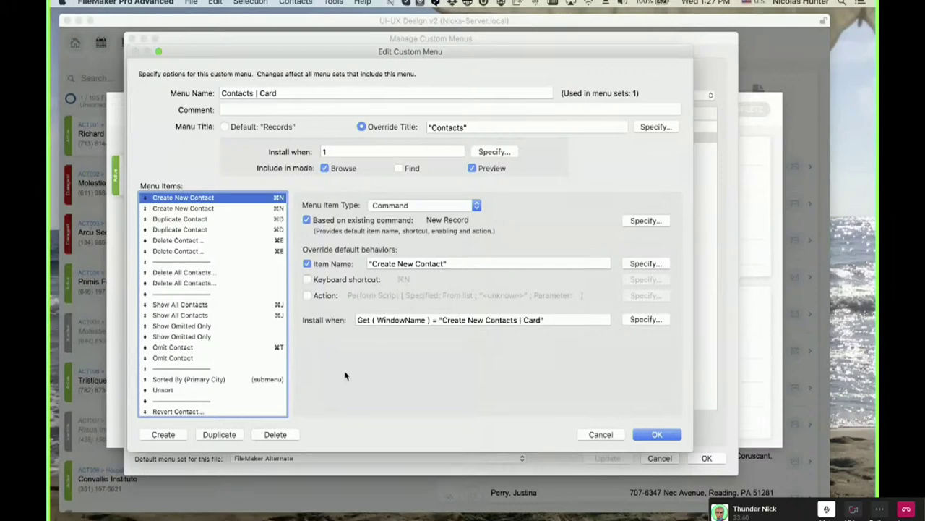
Examine the install conditions of the Create New Contact and both Duplicate Contact items, and close the menu manager without saving.
click(372, 321)
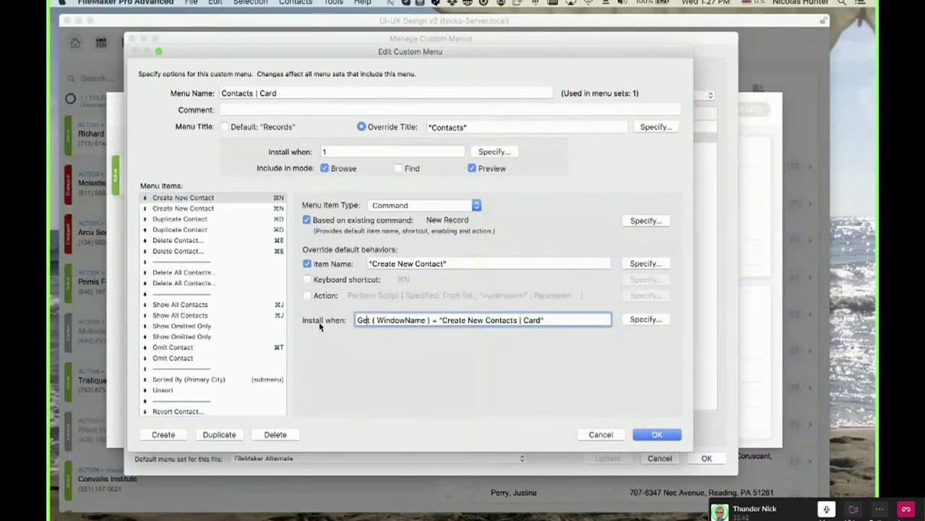
triple_click(376, 320)
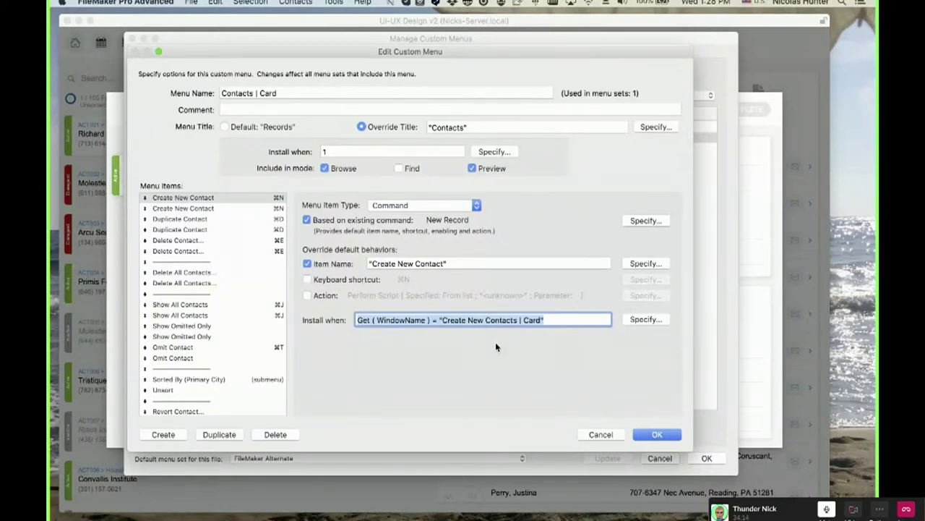
click(216, 221)
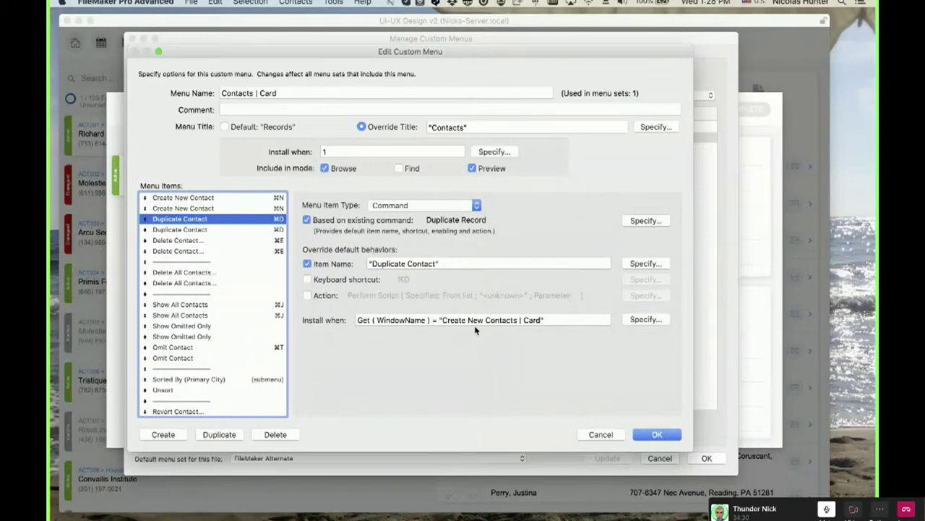
click(204, 231)
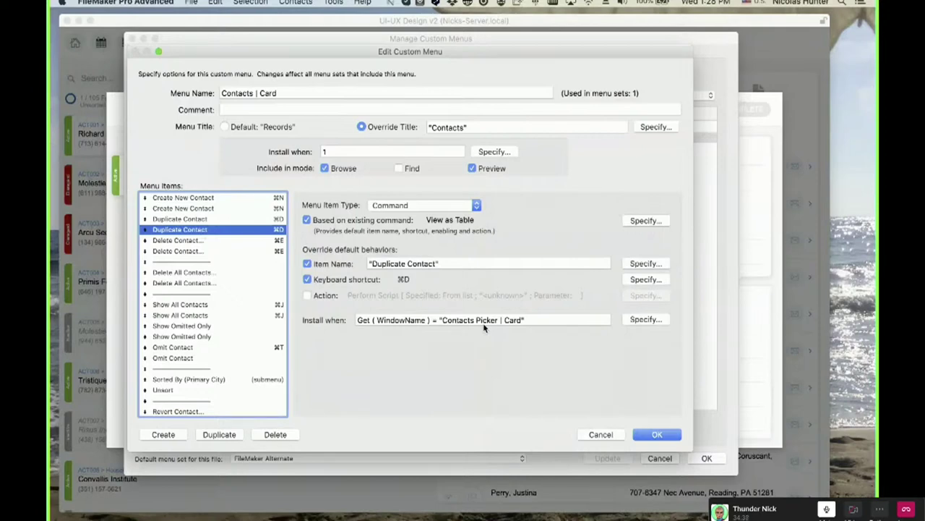
click(656, 433)
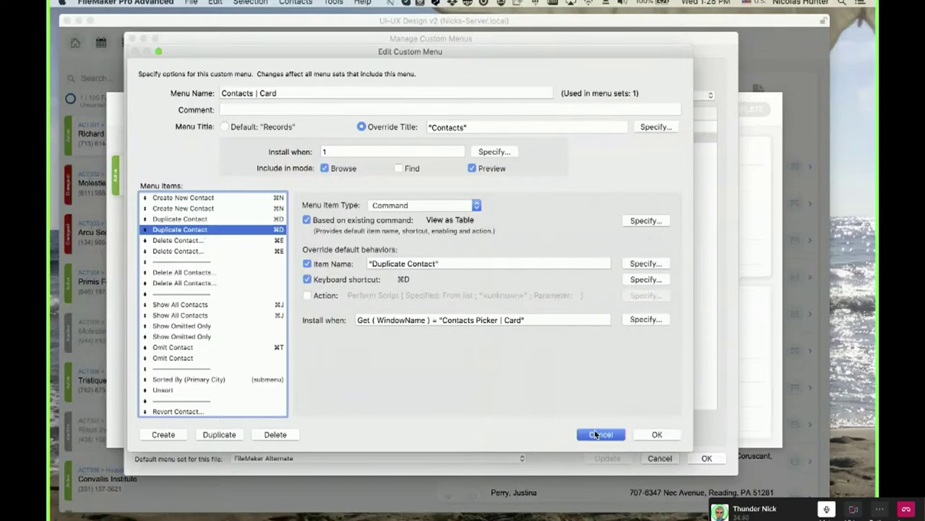
click(660, 458)
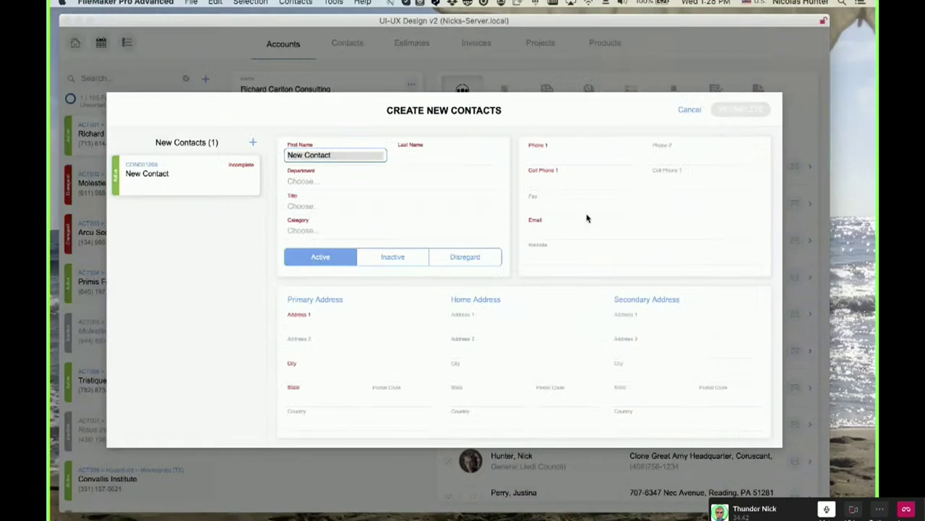
Discard the newly created contact, return to the picker, and check which contact commands are available there.
click(696, 111)
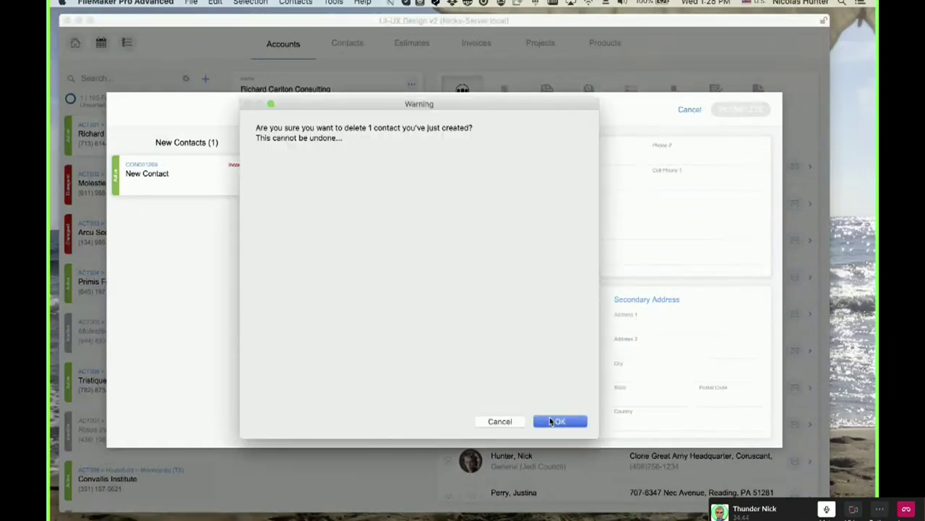
key(Return)
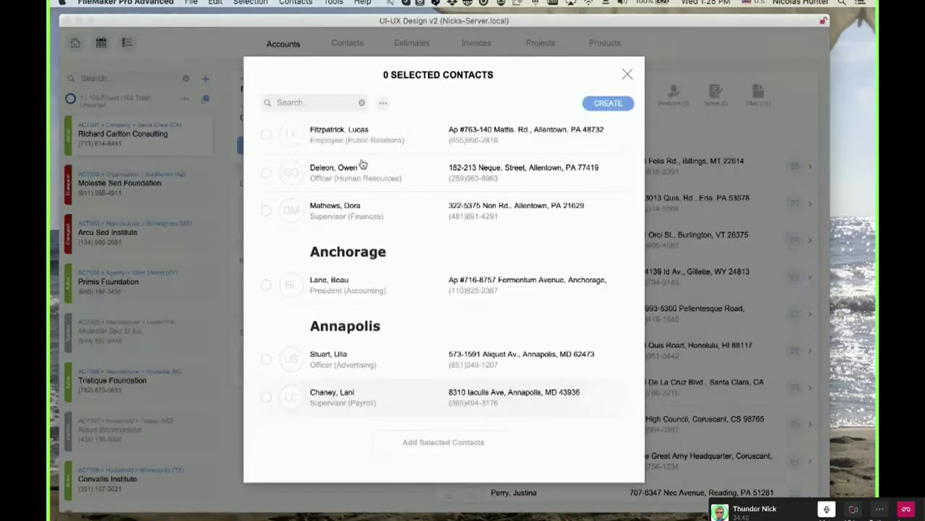
click(296, 2)
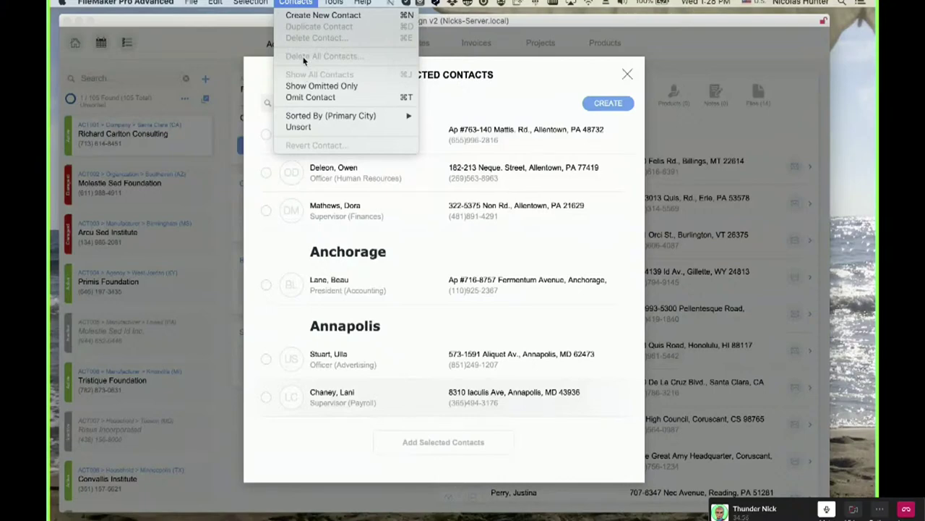
click(488, 141)
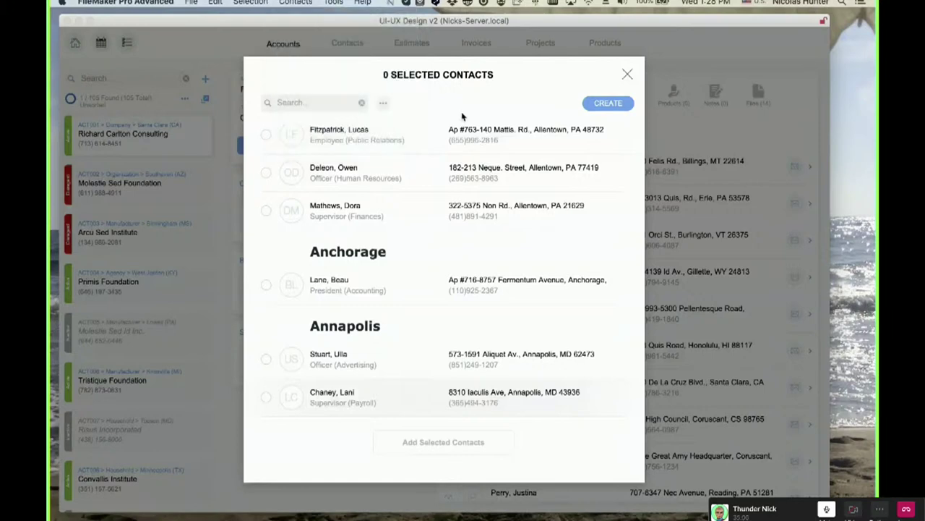
Create a trial contact from the picker to review the creation window's contact commands, and discard it.
click(602, 106)
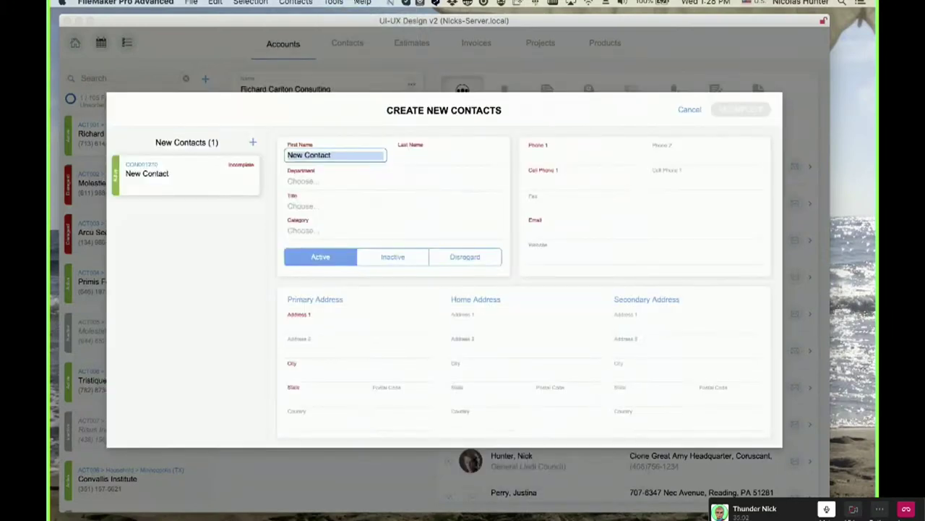
click(295, 2)
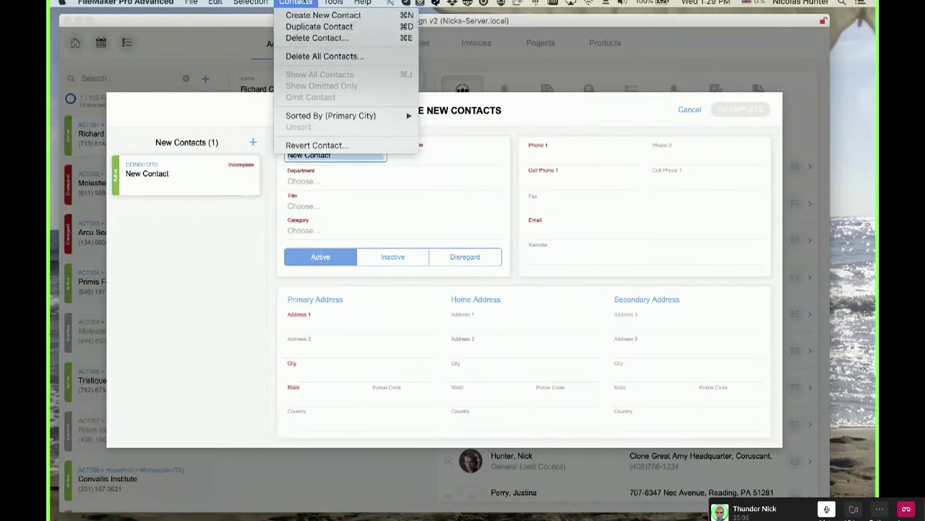
click(296, 2)
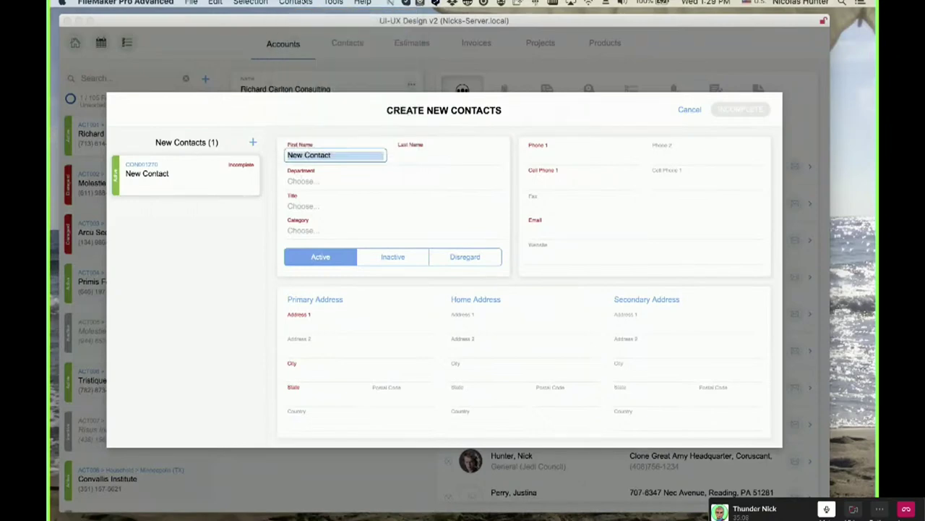
click(688, 109)
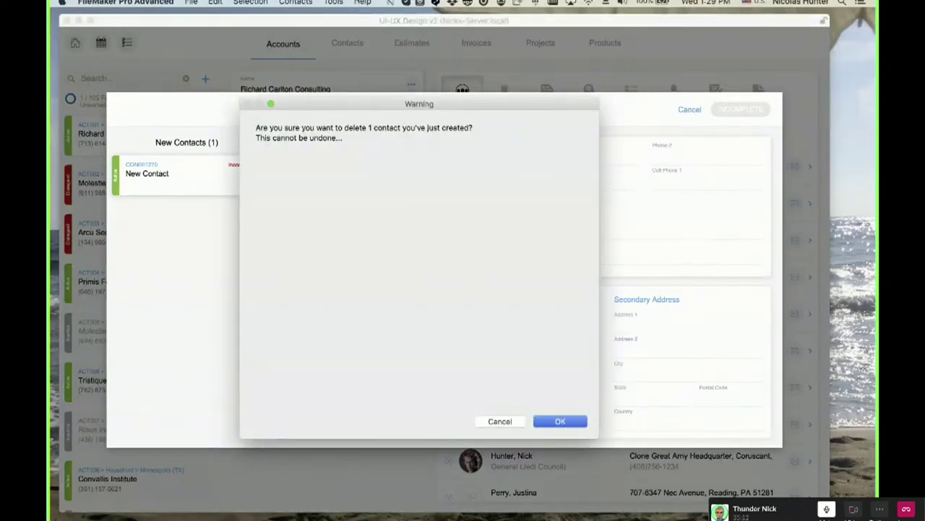
key(Return)
click(333, 2)
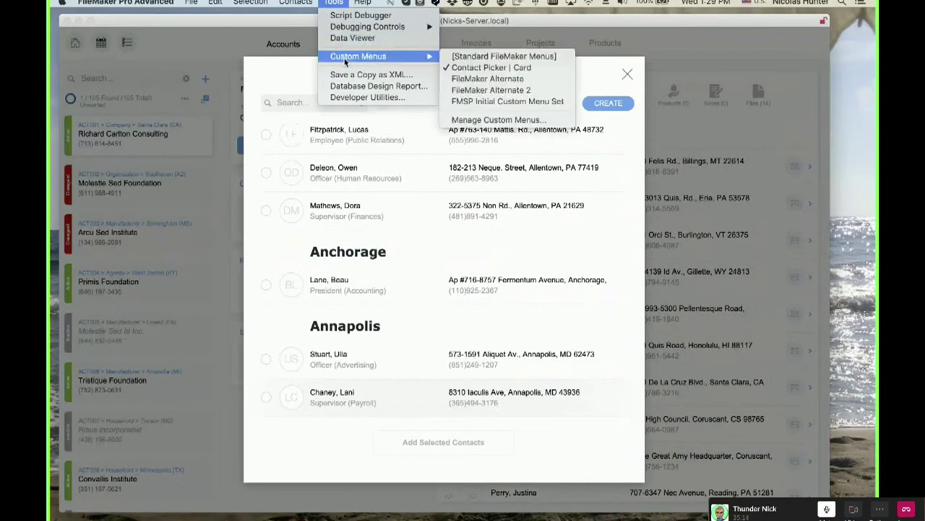
click(339, 173)
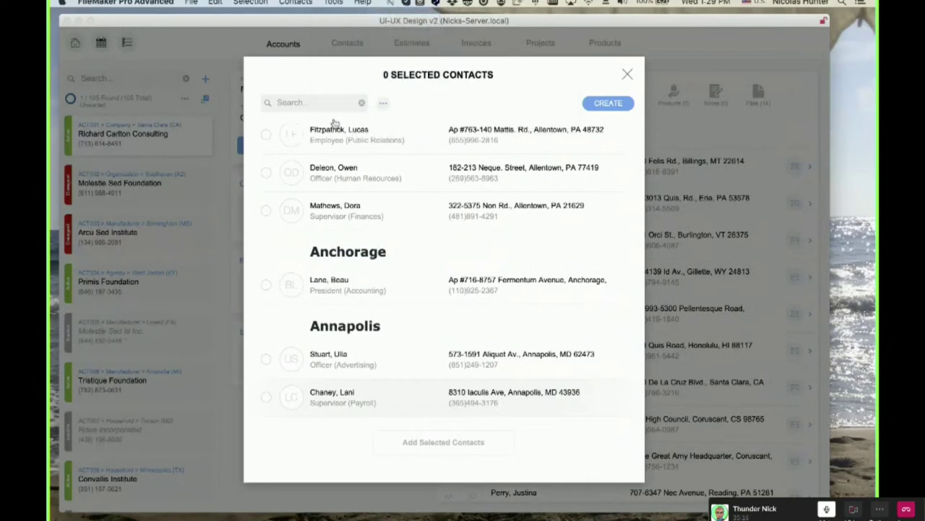
click(333, 3)
mouse_move(371, 53)
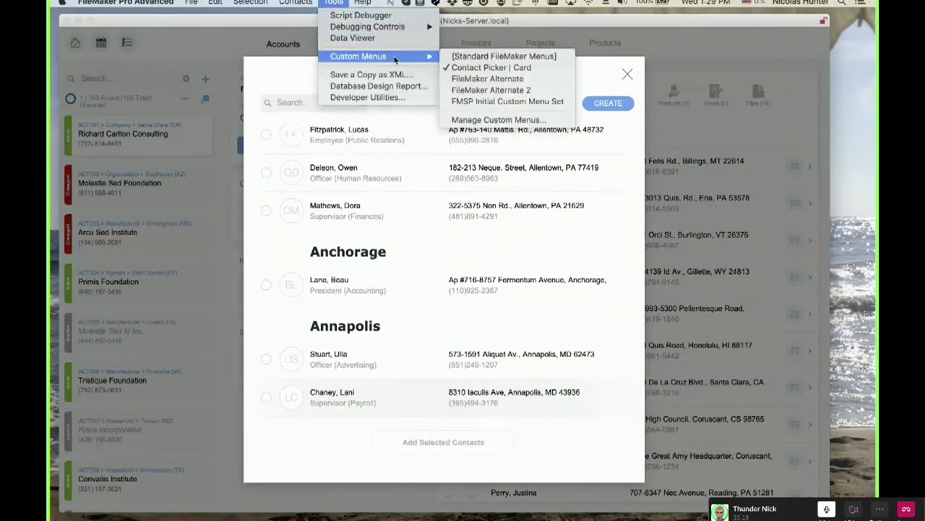
click(460, 121)
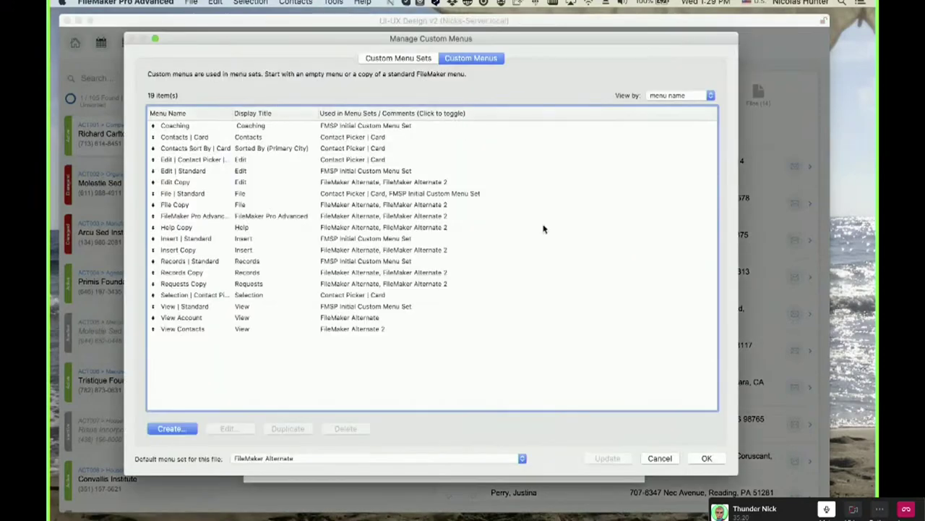
click(659, 457)
Switch the picker to the standard FileMaker menus and check the availability of View as Form, List and Table.
click(333, 2)
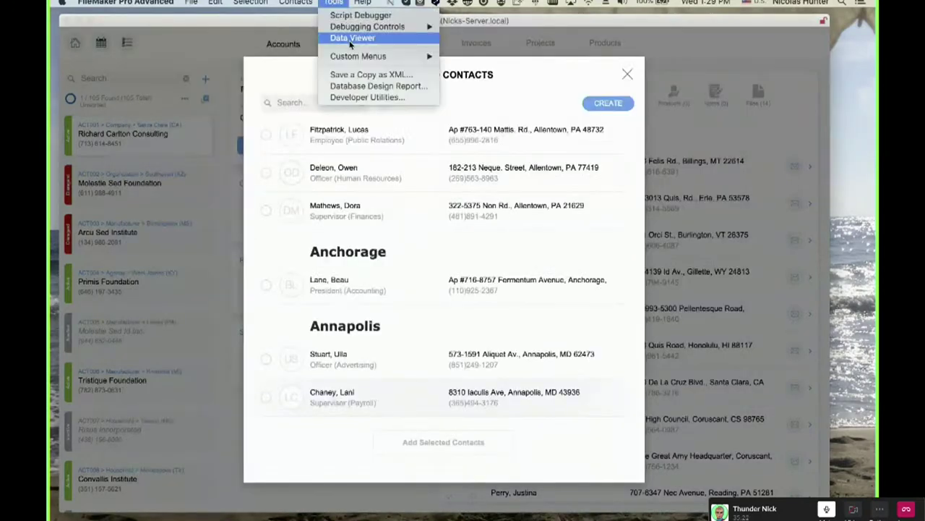
mouse_move(376, 56)
click(484, 56)
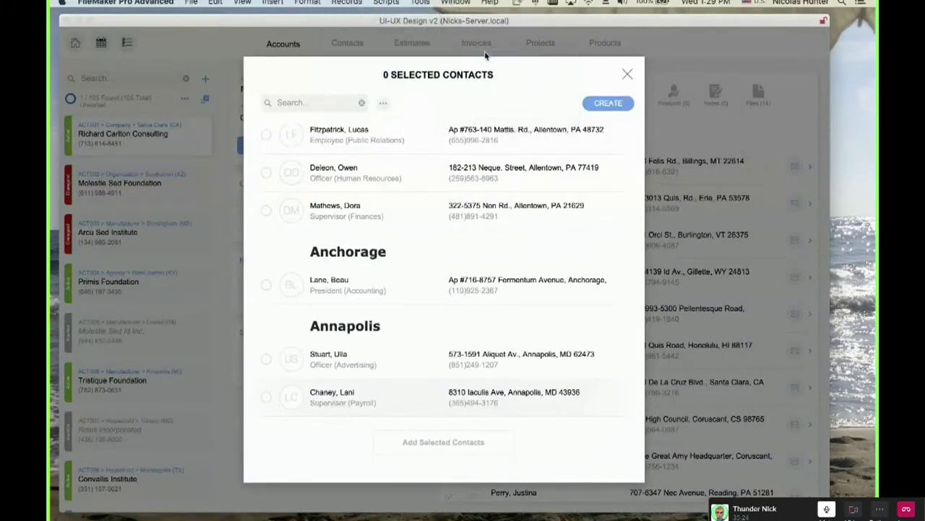
click(243, 2)
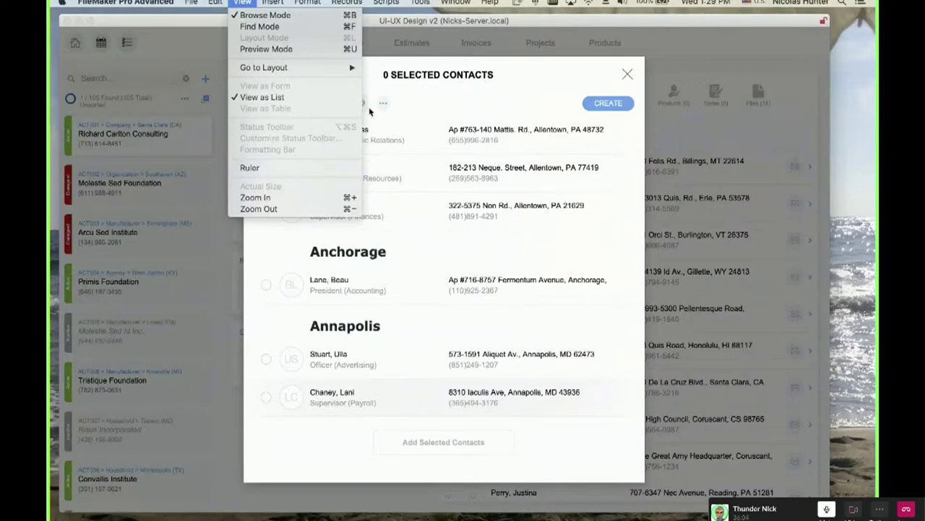
click(454, 100)
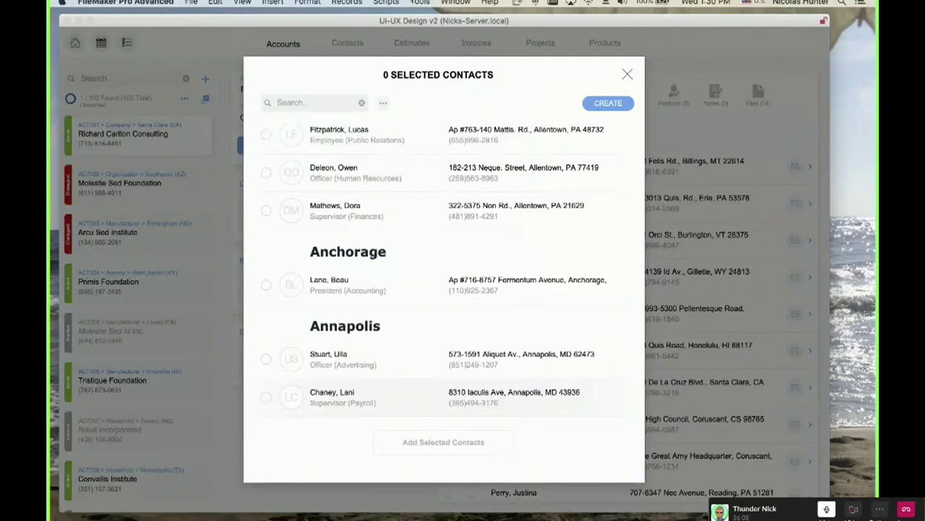
Open the Contacts | Card custom menu, compare the base commands of its two Duplicate Contact items, and close the menu manager.
click(420, 2)
mouse_move(506, 55)
click(562, 115)
double_click(374, 137)
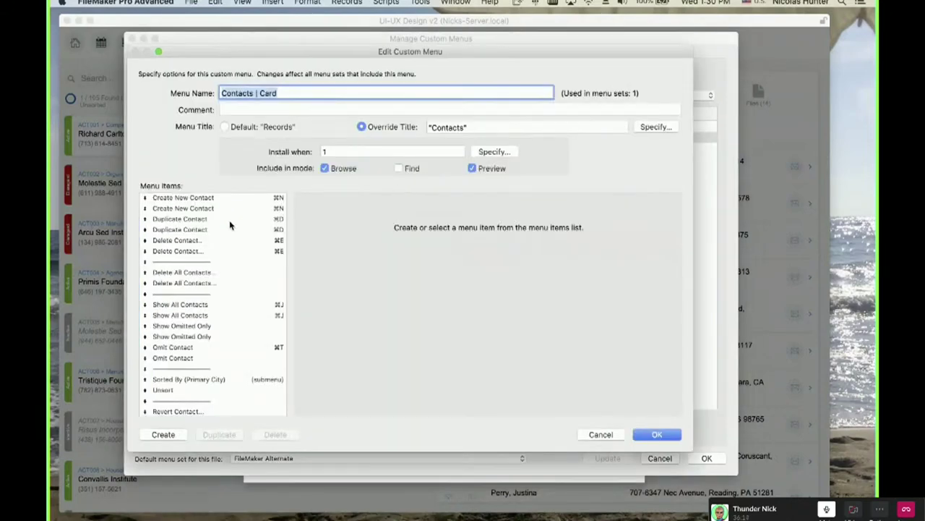
click(214, 220)
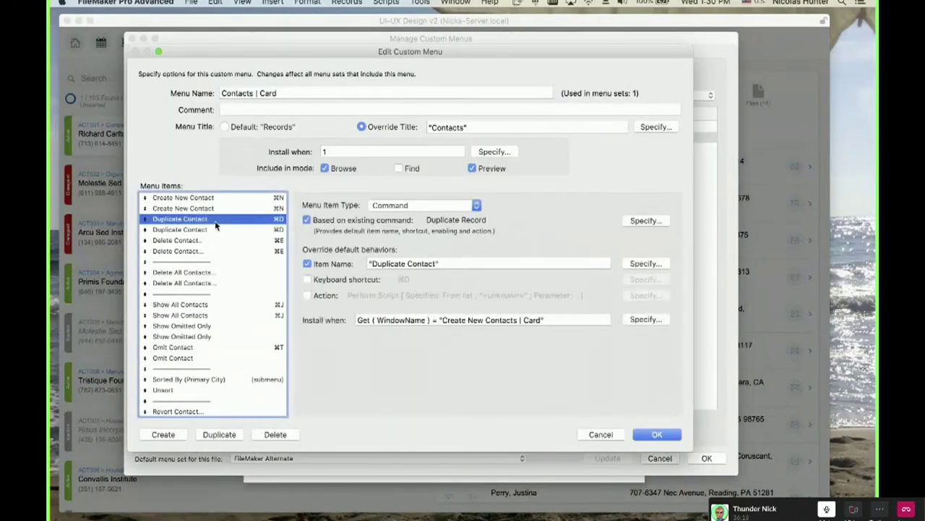
click(214, 230)
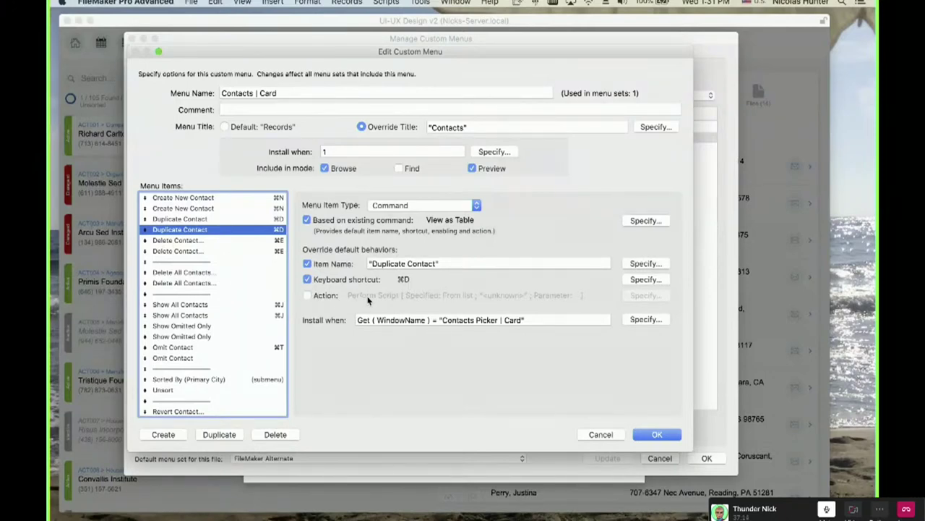
click(657, 433)
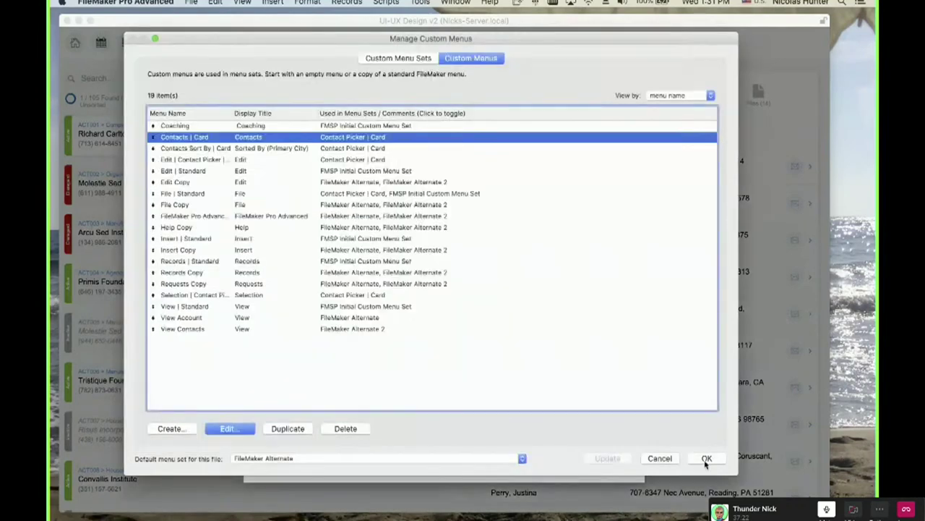
key(Return)
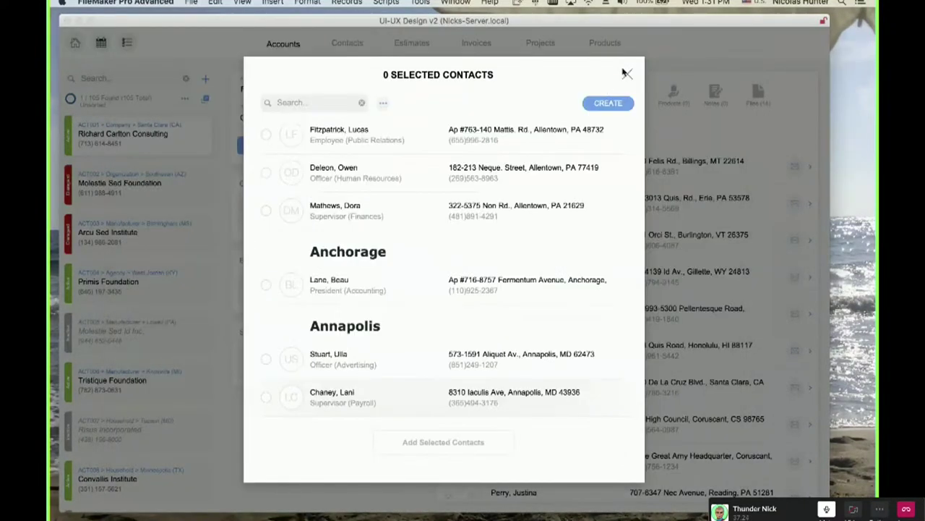
Close the picker, turn on the Script Debugger, and reopen the picker from Add Contacts by stepping over its script.
click(420, 3)
click(420, 2)
click(420, 2)
click(420, 2)
click(473, 133)
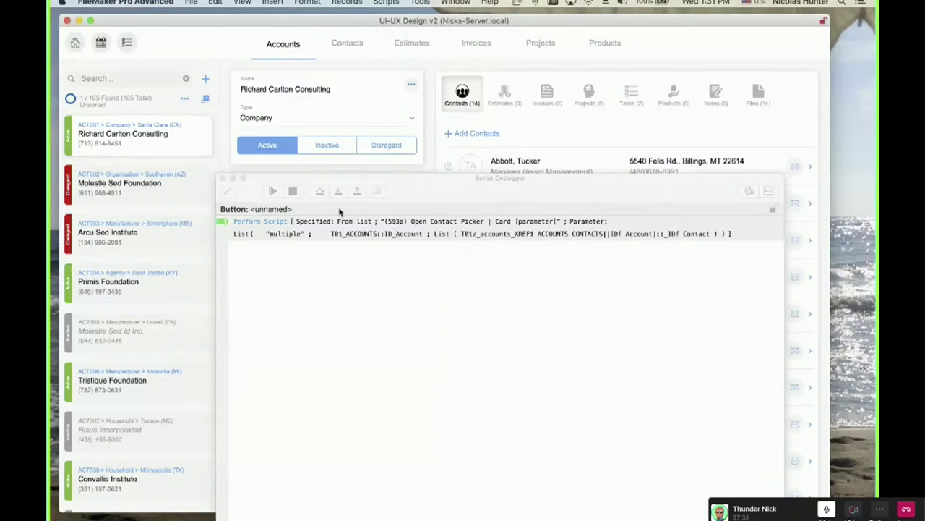
click(316, 192)
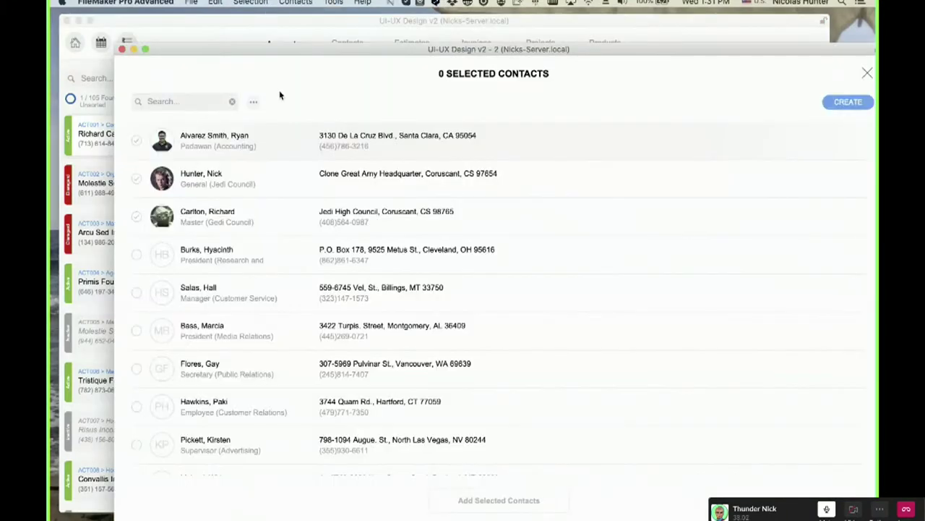
Apply the standard FileMaker menus and open the picker's layout in Layout mode with the status toolbar, objects pane and inspector shown.
click(295, 2)
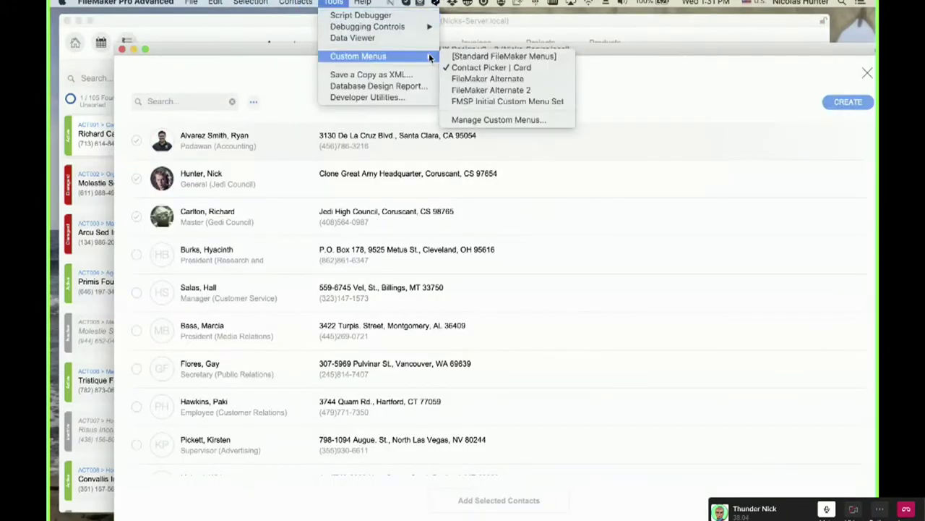
click(458, 58)
key(super+l)
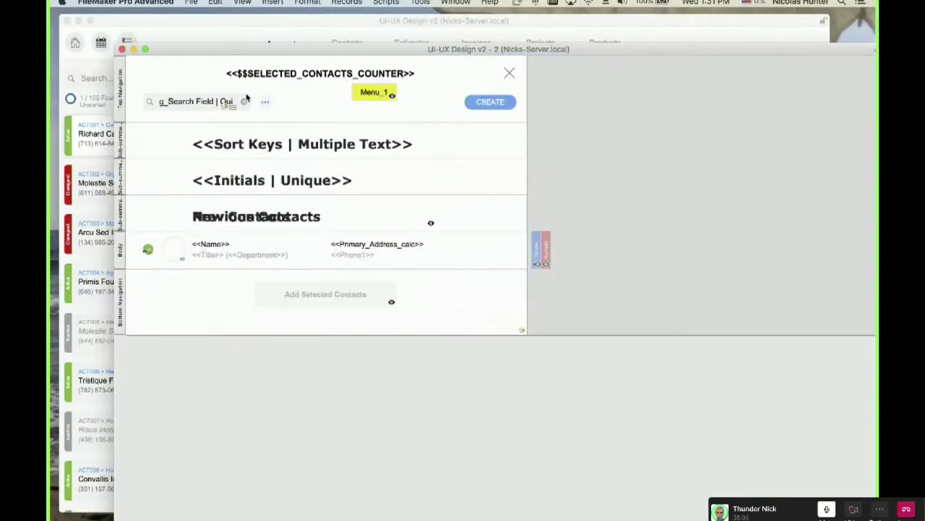
key(super+alt+s)
key(super+alt+k)
key(super+i)
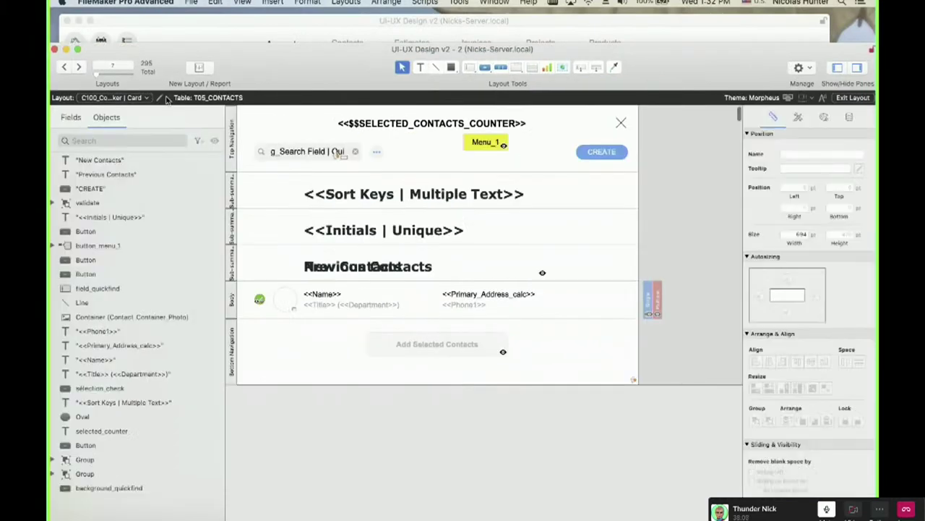
Enable Table View in the picker's layout setup, accept its table view properties, and return to Browse mode.
key(super+alt+l)
click(379, 74)
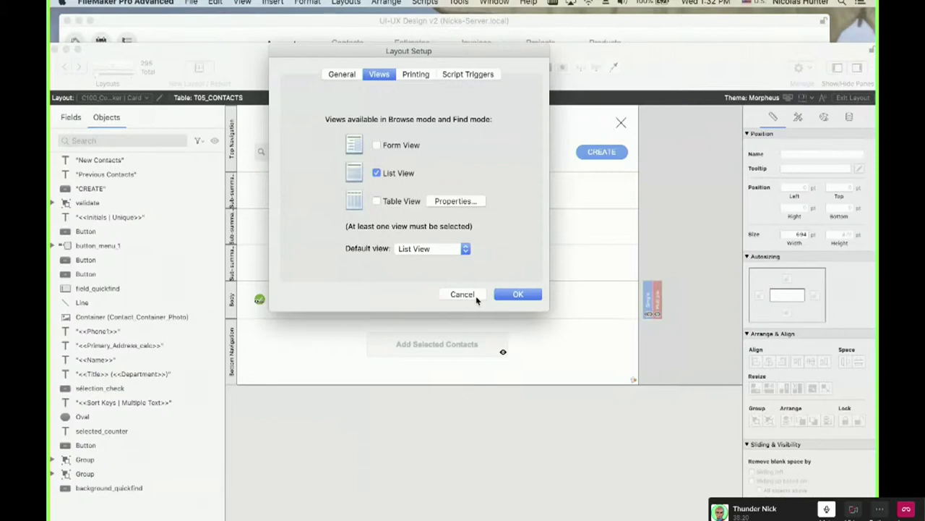
click(381, 208)
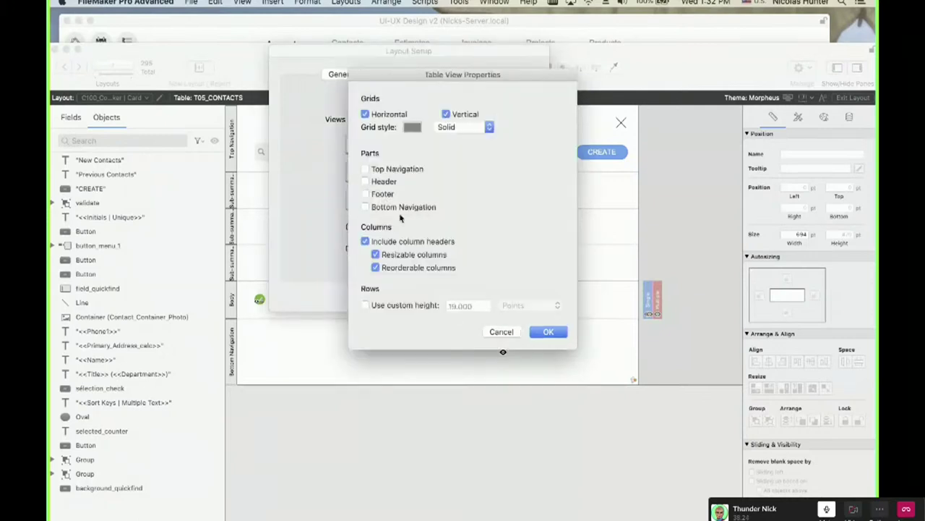
click(548, 332)
click(518, 293)
key(super+b)
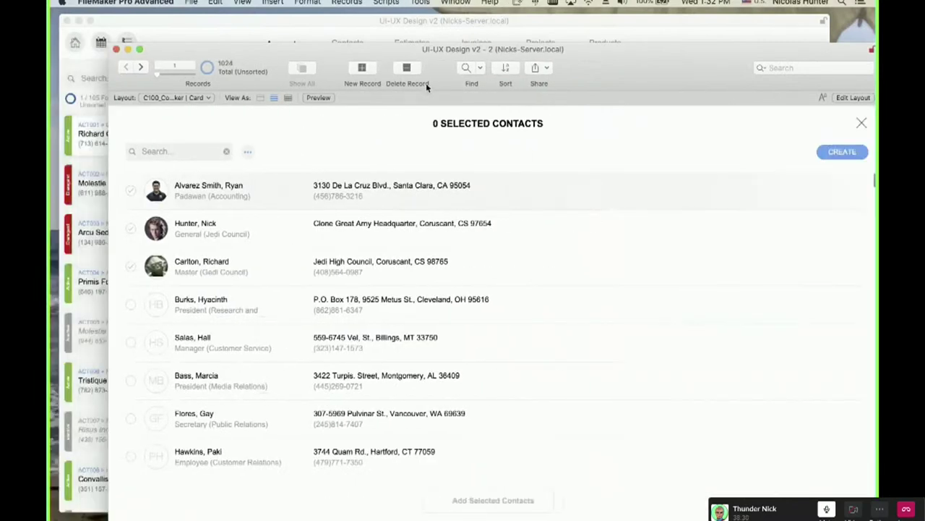
Apply the Contact Picker | Card menu set to the picker layout window and review its Selection and Contacts commands.
click(385, 3)
mouse_move(421, 4)
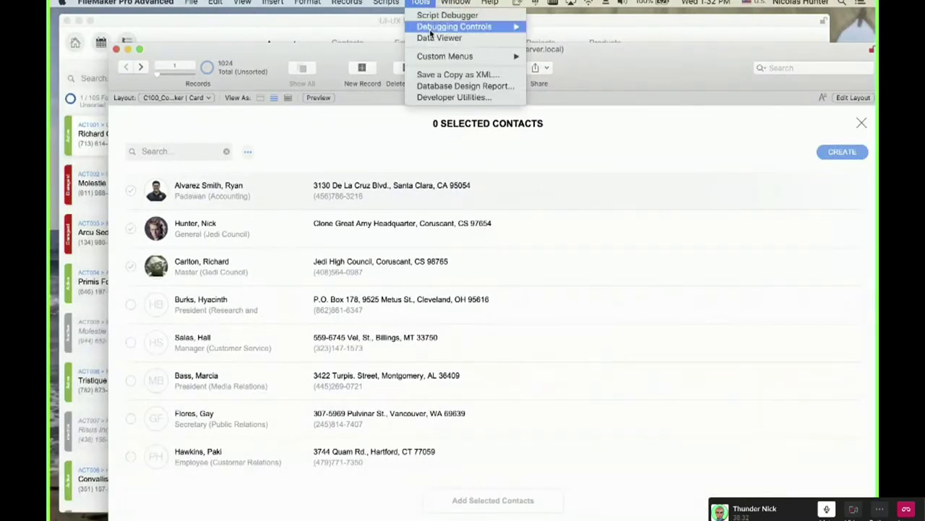
mouse_move(438, 57)
click(571, 67)
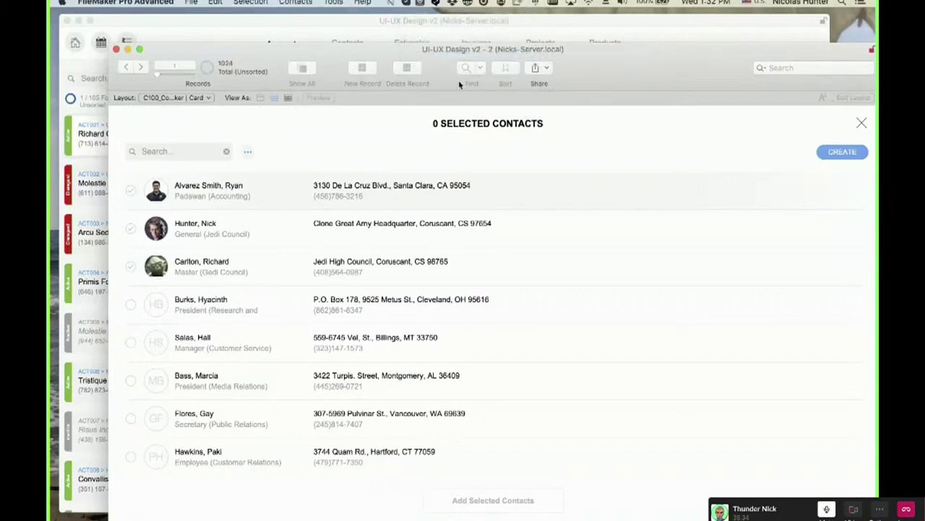
click(297, 3)
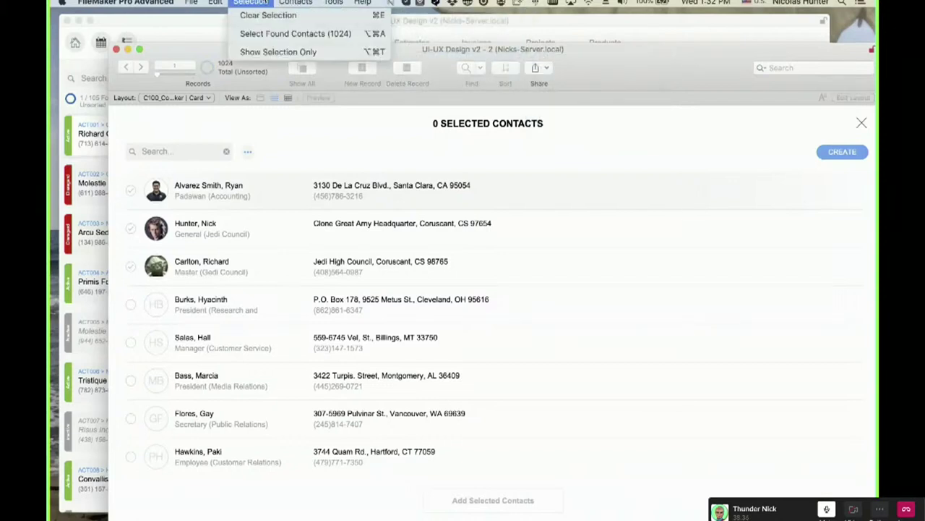
click(293, 3)
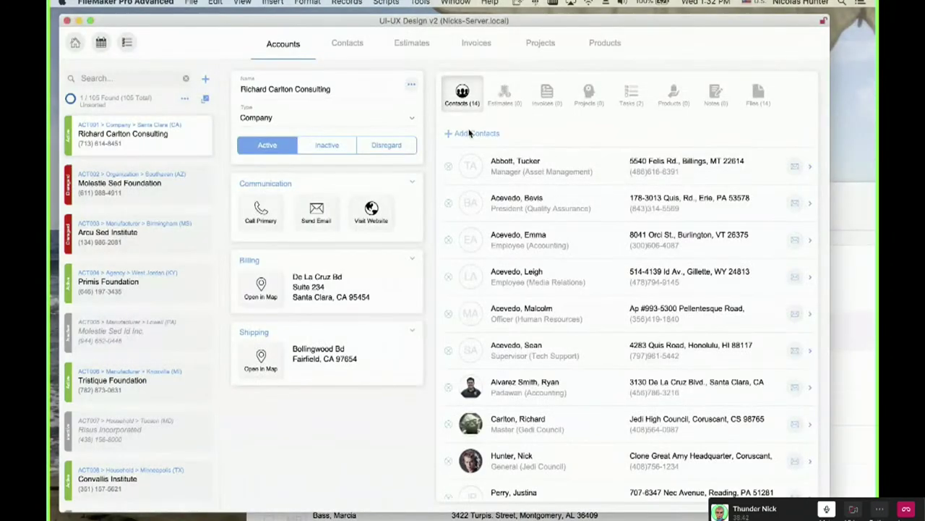
Reopen the contact picker from the account's Add Contacts and review its Duplicate and Delete commands.
click(470, 133)
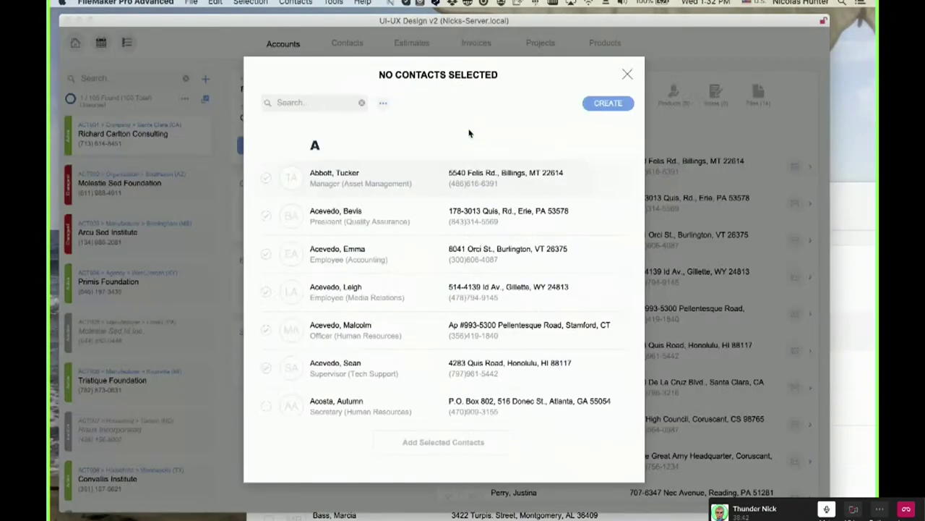
click(296, 3)
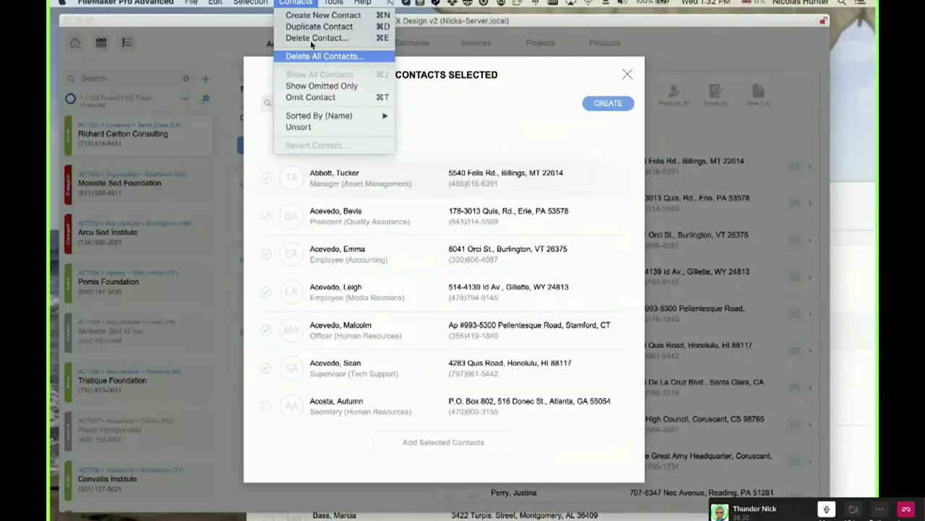
key(Escape)
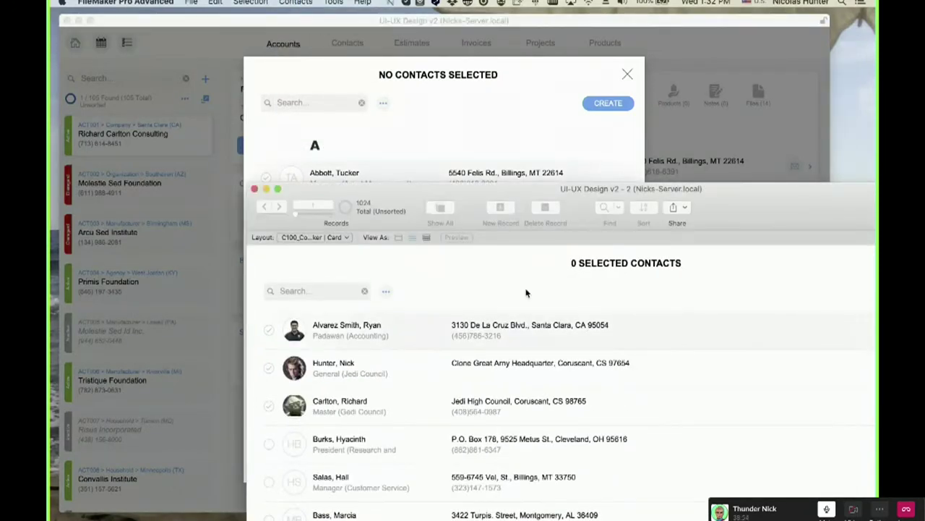
Apply the standard FileMaker menus in the picker layout window and open its Layout Setup in Layout mode.
click(335, 3)
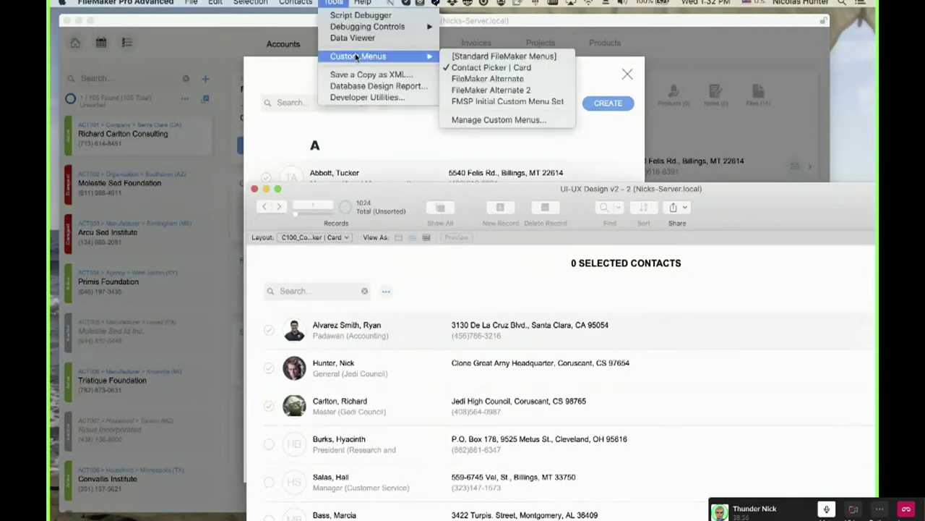
key(Escape)
key(super+l)
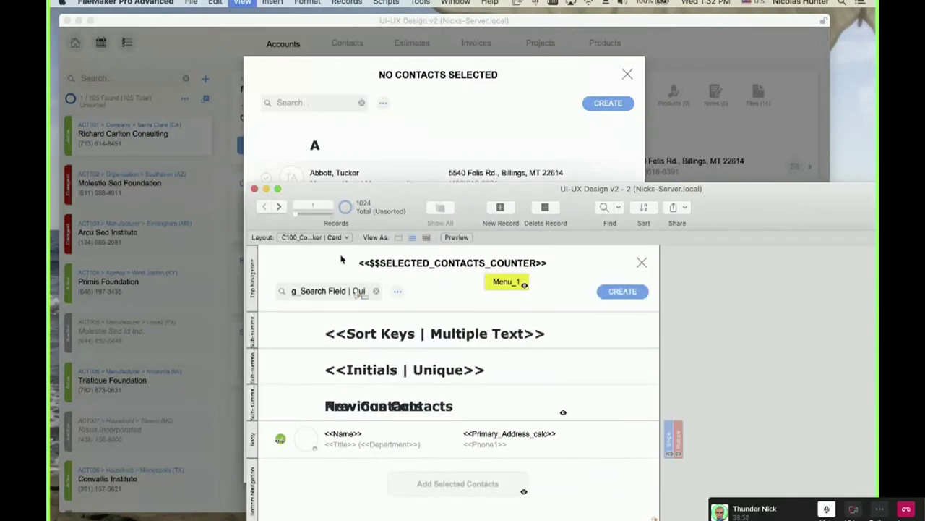
click(159, 236)
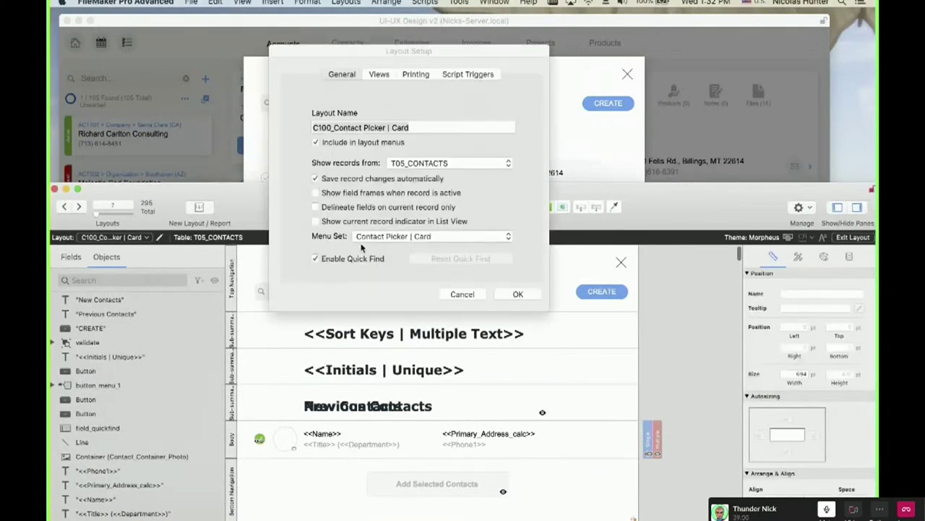
Disable Table View for the C100_Contact Picker | Card layout and return to Browse mode.
click(380, 74)
click(376, 201)
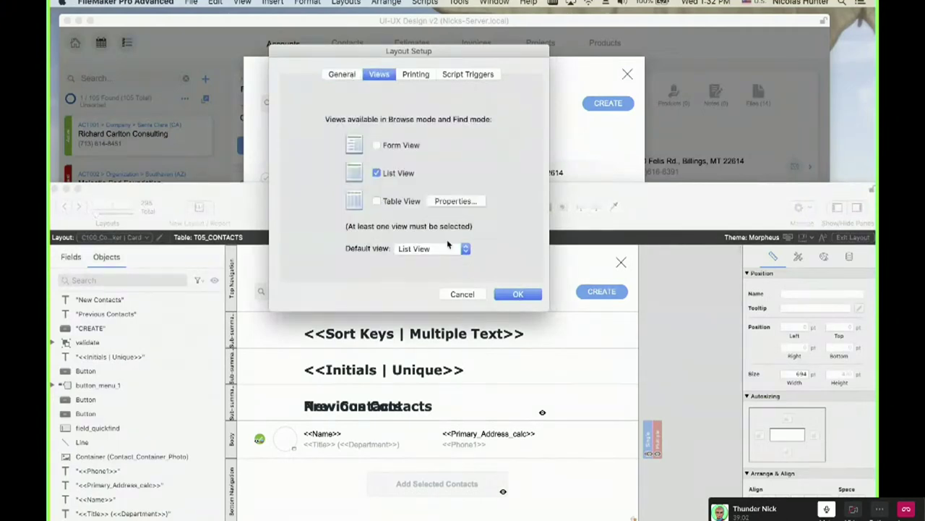
click(516, 295)
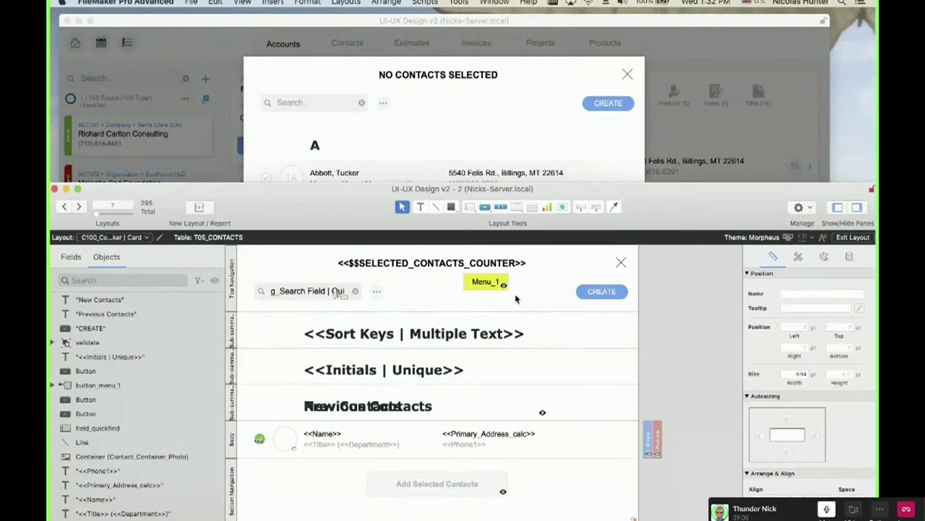
key(super+b)
Move the layout window aside, bring the picker card forward, and check the state of its contact commands.
mouse_move(229, 191)
mouse_down()
mouse_move(268, 195)
mouse_move(333, 235)
mouse_up()
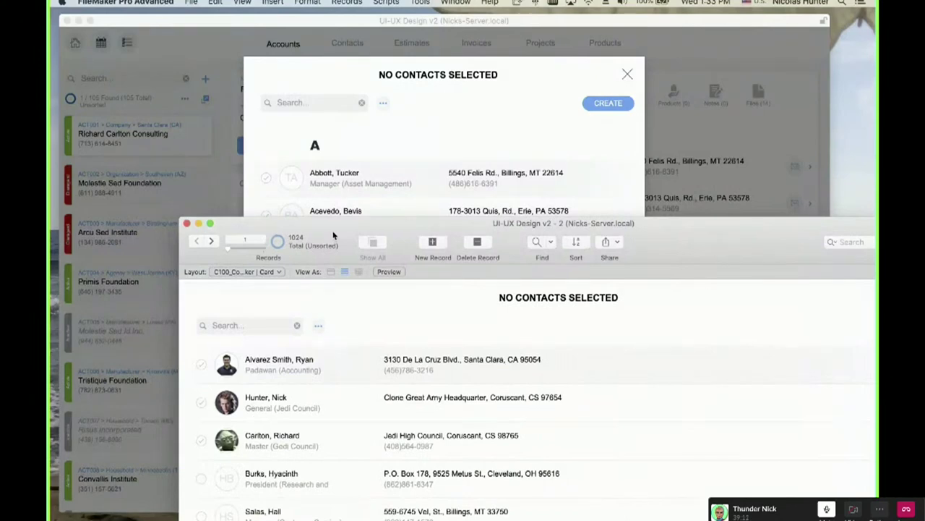
drag(333, 235, 589, 342)
click(512, 75)
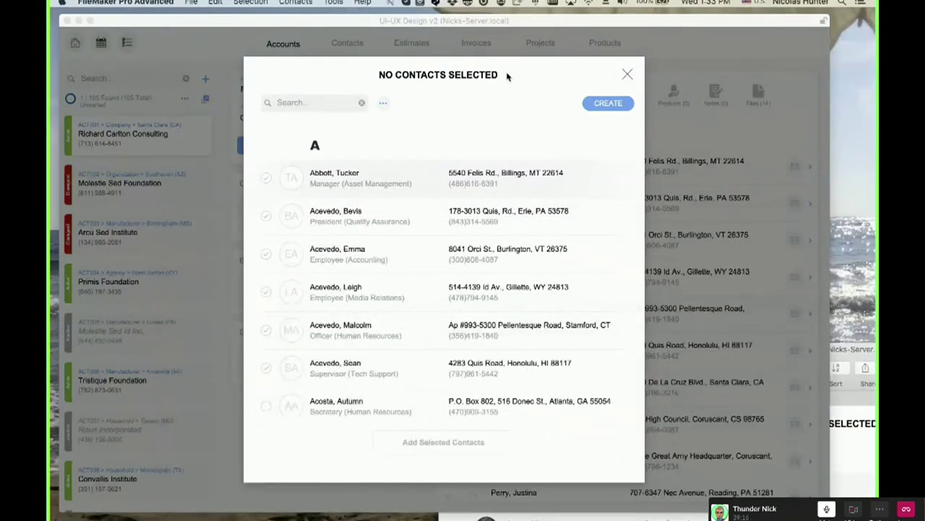
click(306, 3)
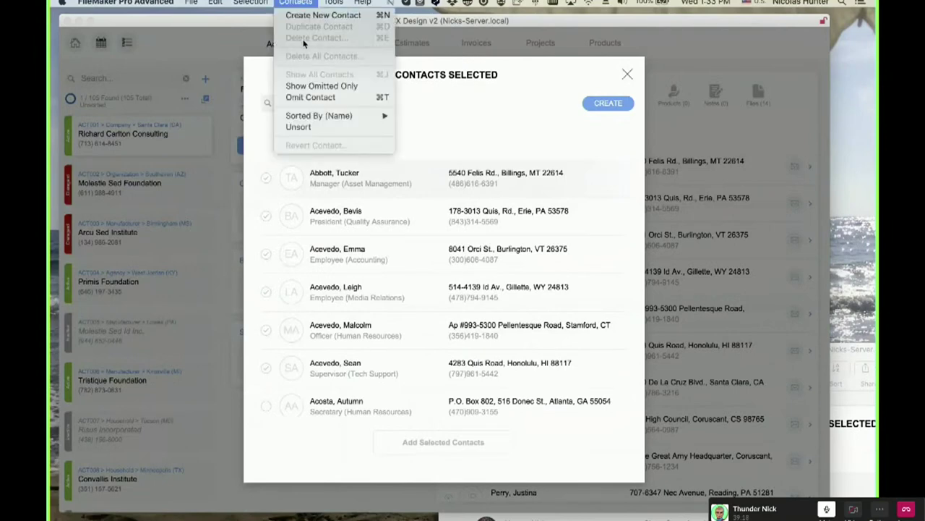
Open the Contacts | Card custom menu for editing in the custom menu manager.
mouse_move(333, 2)
mouse_move(417, 56)
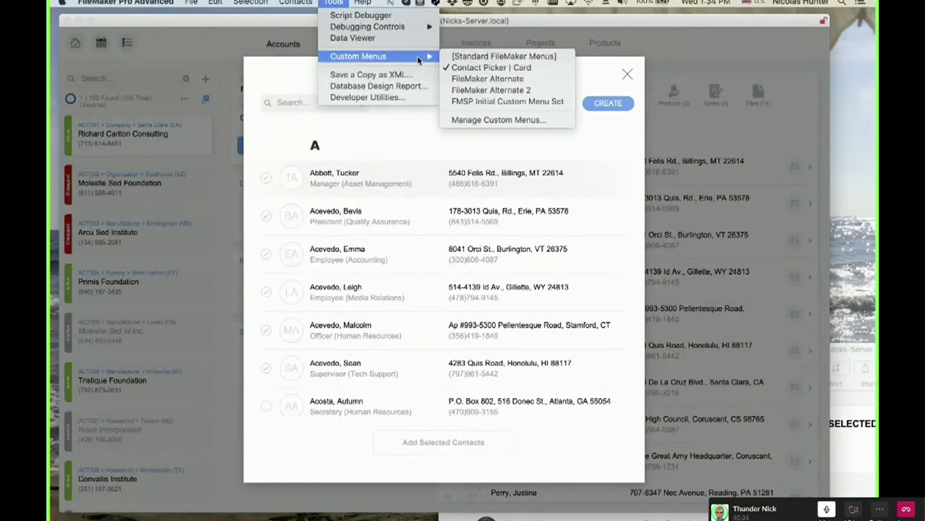
click(484, 120)
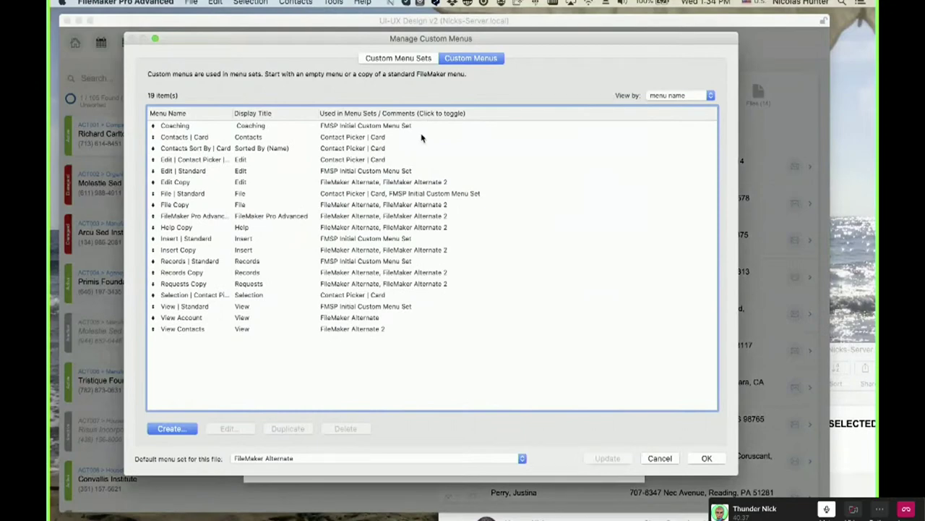
click(408, 142)
double_click(407, 142)
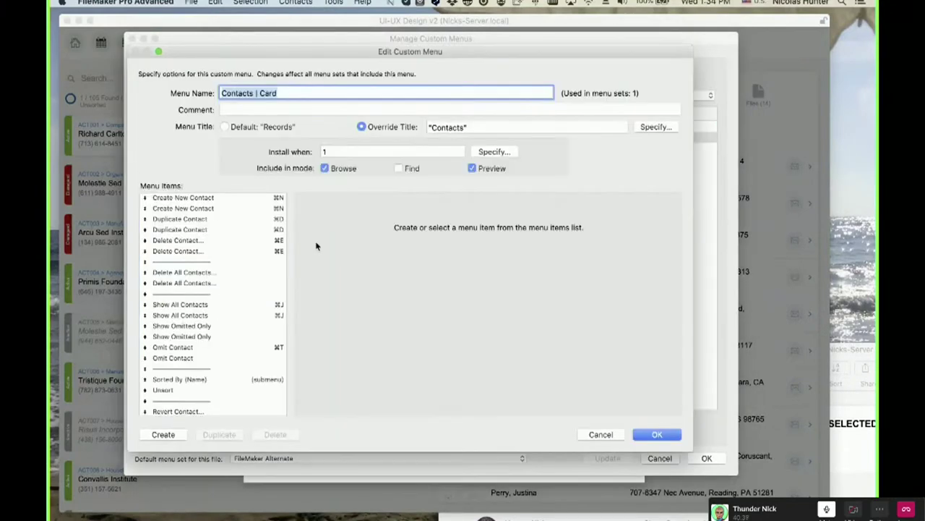
Try commenting out the install conditions of both Duplicate Contact items with //.
click(234, 229)
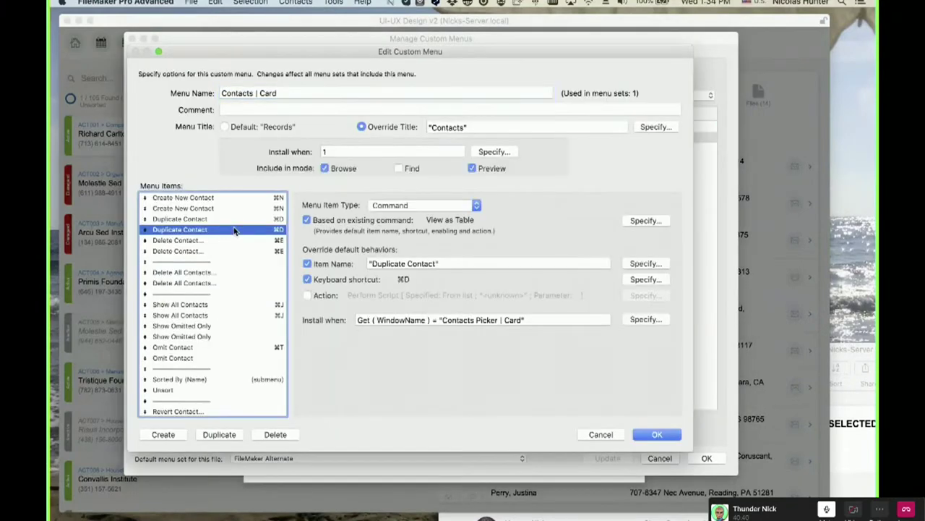
click(379, 320)
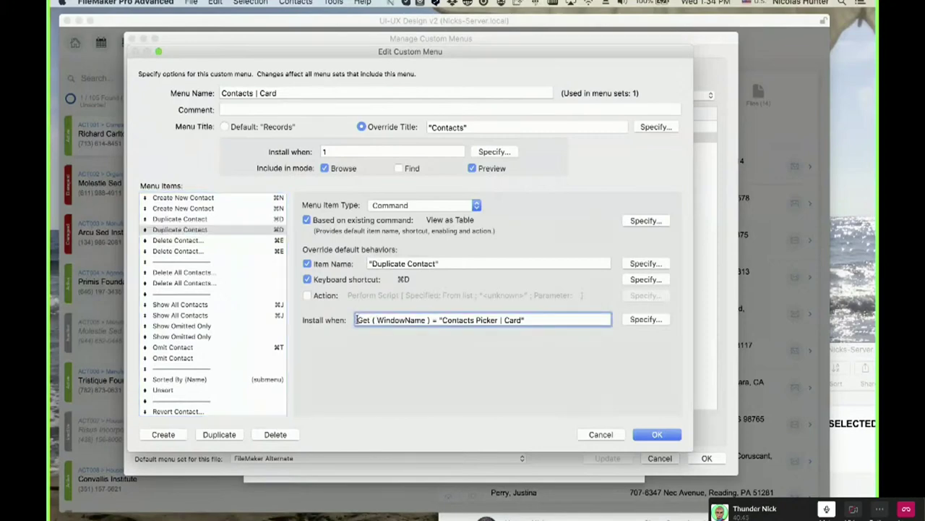
text(()
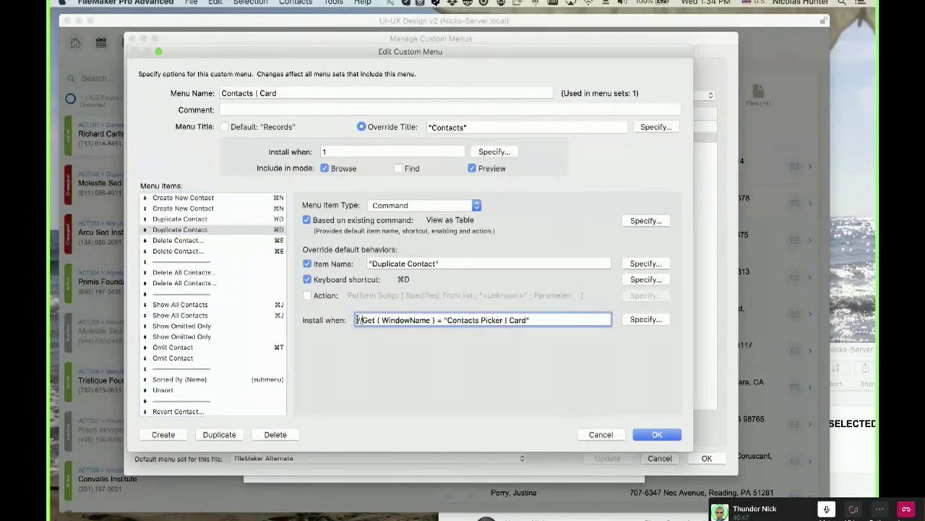
click(221, 220)
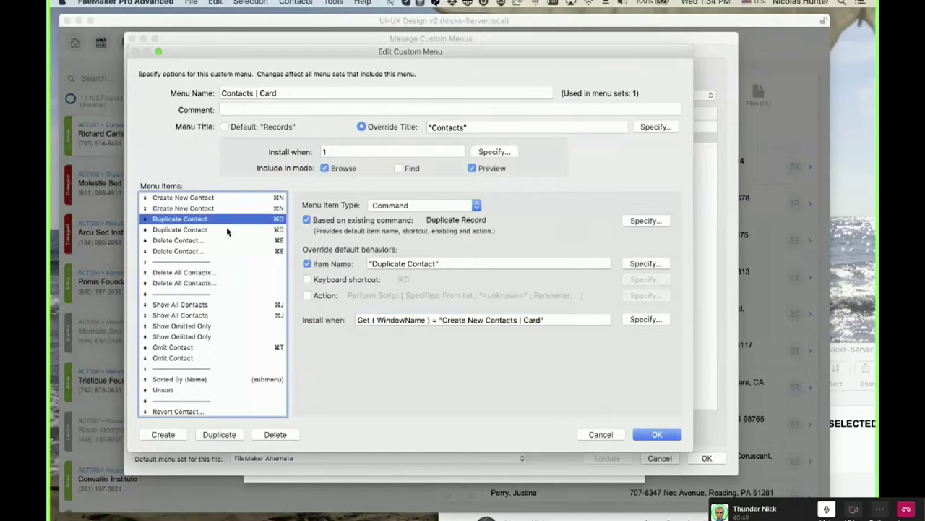
click(359, 320)
text(//)
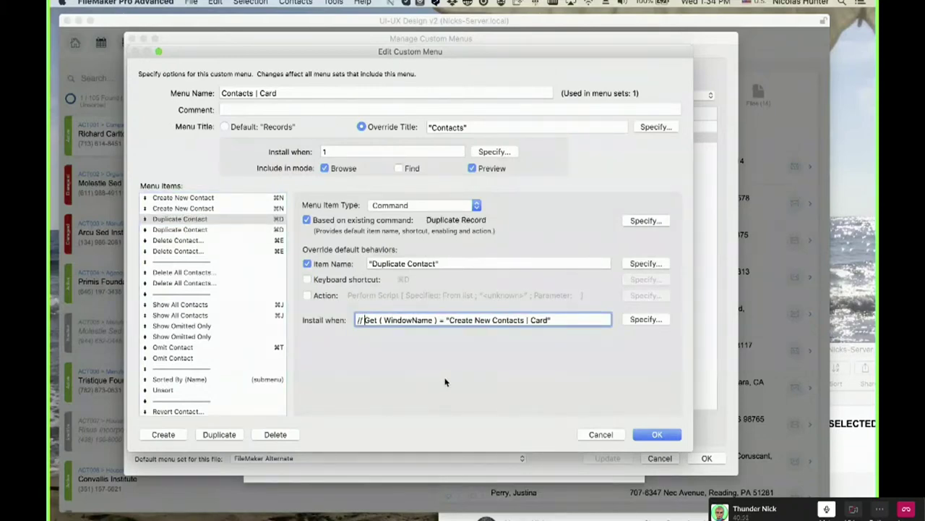
click(239, 221)
click(231, 230)
click(228, 222)
key(Escape)
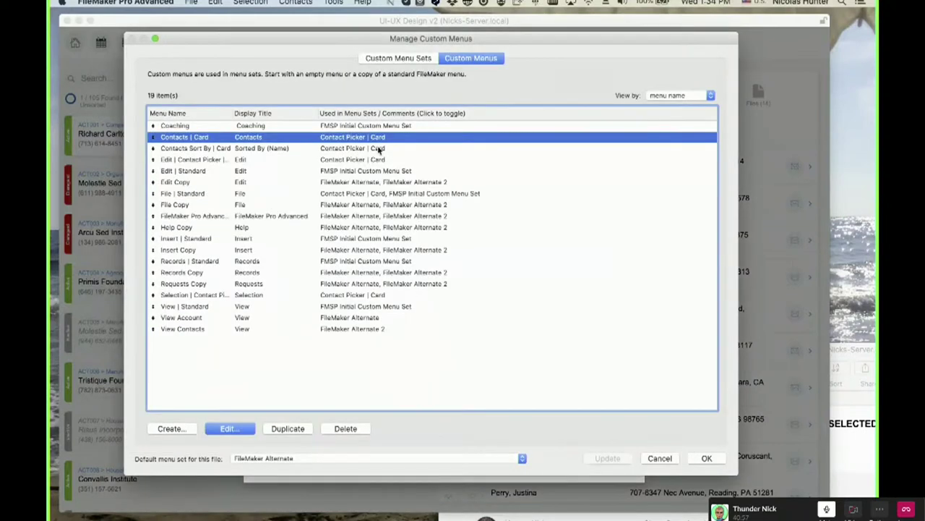
Reopen the Contacts | Card menu and compare the base commands and install conditions of its two Duplicate Contact items.
double_click(375, 142)
click(214, 222)
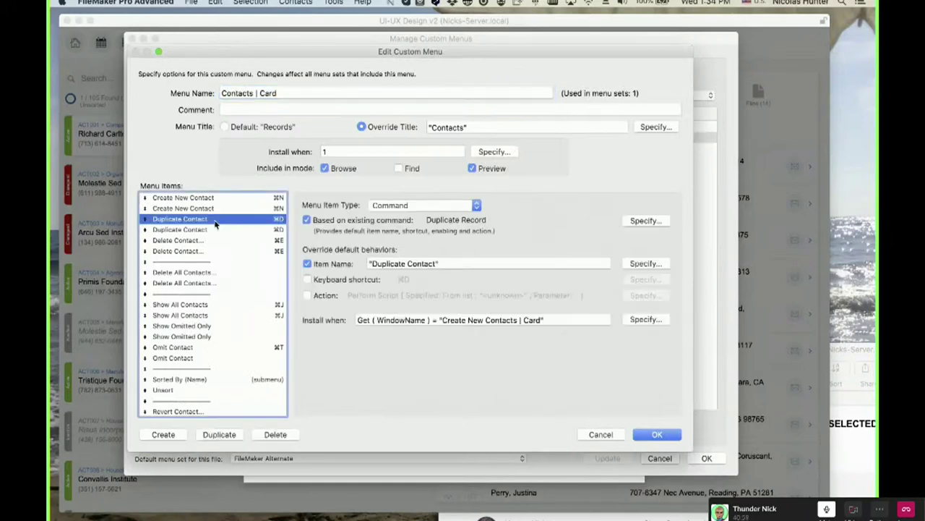
shift+click(225, 229)
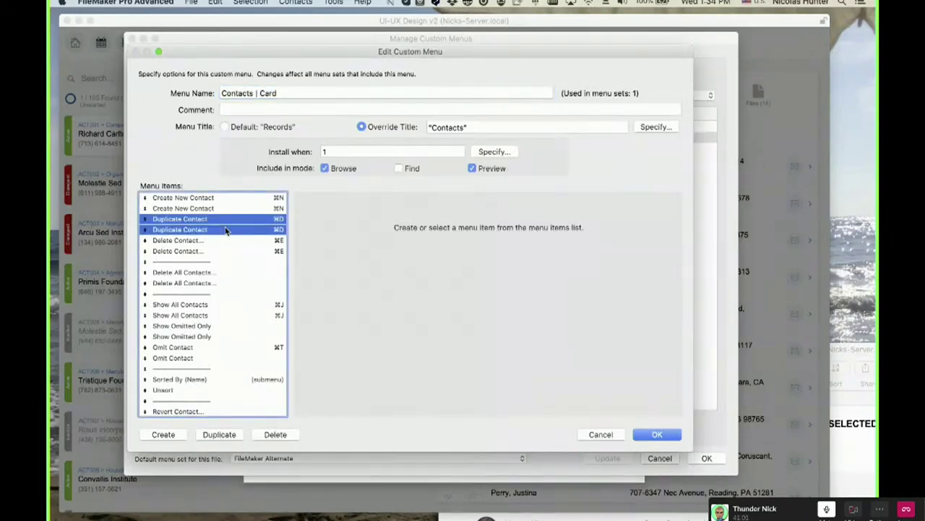
click(215, 208)
click(215, 219)
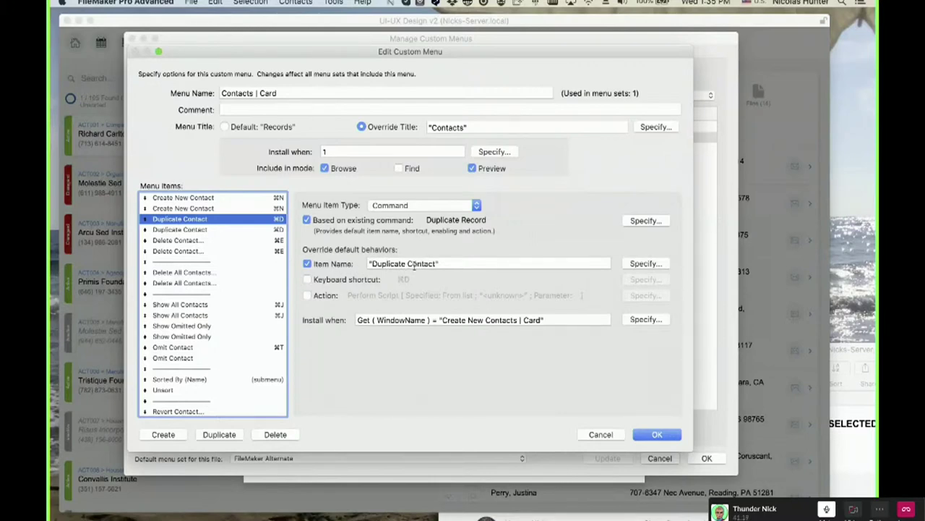
click(235, 230)
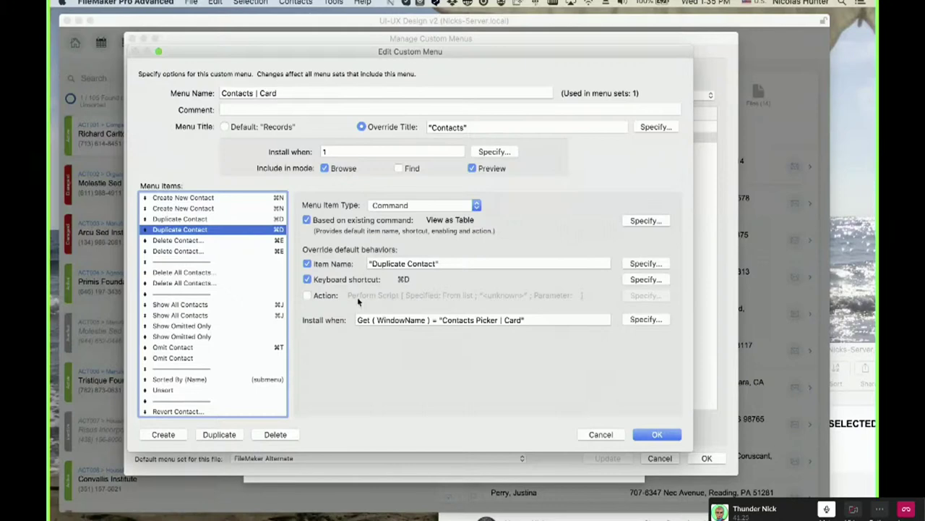
click(235, 219)
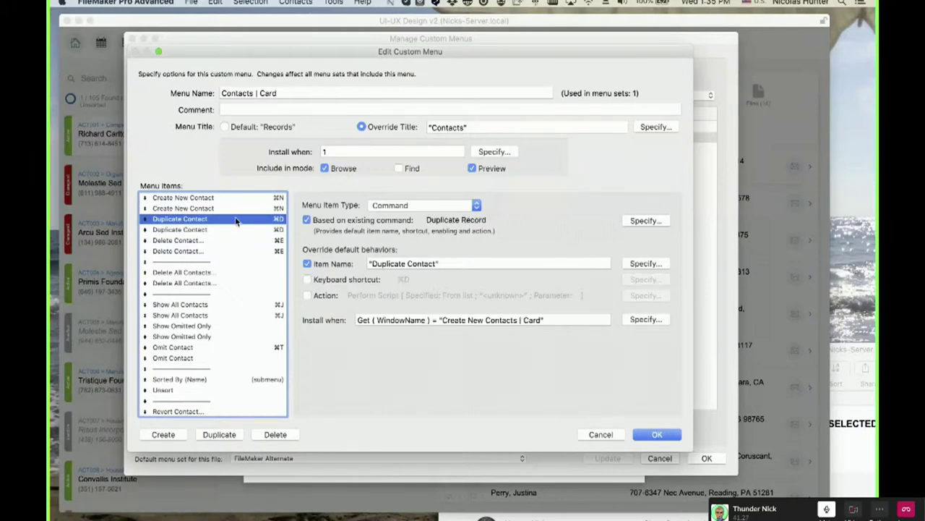
click(235, 229)
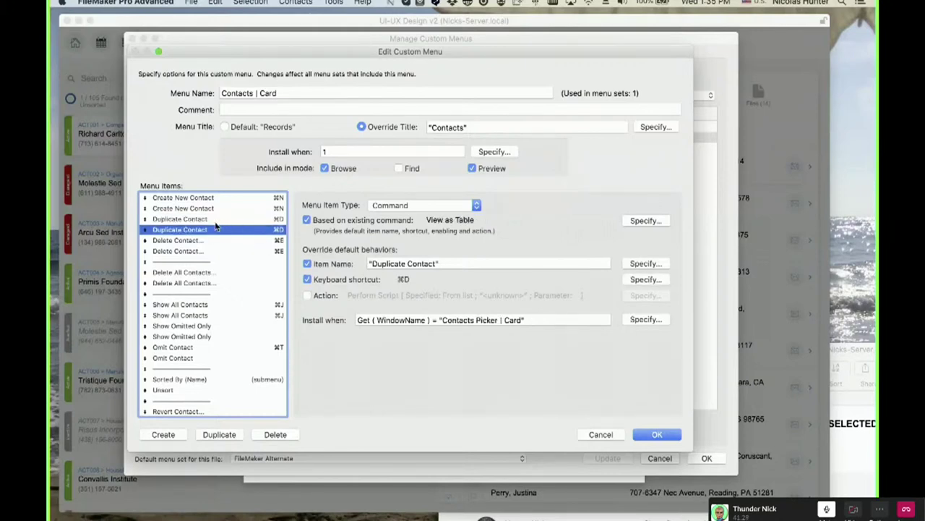
click(214, 219)
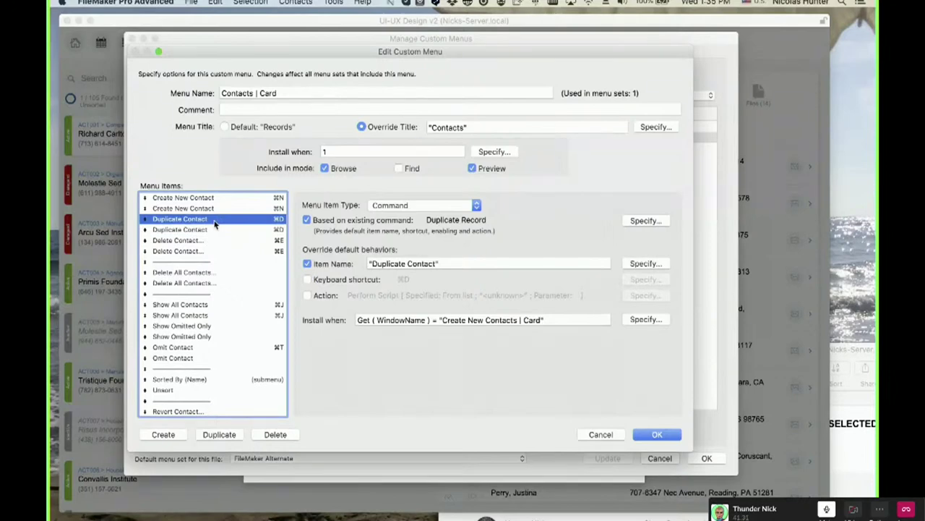
click(215, 230)
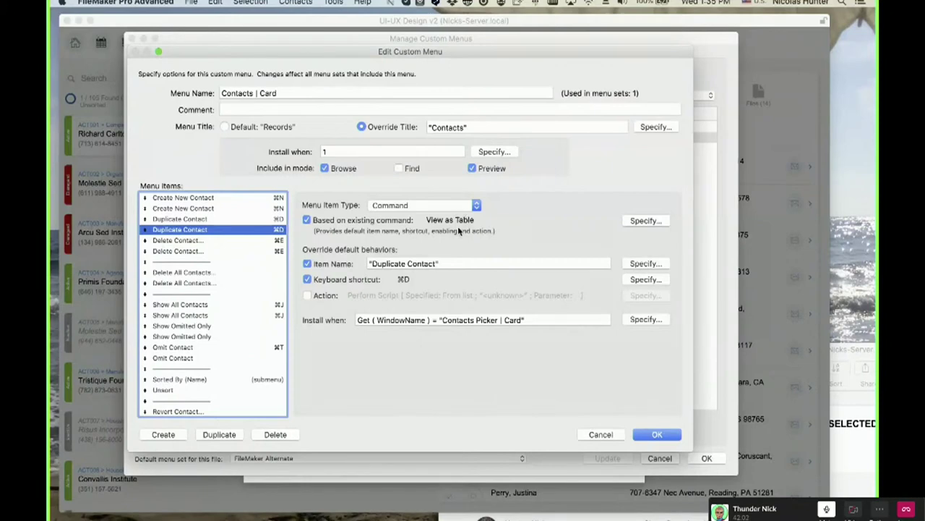
Examine the base commands, actions and install conditions of the remaining Contacts | Card items, from Delete All Contacts downward.
click(204, 282)
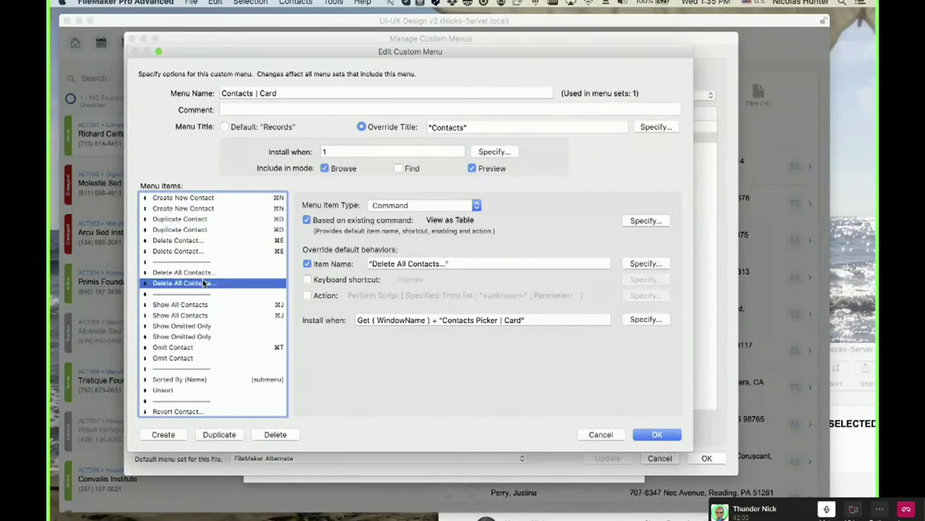
key(Down)
key(Down)
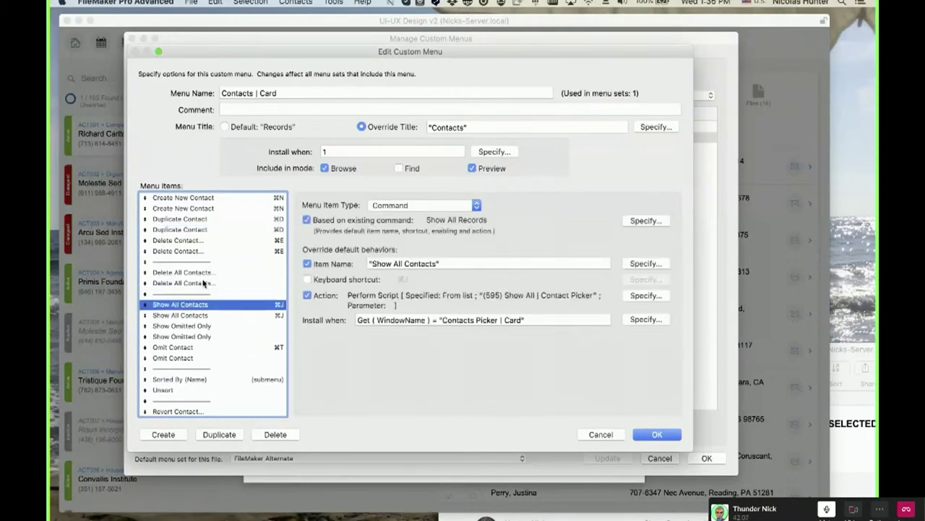
key(Down)
key(Up)
key(Down)
key(Down)
key(Down)
key(Down)
key(Down)
key(Down)
key(Down)
key(Up)
key(Up)
key(Up)
key(Up)
key(Up)
key(Up)
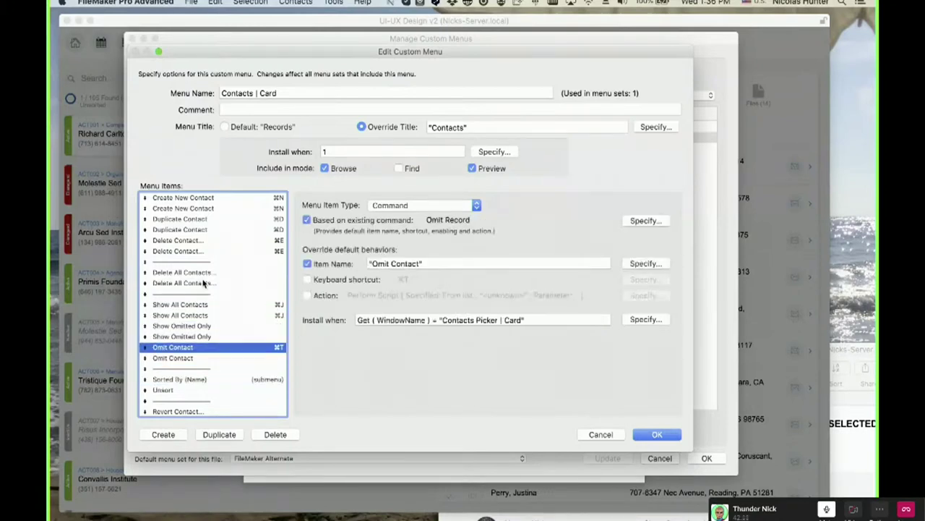
Recheck the base commands and install conditions of the Contacts | Card delete and duplicate items, and close the menu without saving.
key(Up)
key(Up)
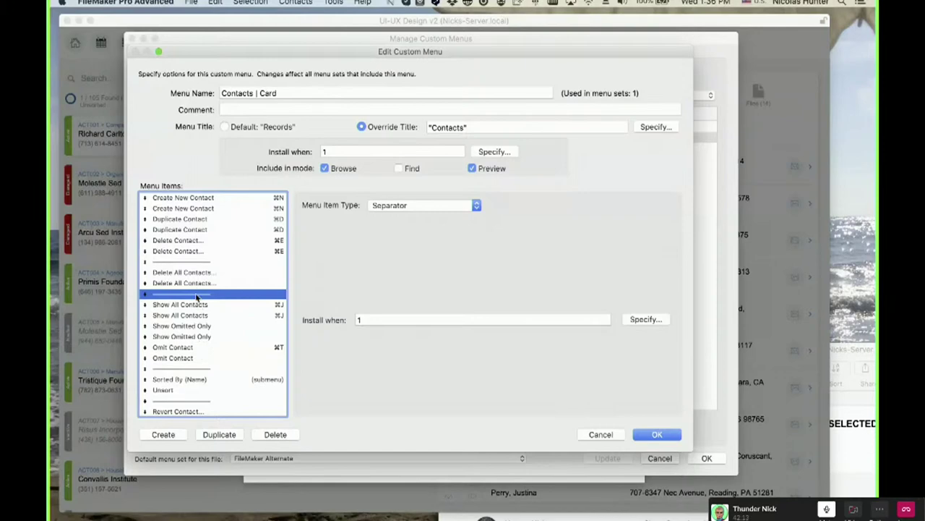
click(193, 286)
click(192, 276)
click(190, 243)
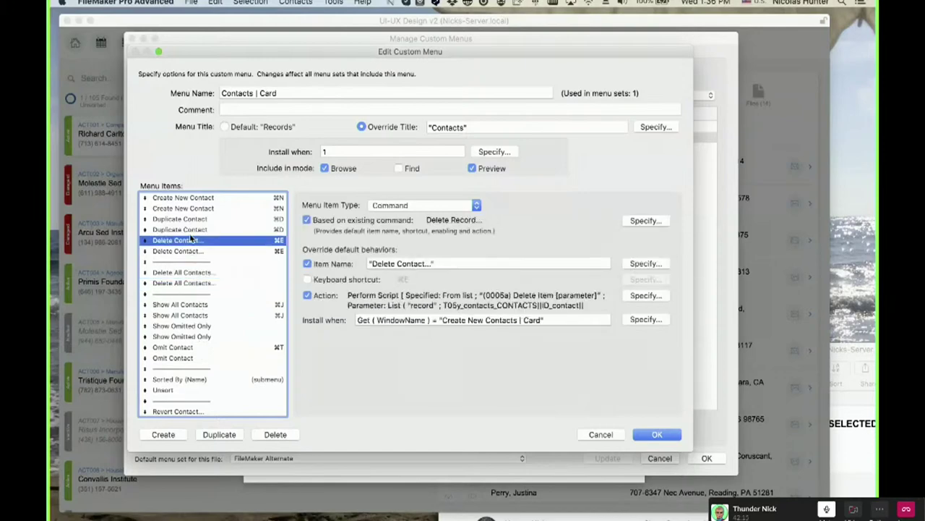
click(196, 231)
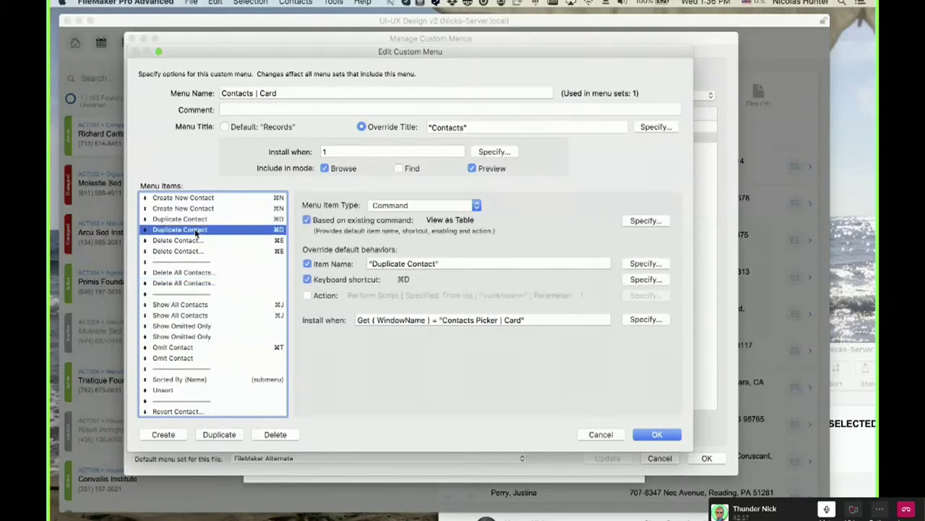
click(600, 436)
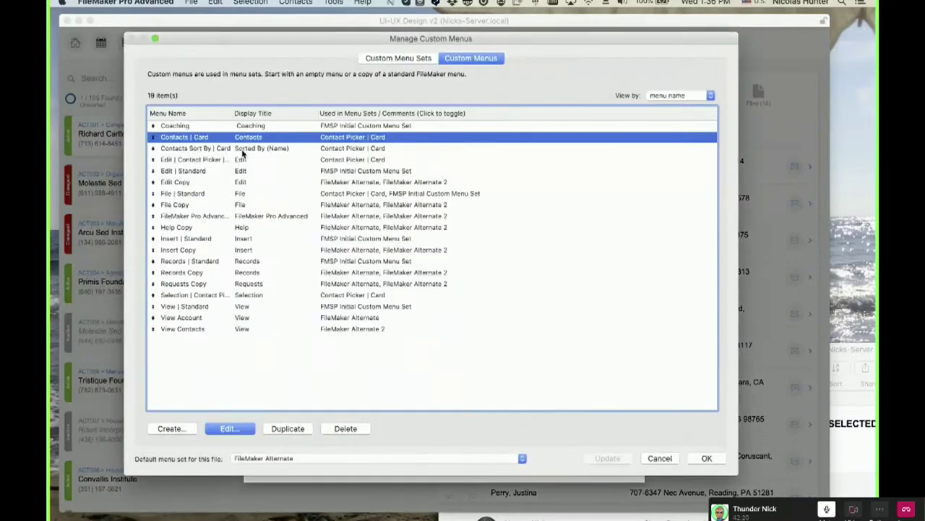
Check which submenu the Sorted By item of the Contacts | Card menu uses, and close the menu without saving.
double_click(242, 150)
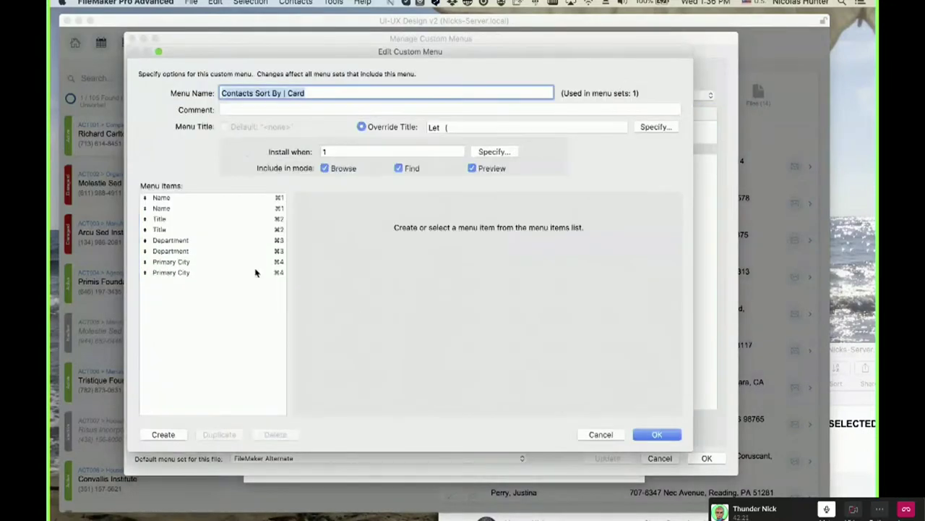
click(604, 434)
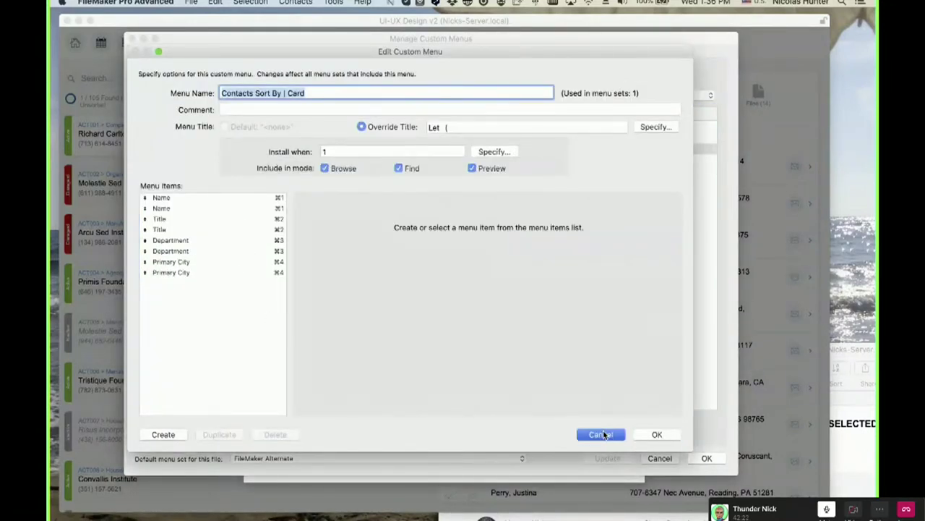
double_click(223, 136)
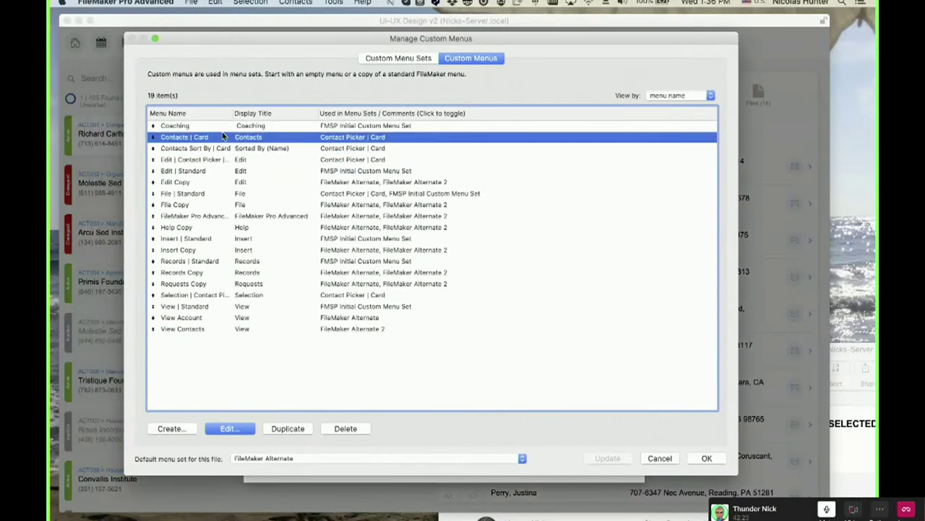
click(209, 380)
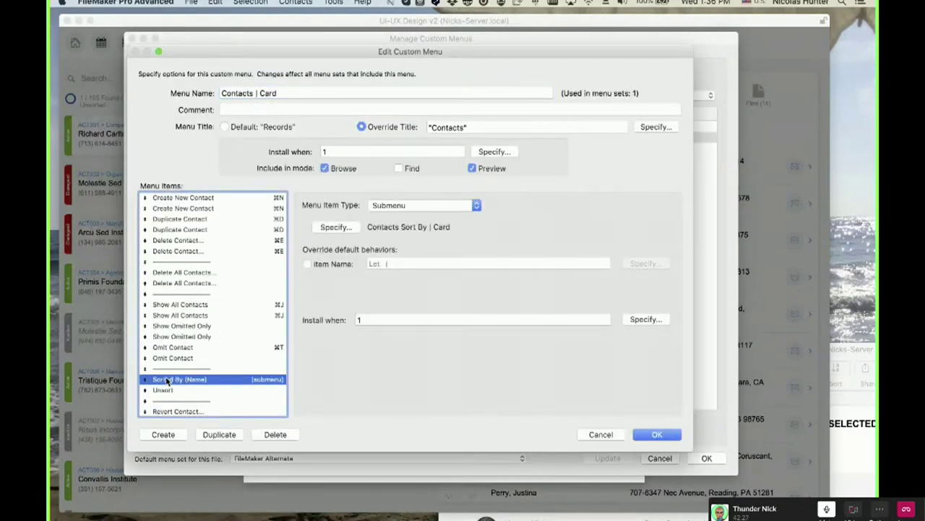
click(595, 435)
Open the Contacts Sort By | Card menu and compare the base commands, actions and install conditions of its two Name items.
double_click(219, 149)
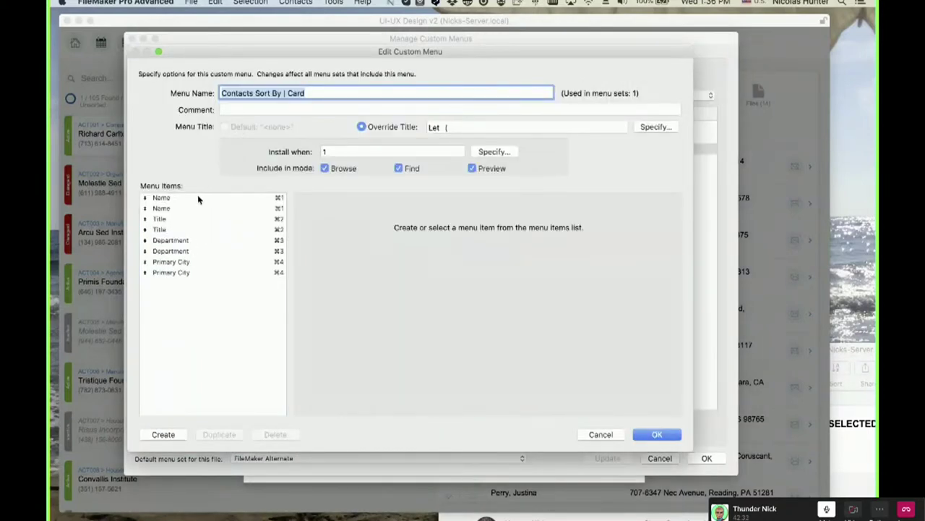
click(198, 196)
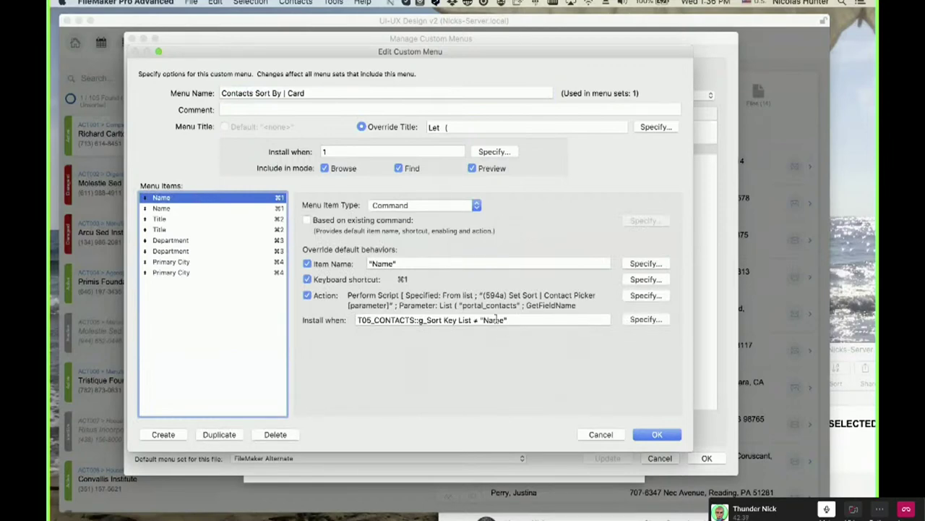
click(189, 208)
click(186, 199)
click(183, 209)
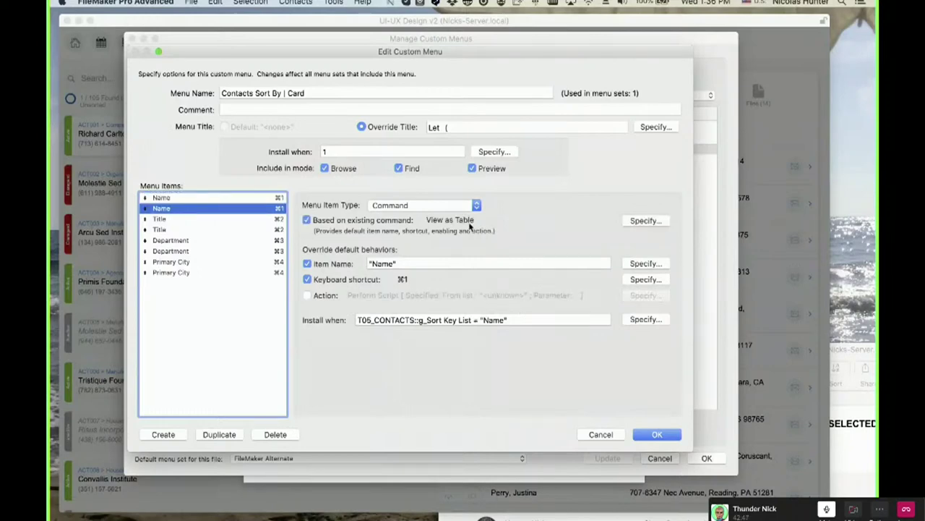
click(244, 199)
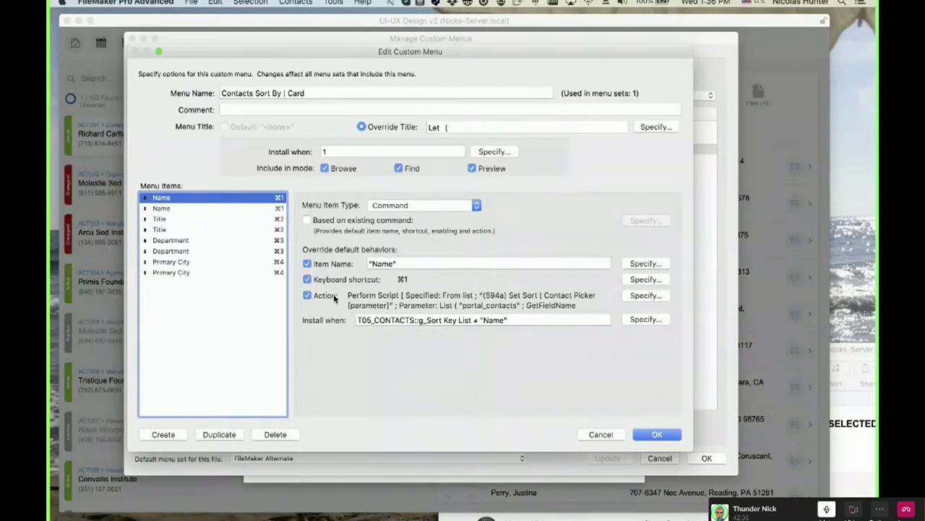
key(Down)
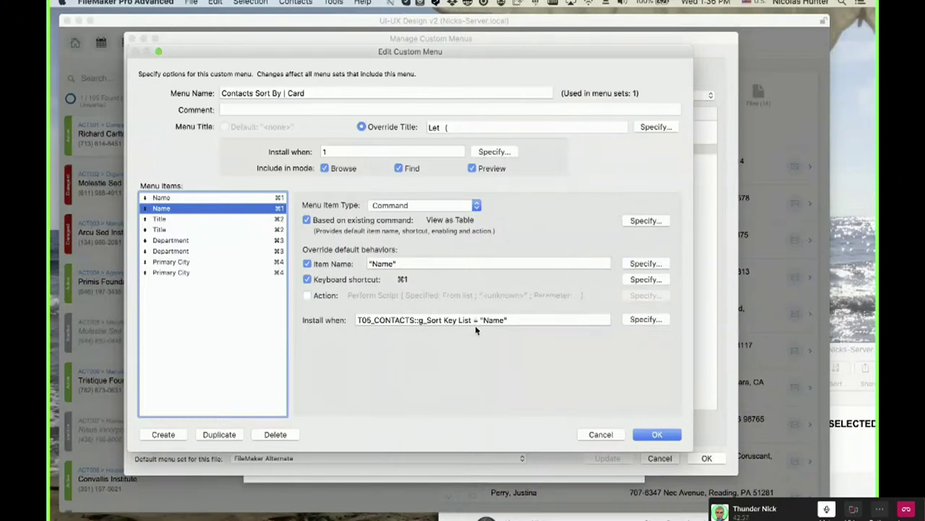
Examine the Title, Department and Primary City item pairs of the sort menu, and leave the custom menu manager without saving.
click(170, 219)
key(Down)
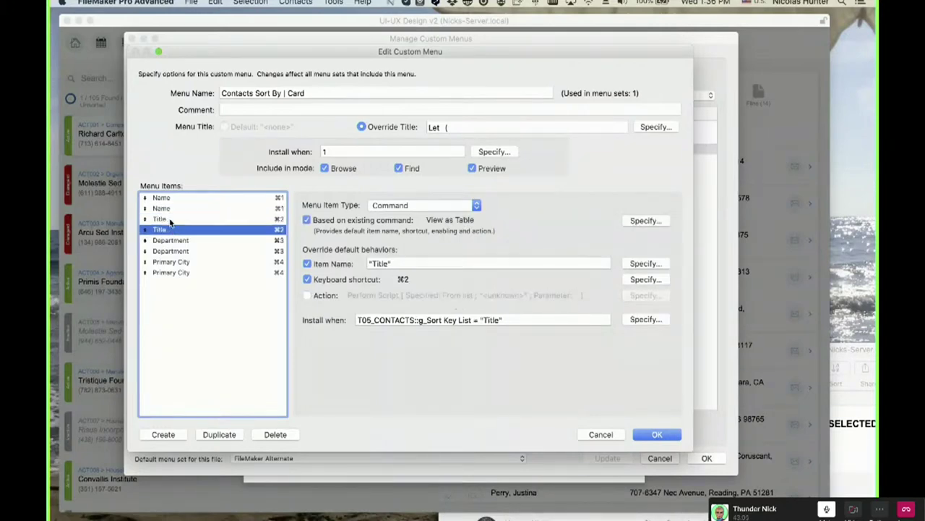
key(Down)
key(Down)
key(Down)
key(Down)
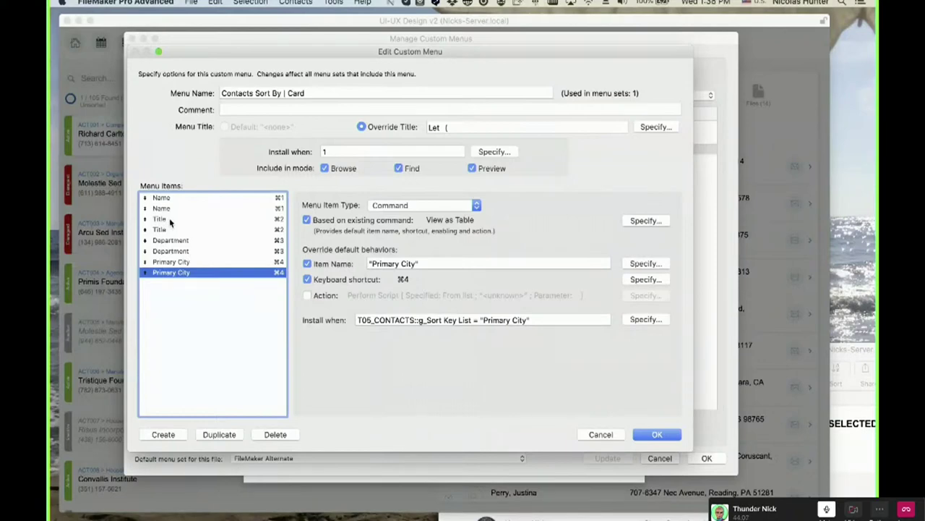
click(606, 437)
click(661, 461)
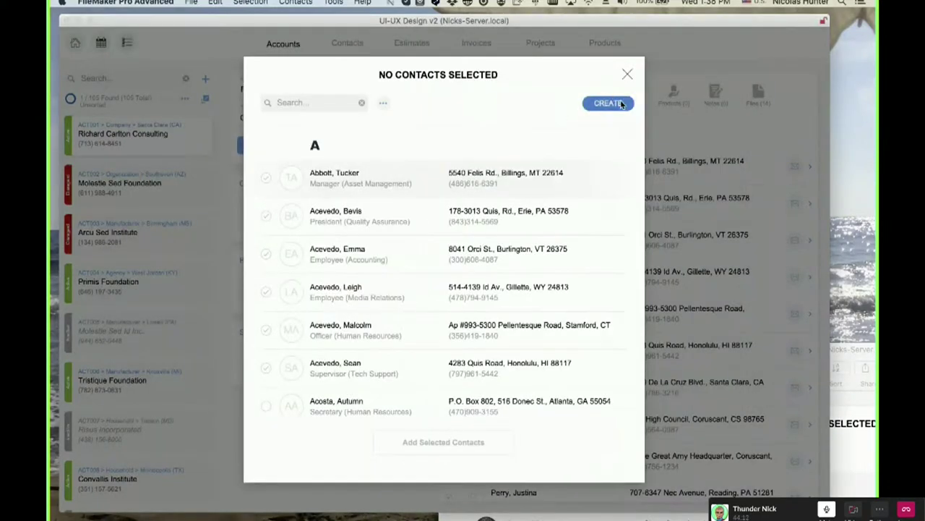
Start a new contact from the contact picker and check the Selection menu's commands with the Department field active.
click(620, 103)
click(407, 181)
key(Escape)
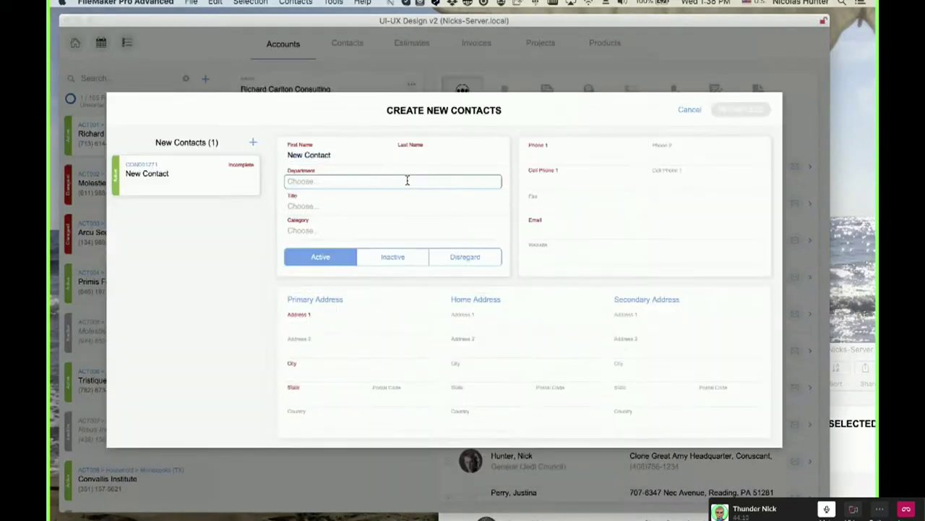
click(250, 2)
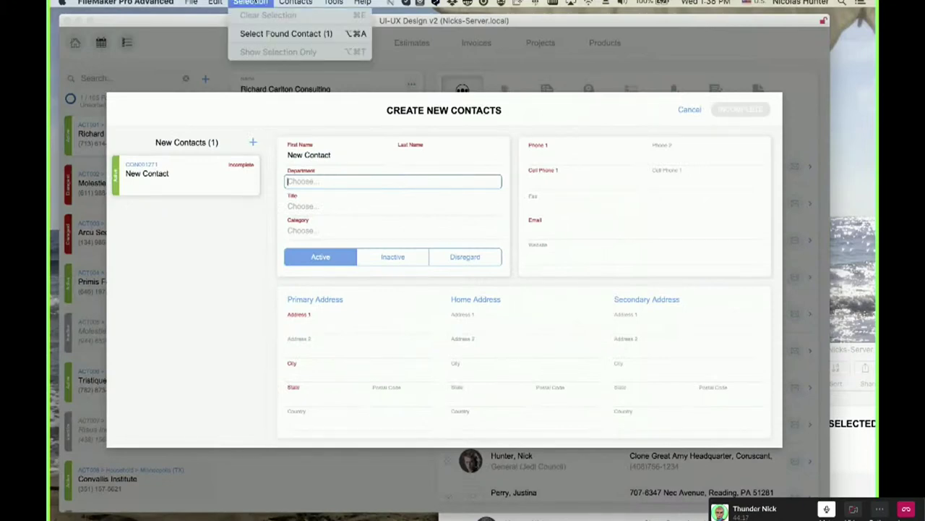
key(Escape)
click(254, 207)
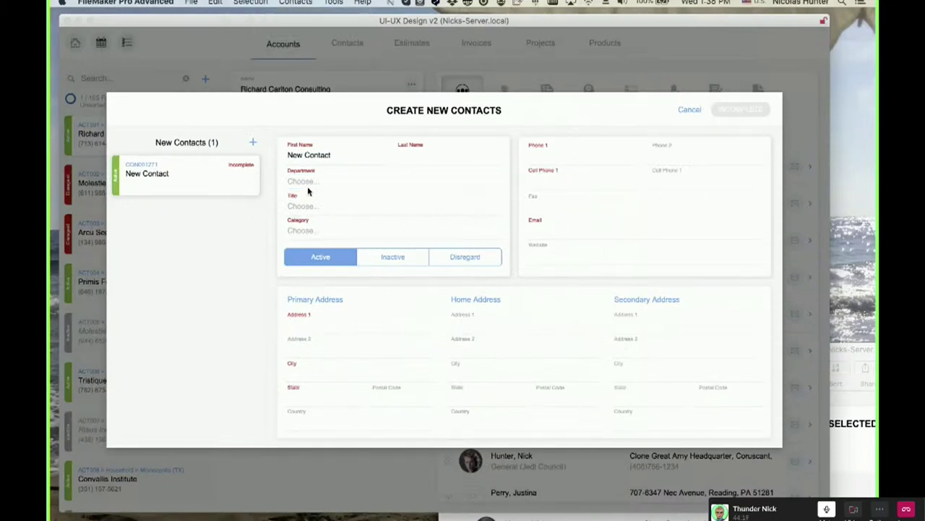
Switch the new contact window to [Standard FileMaker Menus] and view the Insert commands with no field active.
click(333, 3)
mouse_move(390, 55)
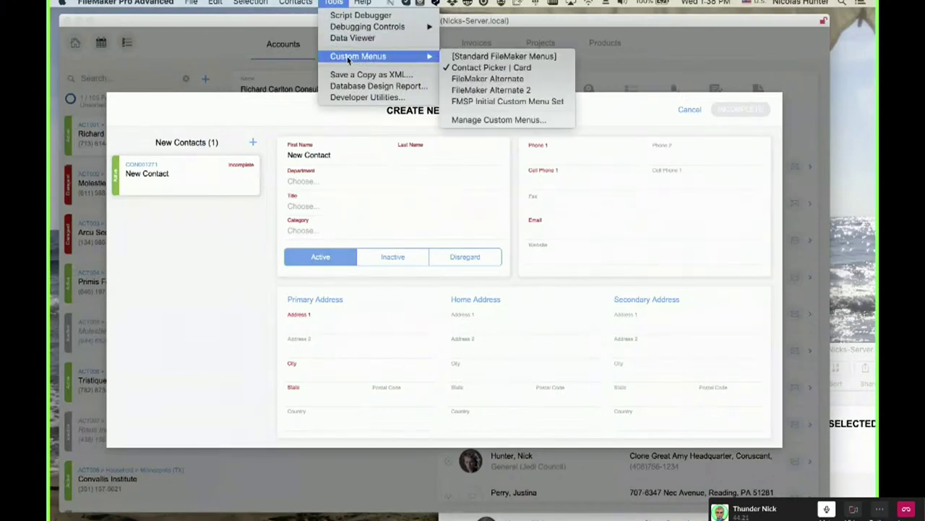
click(455, 56)
click(246, 3)
click(258, 2)
click(265, 3)
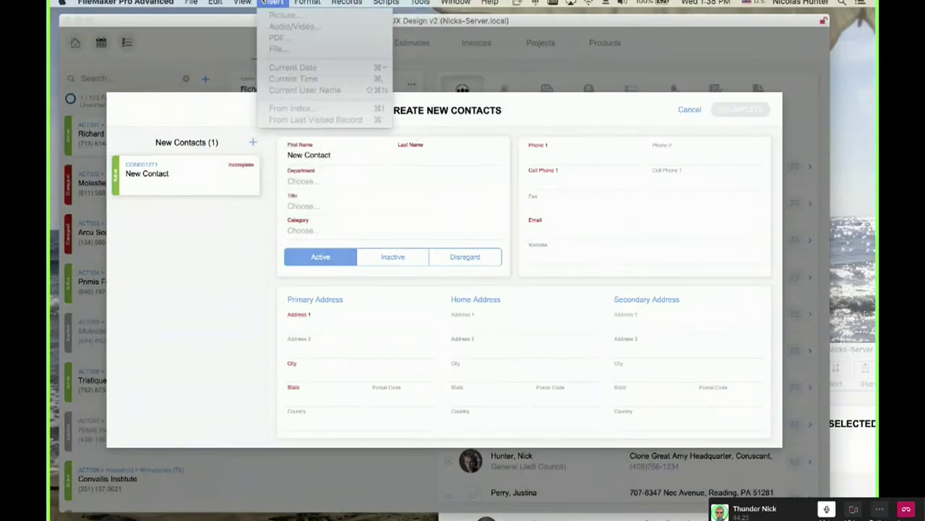
click(265, 2)
Compare the availability of the Insert commands with the Department field active and with no field active.
click(301, 182)
click(255, 3)
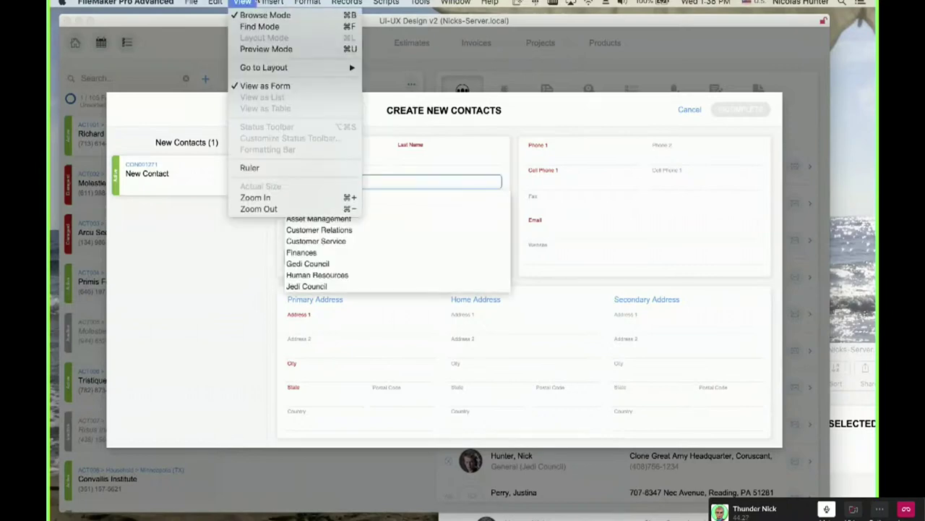
mouse_move(272, 3)
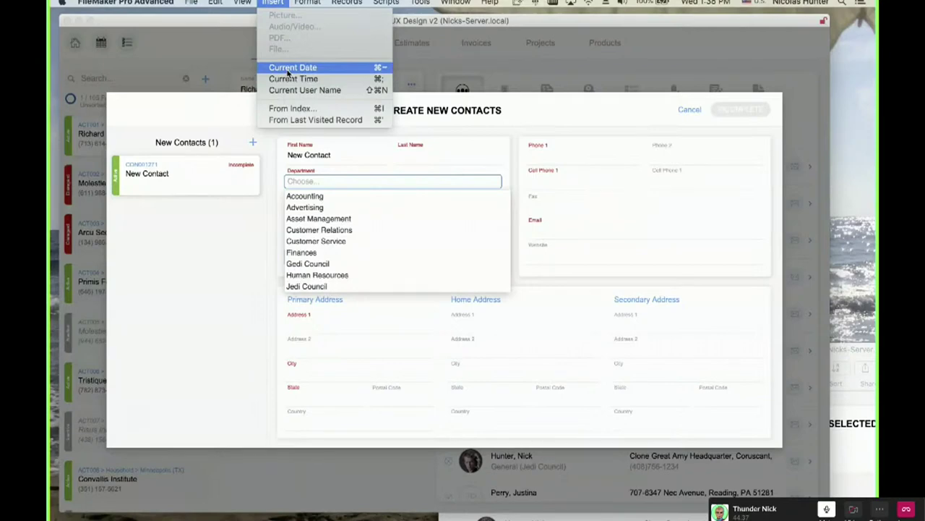
click(247, 256)
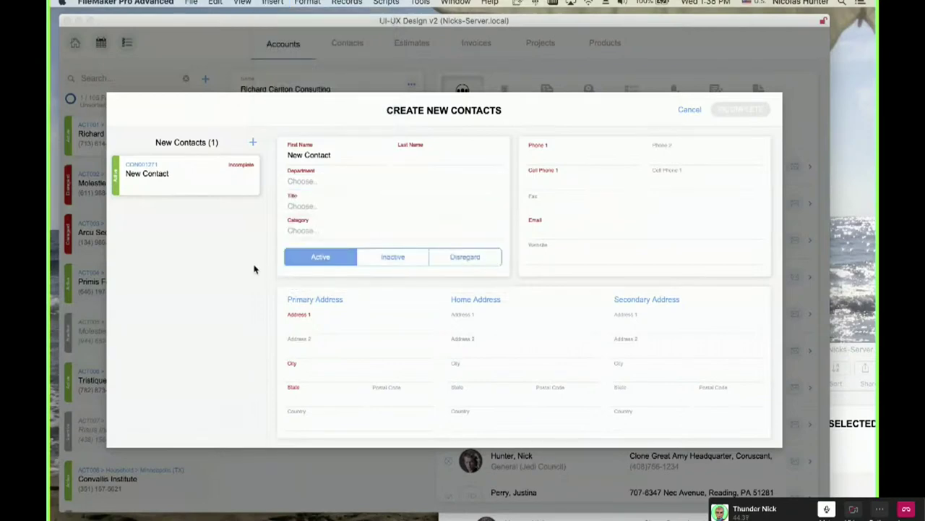
click(273, 3)
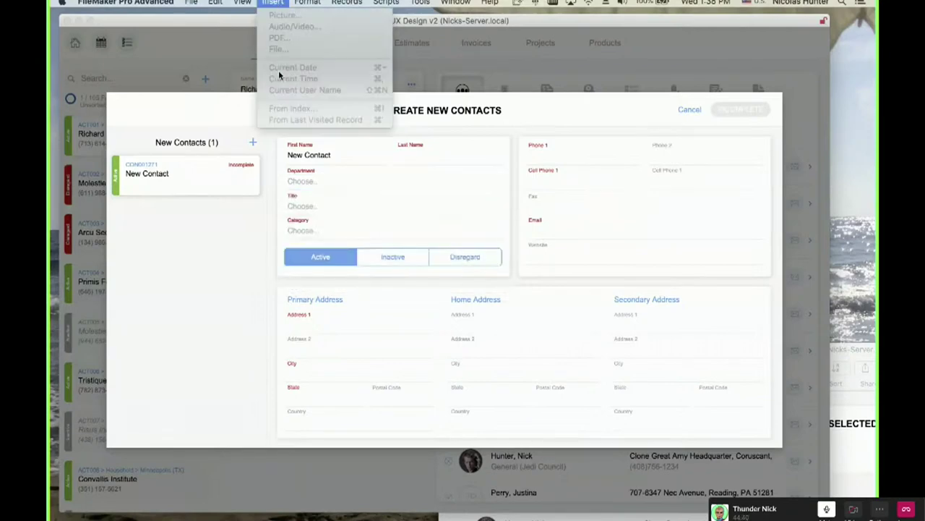
click(320, 183)
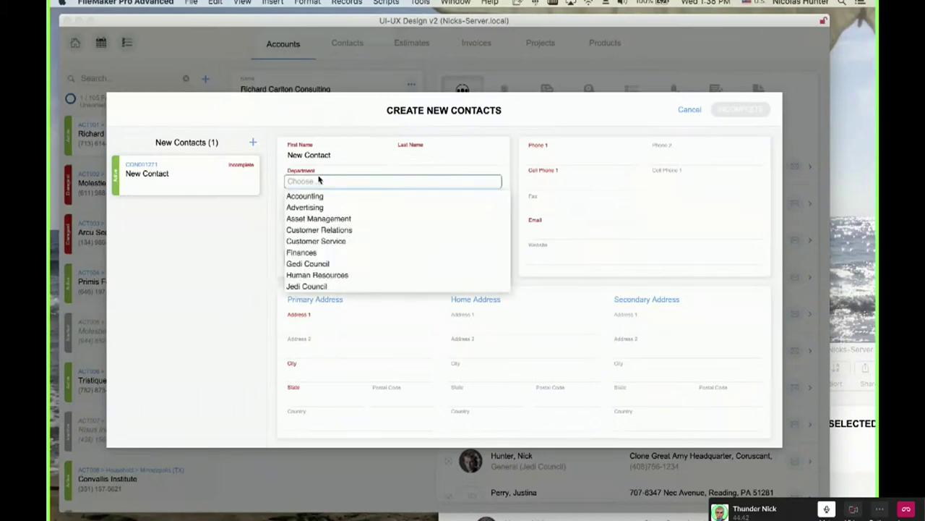
click(318, 179)
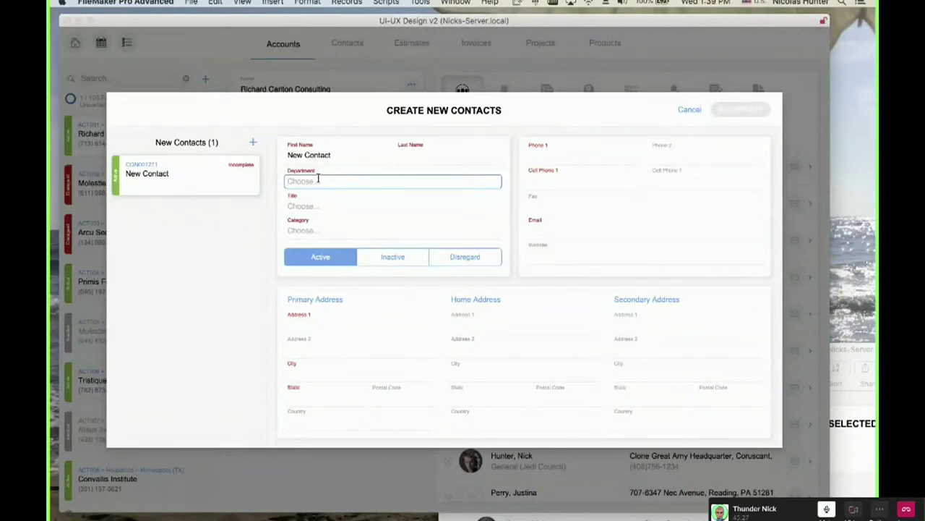
Discard the newly created contact, confirm its deletion, and reopen the custom menu manager from the contact picker.
click(694, 110)
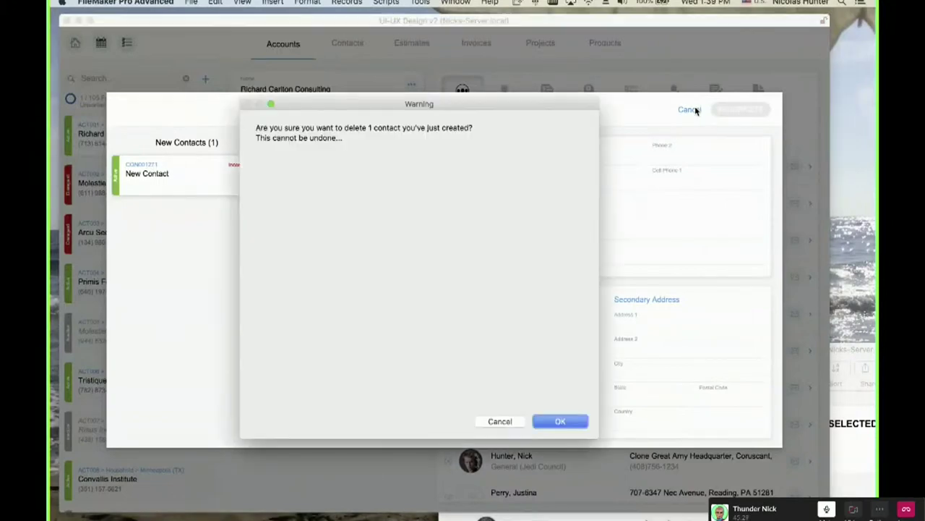
click(562, 422)
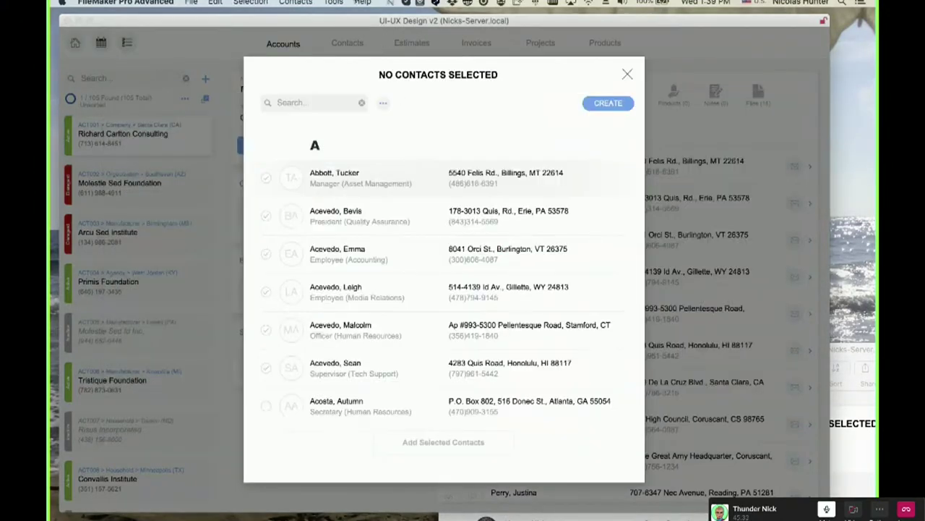
click(333, 2)
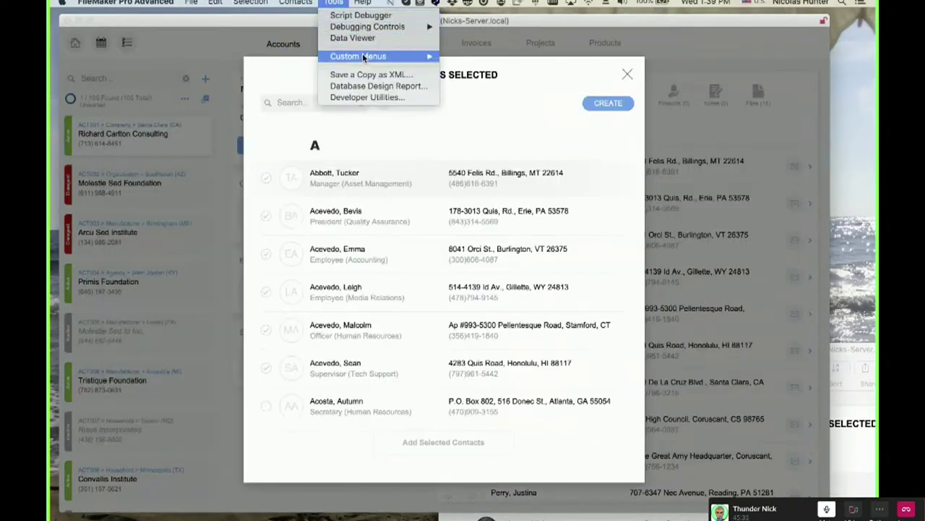
mouse_move(362, 56)
click(478, 120)
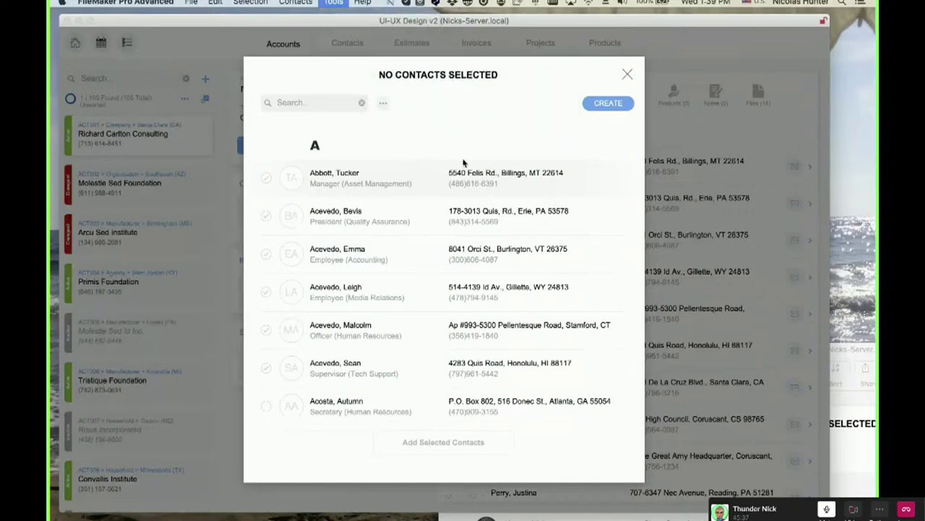
click(369, 216)
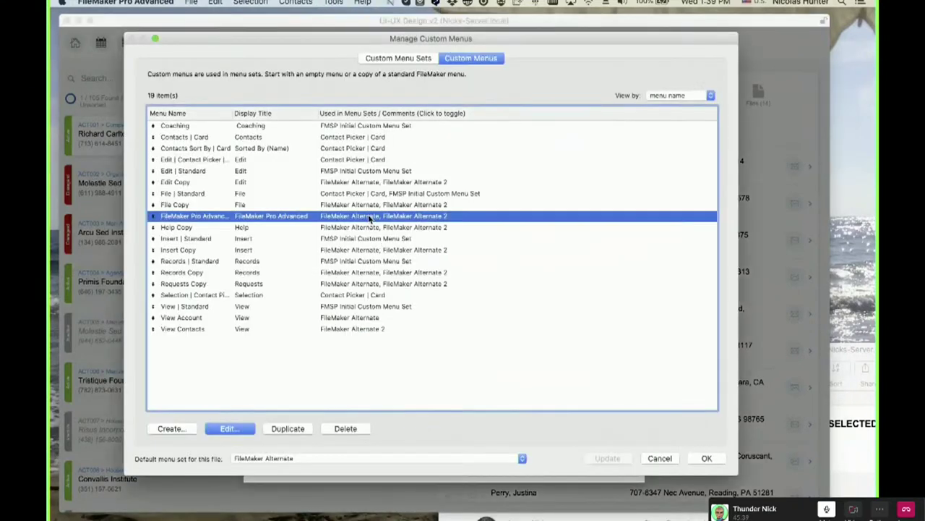
double_click(369, 217)
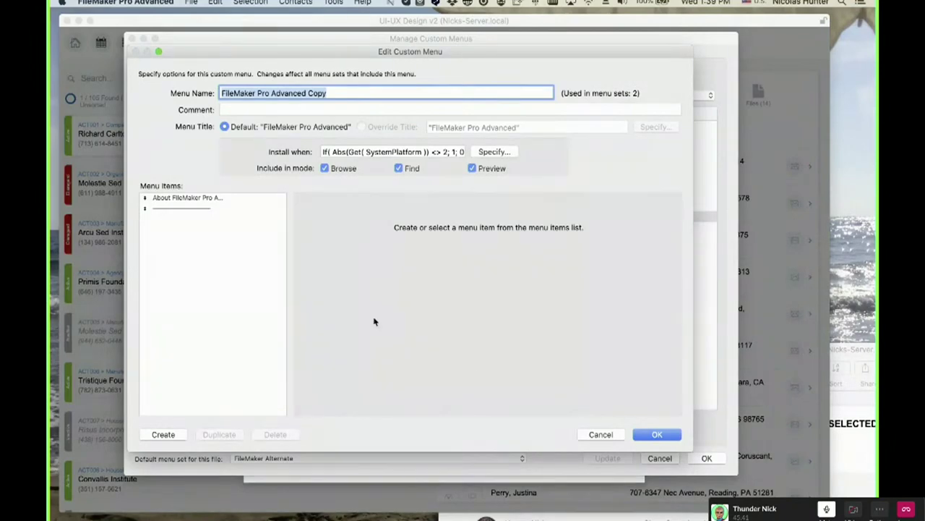
click(600, 434)
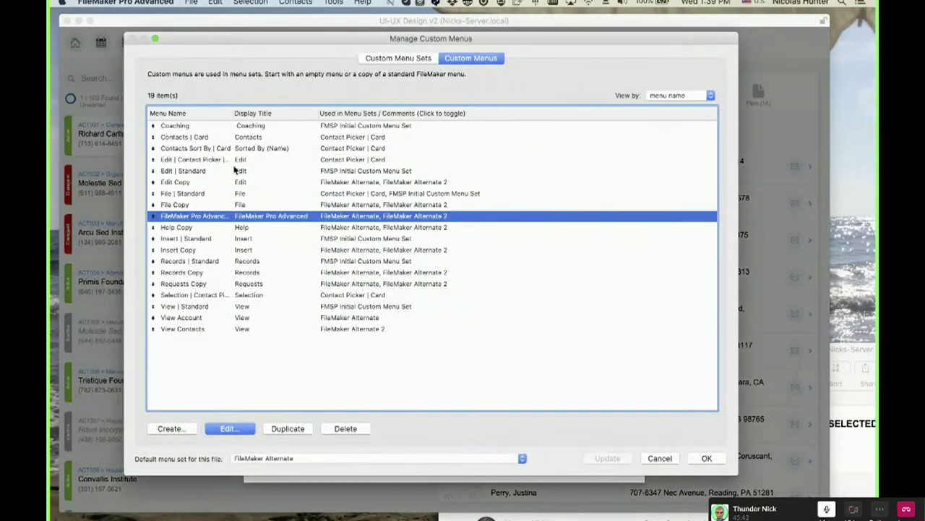
Open the Edit | Contact Picker | Card custom menu for editing.
click(233, 160)
double_click(232, 161)
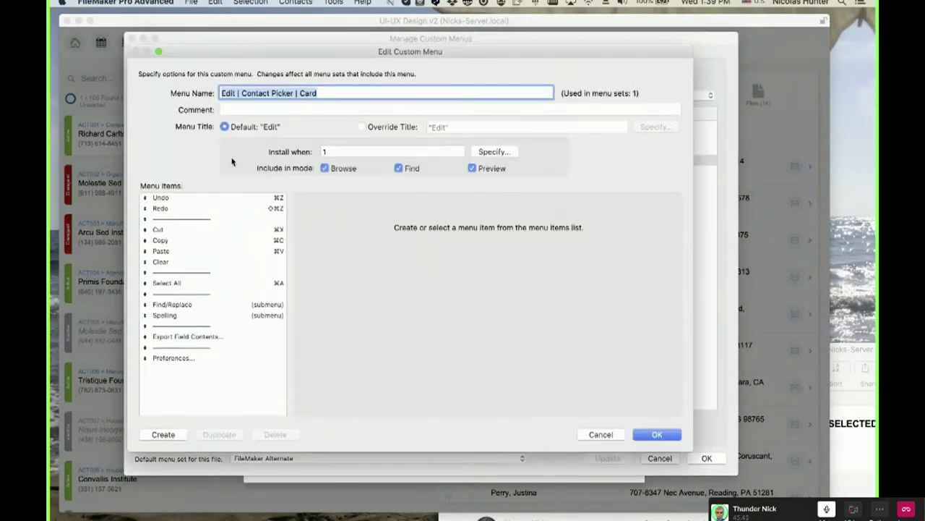
Check the Cut item's settings in the Edit | Contact Picker | Card custom menu, closing it without saving.
click(212, 230)
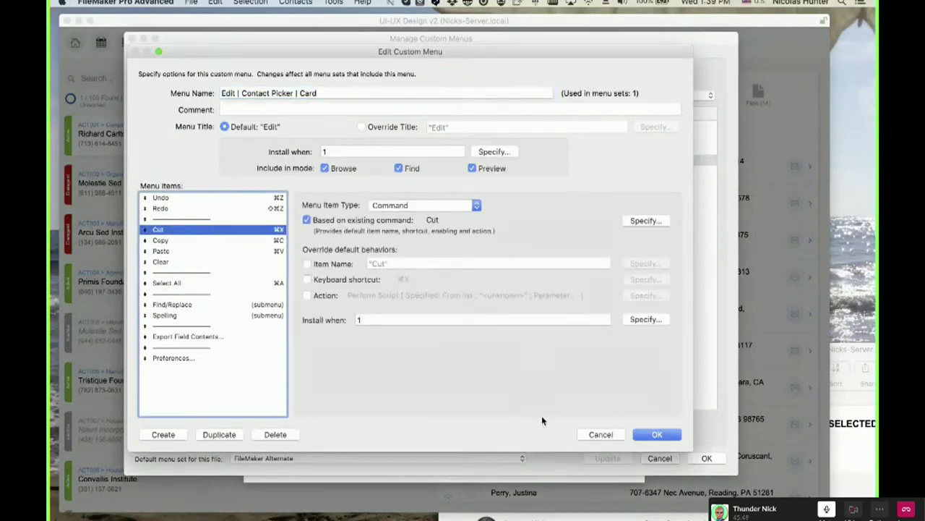
click(594, 436)
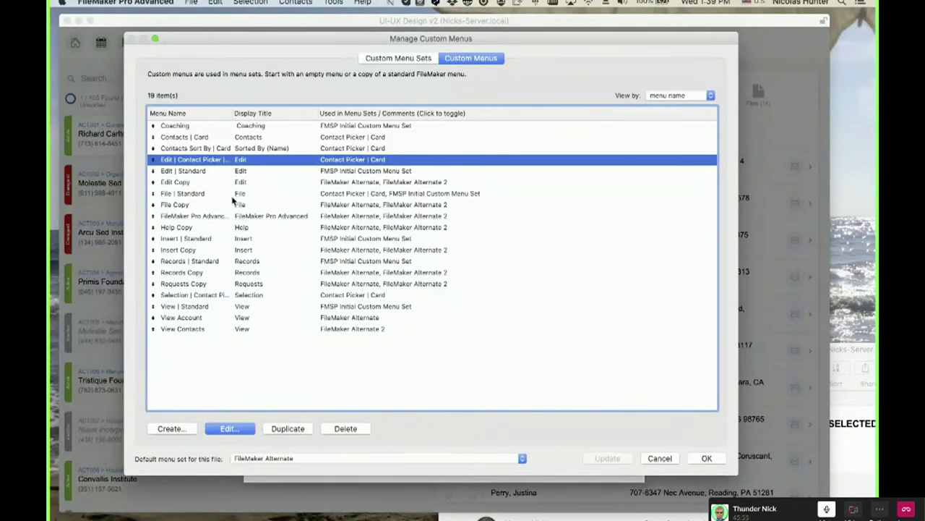
Compare the settings of the two Create New Contact items in the Contacts | Card custom menu, closing custom menu management without saving.
click(327, 140)
double_click(328, 139)
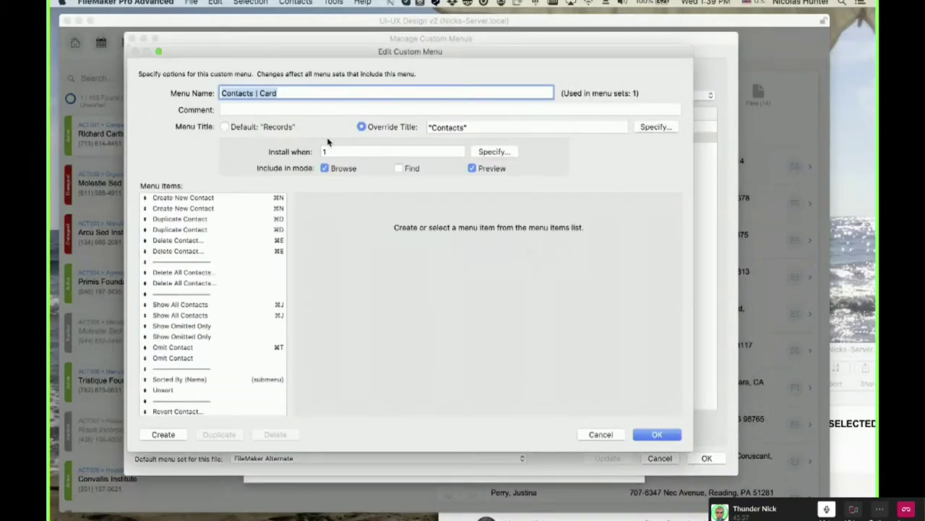
click(251, 202)
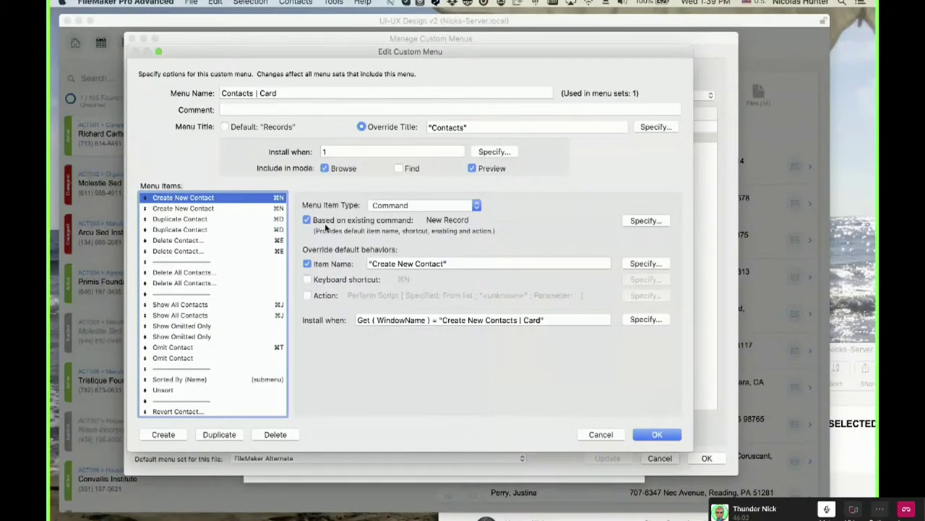
click(230, 209)
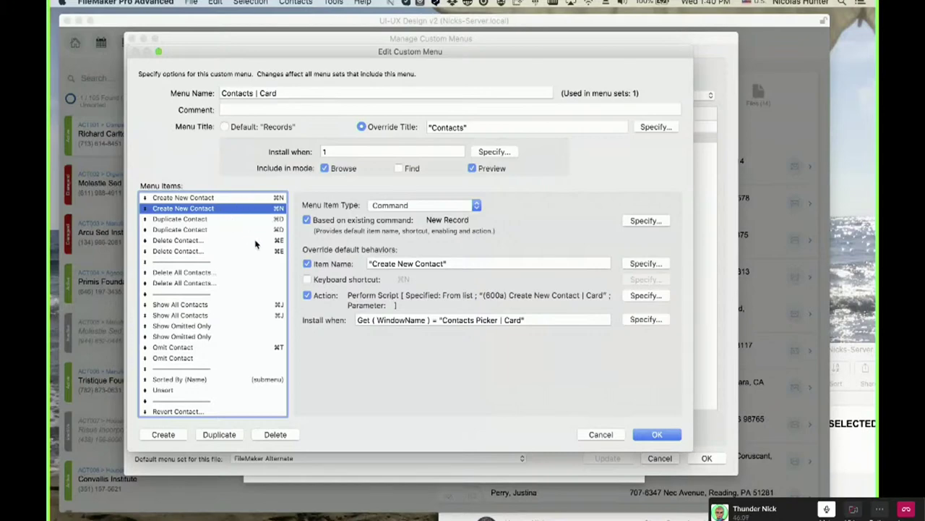
click(226, 199)
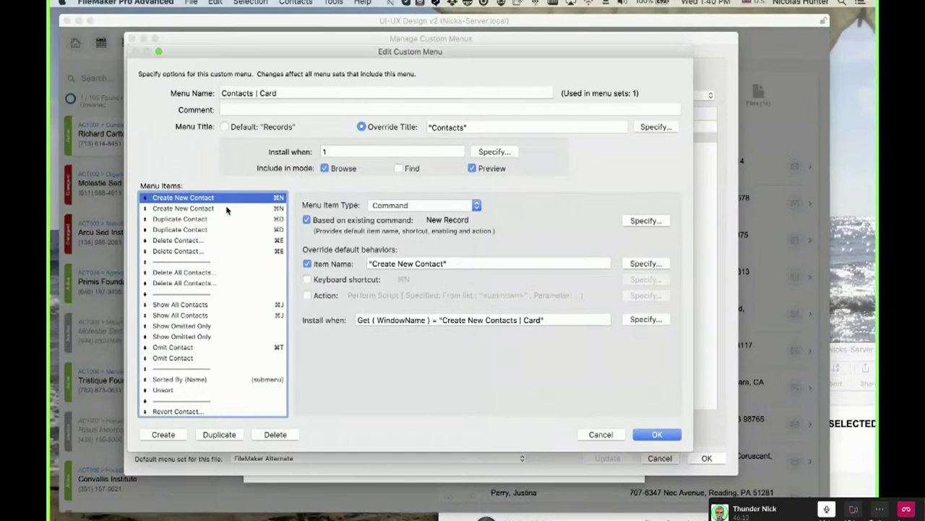
click(226, 209)
key(Up)
key(Down)
key(Up)
key(Down)
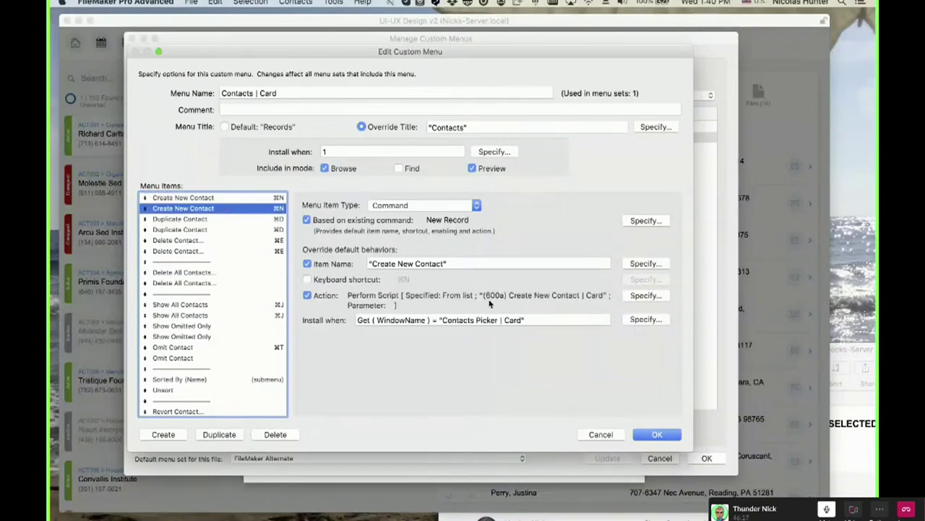
click(601, 434)
click(659, 459)
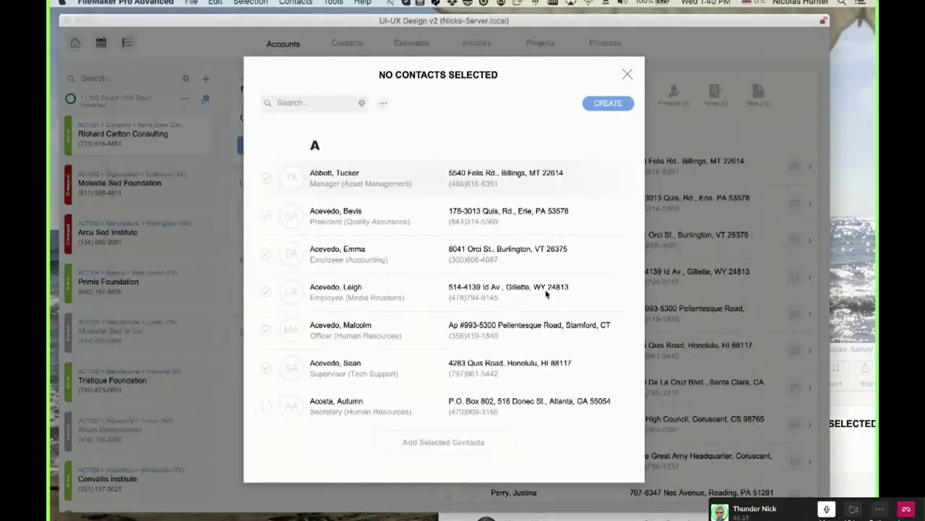
Create a new contact from the contact picker, check the Contacts menu commands, and discard the contact.
click(333, 2)
mouse_move(296, 2)
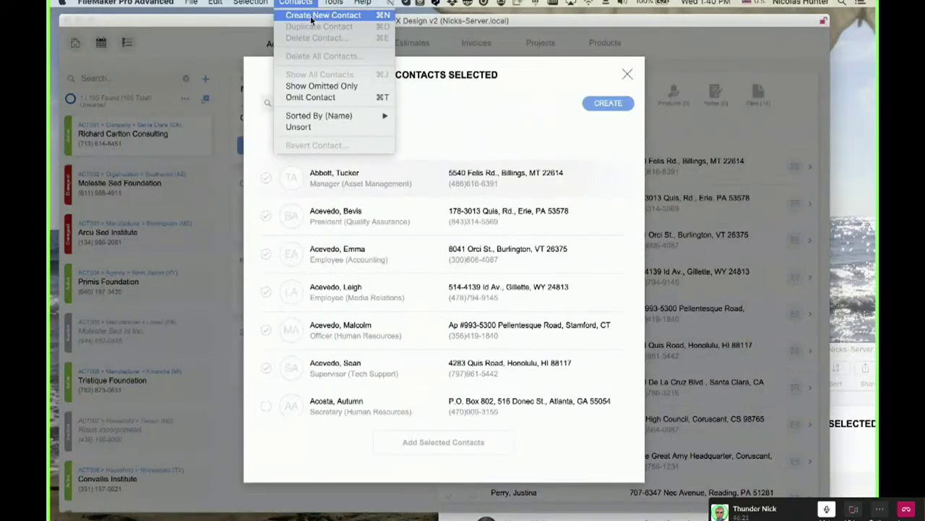
click(312, 16)
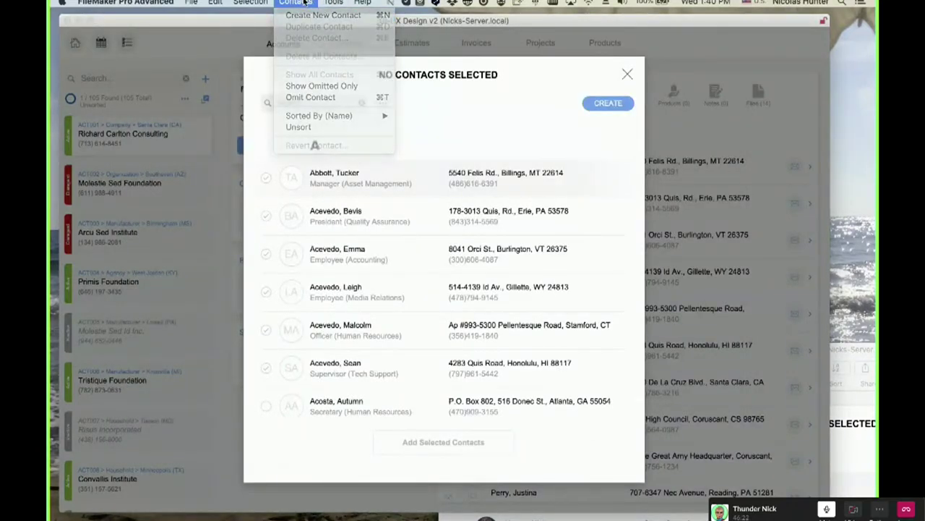
click(607, 103)
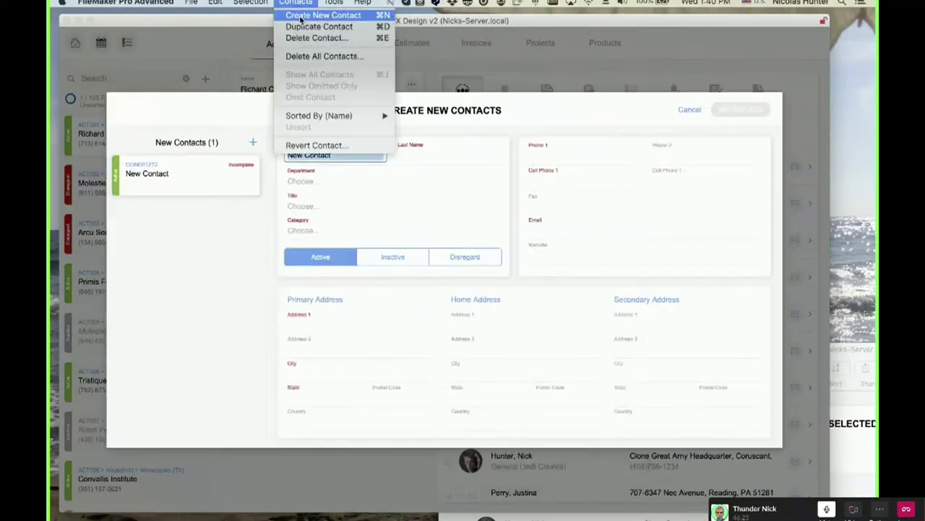
click(681, 113)
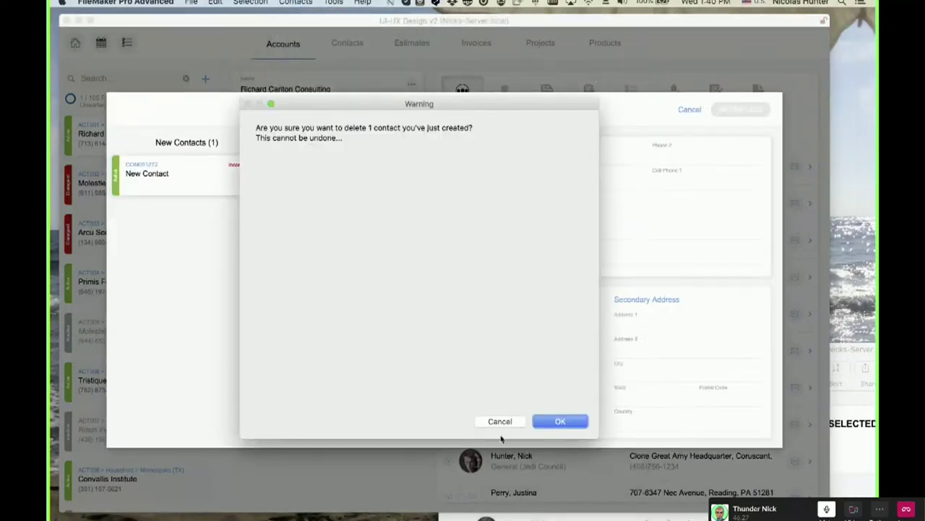
click(566, 421)
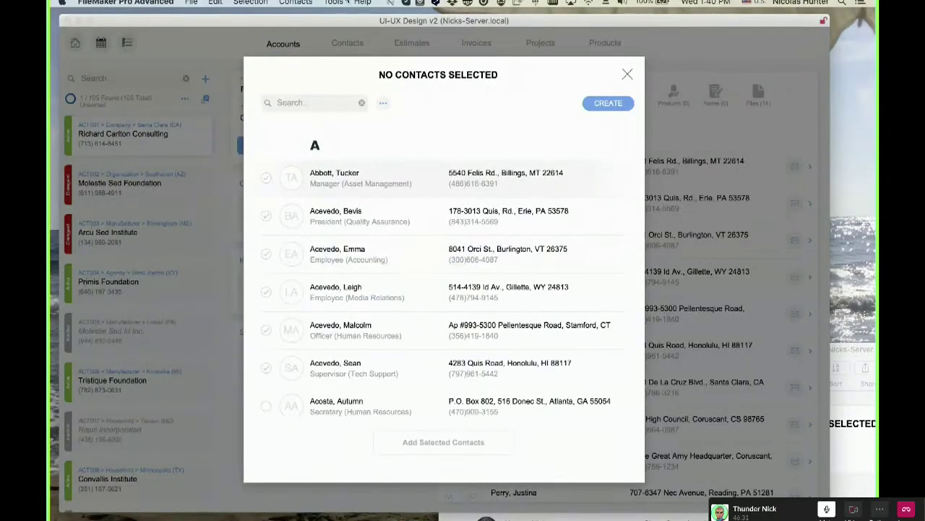
Reopen the Contacts | Card custom menu for editing and select both Create New Contact items.
click(334, 3)
mouse_move(350, 56)
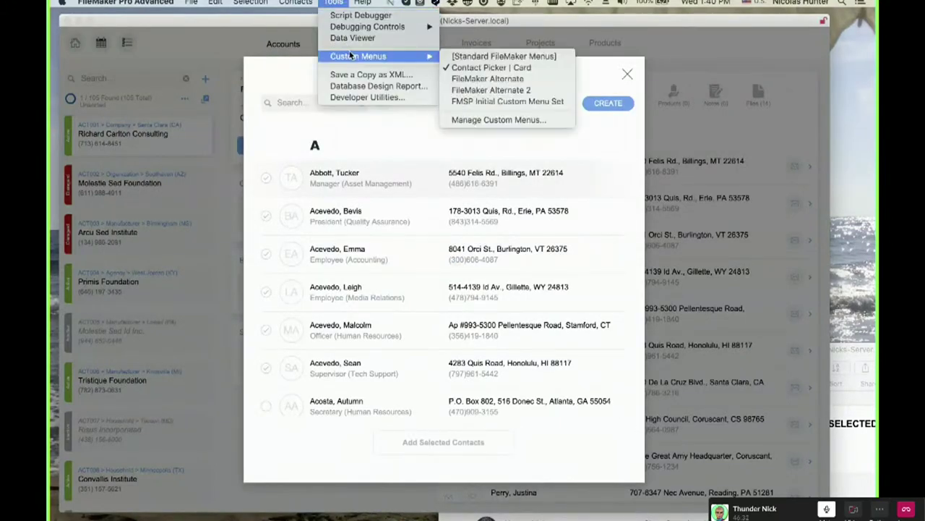
click(518, 120)
double_click(395, 137)
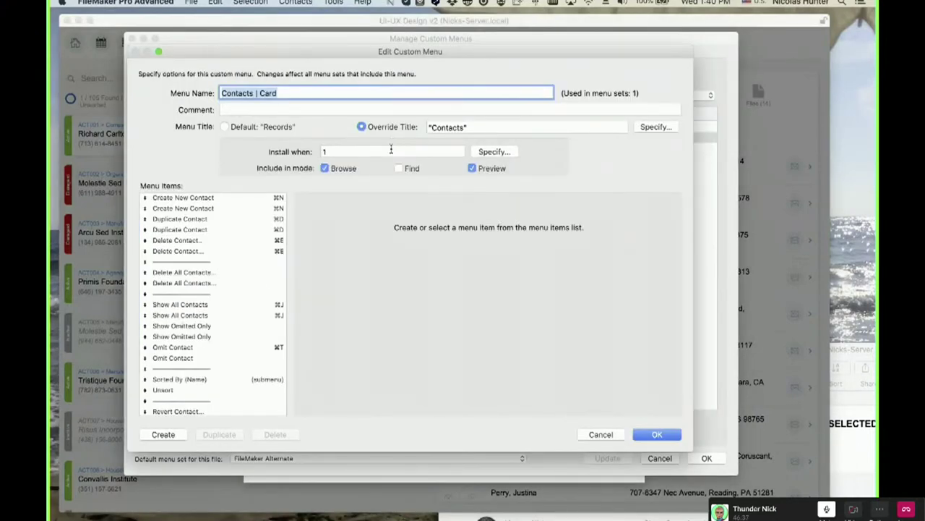
click(202, 198)
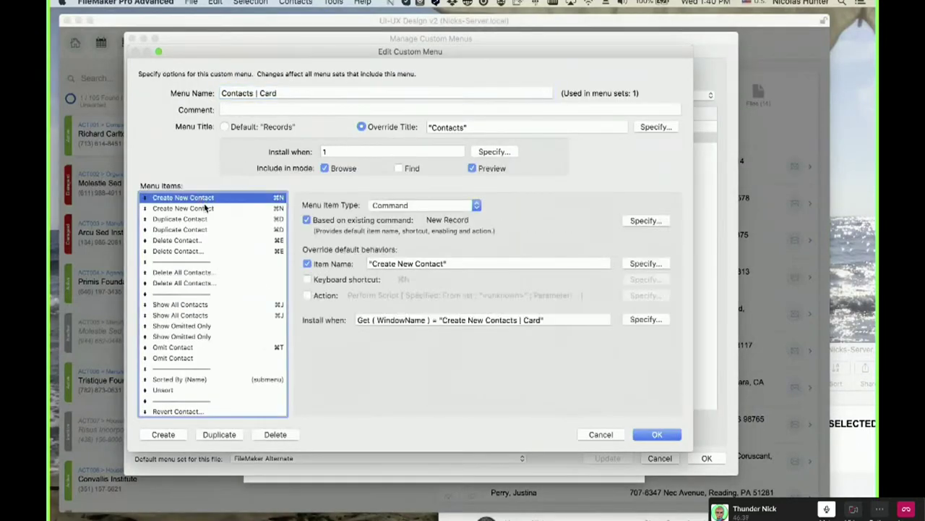
shift+click(205, 207)
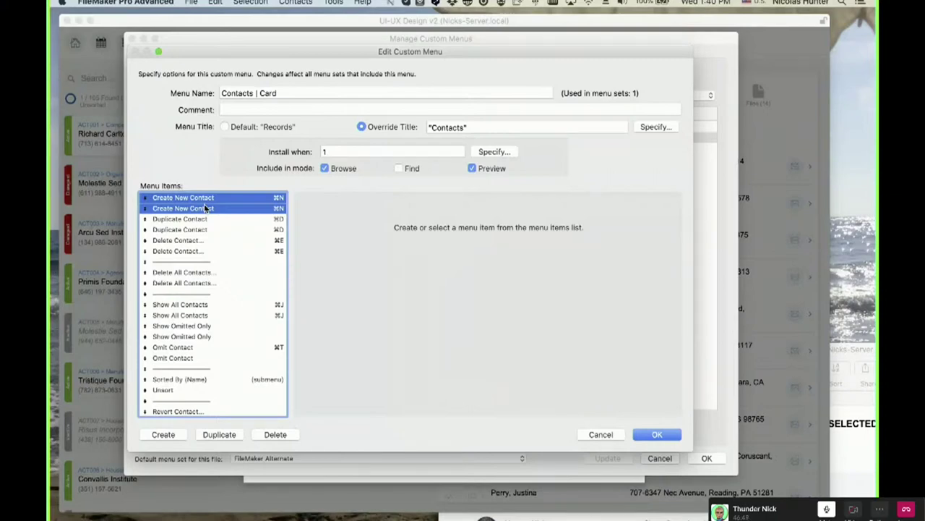
Examine the window name condition that installs the first Create New Contact item, leaving custom menu management without saving.
click(207, 217)
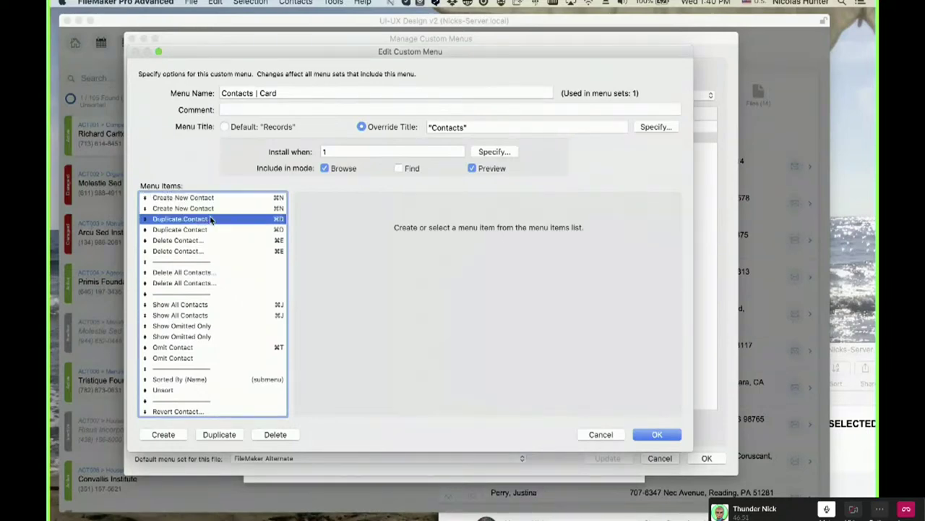
click(210, 198)
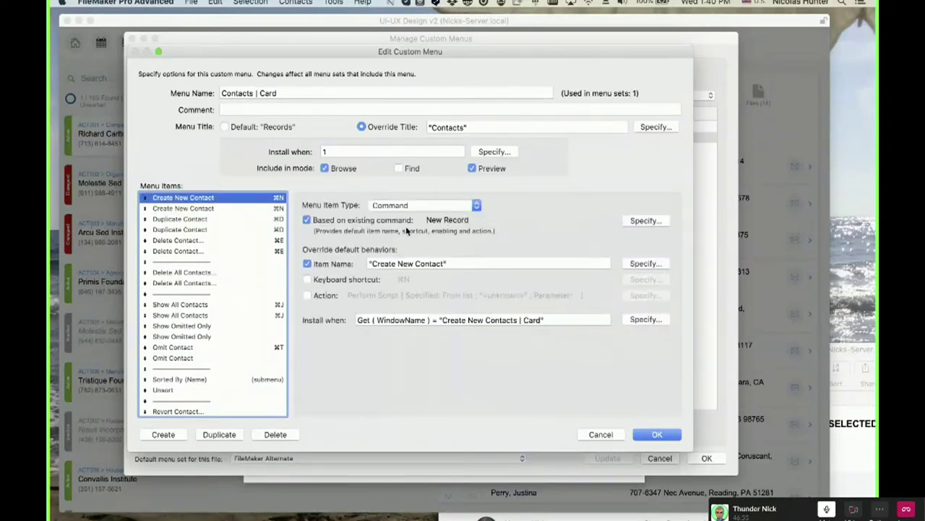
click(446, 319)
drag(441, 320, 504, 319)
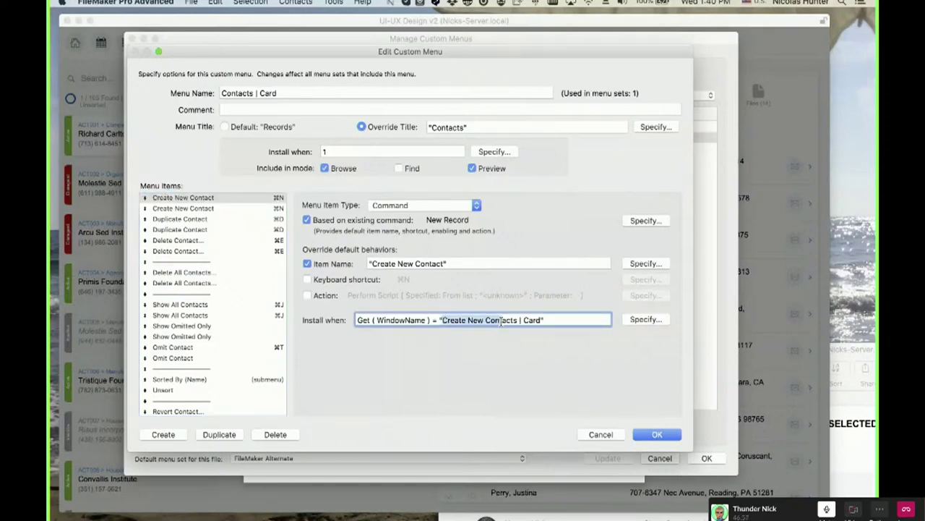
click(600, 436)
click(659, 459)
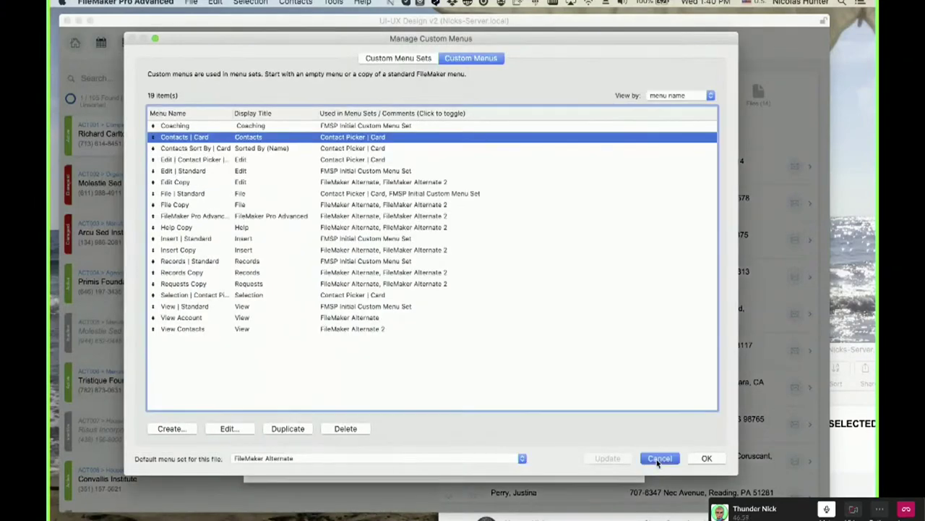
Create a new contact from the contact picker and view the commands offered in the Contacts menu.
click(599, 104)
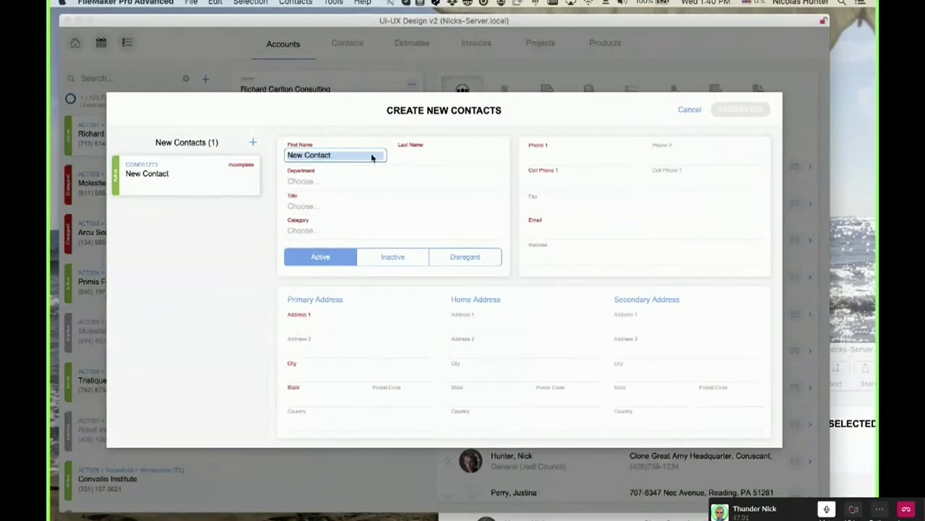
click(293, 2)
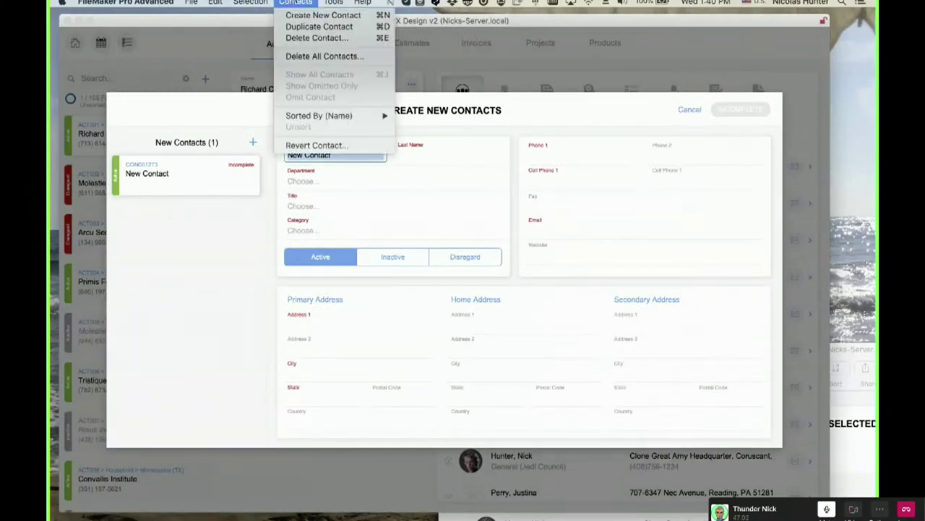
click(295, 3)
Switch the active menu set to [Standard FileMaker Menus] and look at the standard Records menu.
click(334, 3)
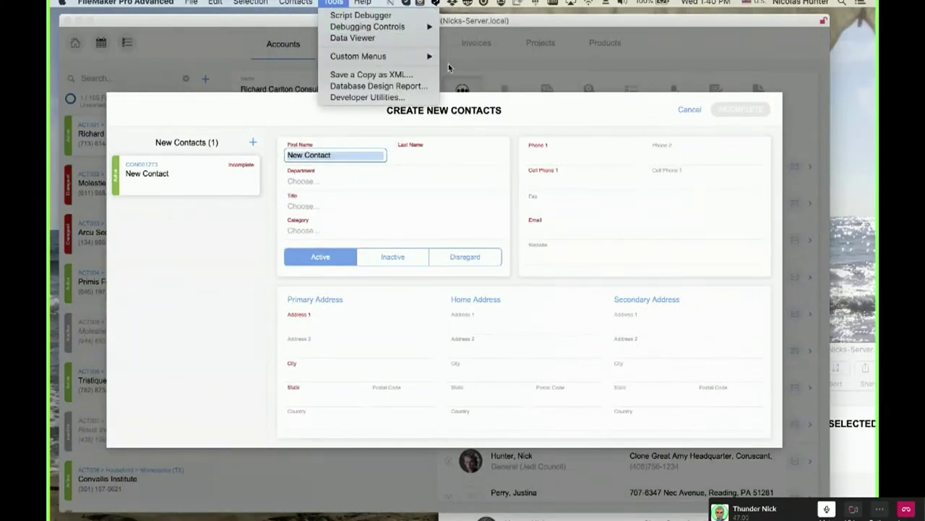
mouse_move(444, 57)
click(491, 56)
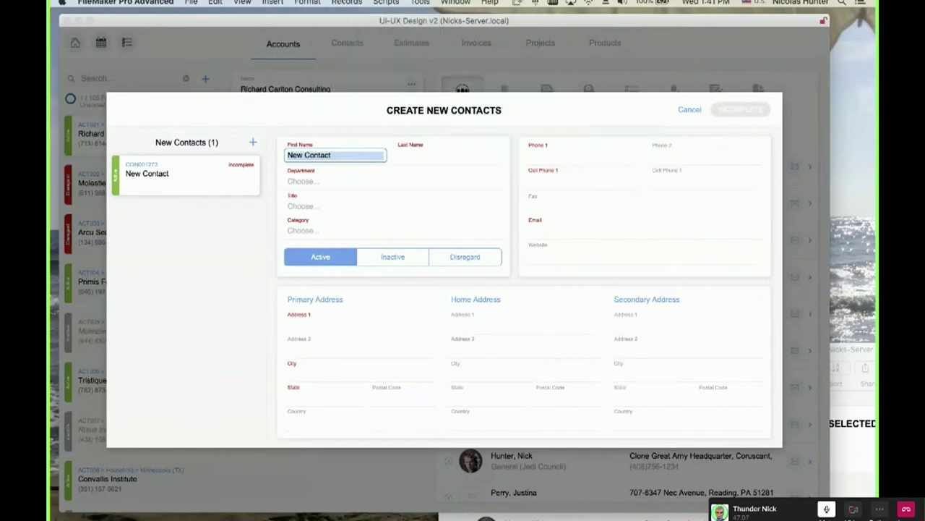
click(347, 3)
click(348, 3)
click(385, 3)
Switch the active menu set back to Contact Picker | Card.
mouse_move(420, 3)
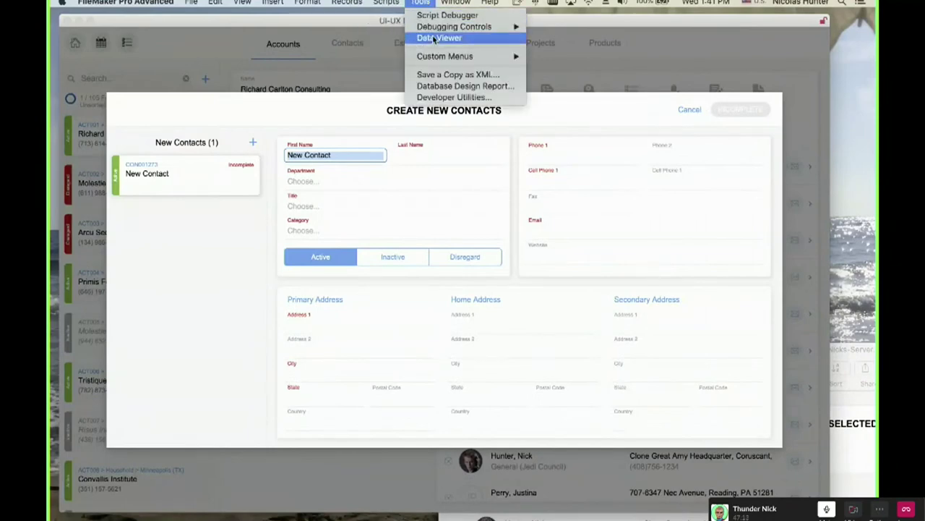
mouse_move(445, 56)
click(578, 67)
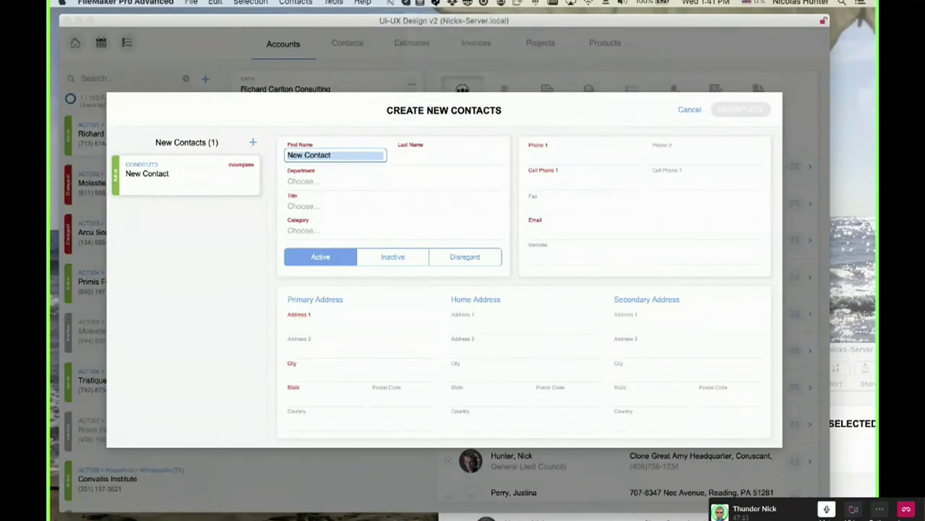
Open the Contacts | Card custom menu again and review the command, action and install condition of both Create New Contact items.
click(312, 3)
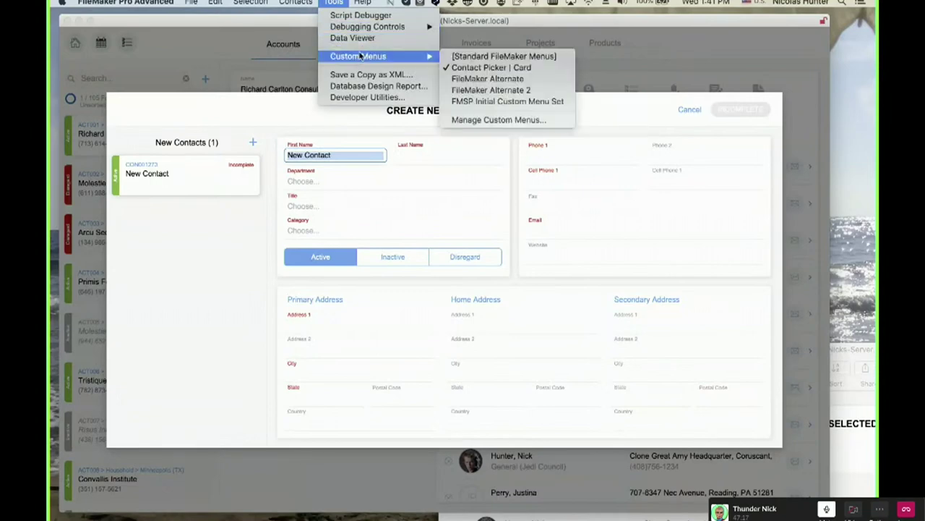
click(419, 148)
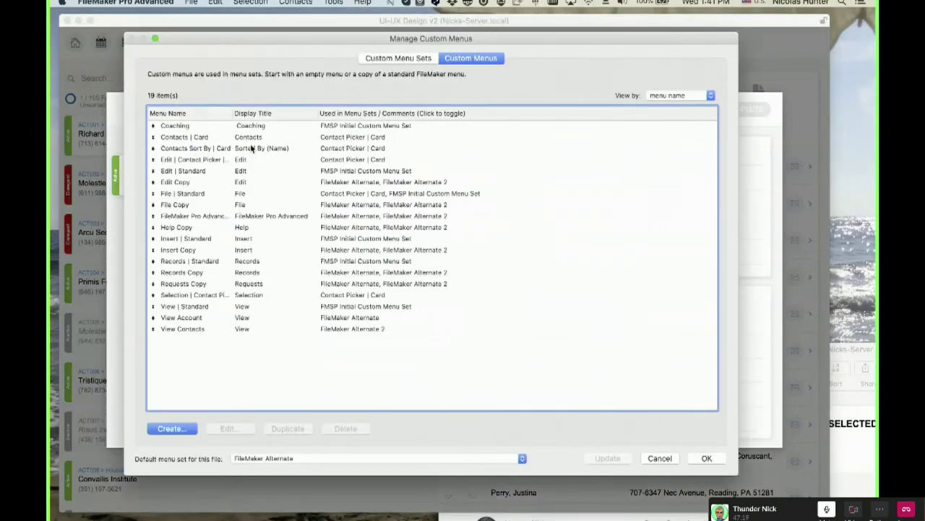
double_click(256, 139)
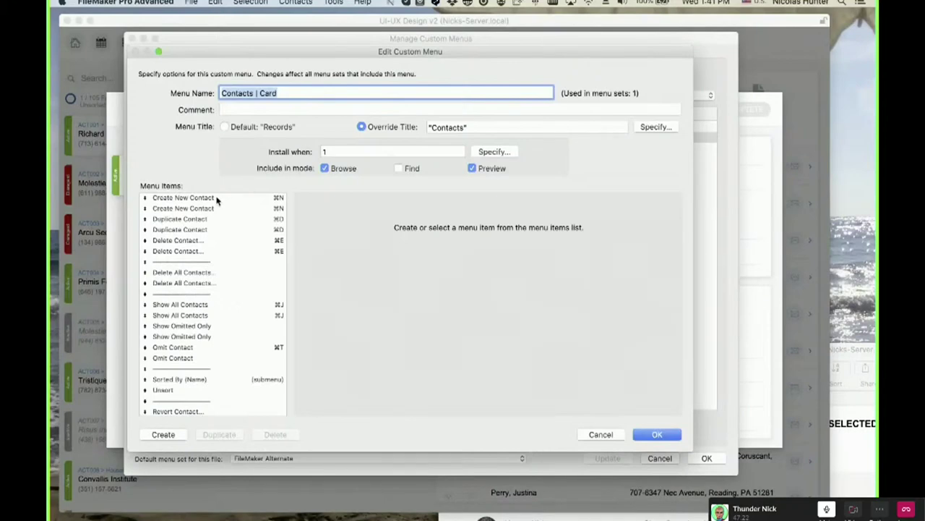
click(217, 198)
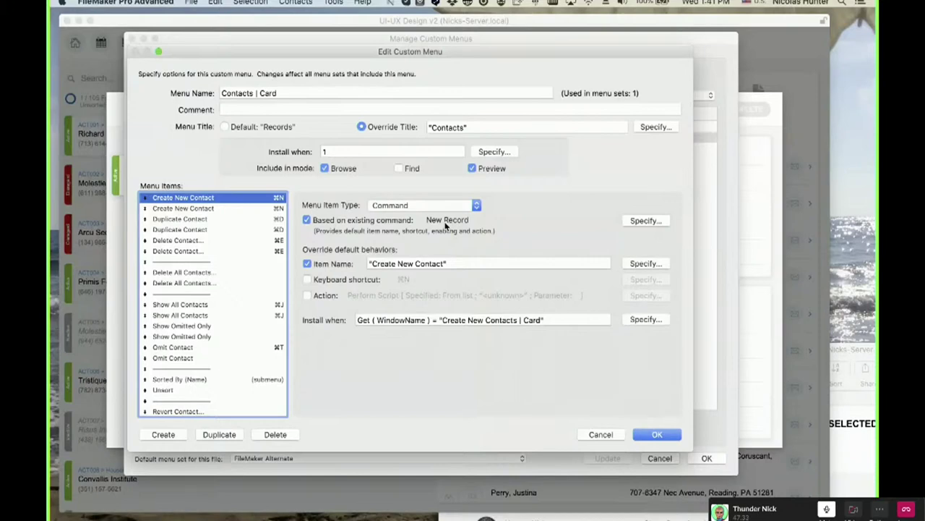
click(174, 208)
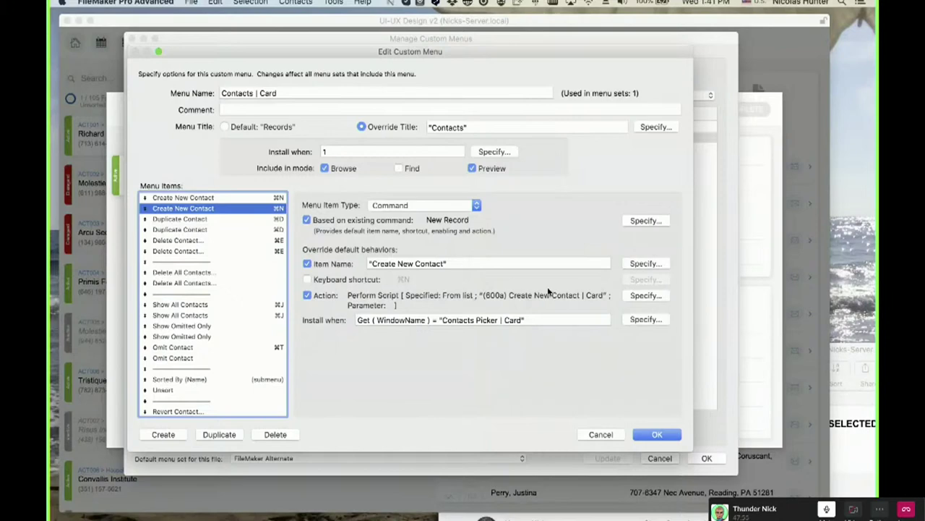
Open the script (600a) Create New Contact | Card, assigned to the second Create New Contact item, in the script editor.
click(634, 298)
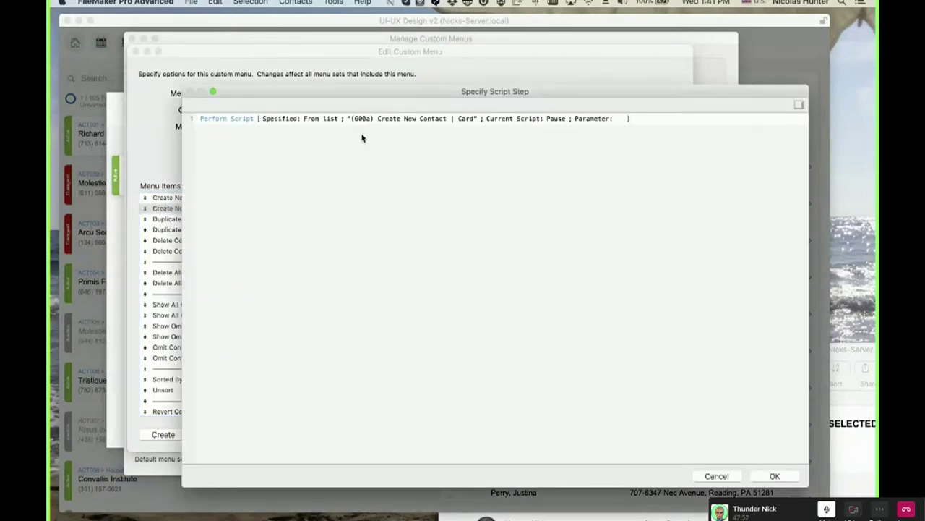
click(410, 119)
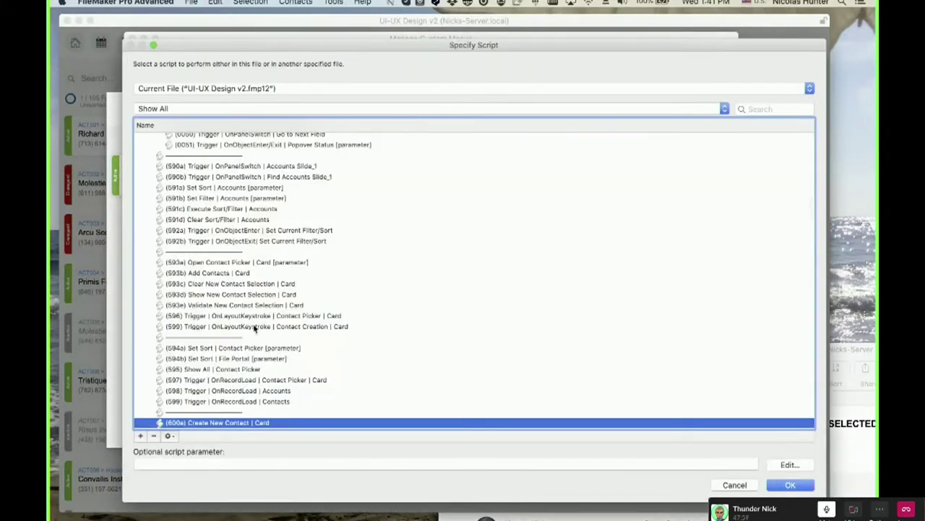
click(168, 435)
click(179, 448)
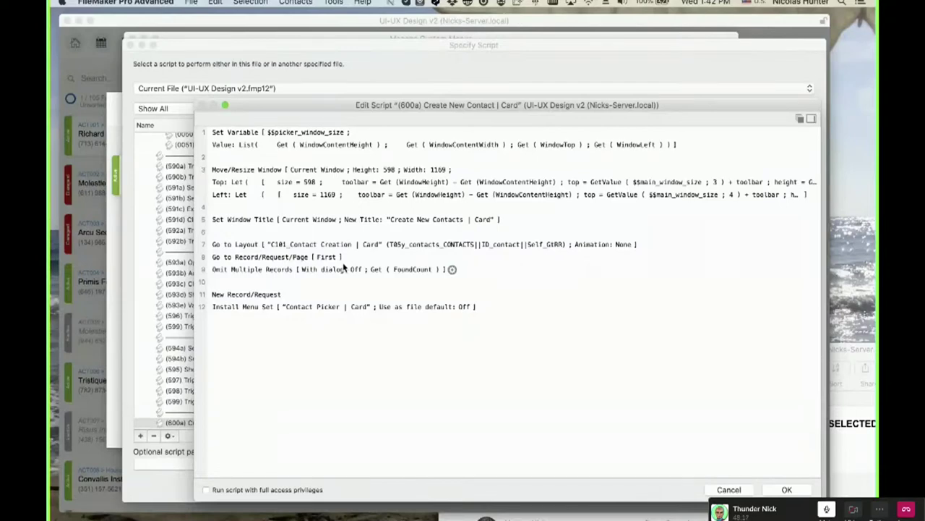
Examine the Install Menu Set step in the script, then leave the script editor and custom menu dialogs without saving.
click(254, 307)
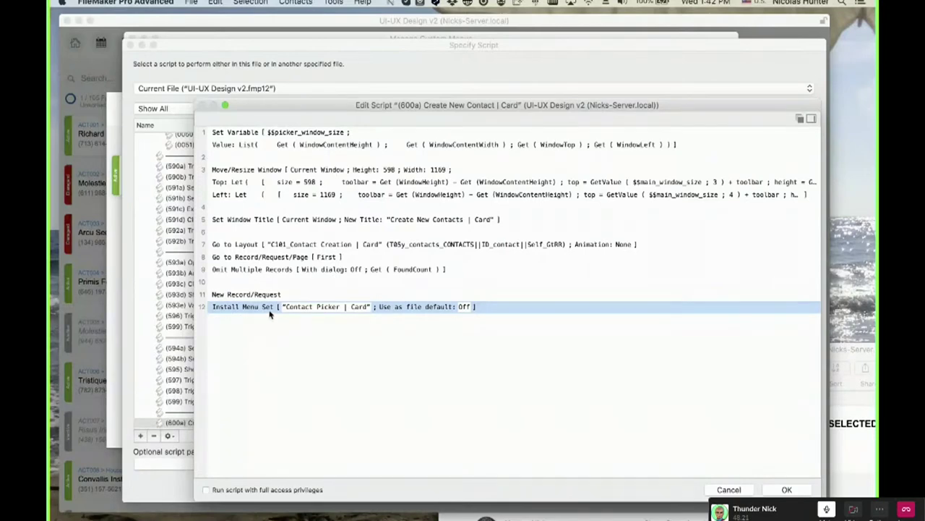
click(725, 490)
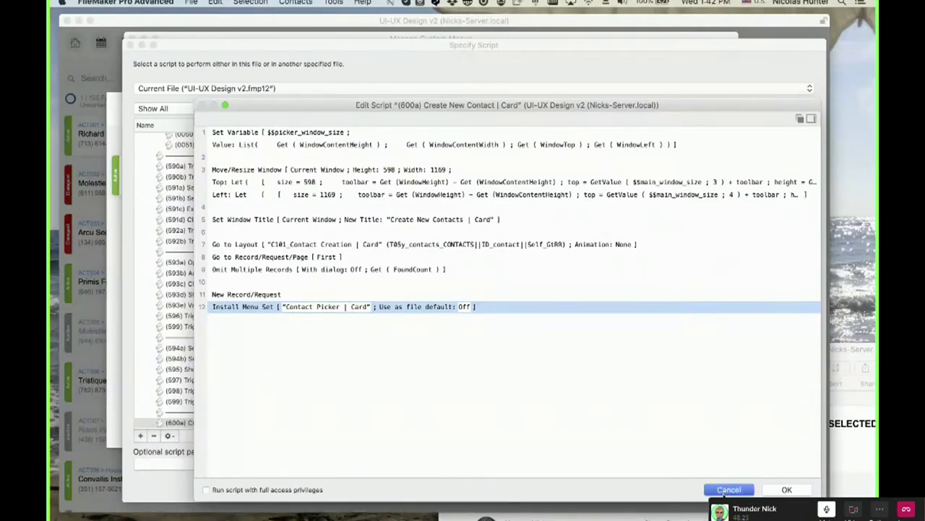
click(721, 483)
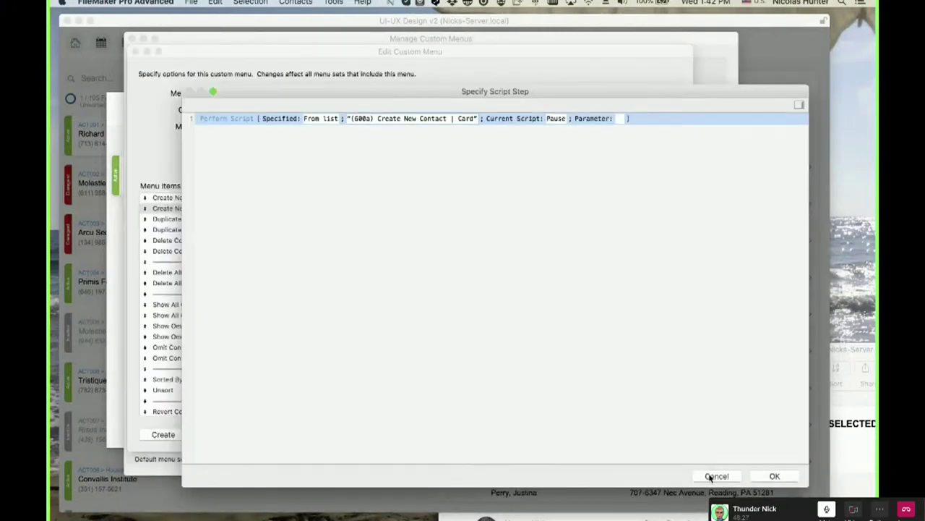
click(711, 477)
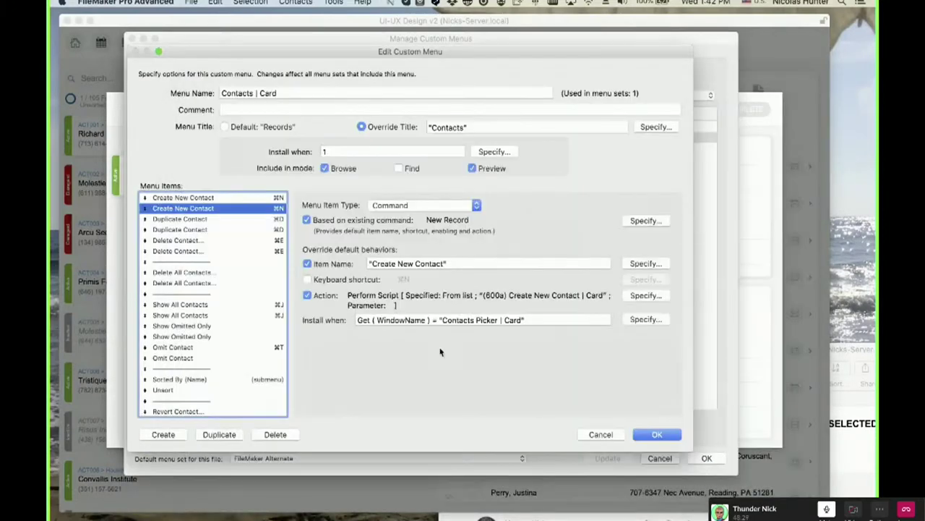
click(596, 436)
click(660, 457)
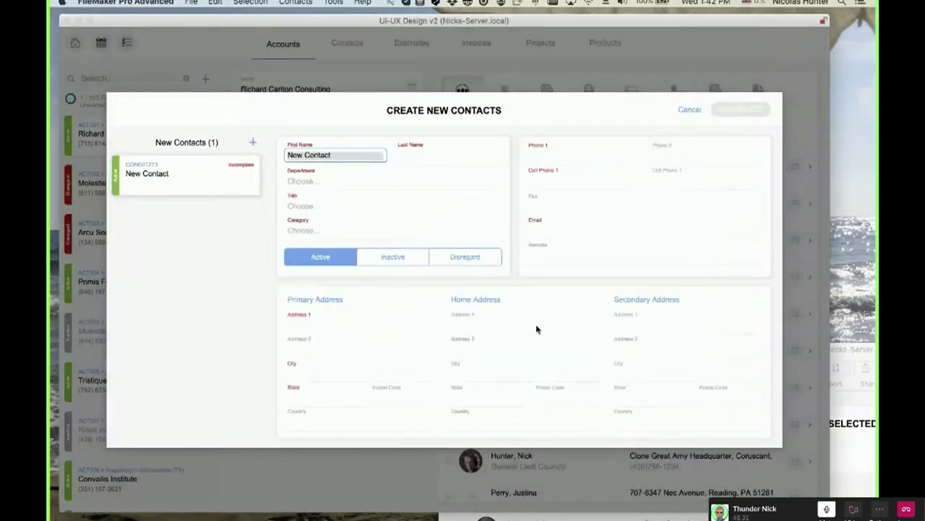
Create another new contact through the Contacts menu with the Script Debugger open and let the OnRecordLoad trigger script run through.
click(333, 3)
click(334, 14)
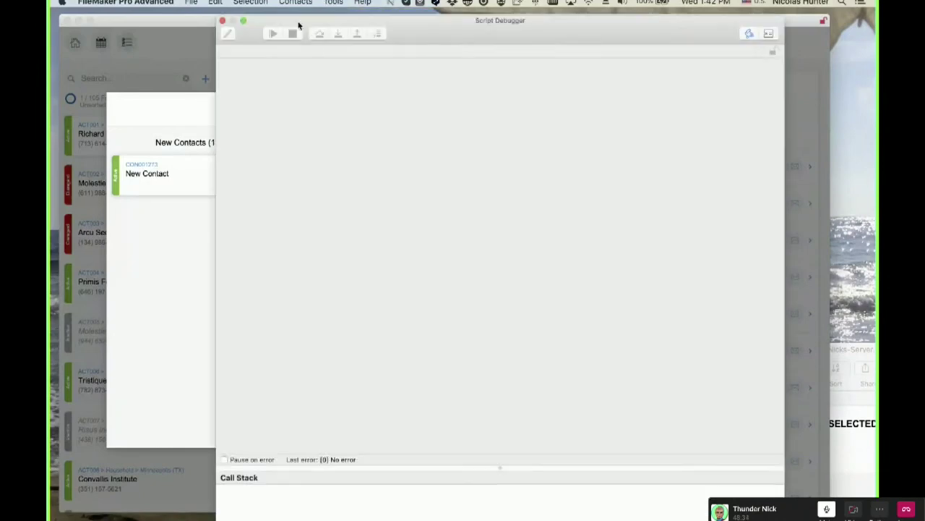
click(298, 3)
click(303, 14)
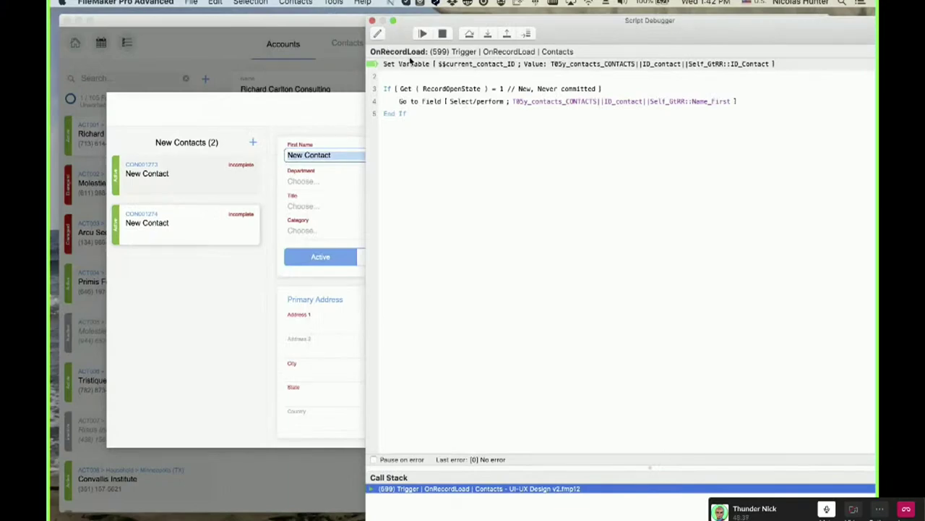
click(423, 36)
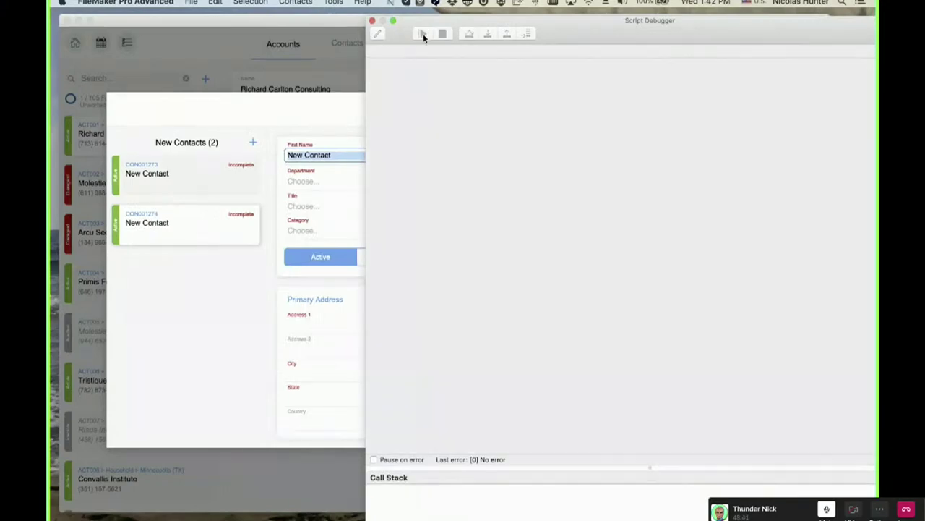
Close the Script Debugger and cancel the contact creation, confirming deletion of the two newly created contacts.
click(371, 21)
click(689, 112)
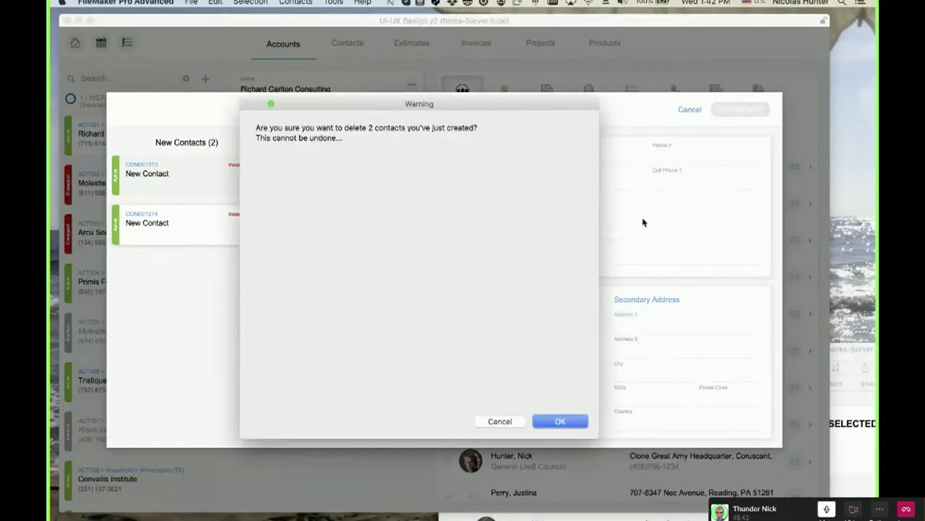
click(563, 421)
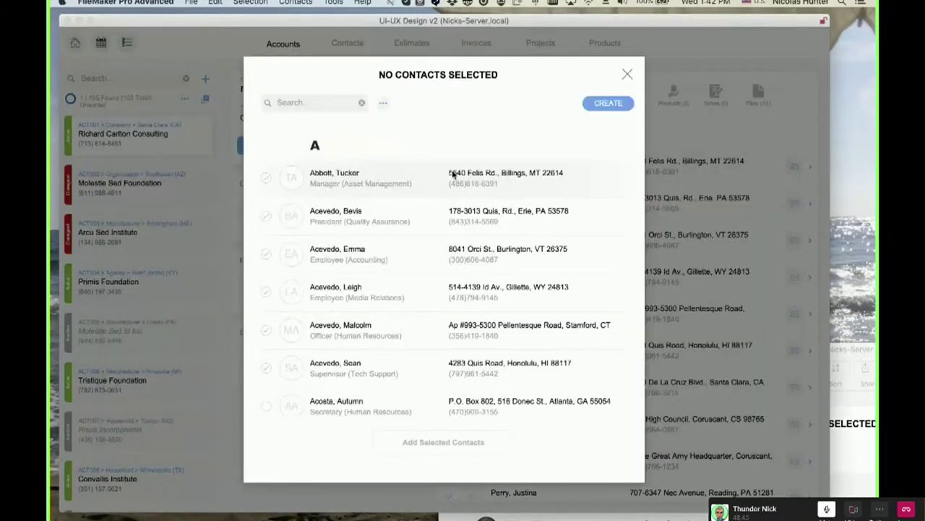
Invoke Create New Contact from the contact picker under the Script Debugger, step into script (600a), then halt it and close the debugger.
click(335, 3)
click(344, 15)
click(296, 3)
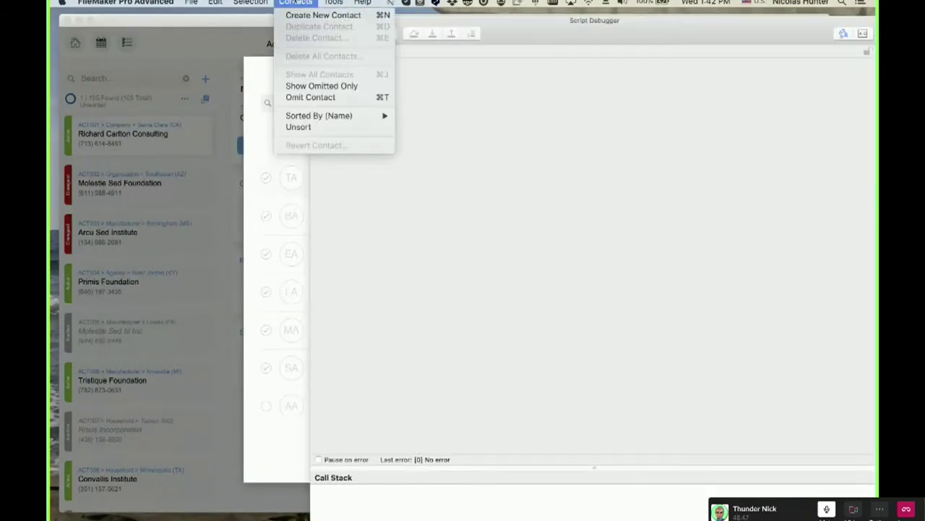
click(332, 14)
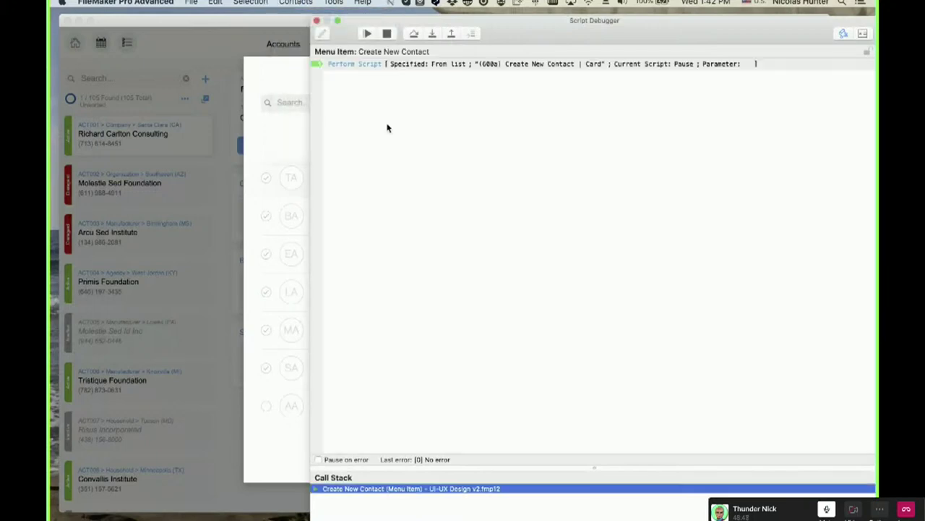
click(432, 35)
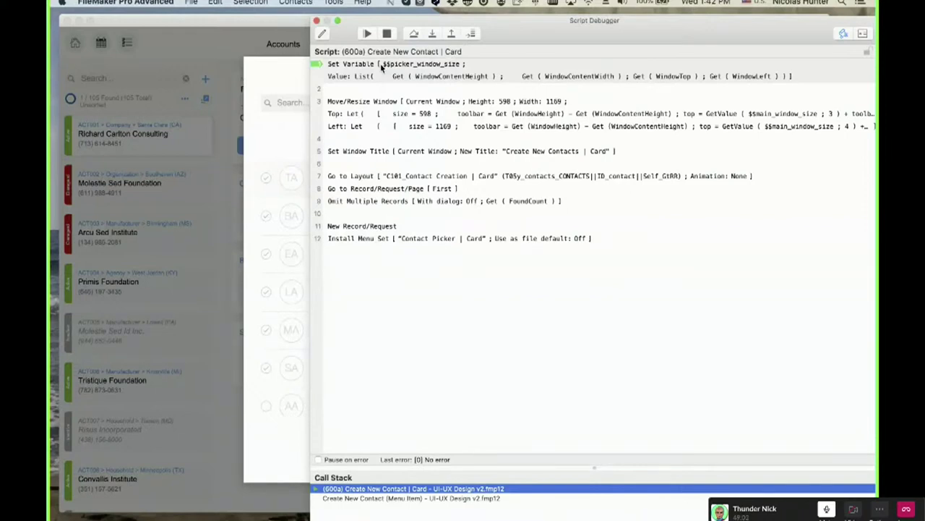
click(388, 34)
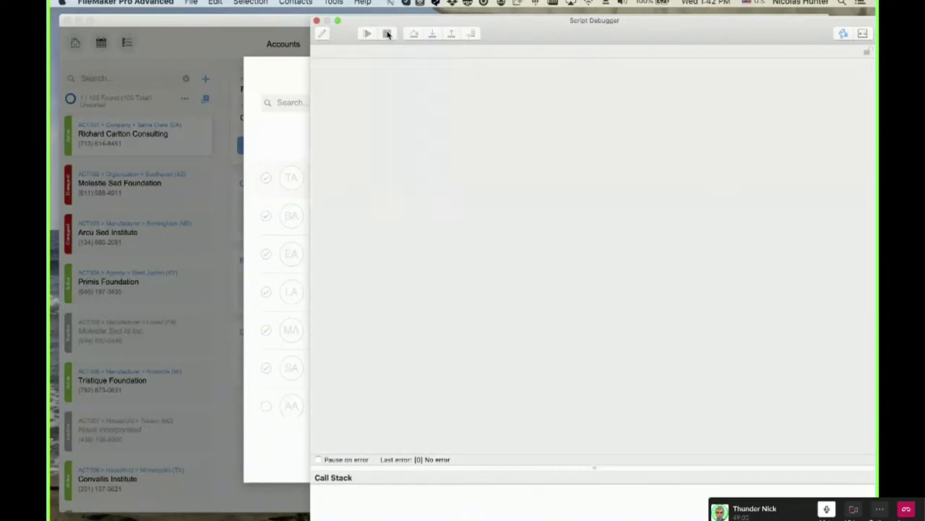
click(318, 22)
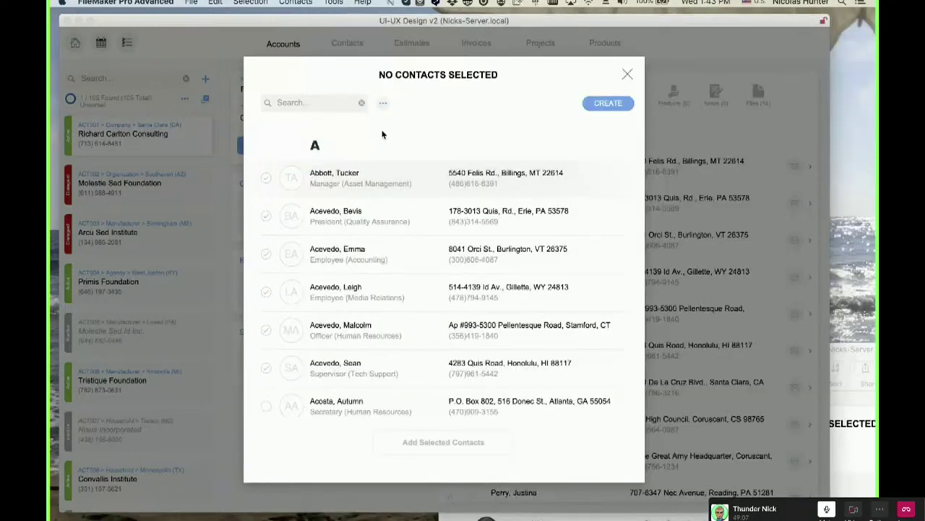
Review the action and install condition of the second Create New Contact item in the Contacts | Card menu, leaving without saving.
click(334, 2)
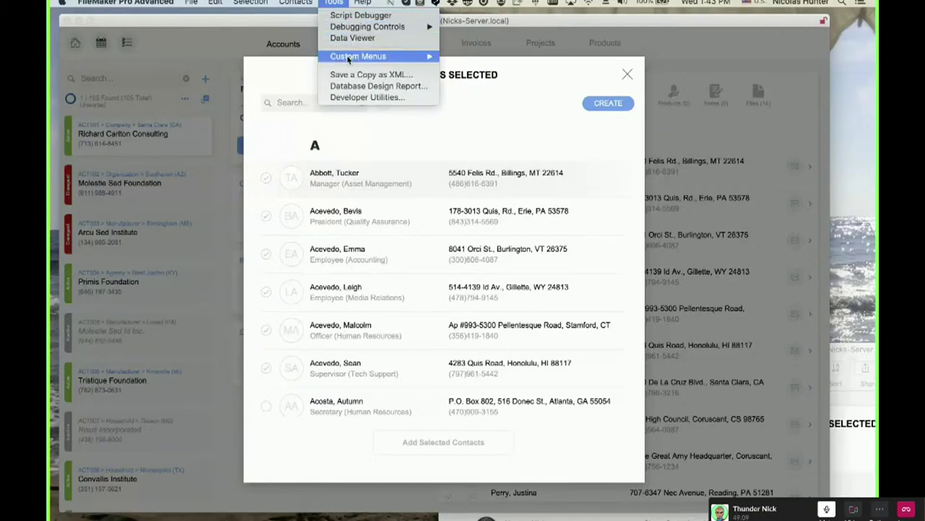
mouse_move(398, 57)
click(471, 120)
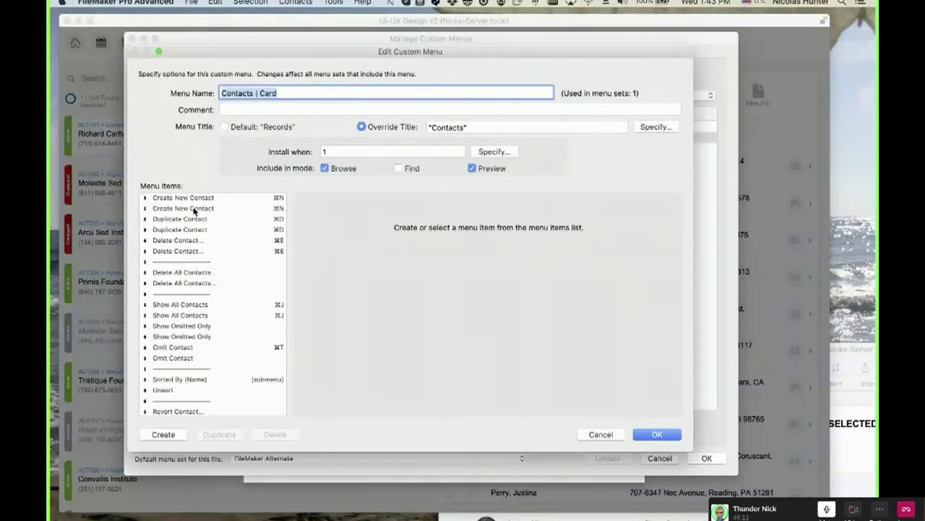
click(193, 209)
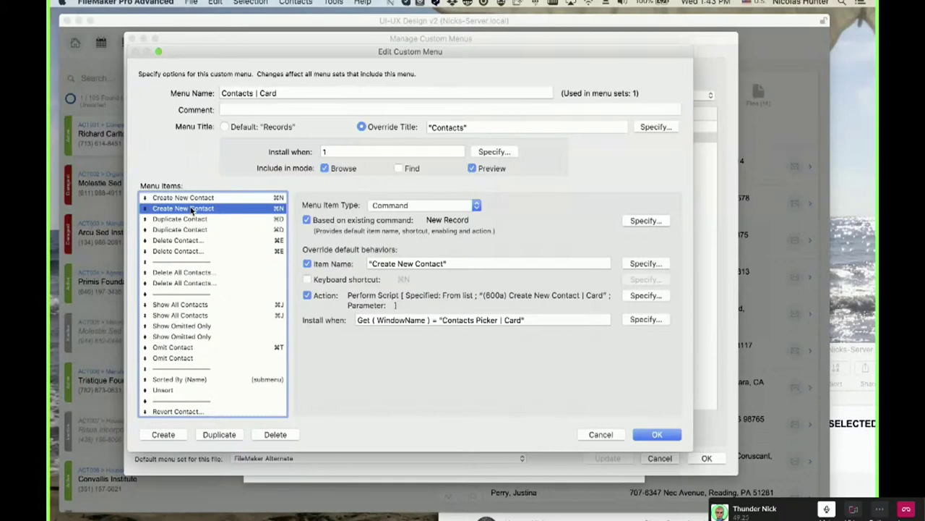
click(599, 434)
click(659, 459)
With the Script Debugger open, select the Officer (Advertising) contact in the picker and step into script (593b) Add Contacts | Card.
scroll(413, 345, down, 3)
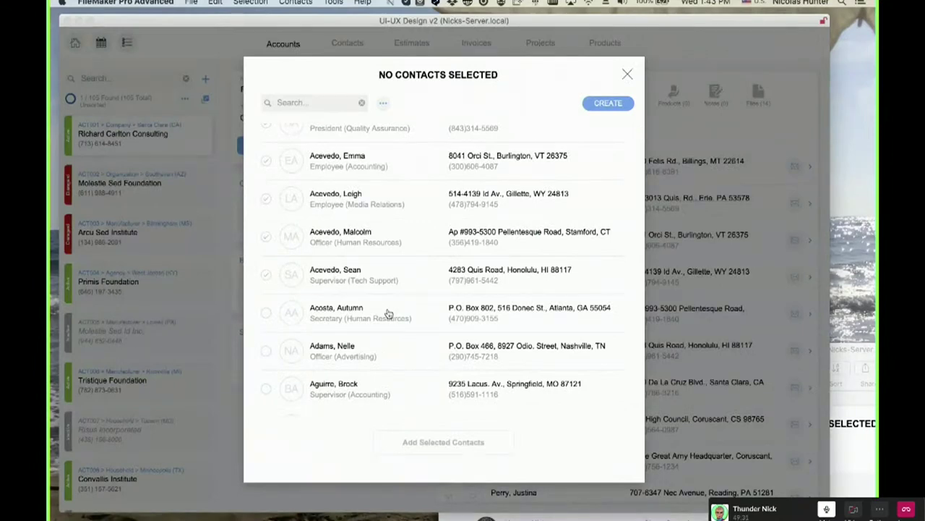
click(334, 3)
click(347, 16)
click(295, 353)
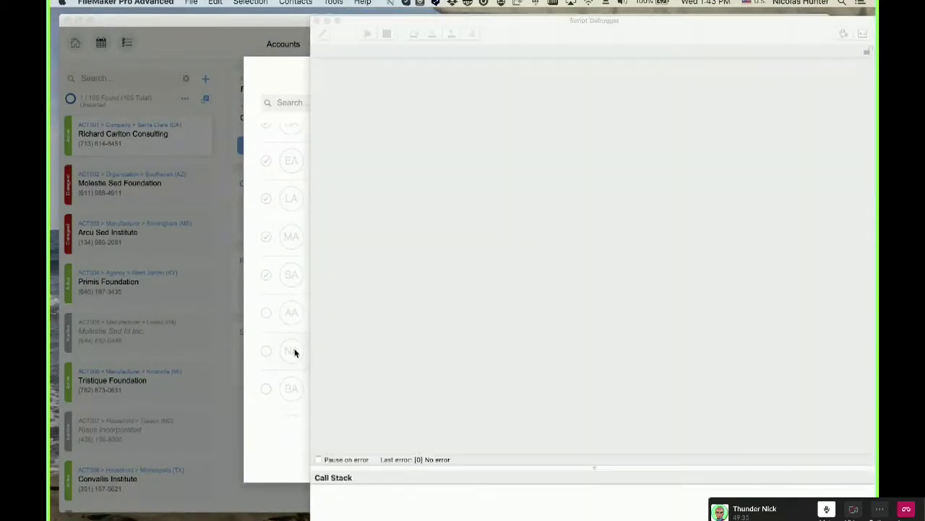
click(432, 34)
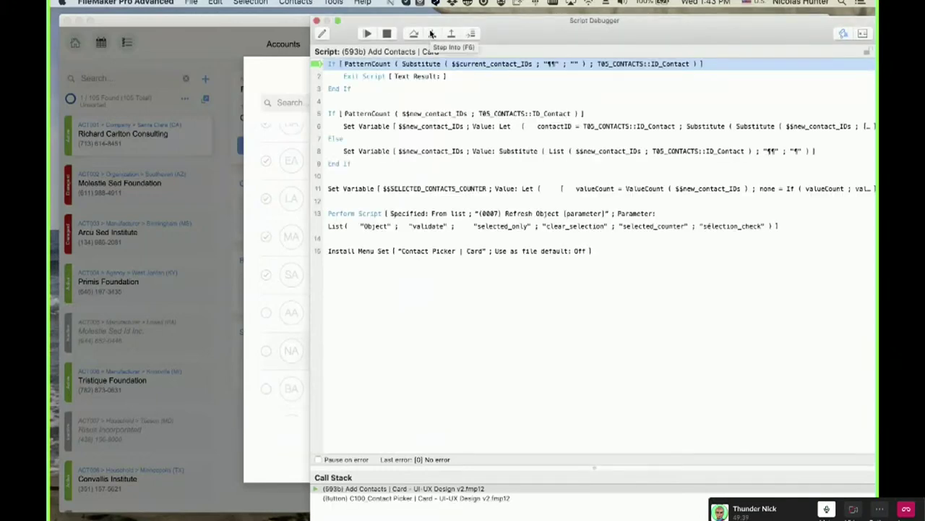
Step through the Add Contacts | Card script line by line, run the remainder and close the Script Debugger.
click(432, 34)
click(432, 34)
click(432, 34)
click(432, 34)
click(432, 34)
click(432, 34)
click(431, 34)
click(432, 34)
click(367, 34)
click(317, 22)
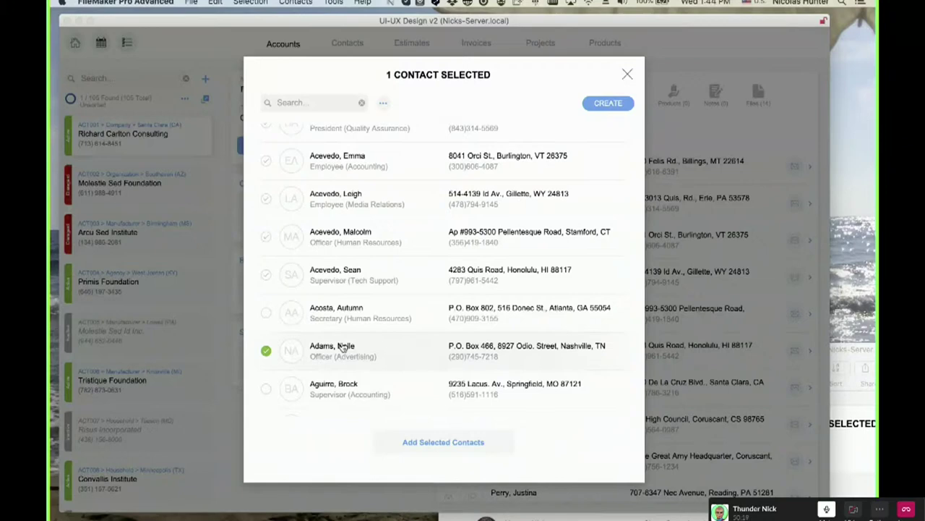
Deselect the Officer (Advertising) contact and close the contact picker to return to the account.
click(343, 347)
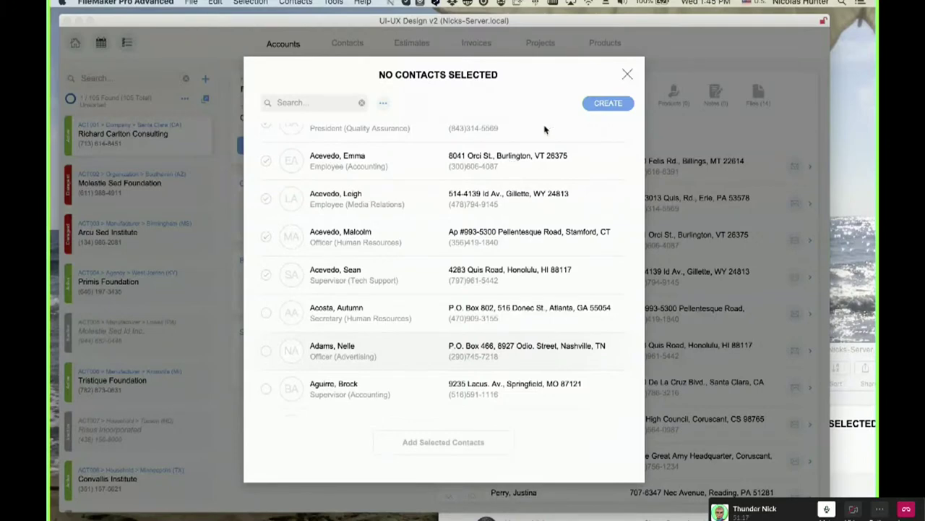
click(629, 79)
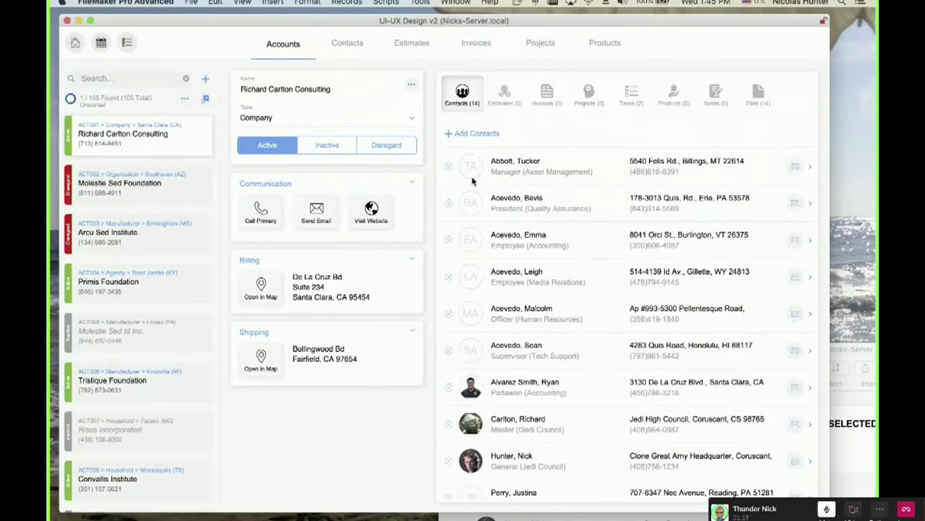
click(336, 413)
click(339, 405)
Open the recent file Custom Menu and reposition its window nearer the screen's upper-left corner.
click(456, 2)
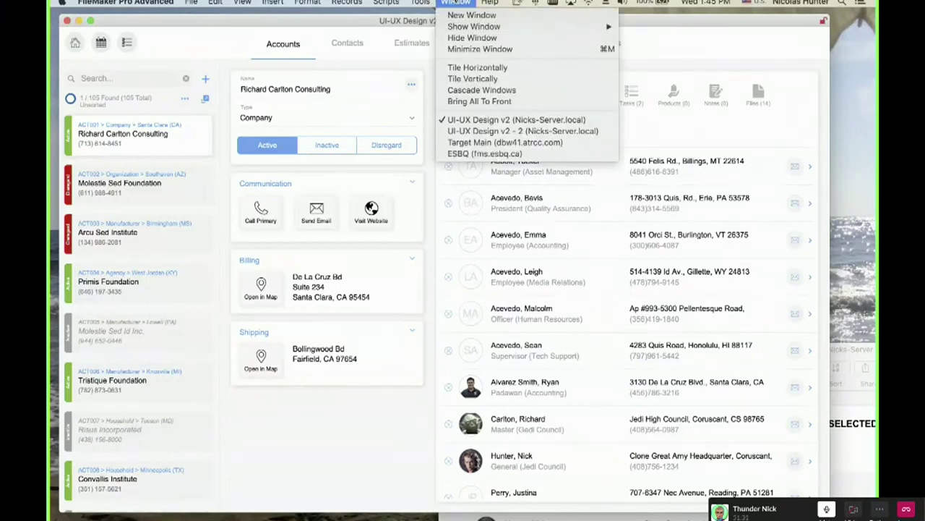
click(455, 2)
click(191, 3)
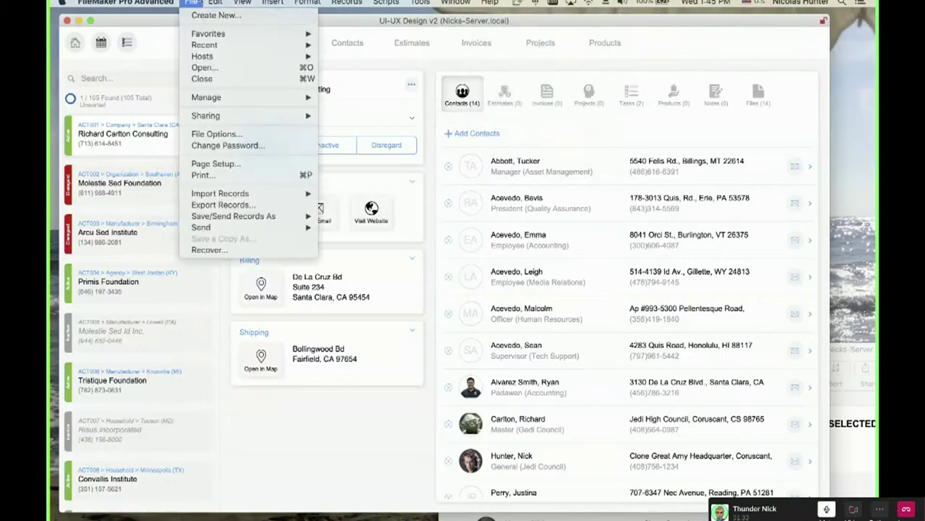
mouse_move(190, 46)
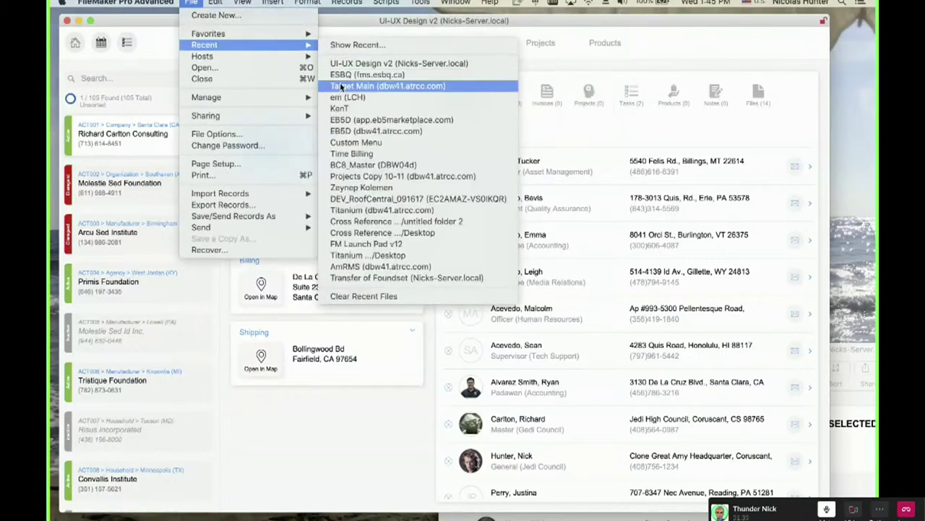
click(354, 142)
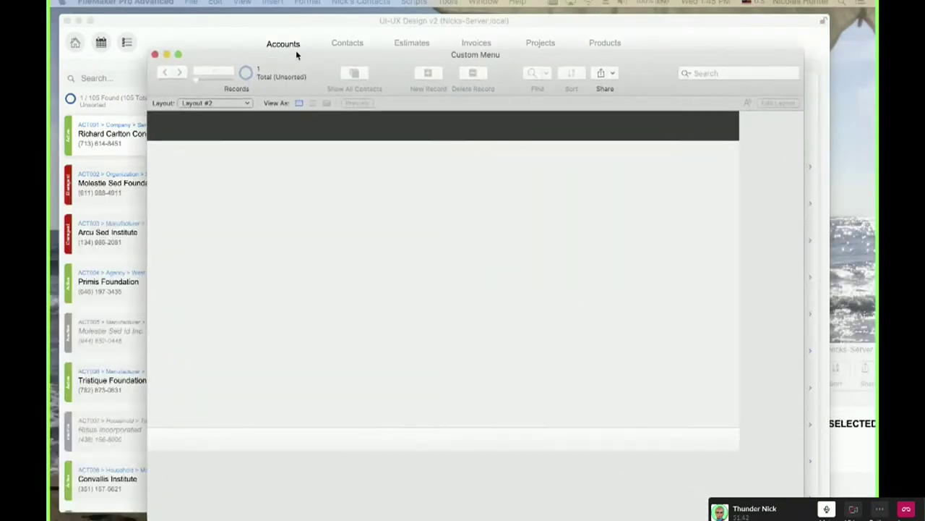
drag(326, 70, 258, 39)
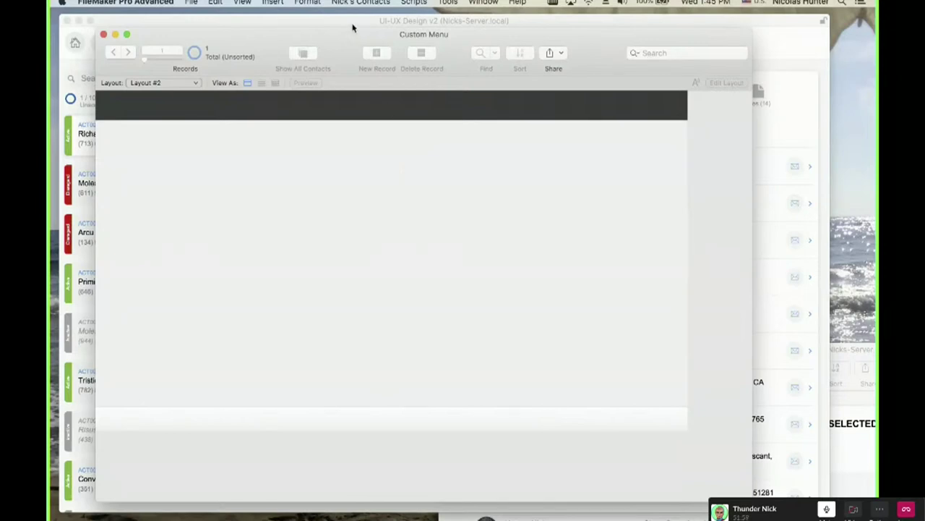
Add a Show/Hide Menubar step with Lock Off and Toggle below Install Menu Set in the Refresh Menu script.
click(410, 2)
click(406, 16)
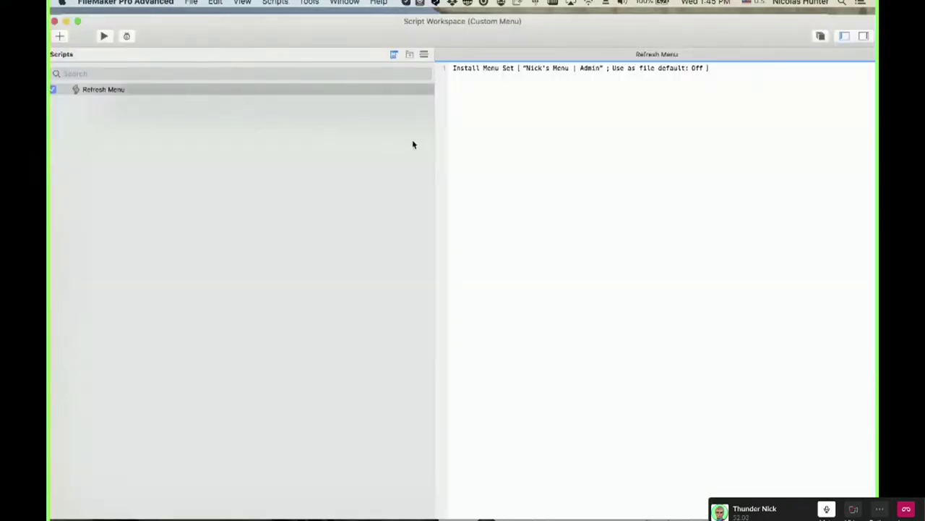
click(489, 69)
key(Return)
key(Return)
text(Sho)
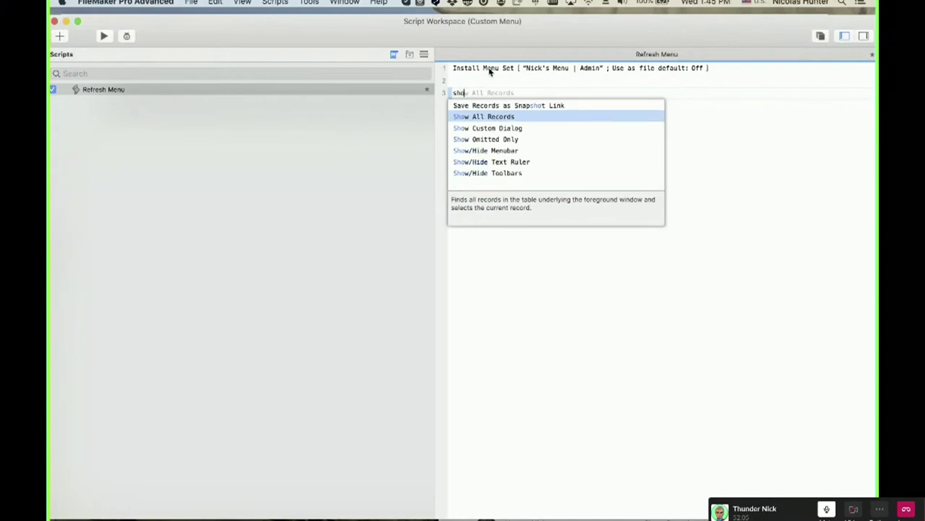
key(Down)
key(Up)
key(Return)
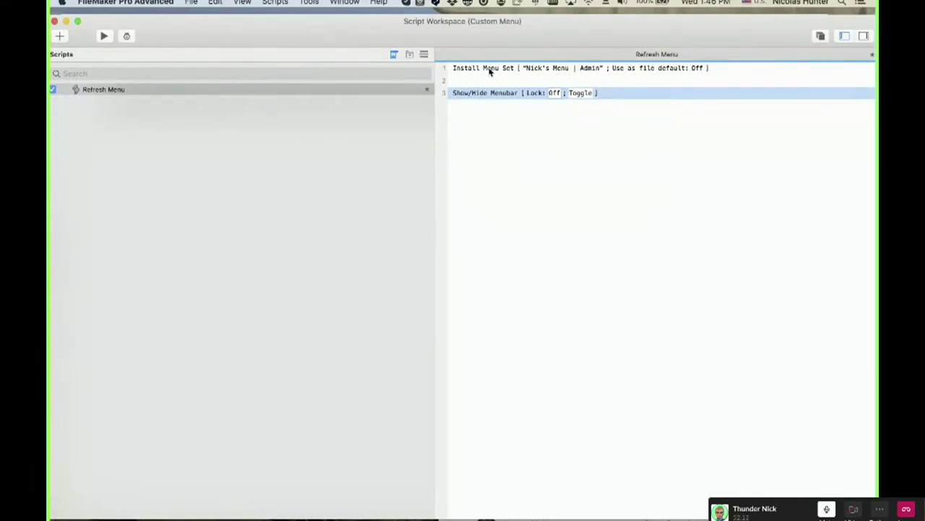
key(super+r)
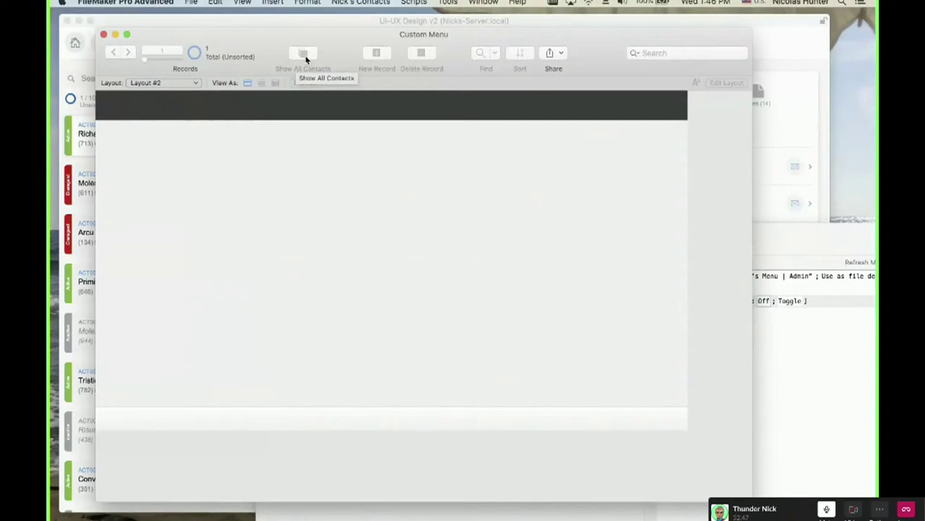
drag(335, 35, 319, 27)
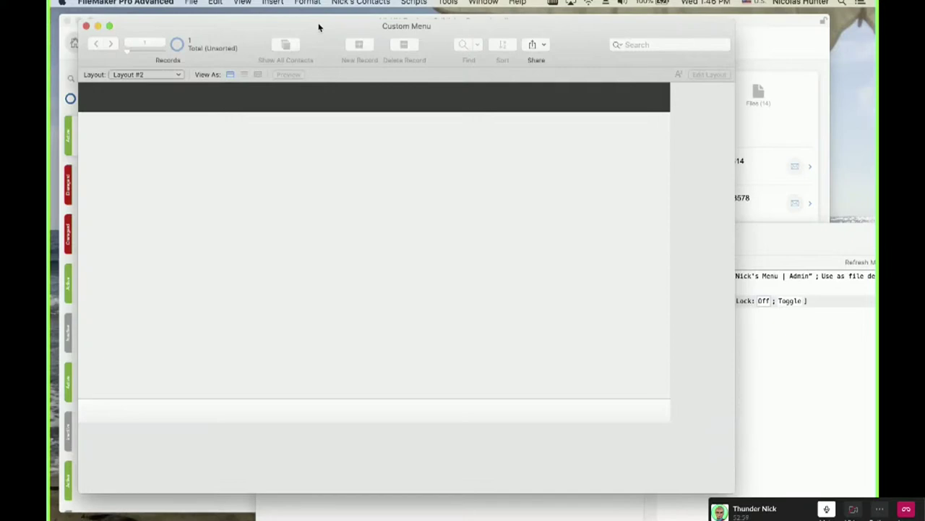
drag(318, 26, 317, 26)
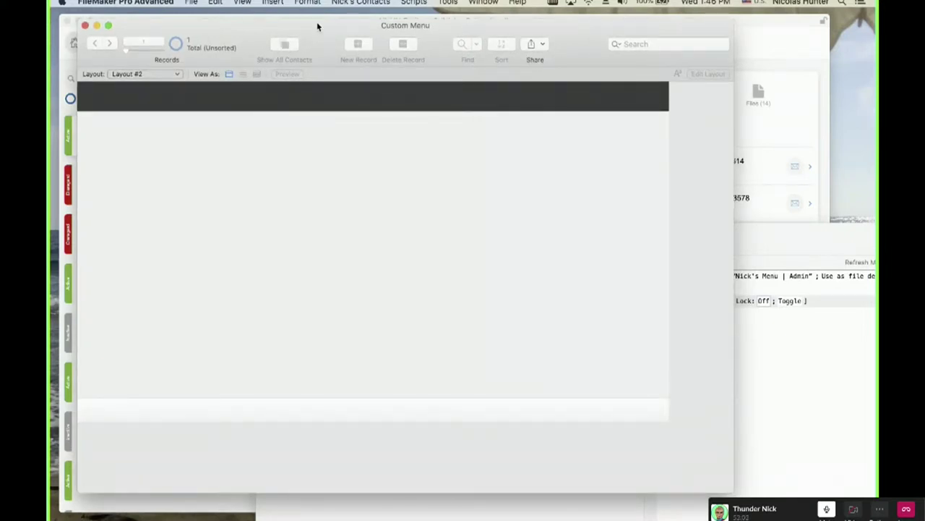
Switch the Custom Menu file's active custom menu set to Nick's Menu | Admin.
drag(317, 26, 316, 26)
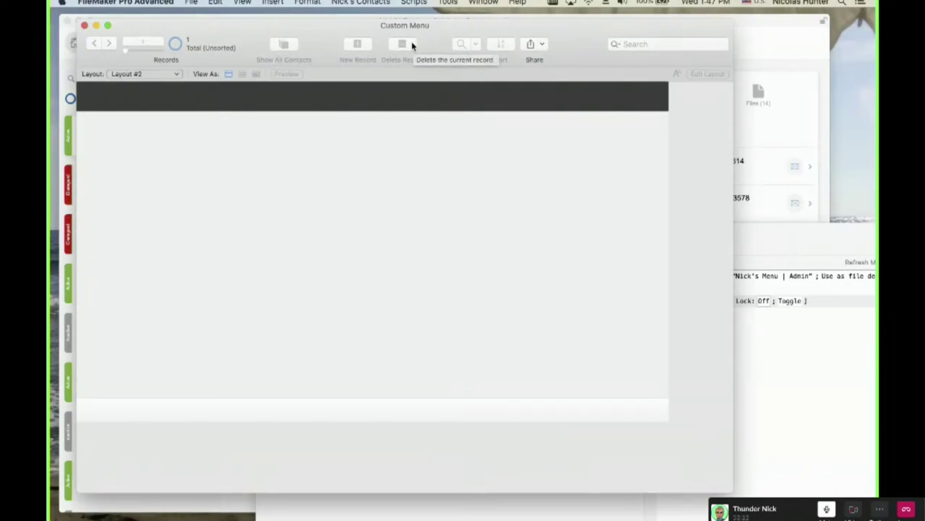
click(449, 3)
mouse_move(450, 55)
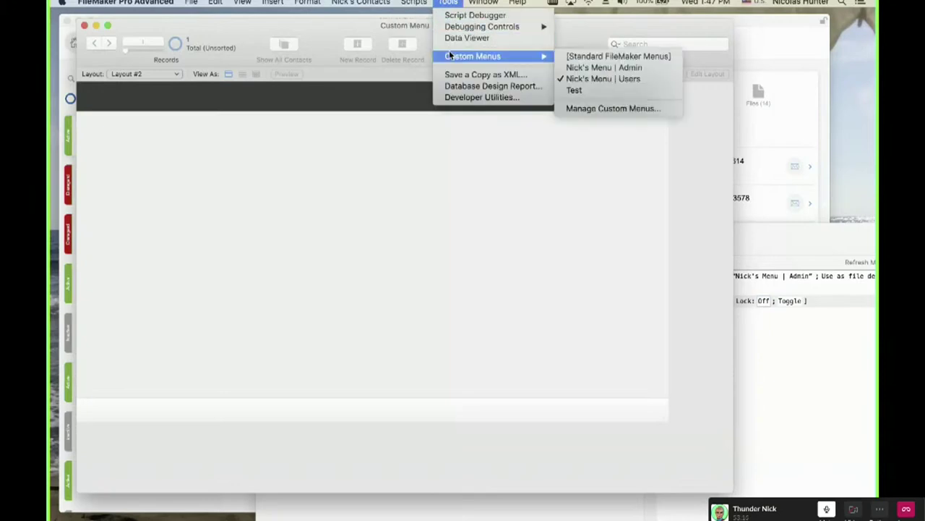
click(593, 67)
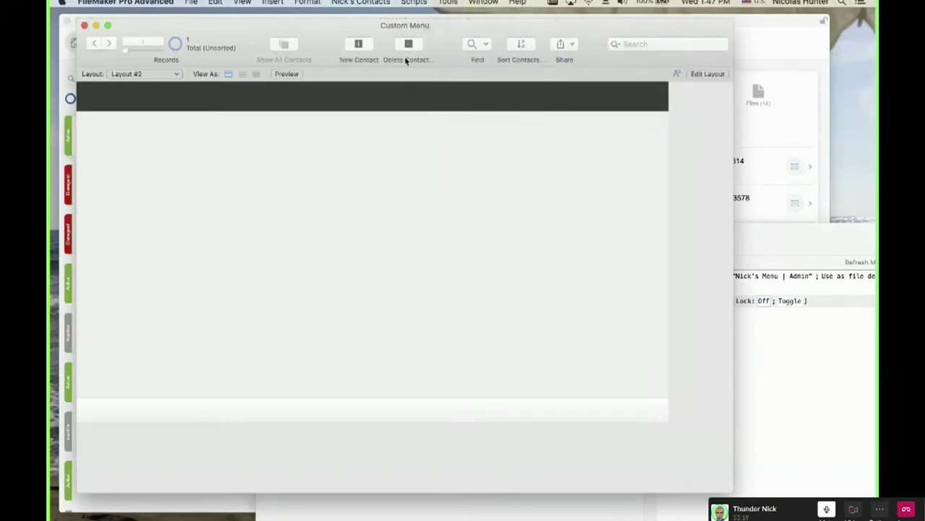
Switch the Custom Menu file's active menu set back to Nick's Menu | Users.
click(448, 2)
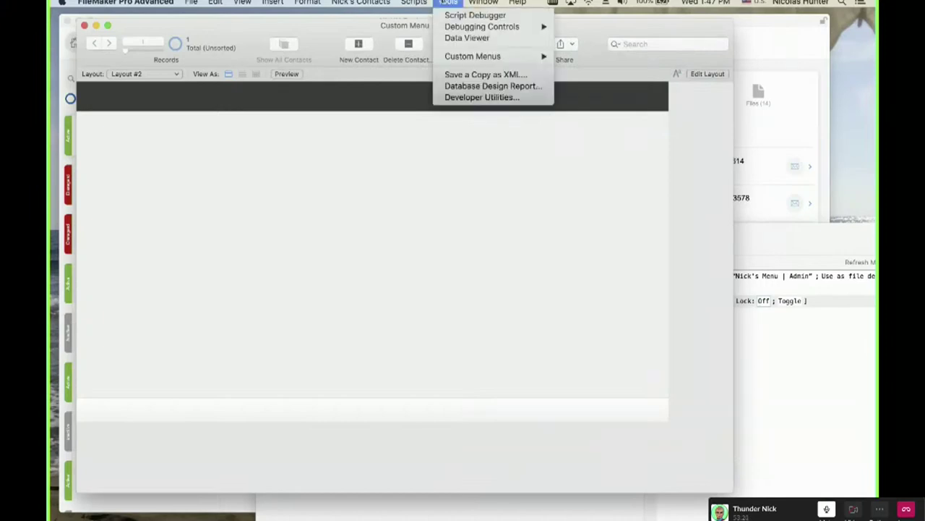
click(449, 2)
click(448, 2)
mouse_move(463, 56)
click(594, 77)
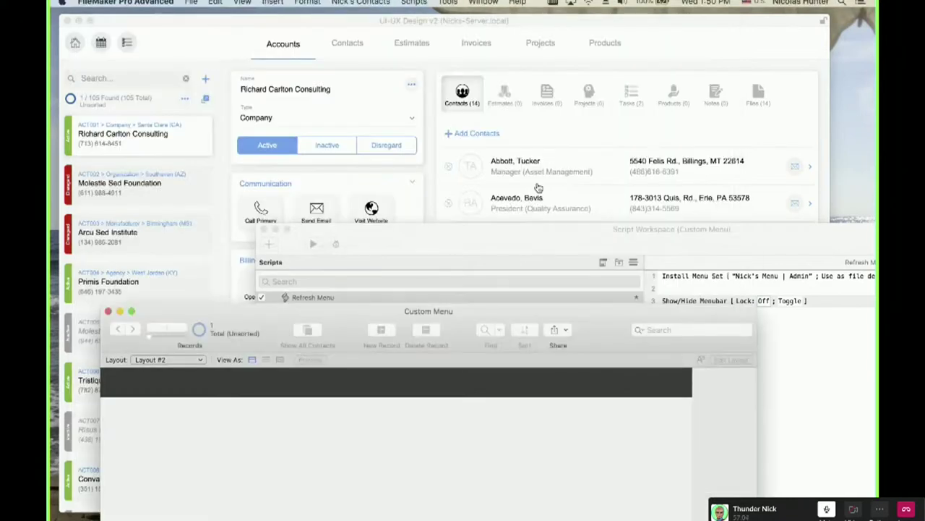
Open the Add Contacts picker for the account in UI-UX Design v2, sort it by Title and select the second contact.
click(420, 2)
click(542, 136)
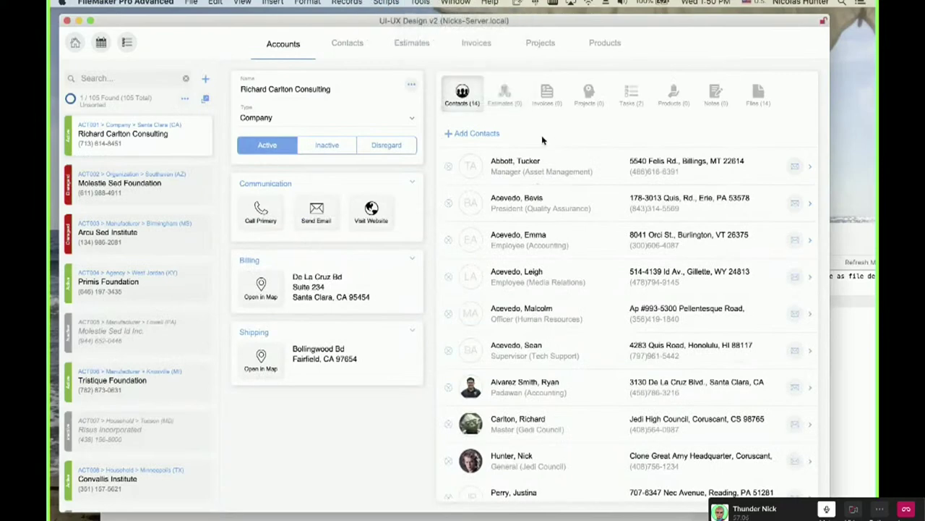
click(483, 132)
click(383, 102)
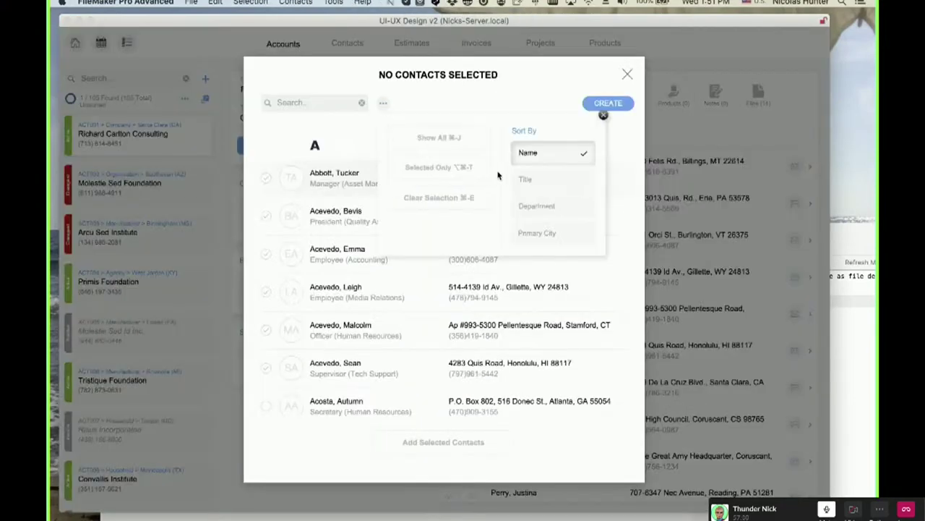
click(535, 209)
click(535, 211)
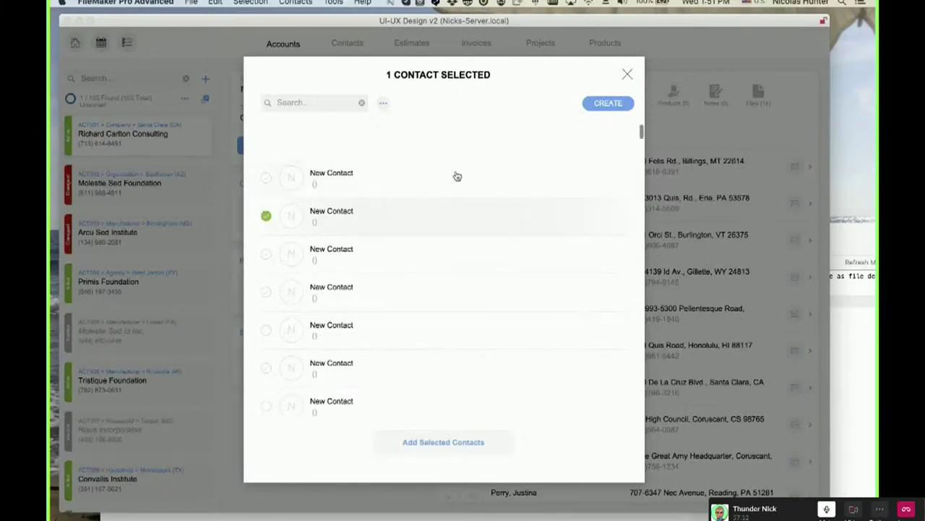
With the Script Debugger open, step into the Set Sort | Contact Picker script from the Title sort option, then halt it and close the debugger.
click(383, 106)
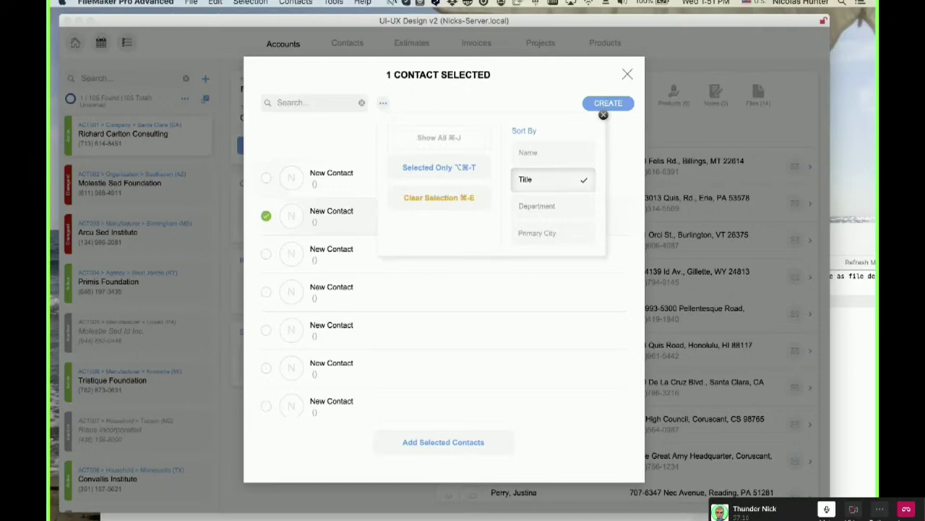
click(334, 2)
click(340, 12)
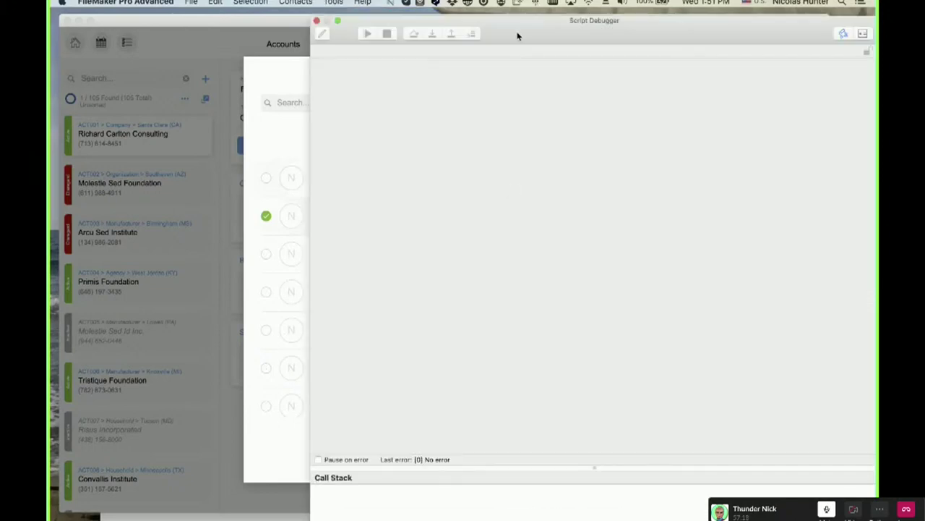
drag(516, 35, 618, 234)
click(550, 171)
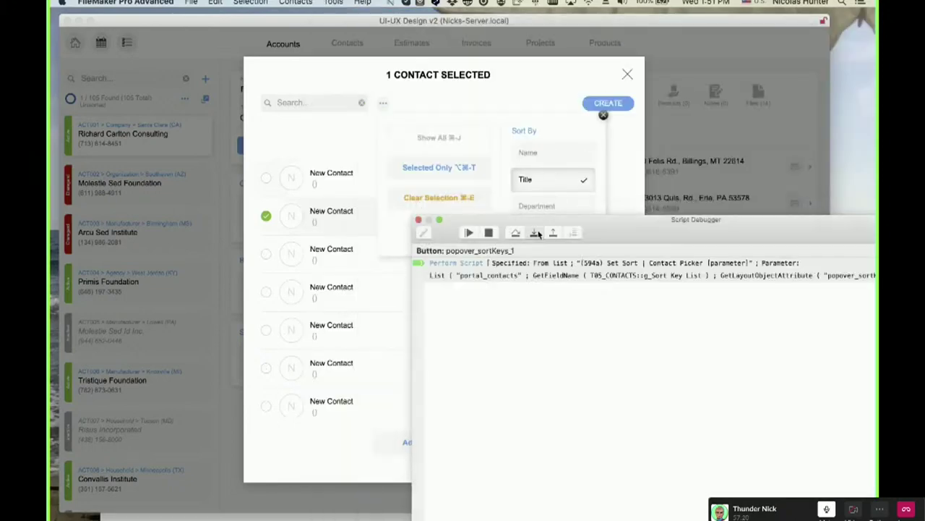
click(534, 232)
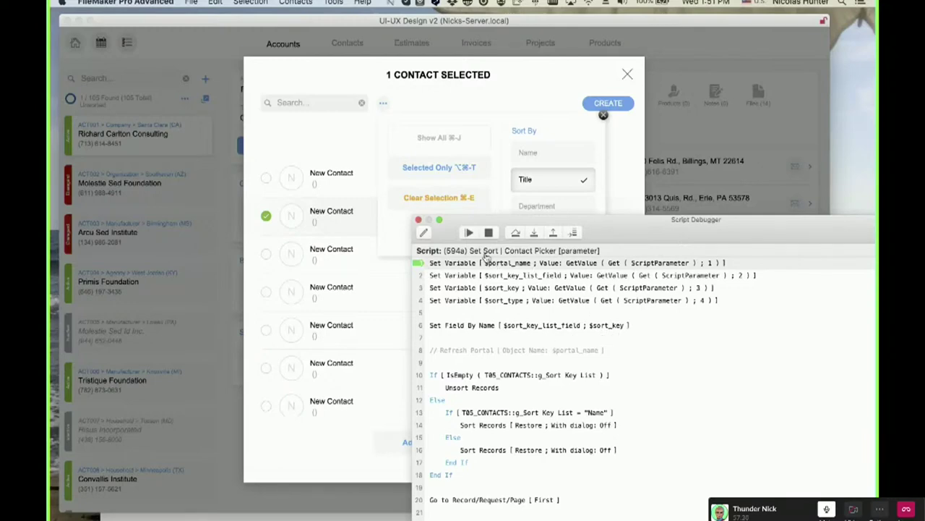
click(489, 234)
click(417, 219)
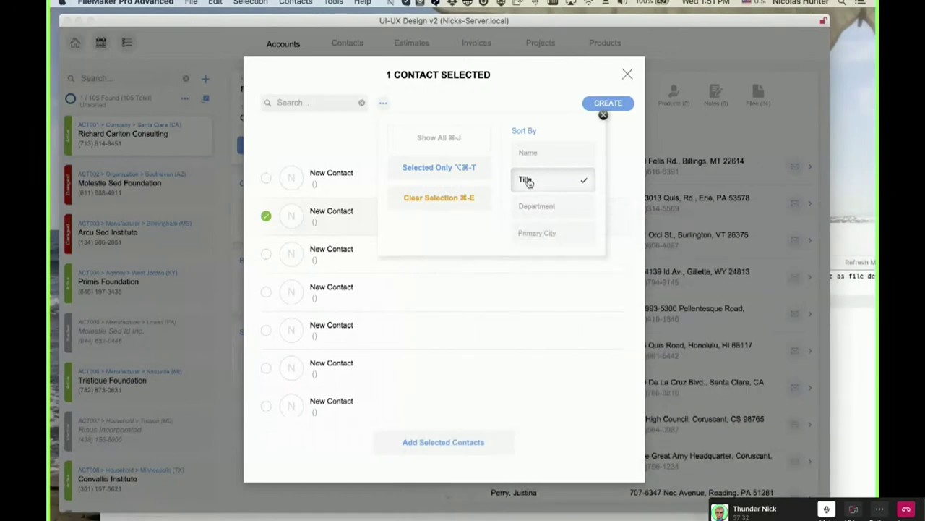
Sort the contact picker by Name and then by Department, leaving the sort options closed.
click(534, 160)
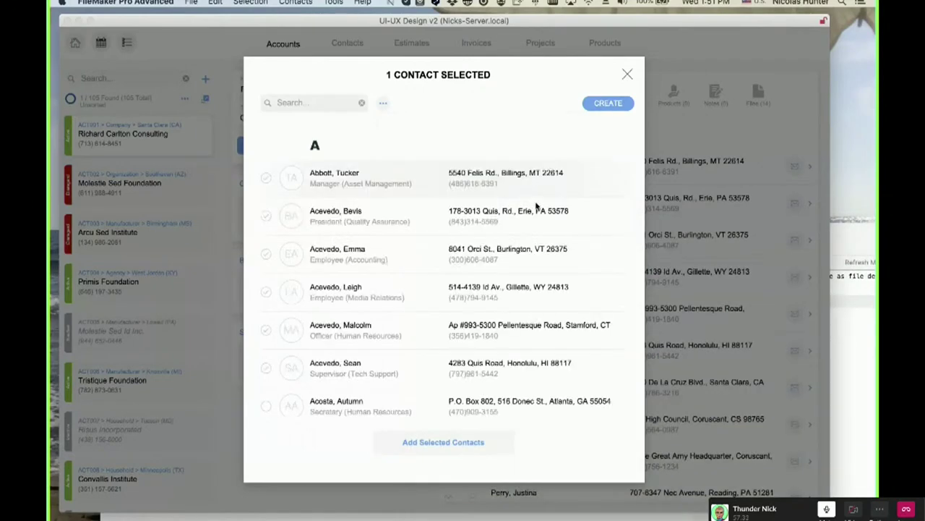
click(383, 103)
click(530, 208)
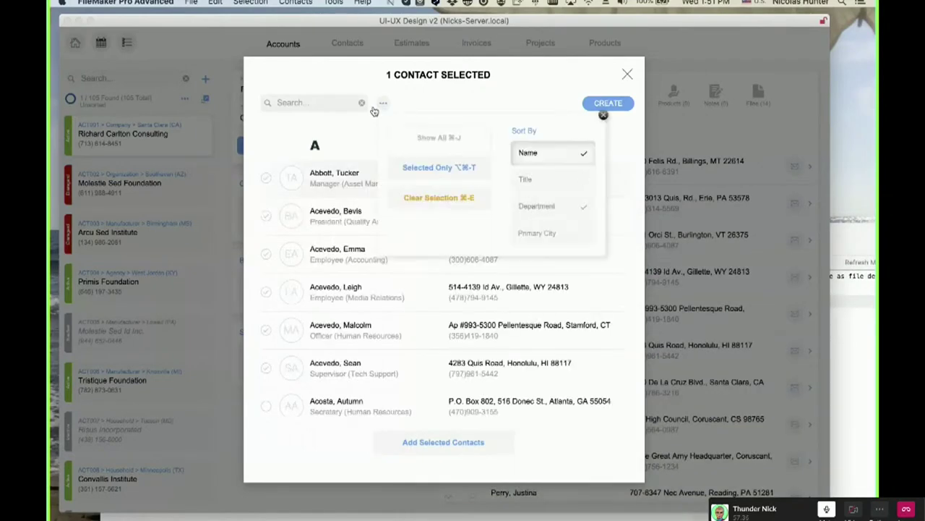
click(383, 103)
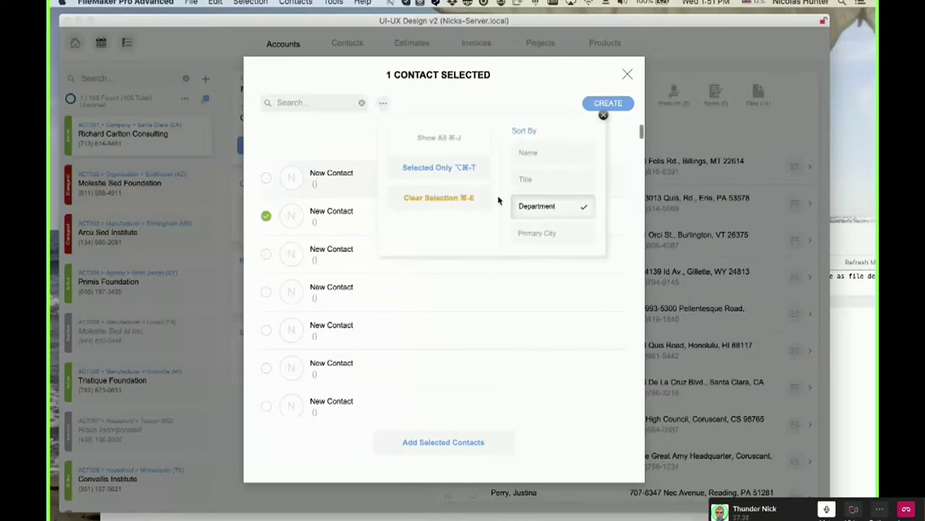
click(484, 106)
click(334, 3)
mouse_move(391, 55)
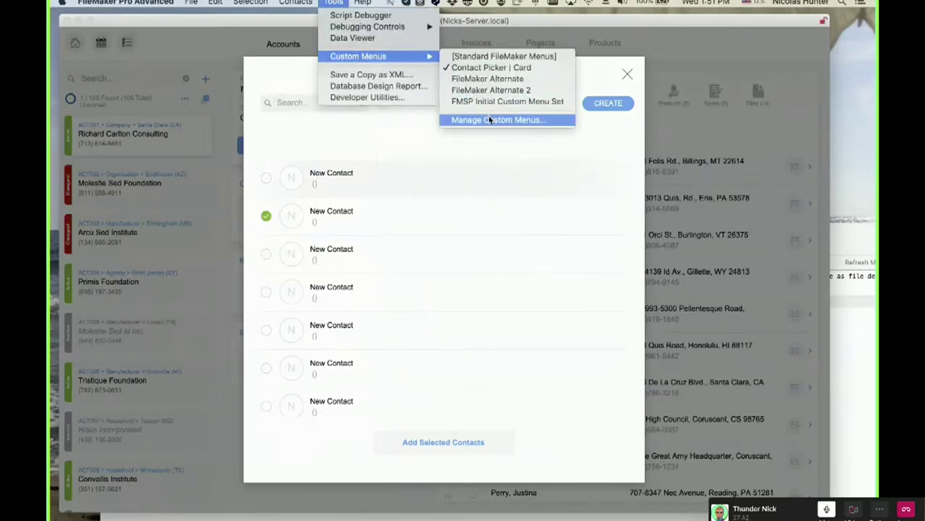
click(432, 200)
click(383, 104)
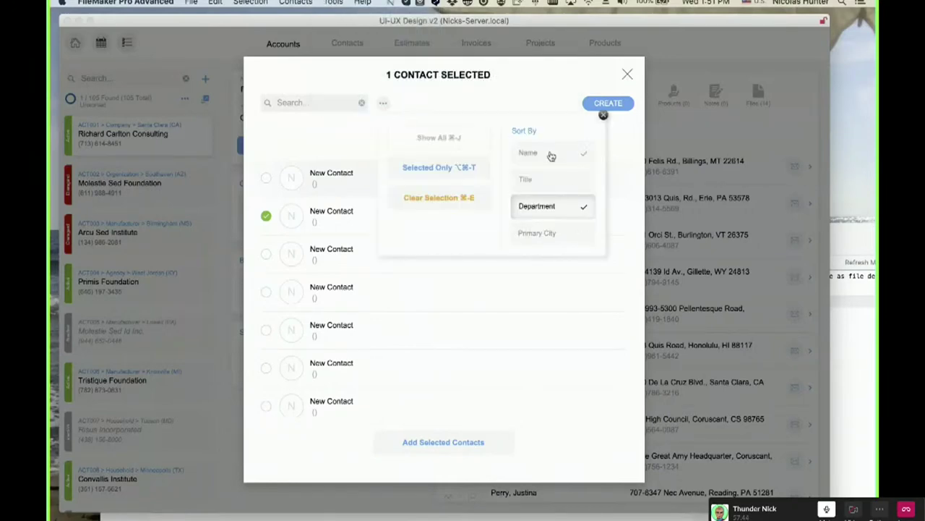
click(463, 96)
Open Manage Custom Menus and examine the Department and Title items of the Contacts Sort By | Card menu, then cancel its editor.
click(333, 2)
mouse_move(339, 56)
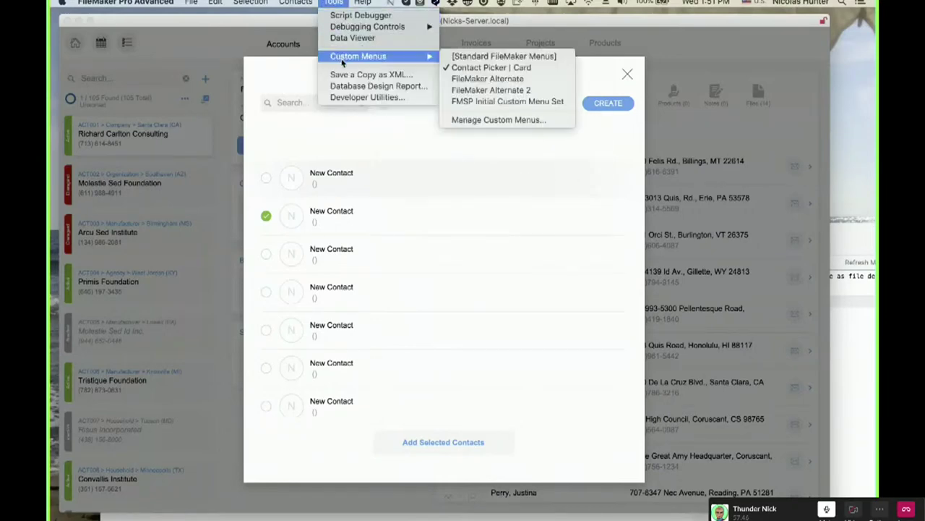
click(470, 118)
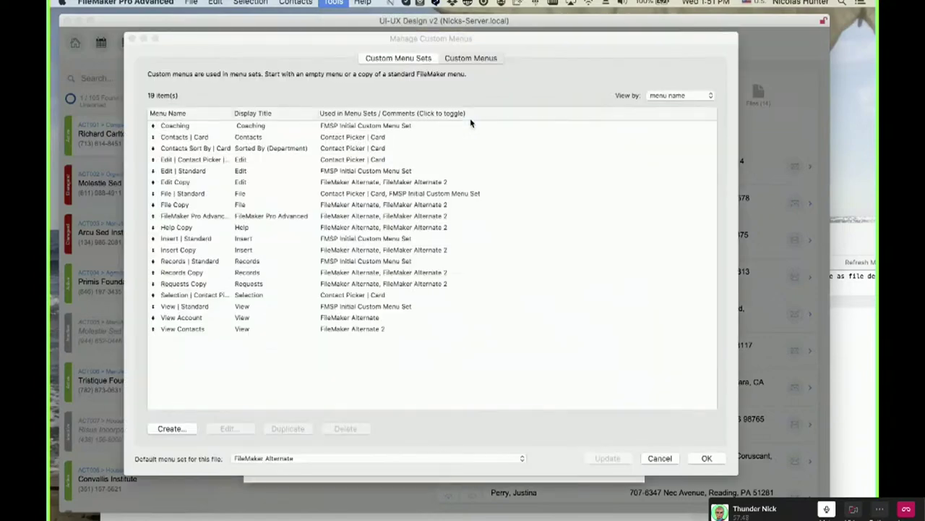
double_click(246, 148)
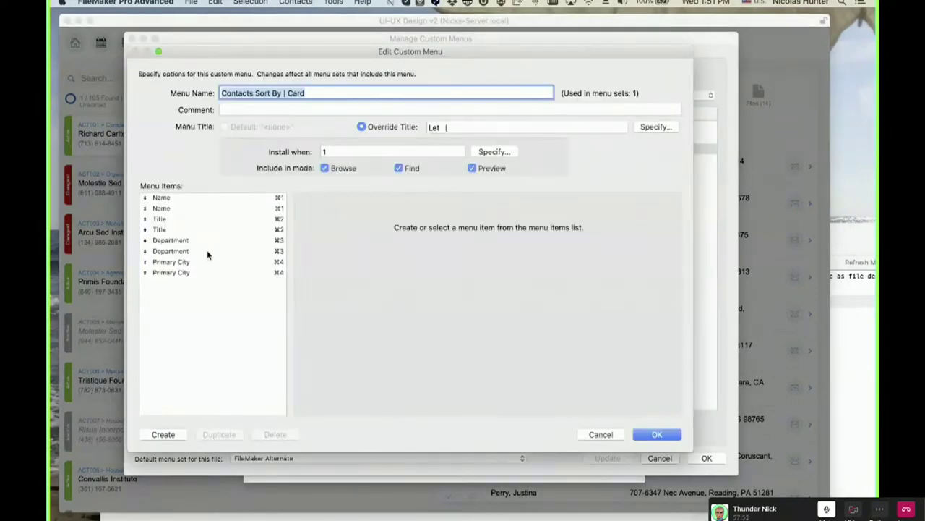
click(205, 243)
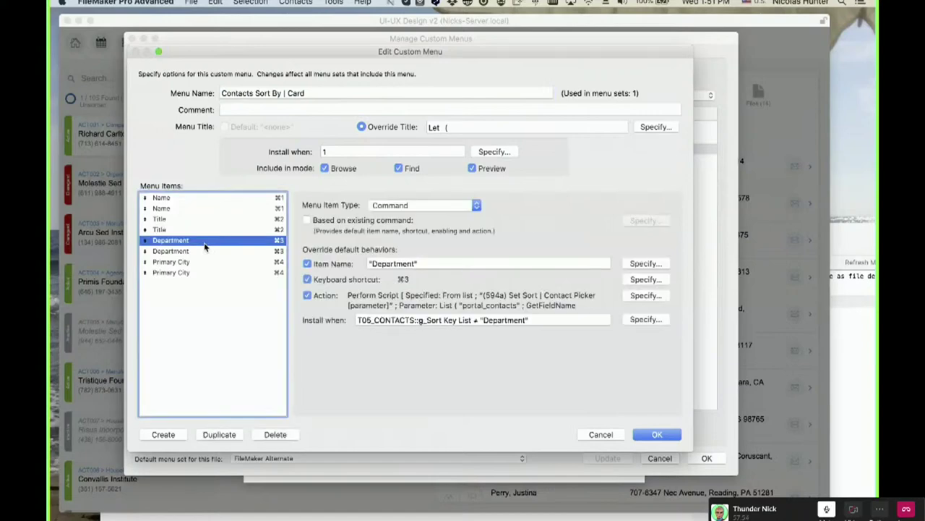
click(200, 230)
click(194, 220)
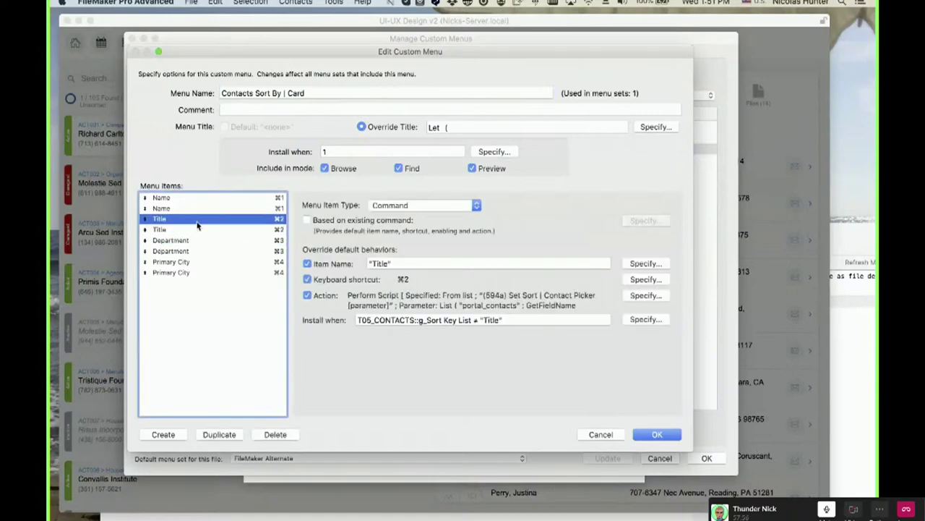
click(599, 436)
Widen the Menu Name column and inspect which menu the Sorted By submenu item of Contacts | Card uses, without changing it.
double_click(274, 162)
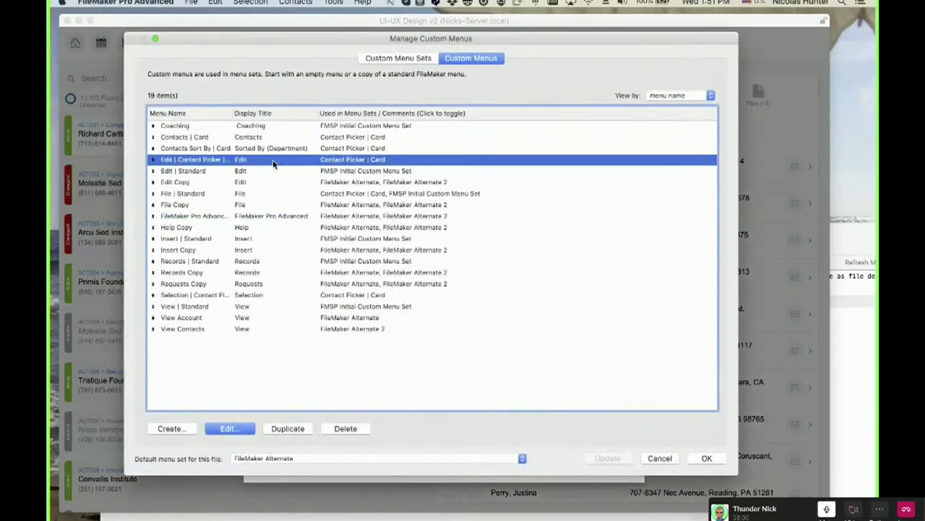
click(598, 434)
drag(233, 114, 256, 114)
double_click(248, 137)
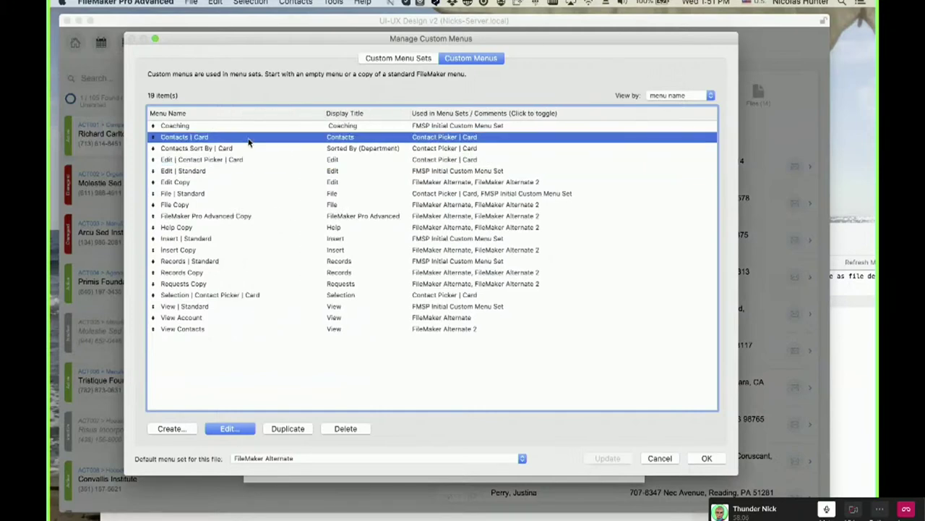
click(212, 380)
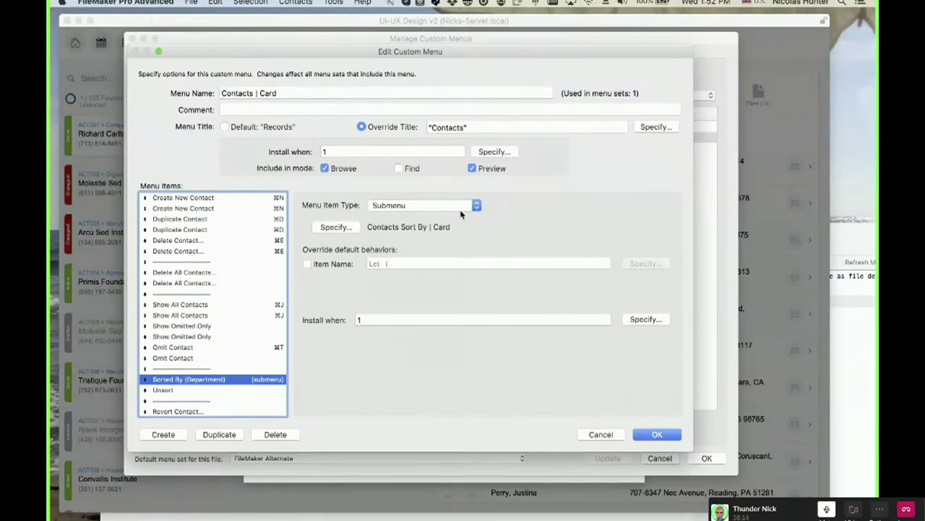
click(353, 230)
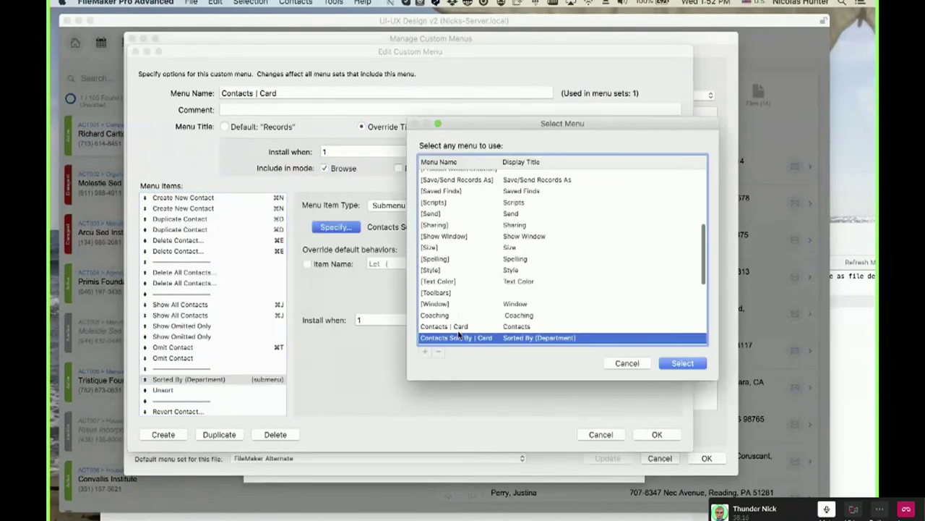
click(626, 363)
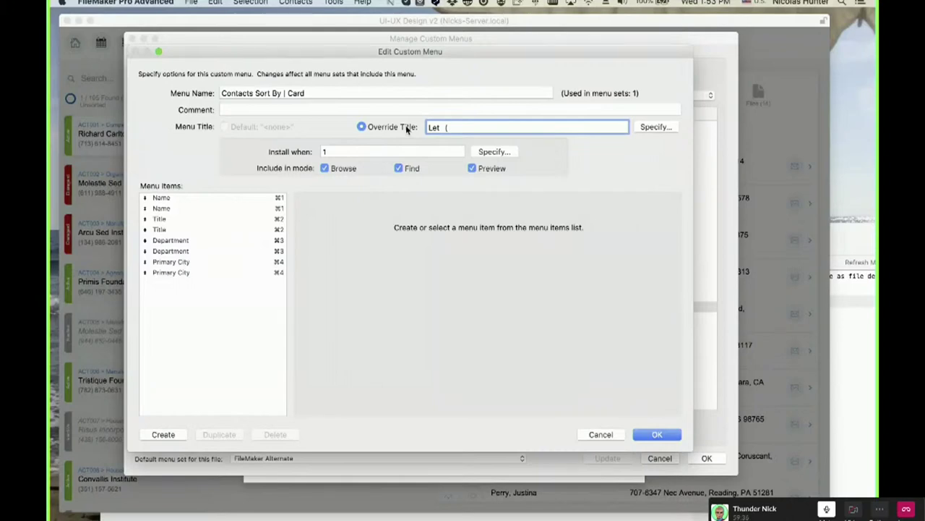
Examine how the Contacts Sort By | Card override title calculation builds its label from the field and unsorted variables, then close it.
click(188, 202)
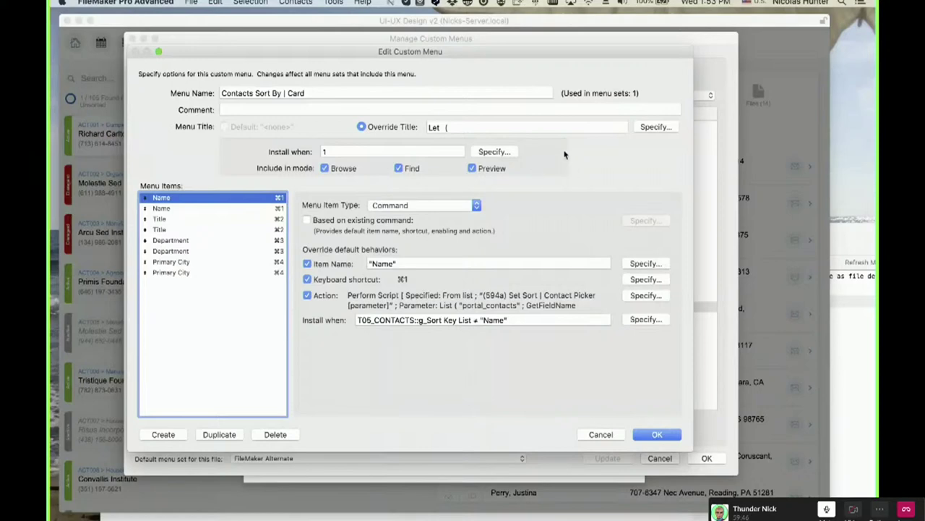
click(663, 129)
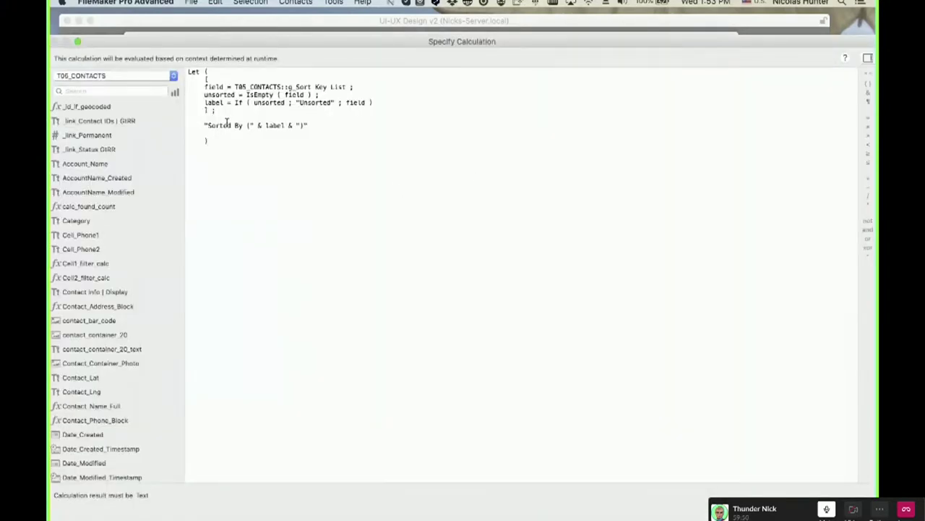
double_click(273, 125)
double_click(214, 102)
double_click(215, 87)
click(221, 87)
double_click(215, 102)
double_click(261, 102)
double_click(227, 94)
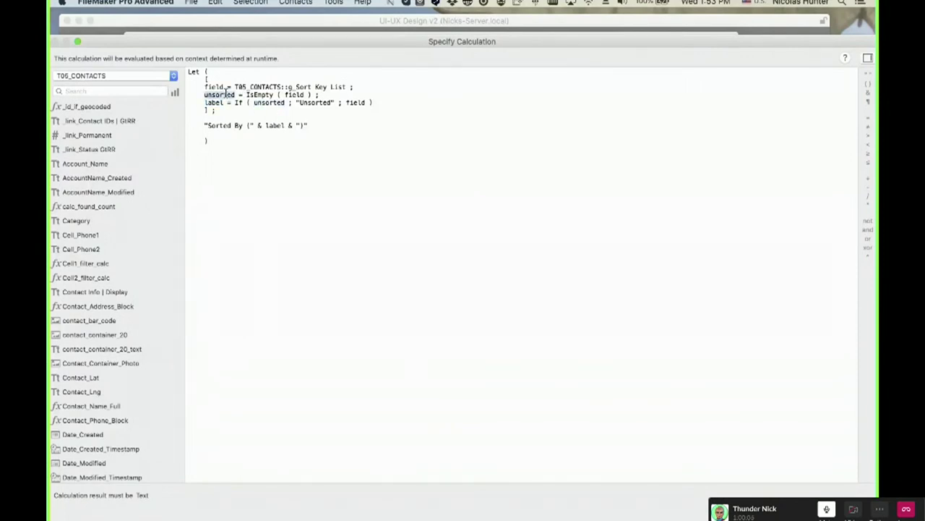
double_click(315, 102)
click(345, 103)
key(Return)
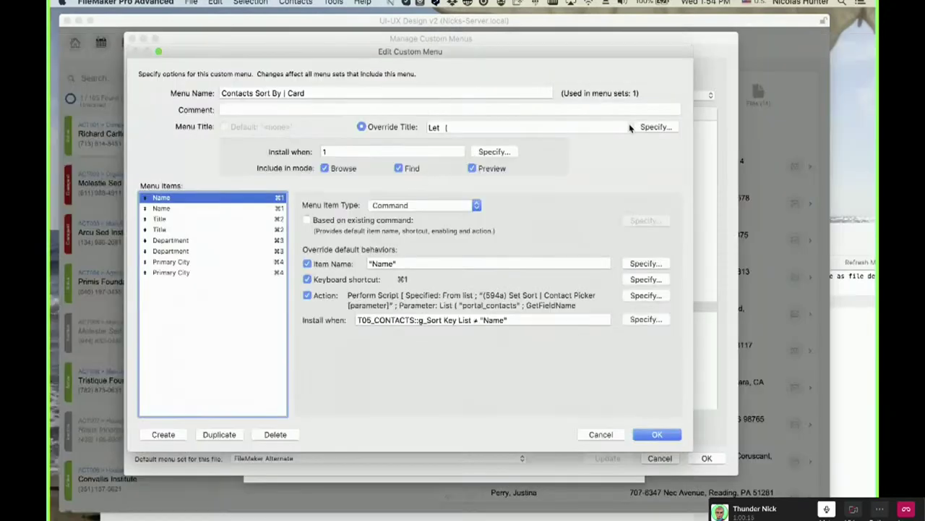
Reopen the override title calculation and highlight the label variable in the Sorted By expression.
click(653, 127)
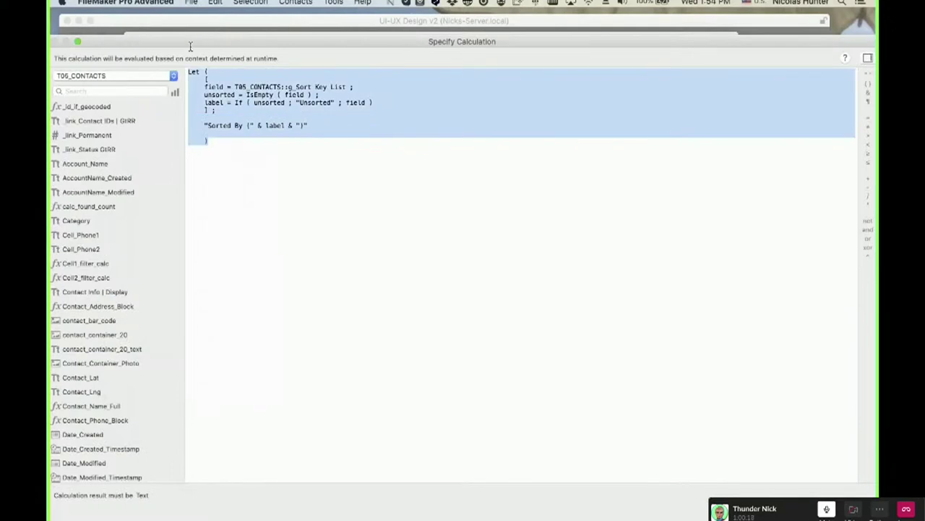
drag(289, 140, 210, 126)
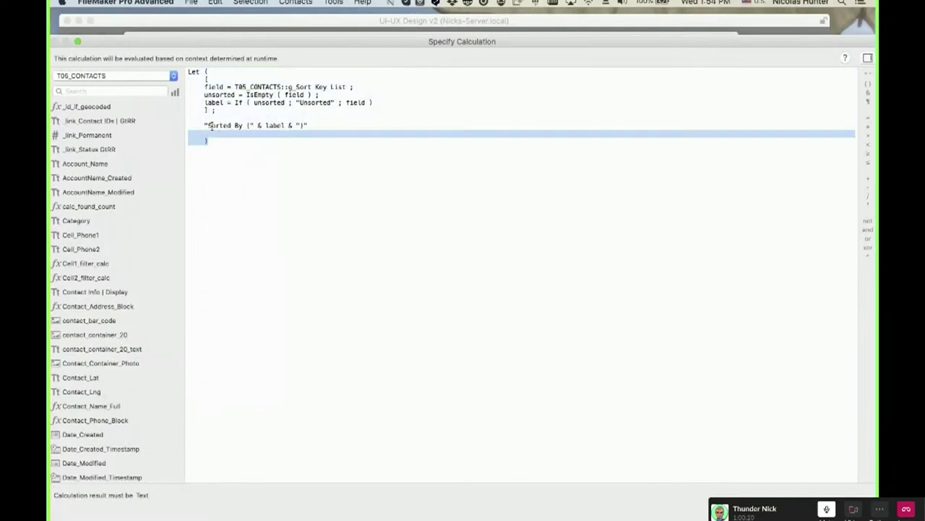
double_click(274, 125)
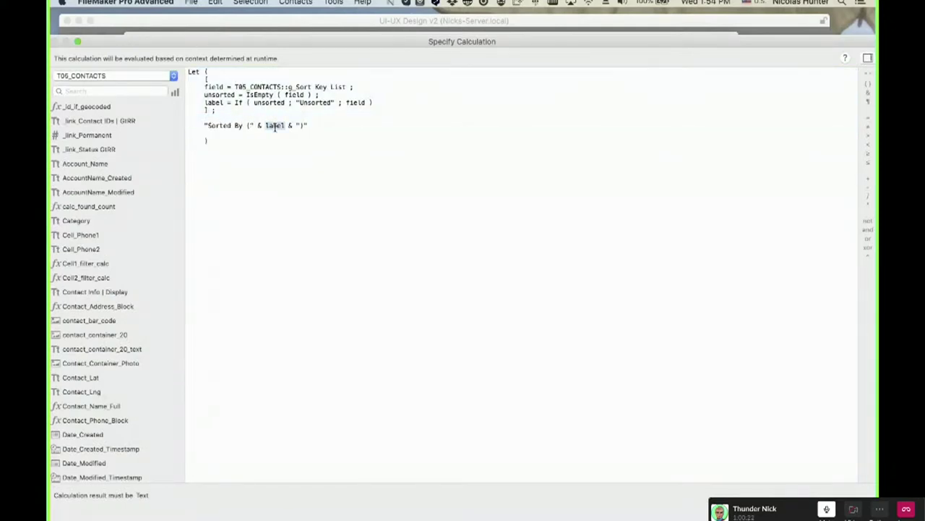
Highlight the label variable's definition, then close the calculation and menu editor, discarding all custom menu changes.
double_click(215, 102)
key(Escape)
key(Escape)
key(Escape)
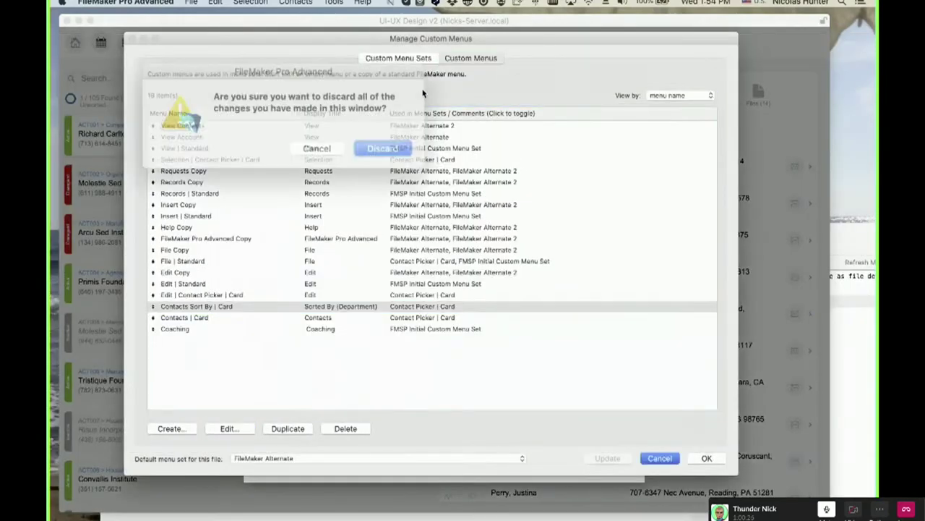
click(372, 144)
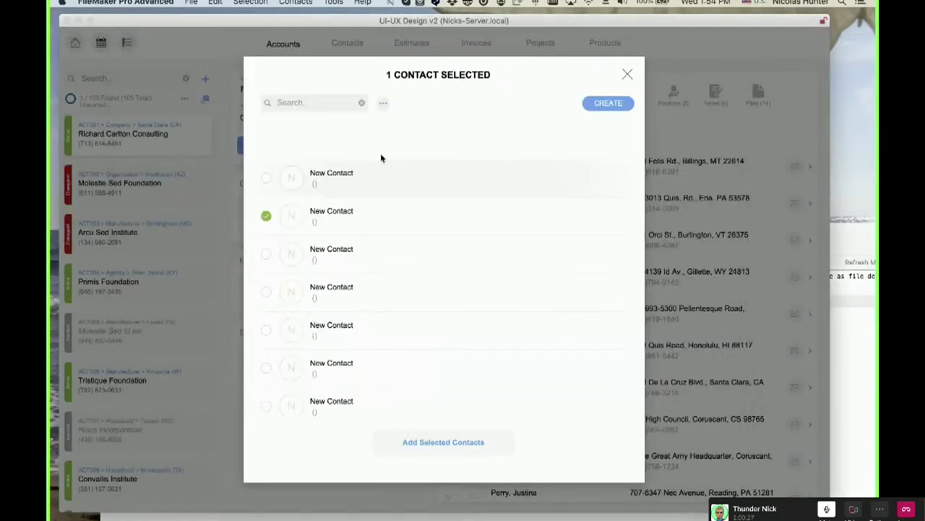
Clear the contact picker's sort order and sort the contacts by Title from the Sorted By submenu.
click(317, 3)
click(320, 127)
click(295, 2)
mouse_move(306, 120)
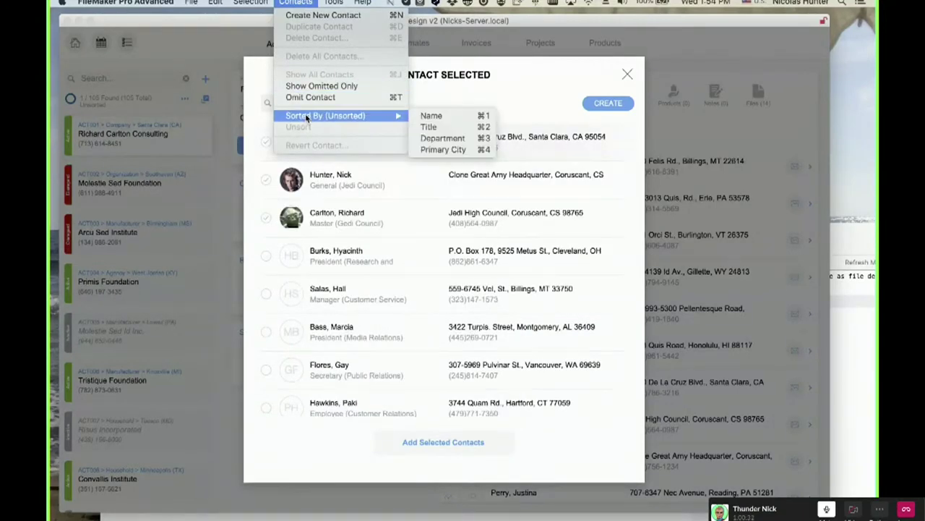
click(461, 128)
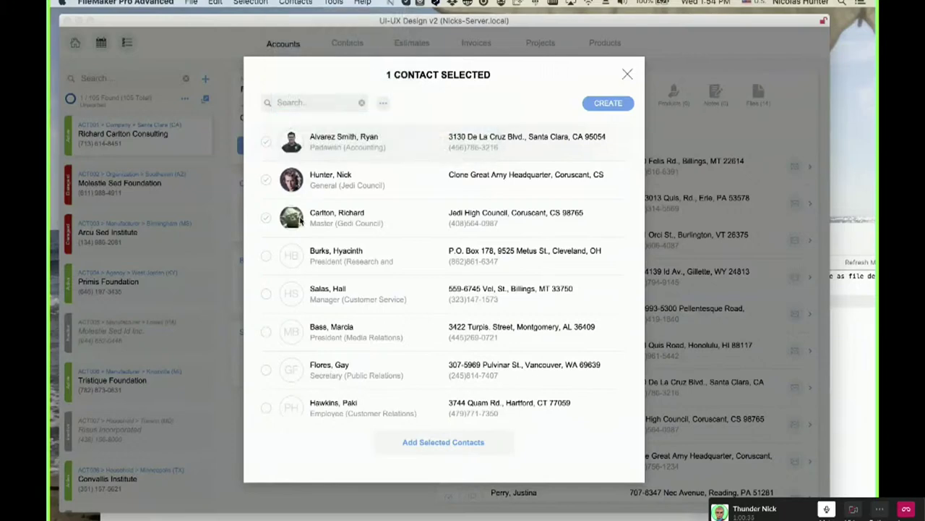
Check the Sorted By submenu's title and the availability of its sort items.
click(341, 2)
mouse_move(296, 2)
mouse_move(323, 118)
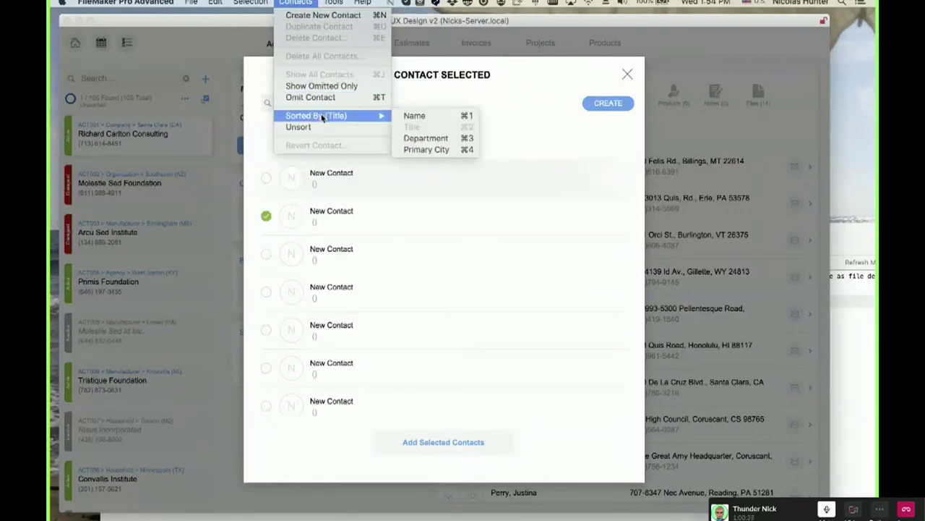
key(Escape)
Open Manage Custom Menus, edit the Contacts Sort By | Card menu and open its override title calculation.
click(363, 2)
mouse_move(333, 3)
mouse_move(376, 56)
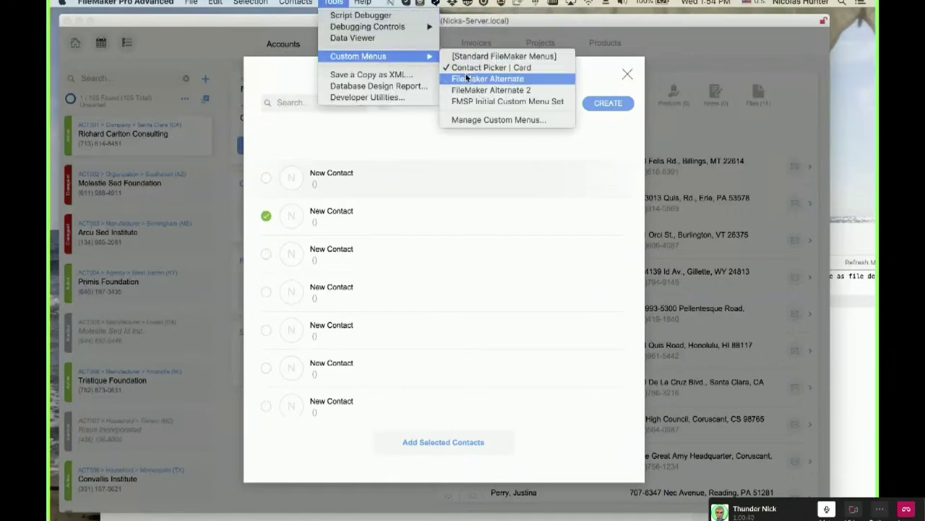
click(479, 119)
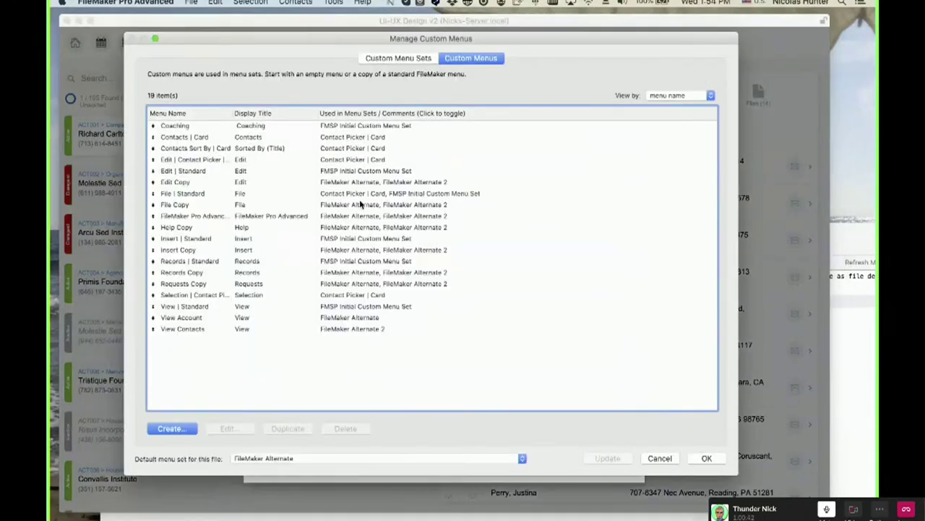
double_click(236, 150)
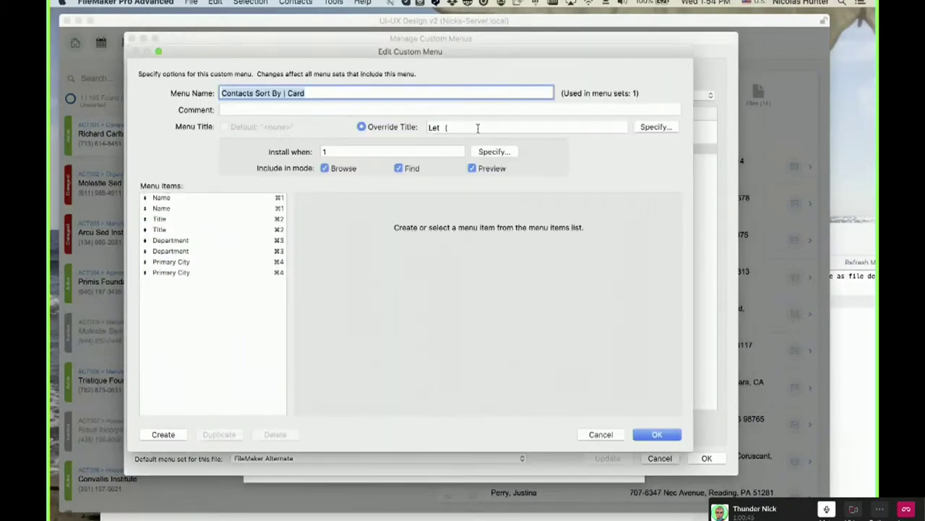
click(483, 128)
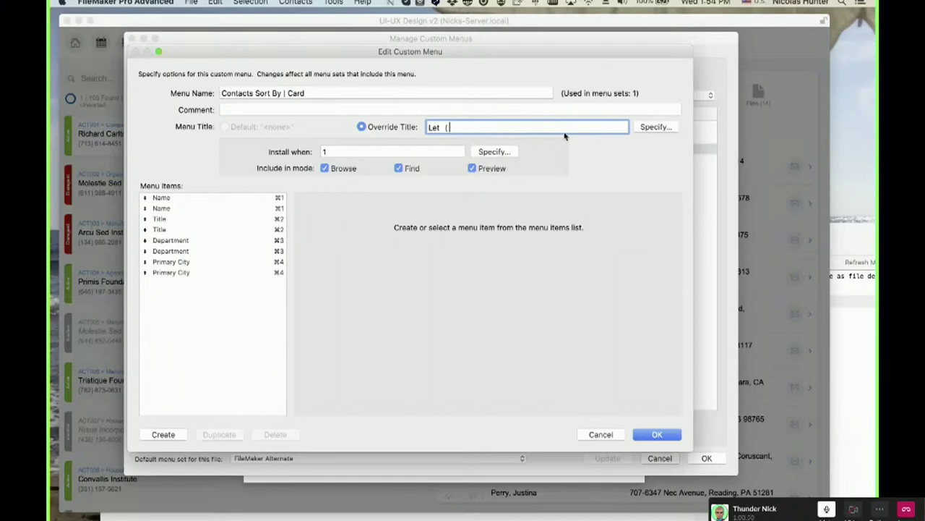
click(656, 128)
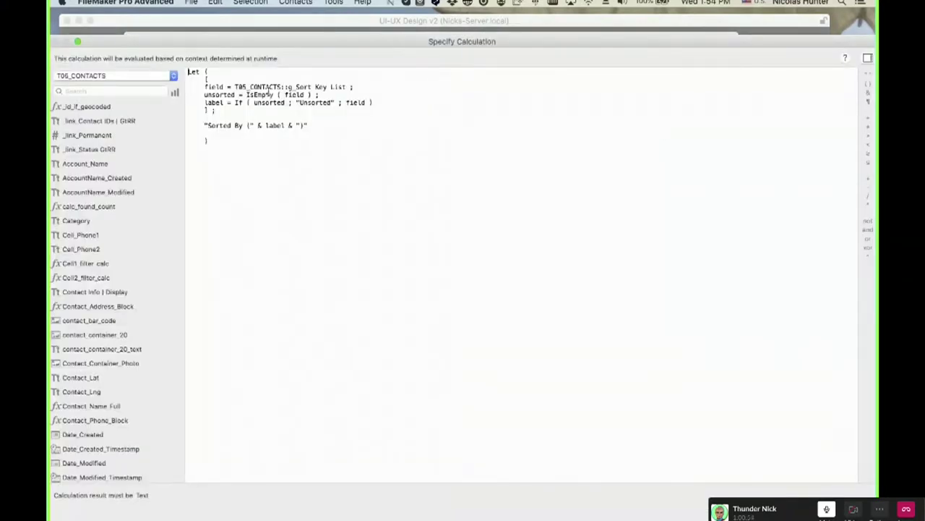
Highlight the T05_CONTACTS::g_Sort Key List reference and the unsorted variable with its IsEmpty test of field.
drag(235, 86, 349, 87)
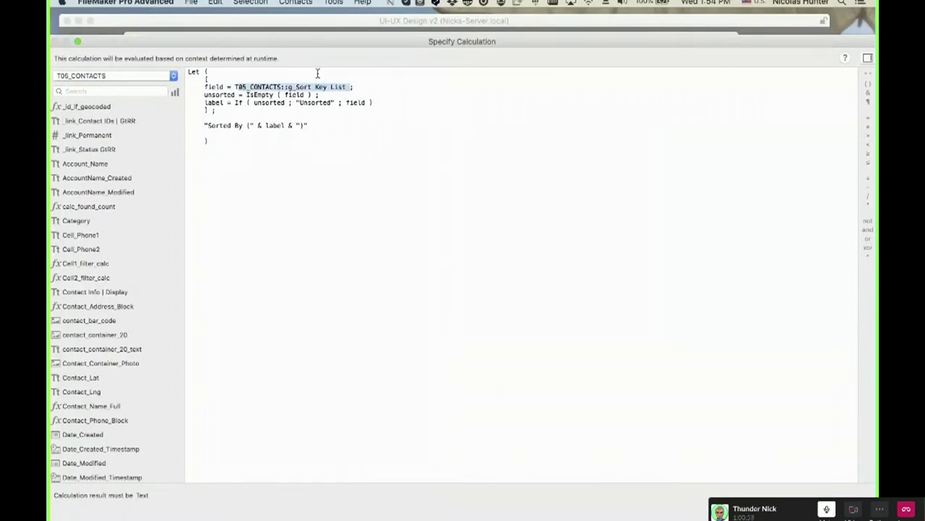
click(218, 94)
double_click(218, 94)
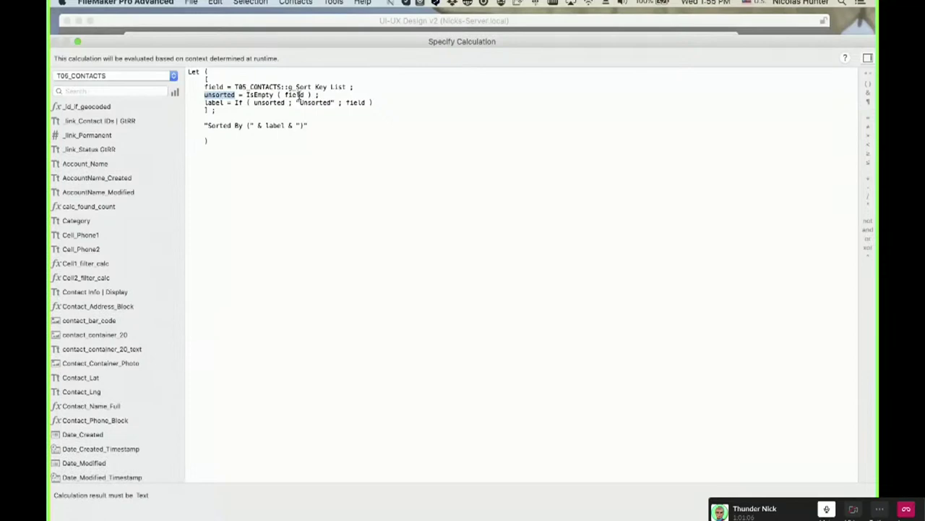
drag(234, 87, 347, 88)
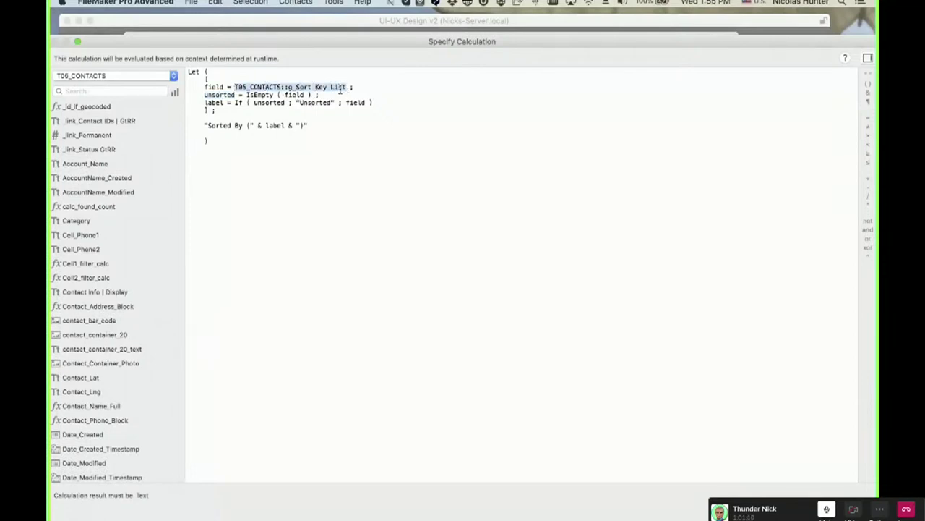
double_click(298, 94)
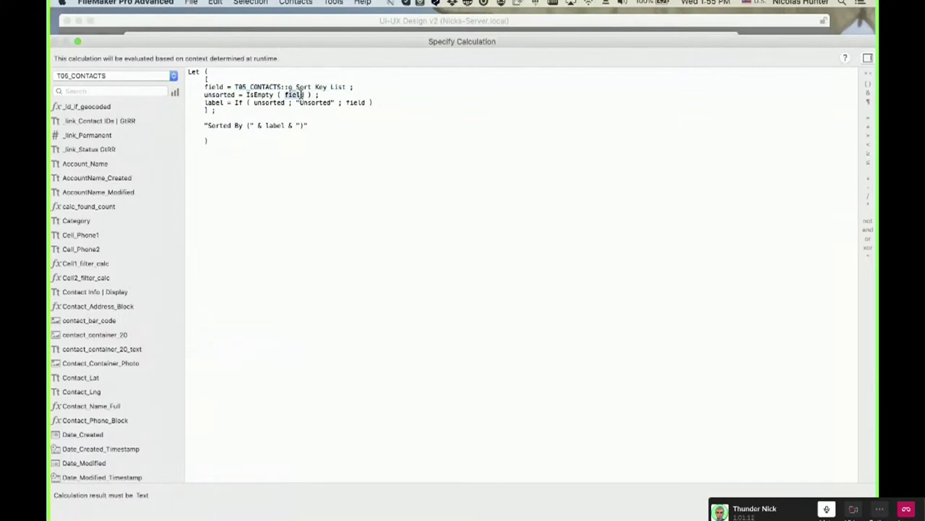
double_click(210, 95)
Highlight the label variable's If arguments: the unsorted condition, the "Unsorted" text and the field value.
click(211, 104)
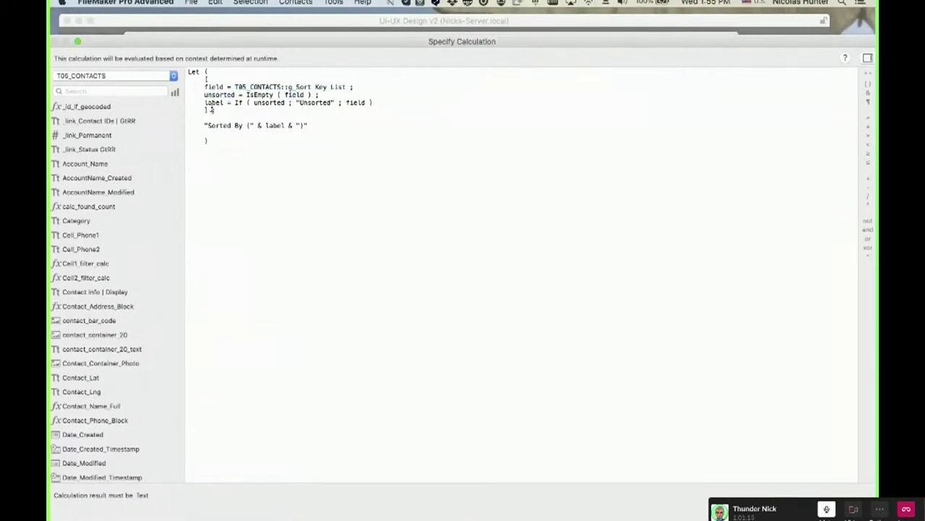
double_click(265, 102)
double_click(318, 103)
double_click(355, 102)
triple_click(257, 77)
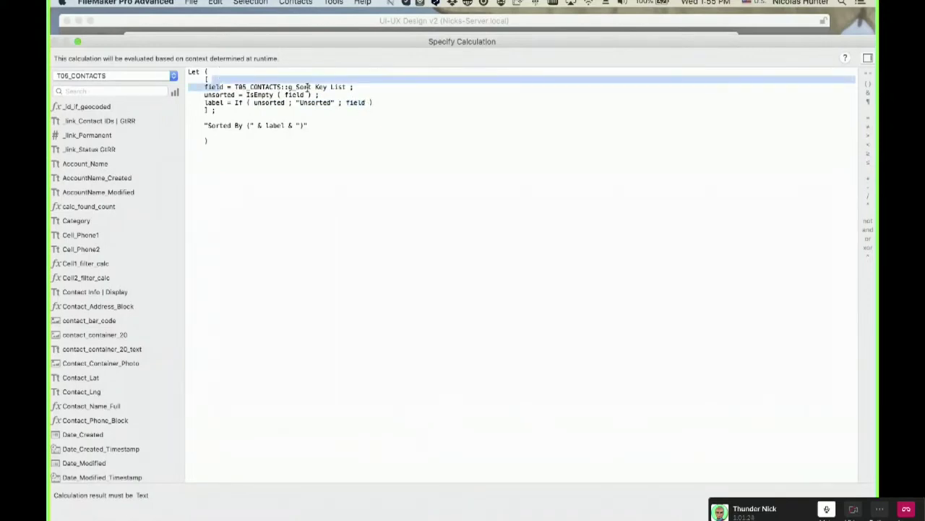
Highlight the "Sorted By" result expression, then close the calculation and cancel out of the custom menu editing.
drag(204, 124, 324, 126)
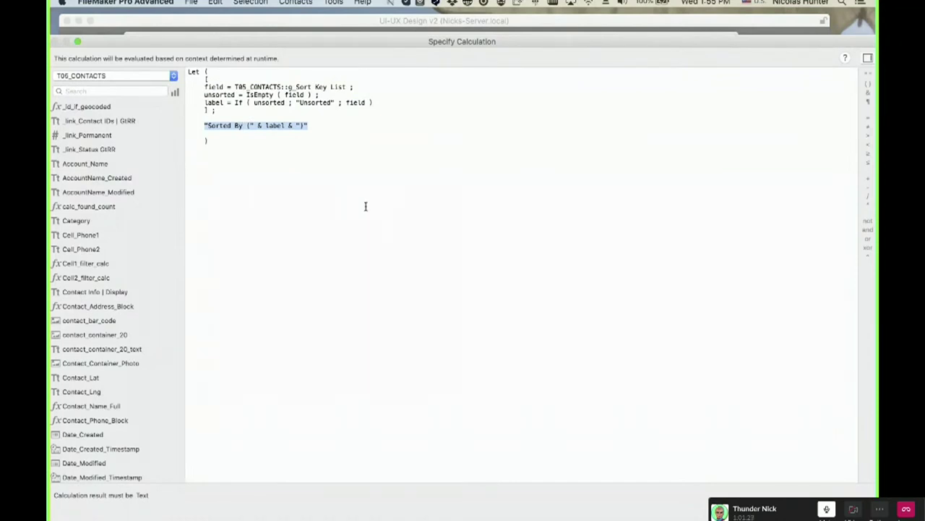
click(236, 124)
click(292, 138)
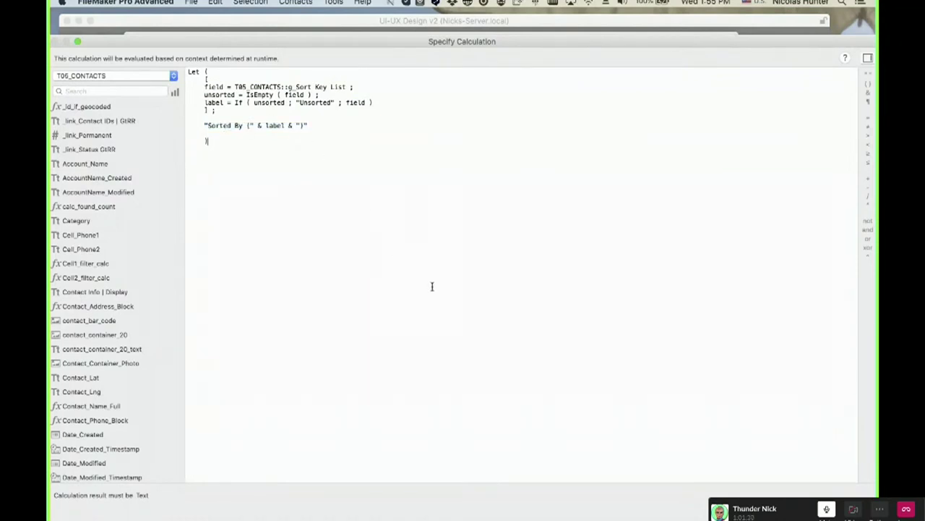
key(KP_Enter)
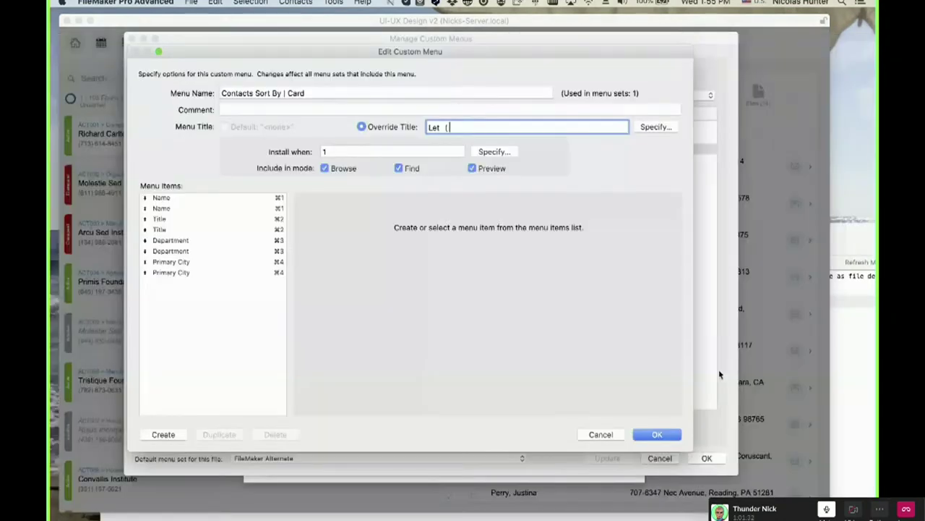
click(611, 434)
key(Escape)
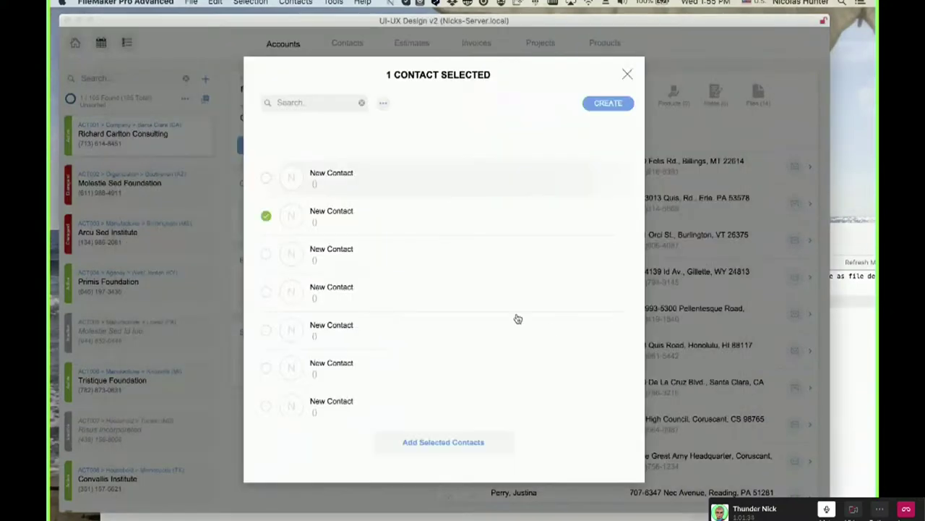
Look over the Sort By choices in the contact picker's options and close the picker.
click(383, 103)
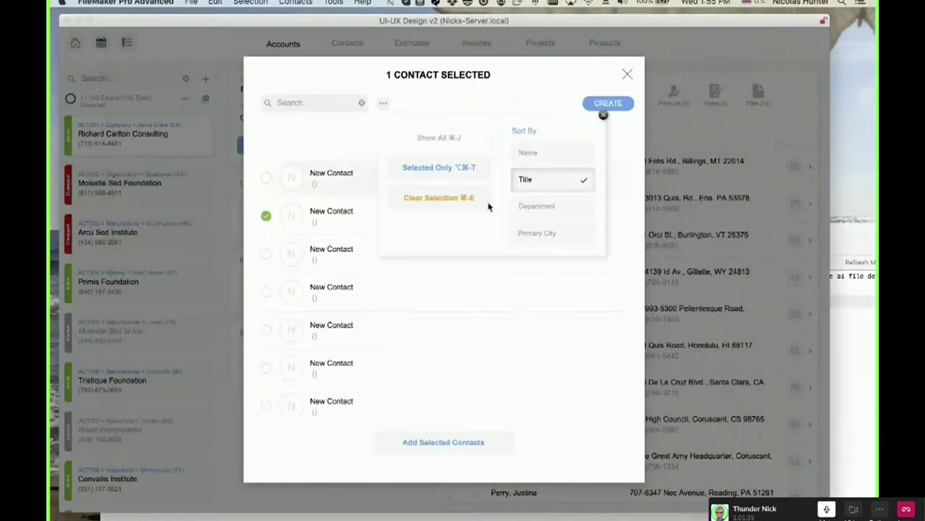
click(527, 217)
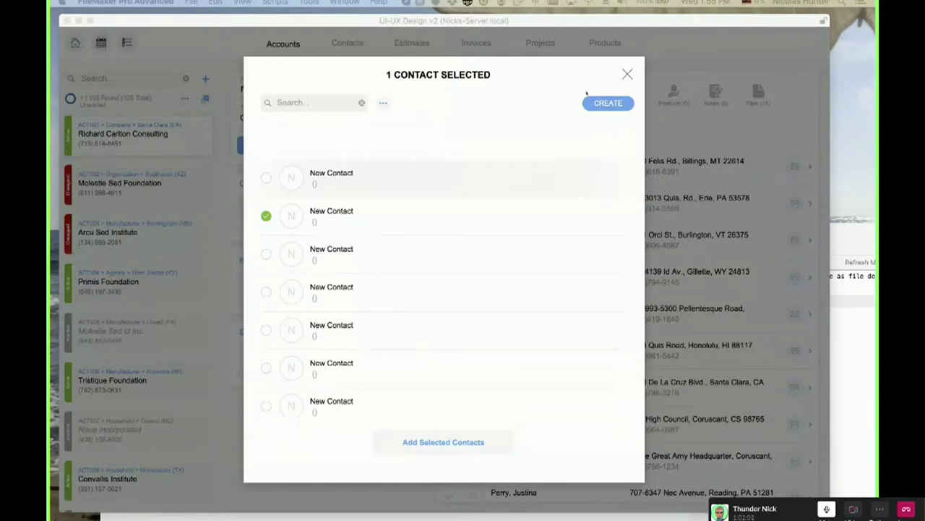
click(627, 75)
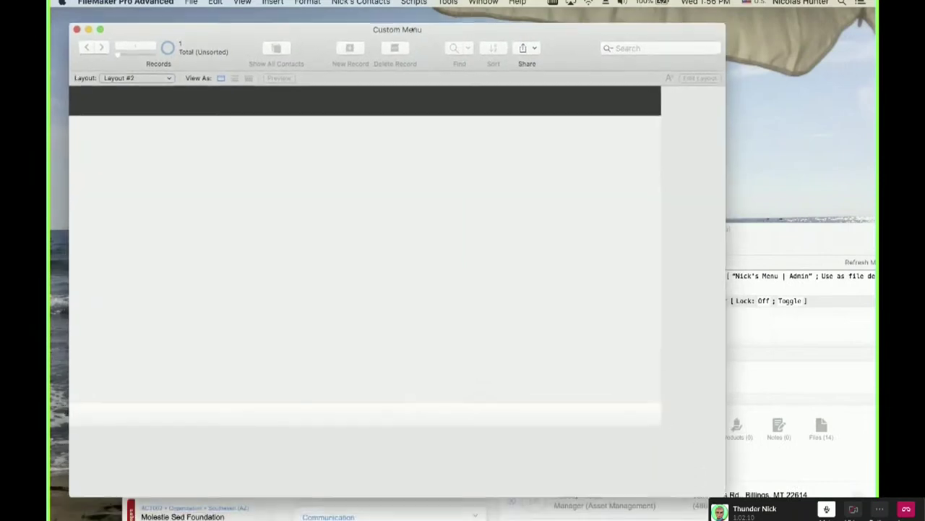
Switch the Custom Menu file from the Users menu set to the Admin menu set.
click(415, 3)
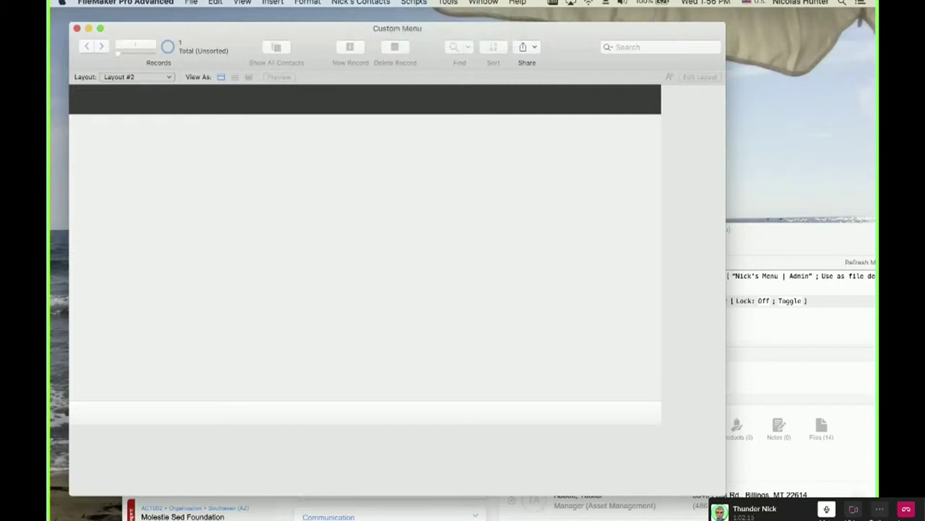
mouse_move(448, 3)
mouse_move(462, 57)
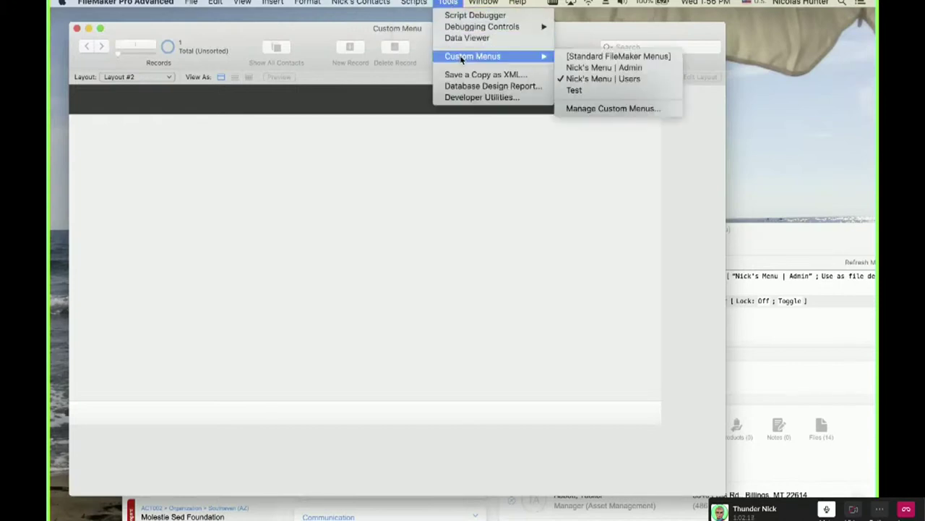
click(564, 78)
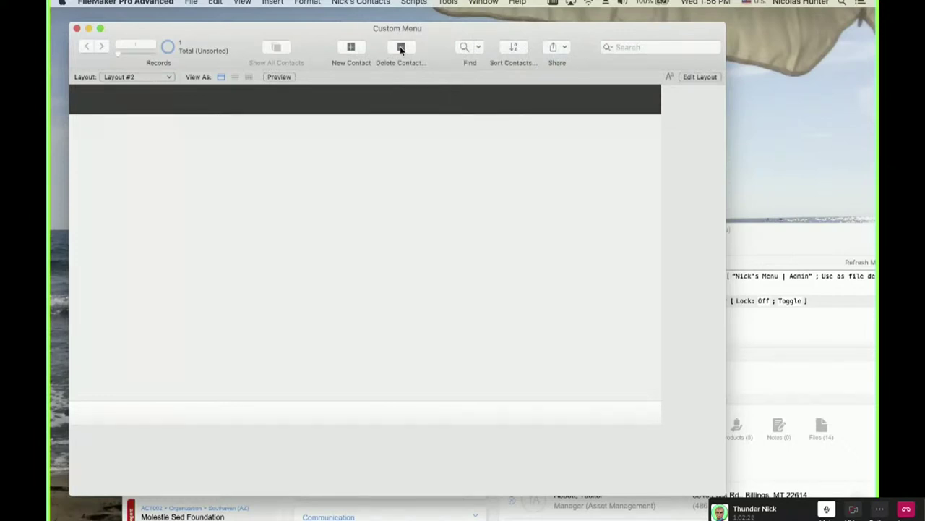
Open the Script Workspace for the Custom Menu file.
click(413, 2)
click(448, 2)
click(448, 2)
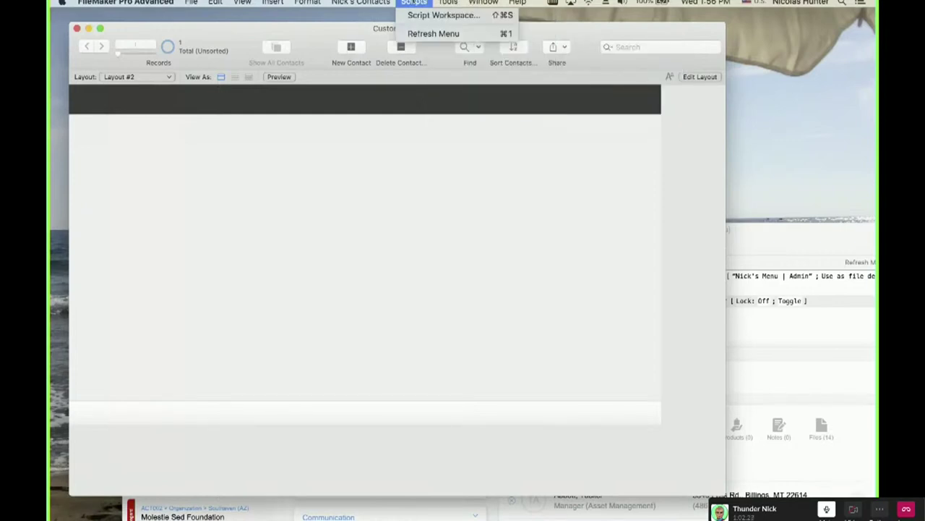
click(416, 16)
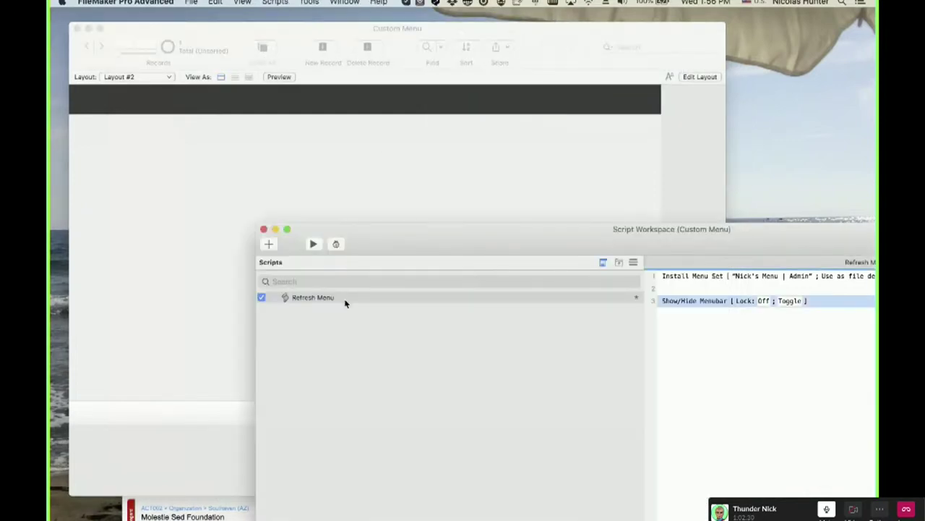
Duplicate the Refresh Menu script, saving all unsaved script changes.
click(345, 298)
click(313, 244)
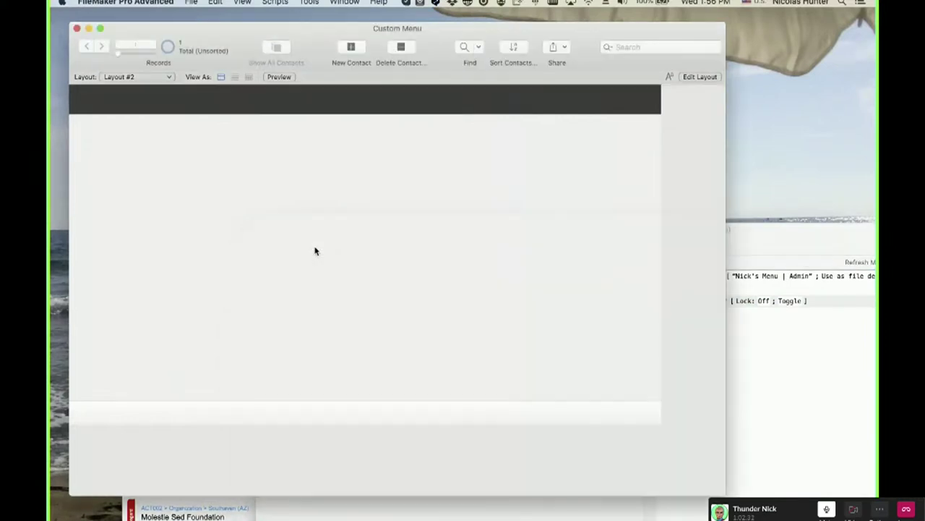
click(511, 187)
click(760, 357)
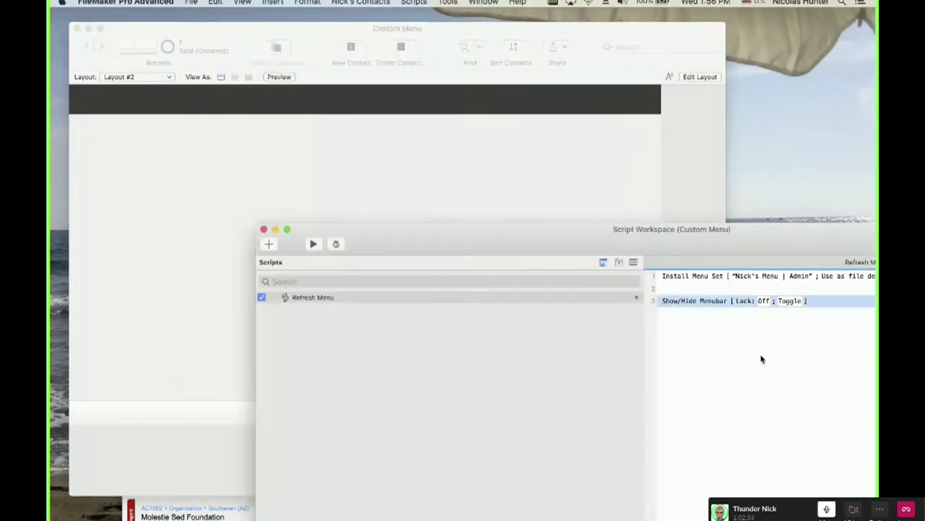
click(342, 298)
key(super+r)
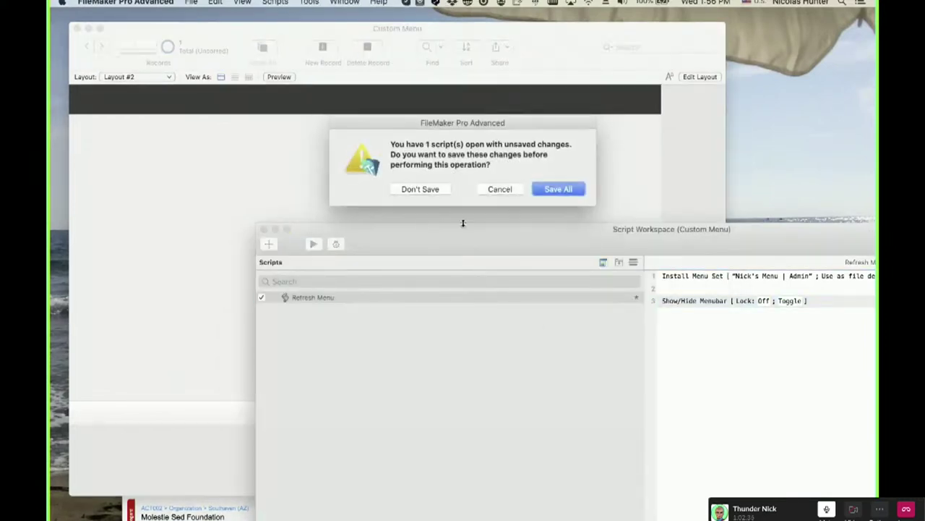
click(559, 194)
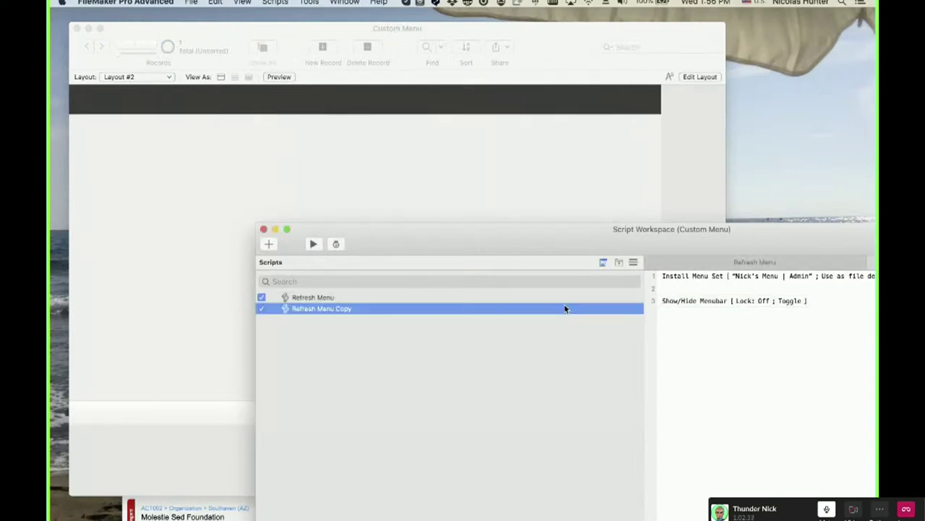
Rename the duplicated Refresh Menu script to New Record.
click(344, 297)
click(311, 310)
click(325, 310)
text(New)
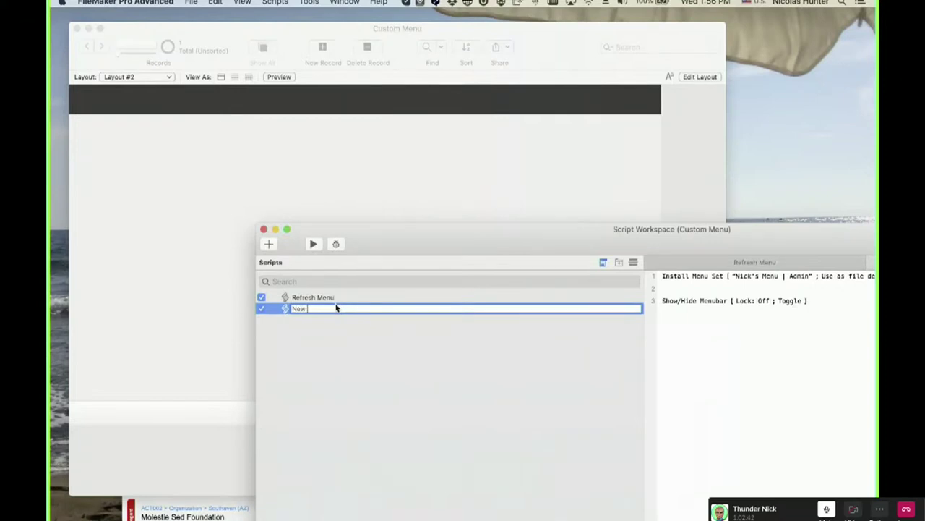
click(419, 323)
click(397, 311)
Delete all script steps from the New Record script.
click(694, 311)
key(super+a)
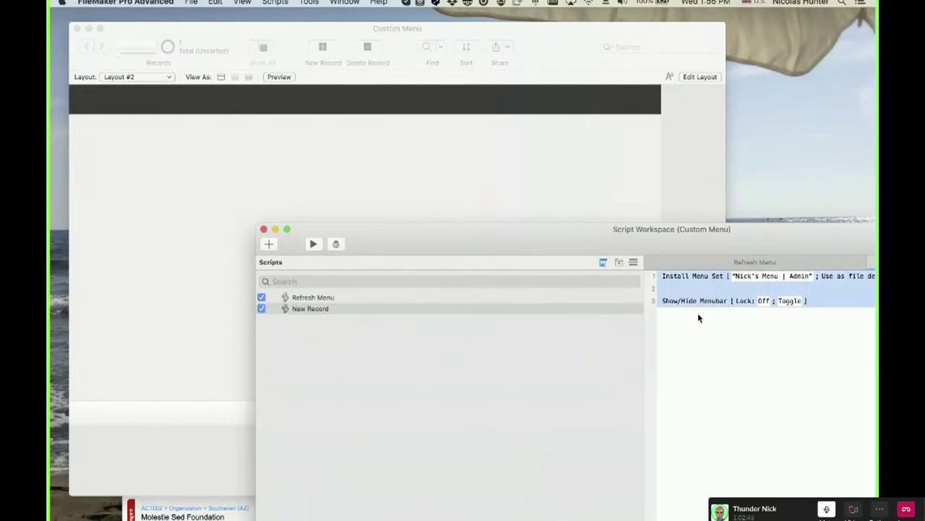
key(BackSpace)
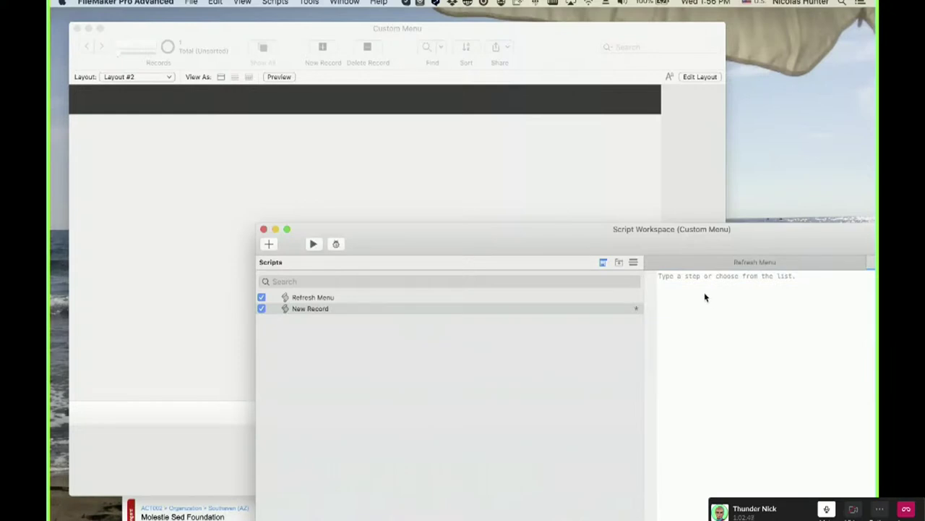
Add a Show Custom Dialog step titled "Hello" to the New Record script and save the script.
click(680, 278)
text(Show)
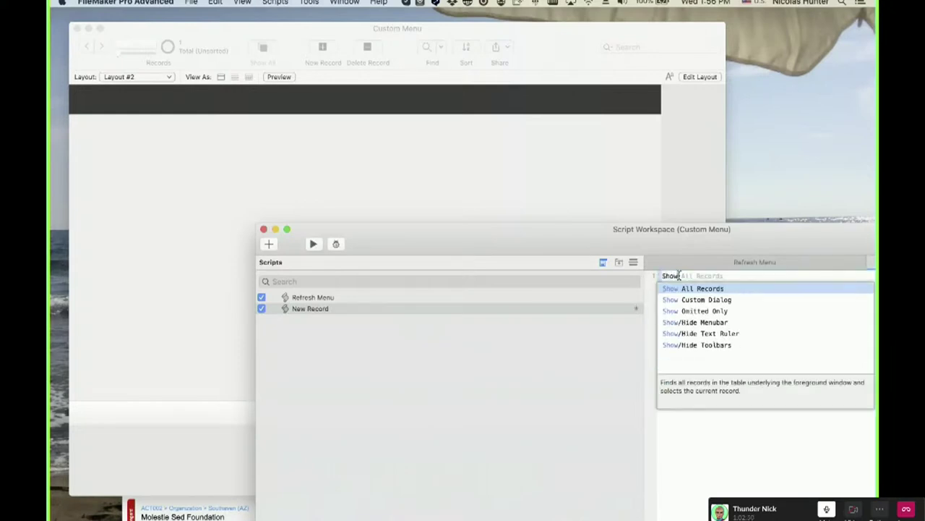
key(Down)
key(Return)
text(Hello)
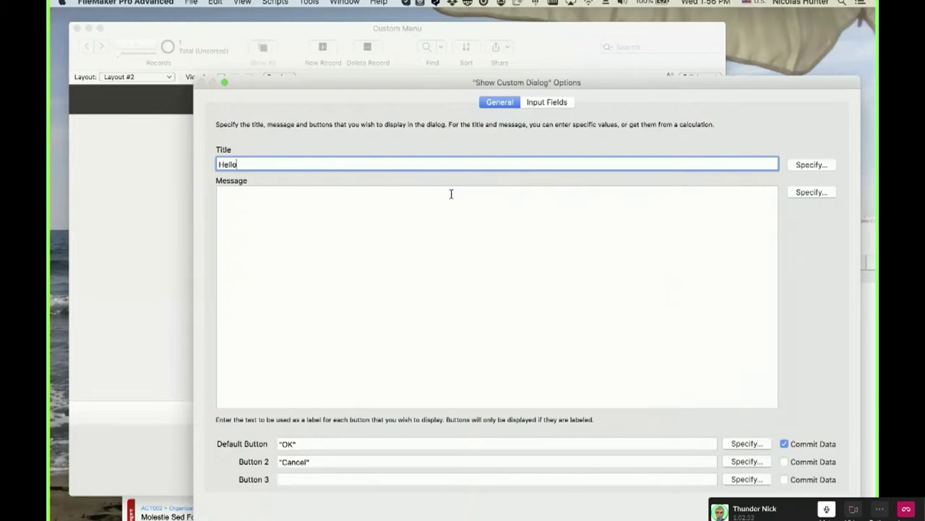
click(826, 495)
click(801, 420)
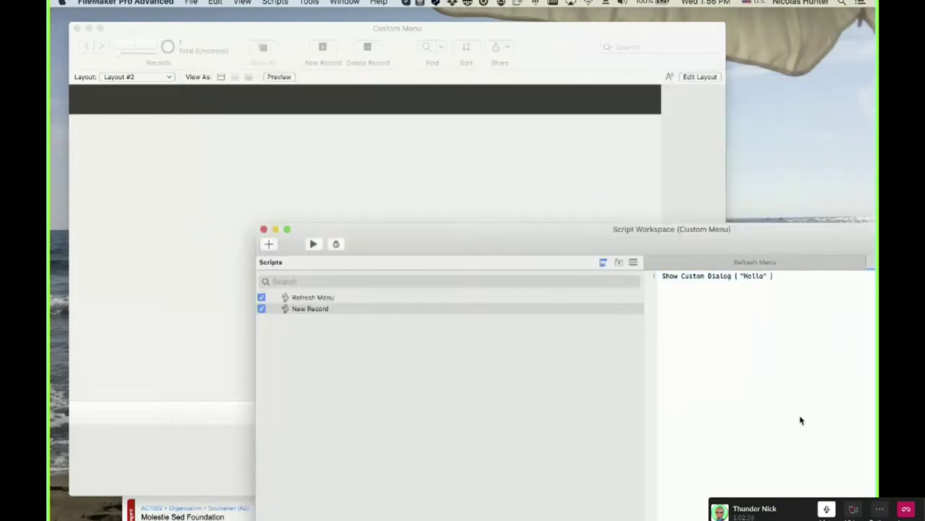
Open the custom menu management dialog and widen the Menu Name column to fit the full menu names.
click(455, 159)
click(414, 2)
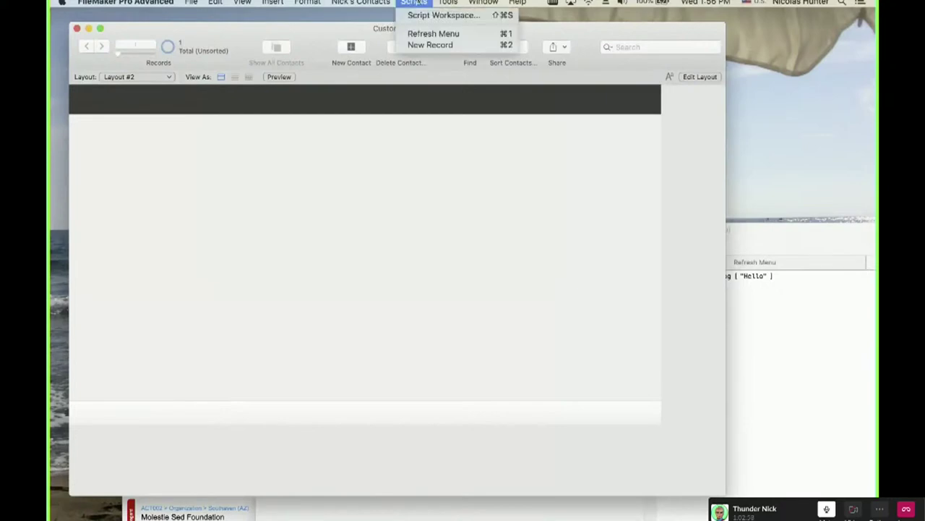
mouse_move(448, 3)
mouse_move(521, 58)
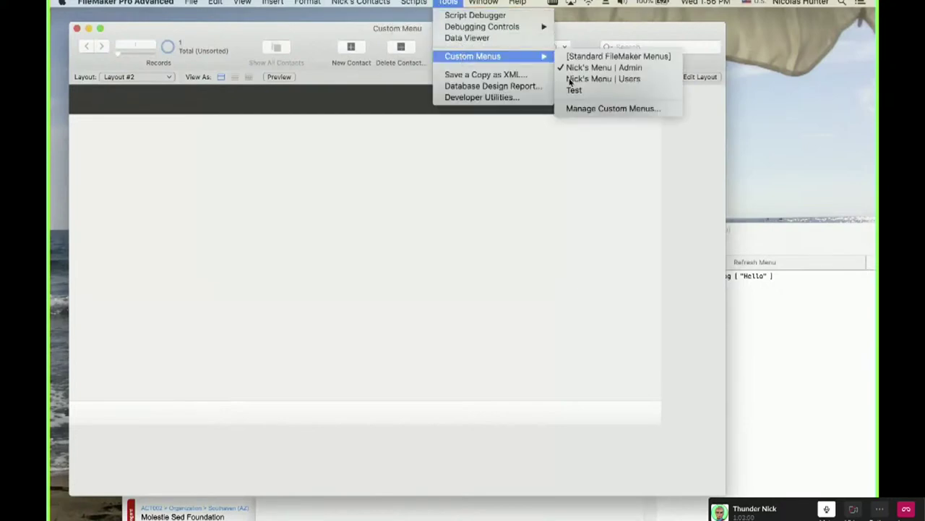
click(587, 109)
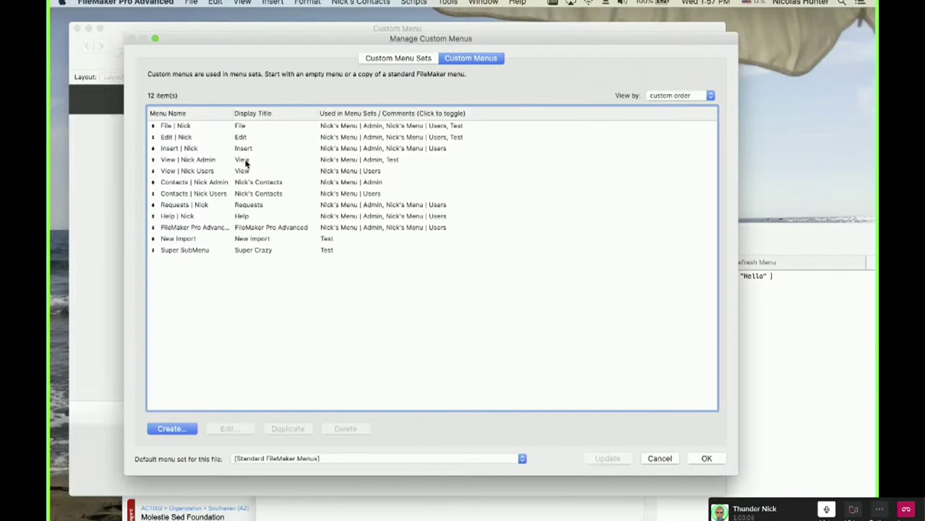
double_click(245, 159)
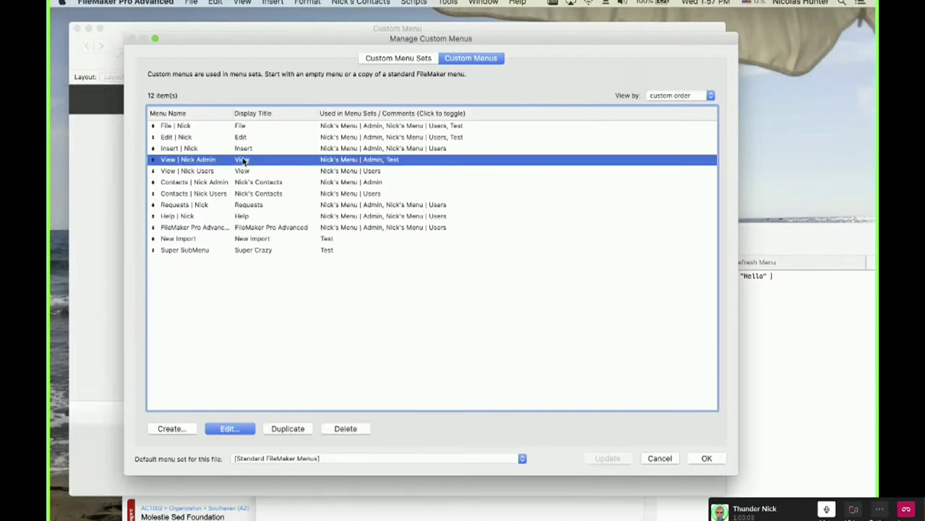
key(Escape)
double_click(231, 113)
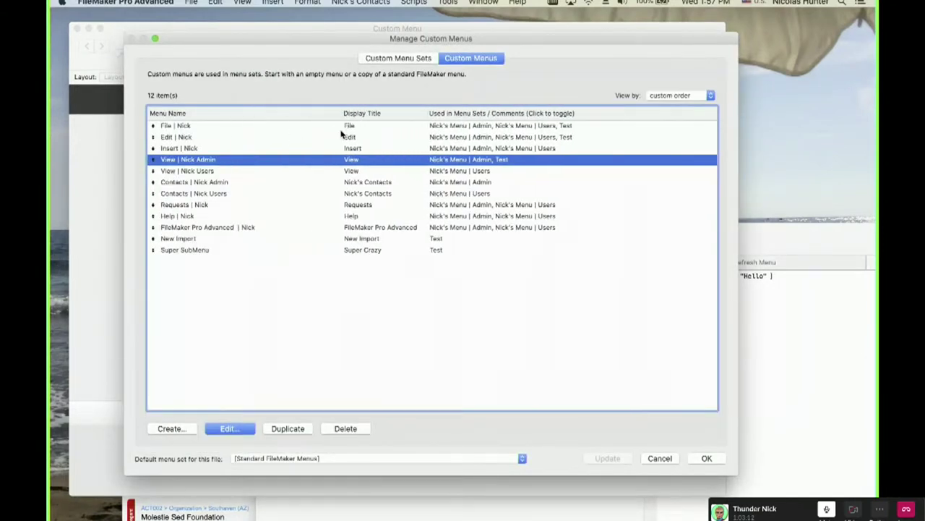
Override the New Contact item's action in the admin Contacts menu to perform the New Record script, and save the menu changes.
double_click(227, 182)
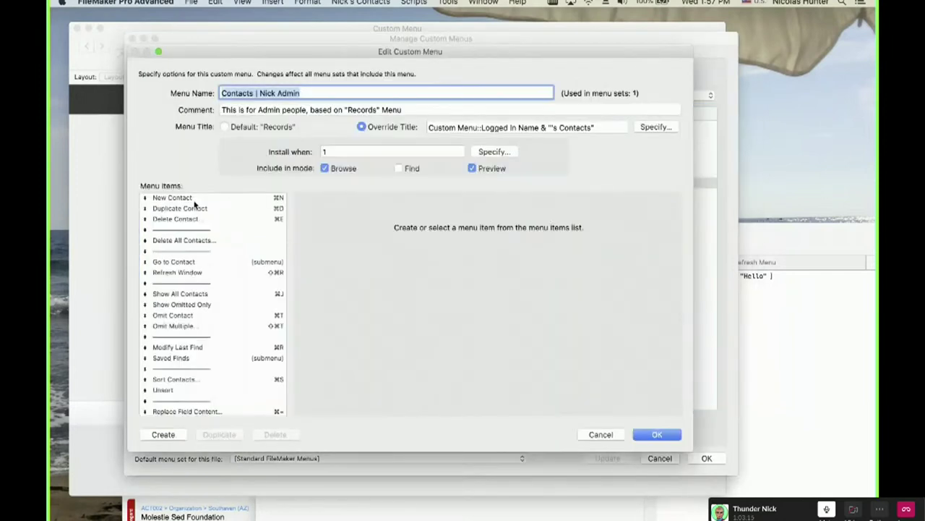
click(194, 203)
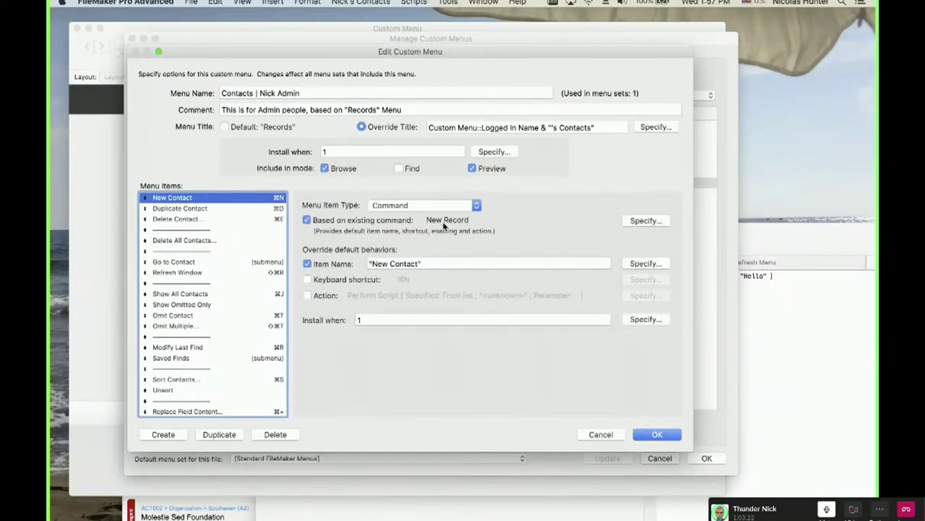
click(316, 296)
click(244, 62)
click(174, 148)
double_click(173, 153)
click(652, 417)
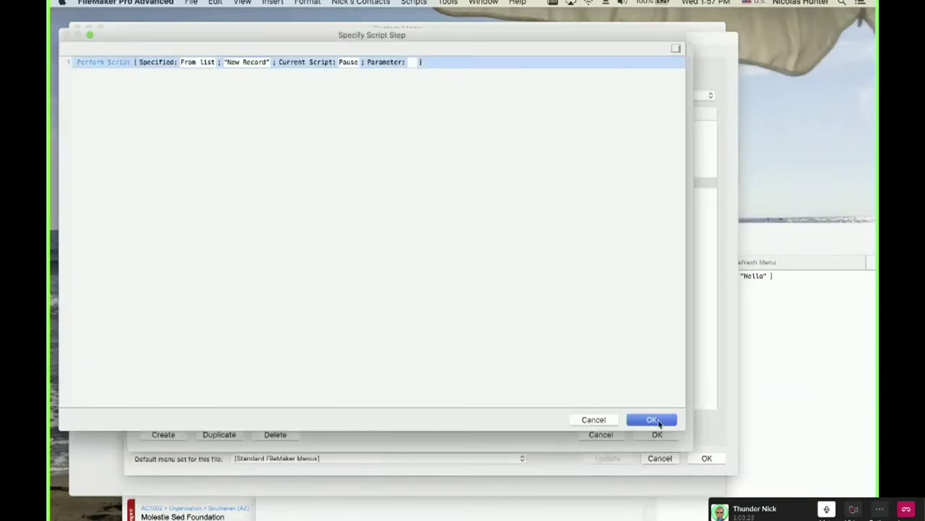
click(657, 433)
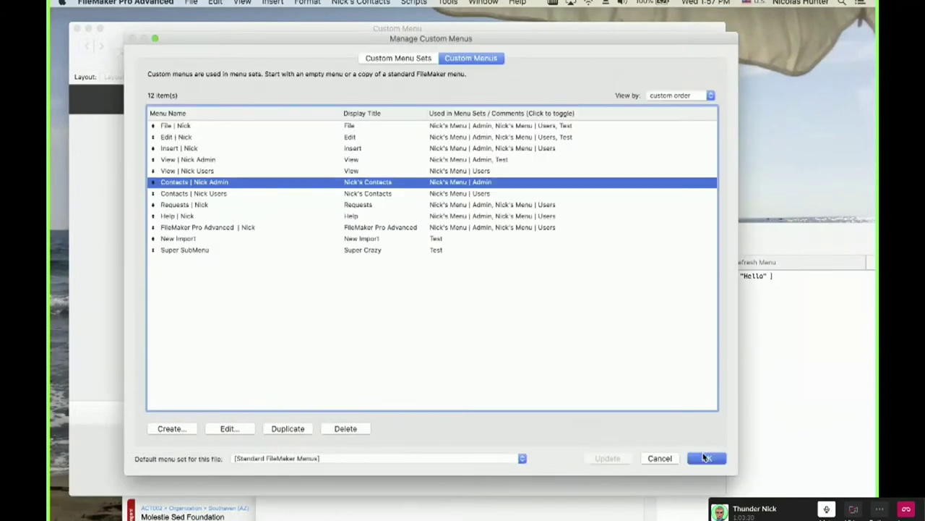
key(Return)
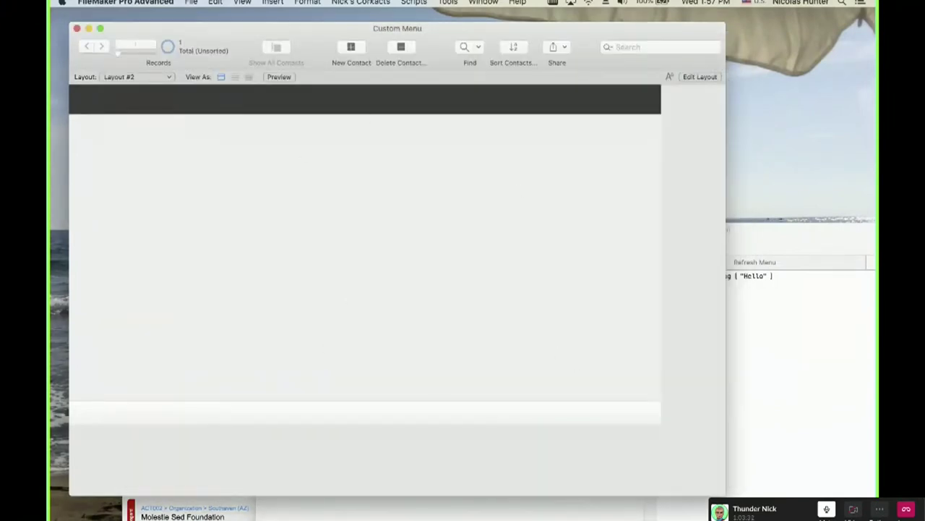
Test the New Contact command and dismiss the "Hello" dialog.
click(358, 2)
click(358, 3)
click(351, 47)
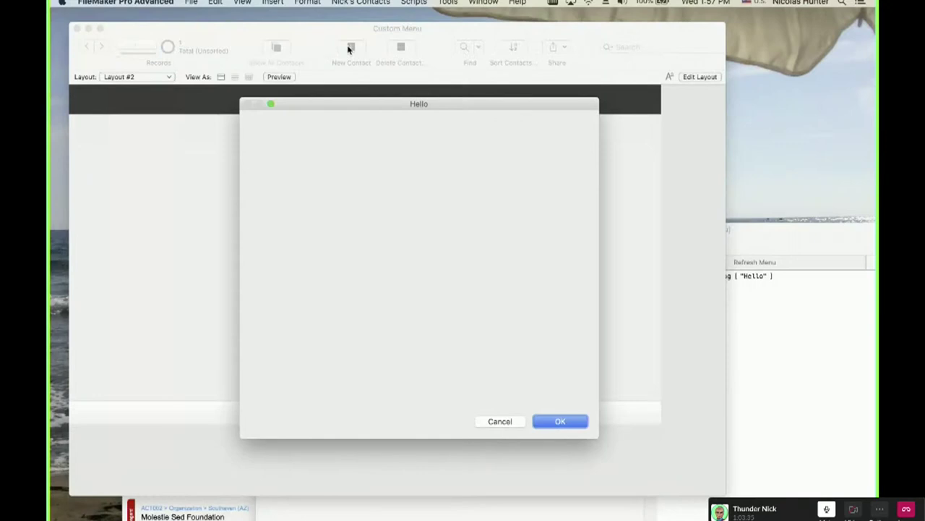
click(544, 423)
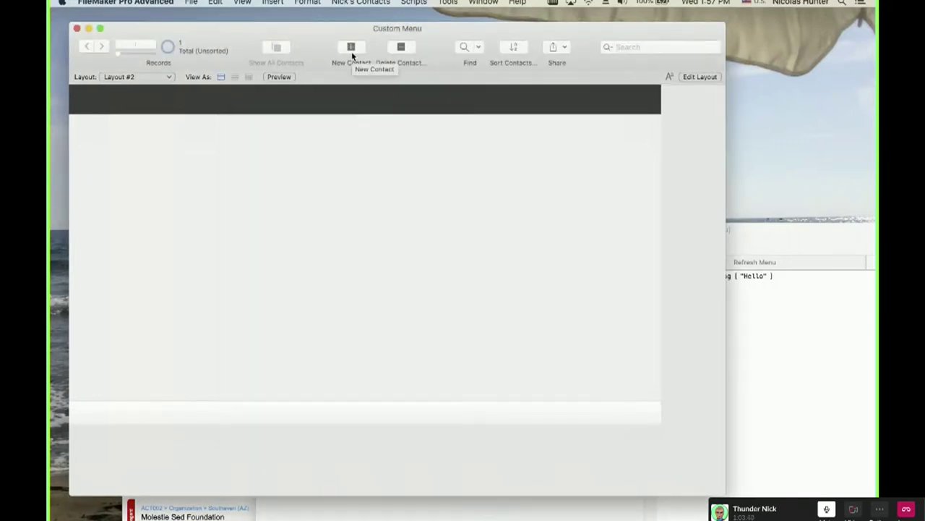
Review the New Contact item's action override in the admin Contacts menu and close the custom menu settings without changes.
click(414, 3)
mouse_move(448, 3)
mouse_move(473, 56)
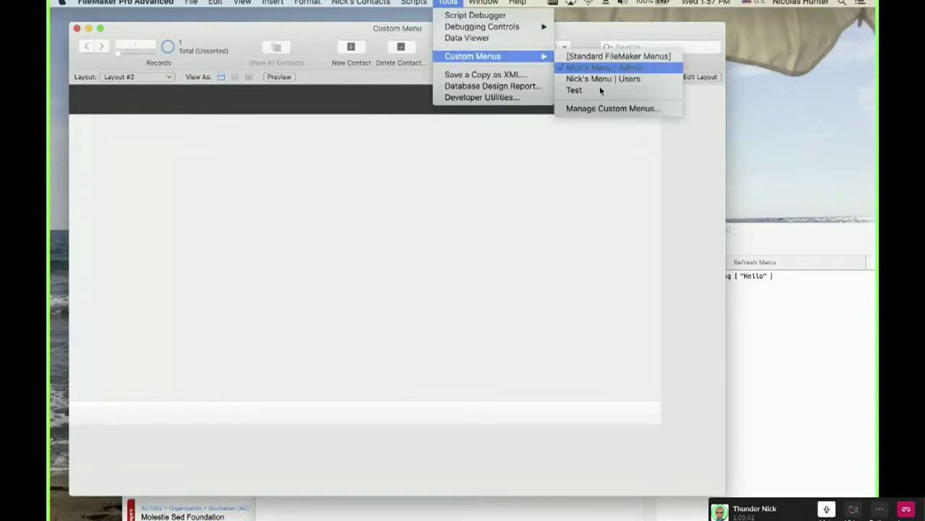
click(609, 110)
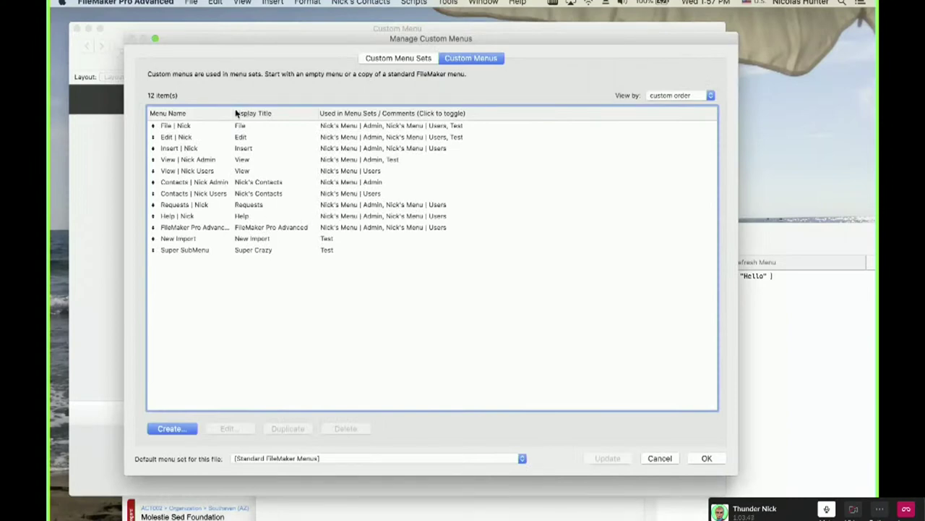
drag(233, 113, 311, 113)
click(219, 182)
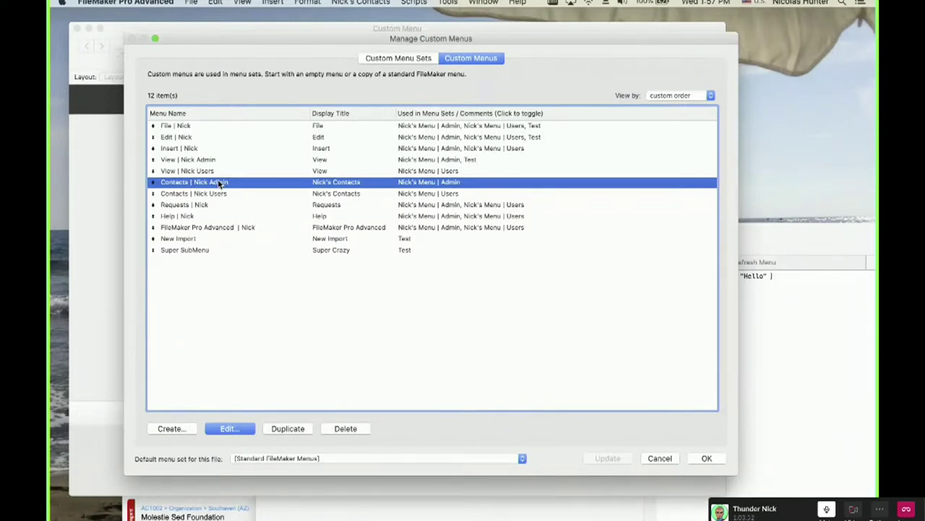
drag(259, 45, 281, 128)
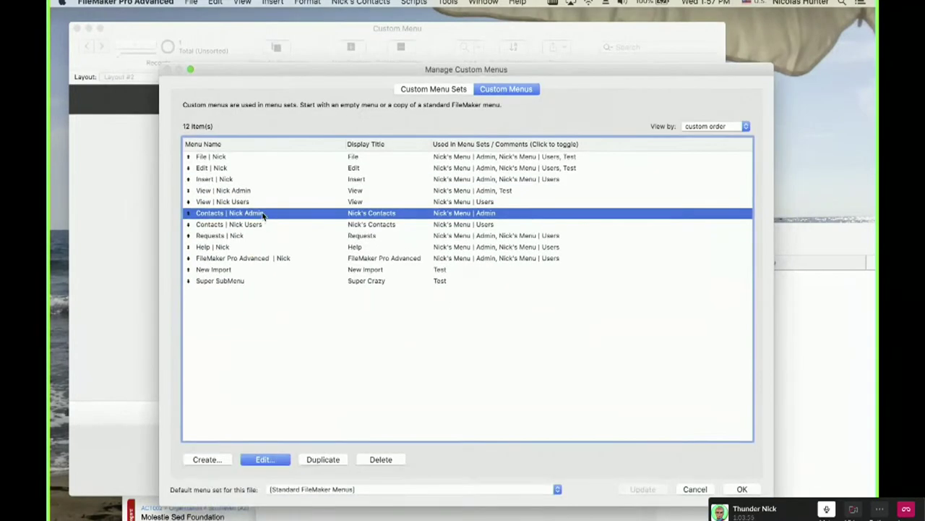
double_click(263, 212)
click(196, 199)
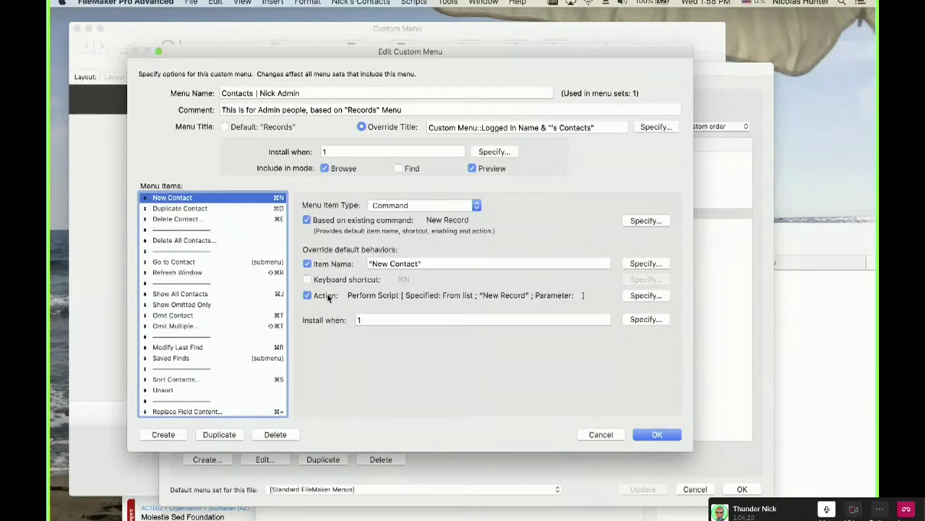
click(599, 433)
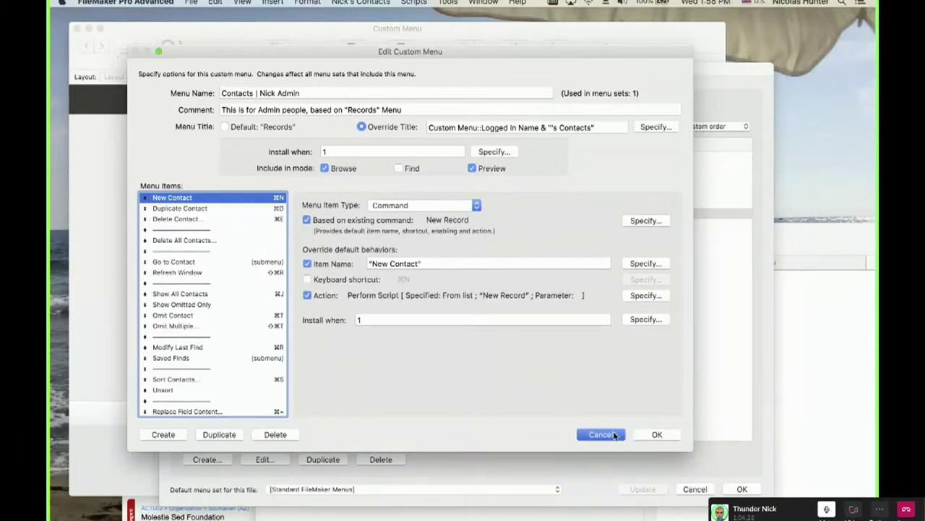
click(693, 490)
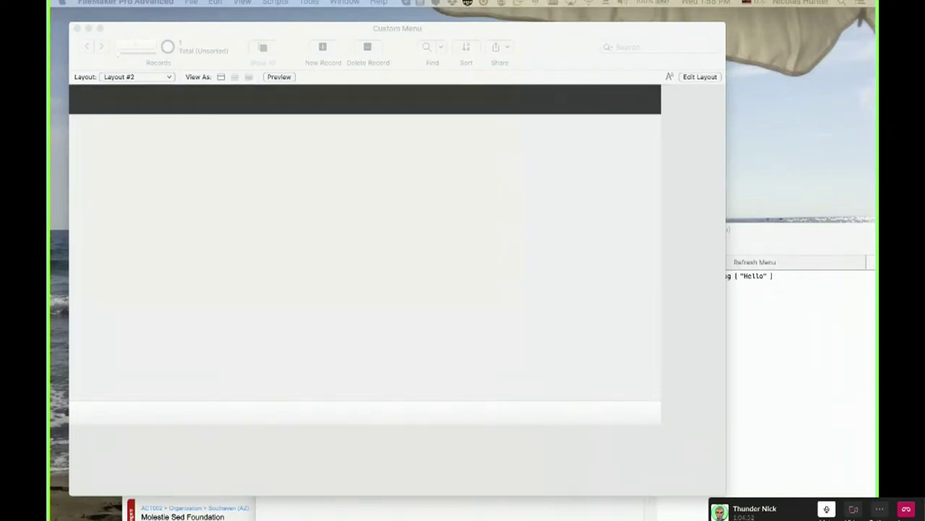
Examine the display and customization options offered for the Custom Menu window's toolbar.
click(560, 32)
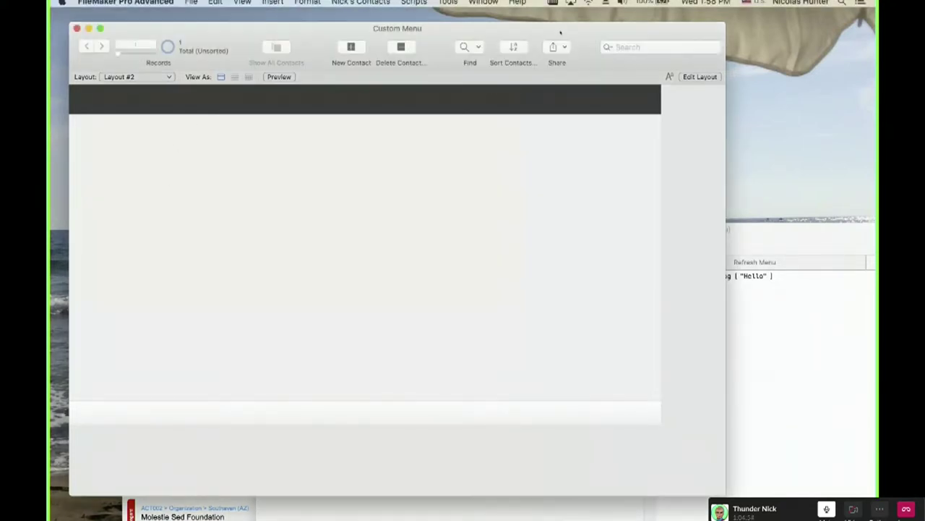
right_click(589, 54)
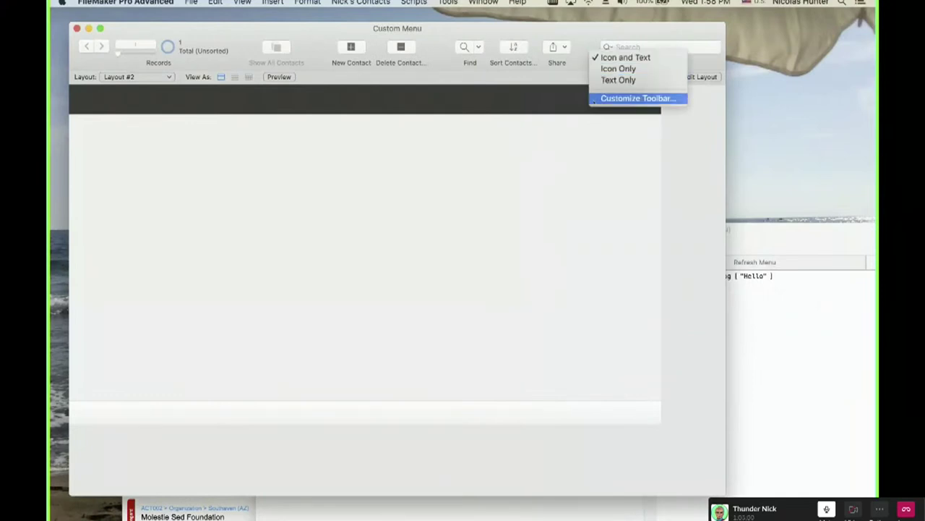
click(581, 30)
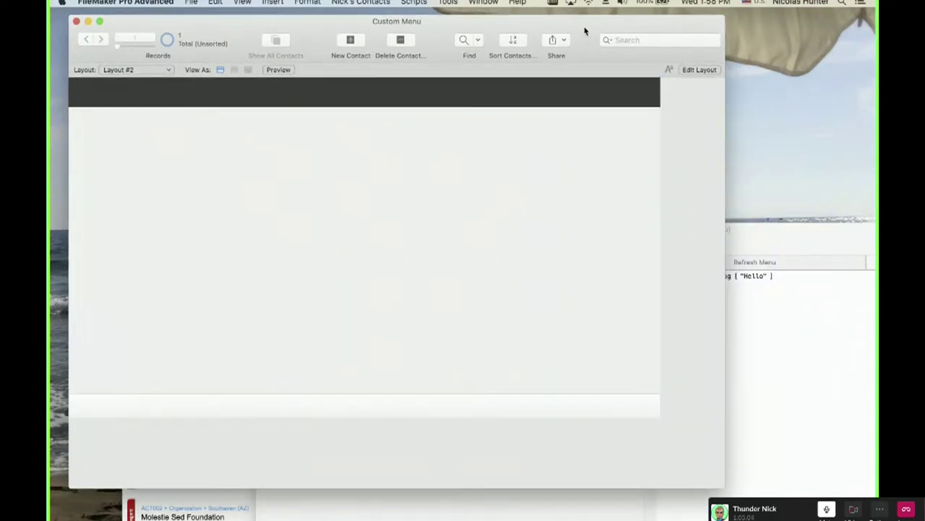
right_click(581, 45)
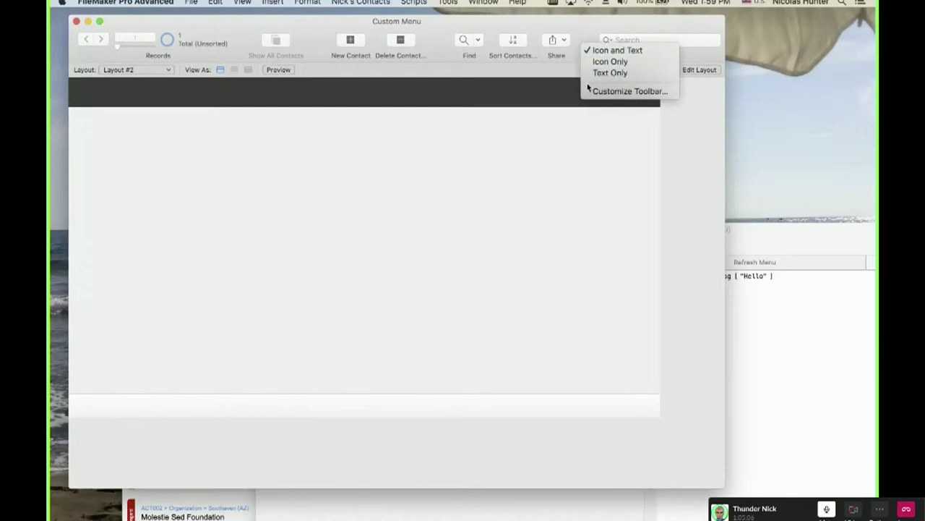
click(583, 115)
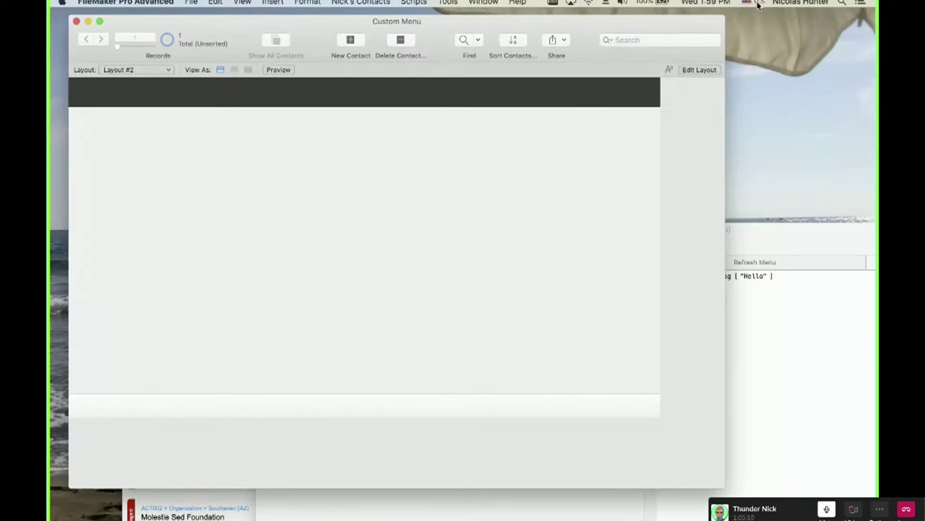
click(796, 3)
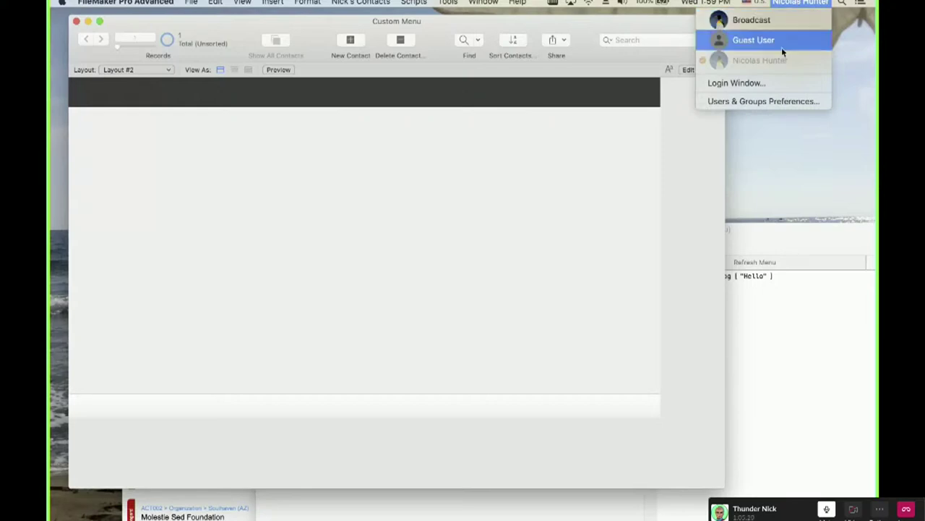
click(694, 76)
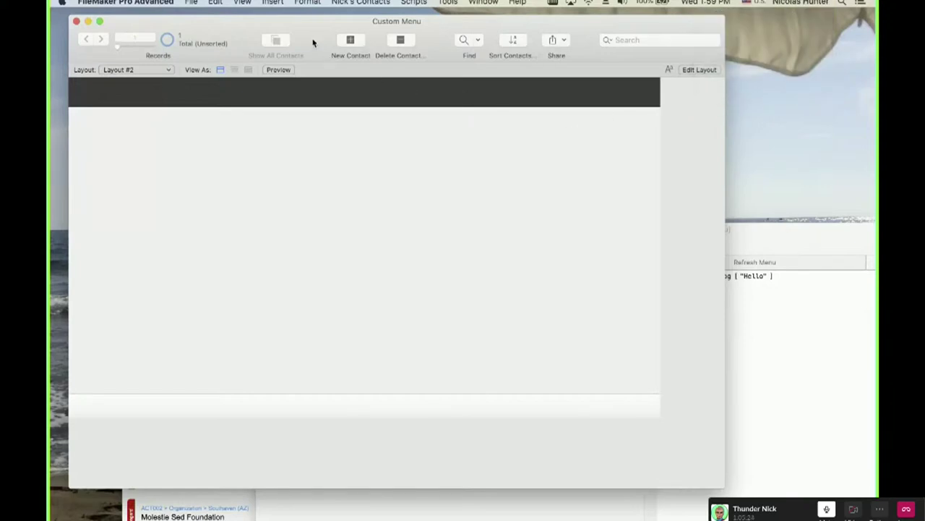
right_click(588, 40)
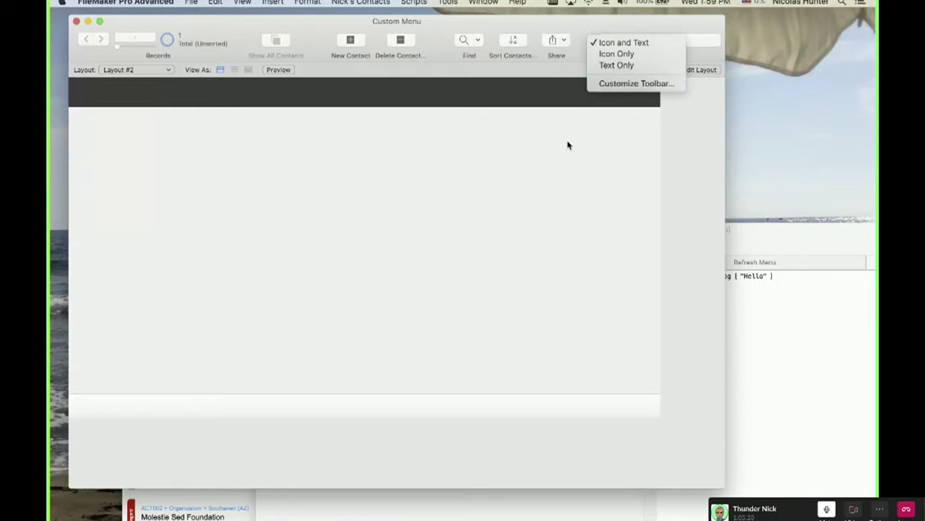
click(553, 163)
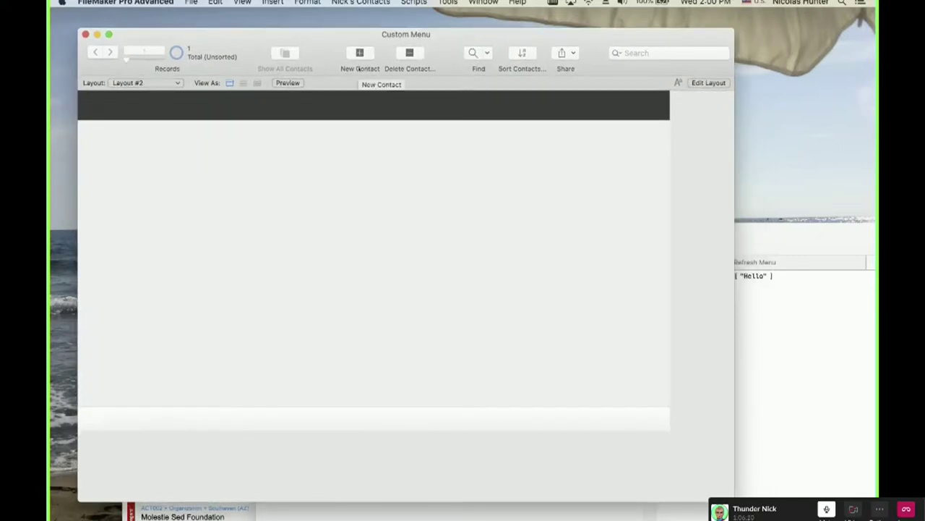
Shrink the Custom Menu window and open the list of custom menus.
drag(709, 488, 671, 413)
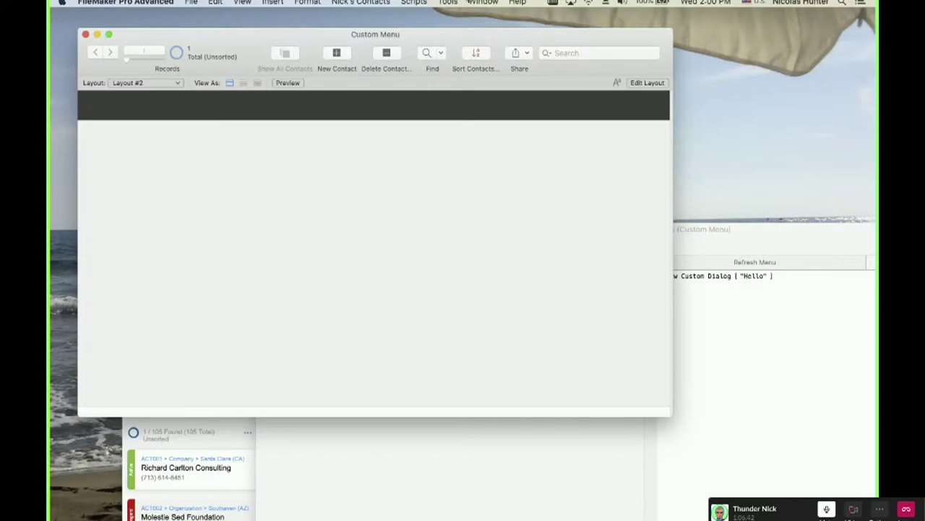
click(468, 2)
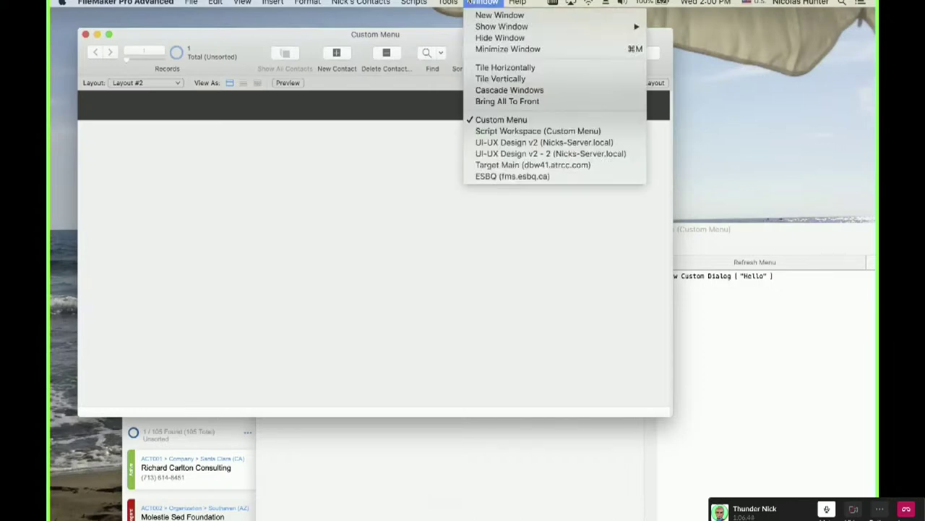
mouse_move(449, 2)
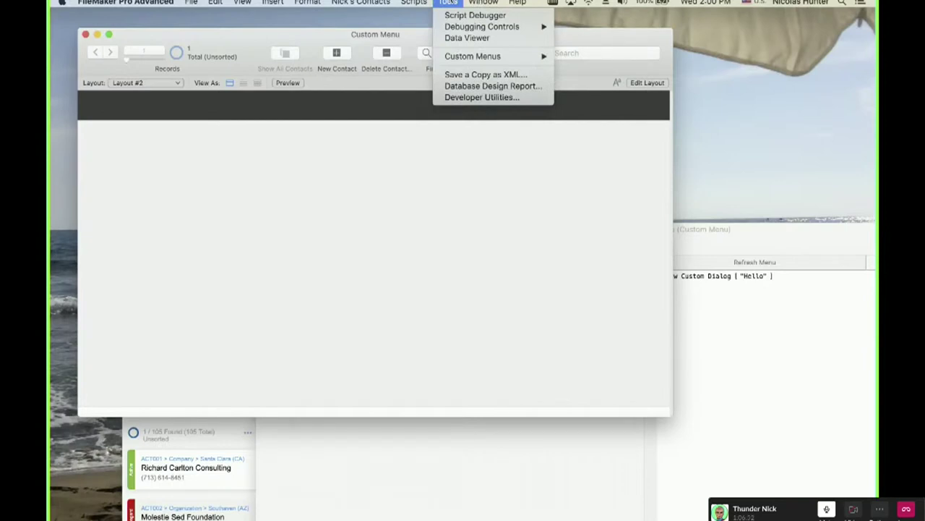
mouse_move(464, 57)
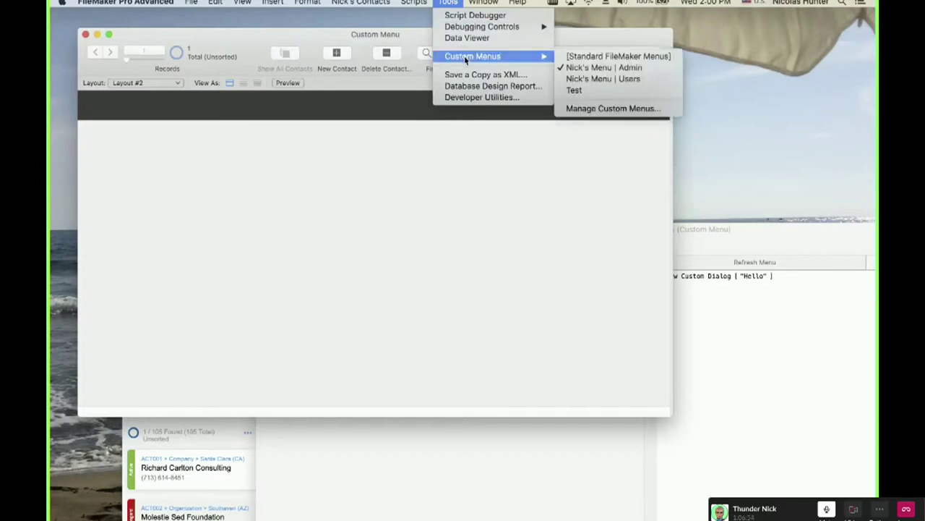
click(567, 108)
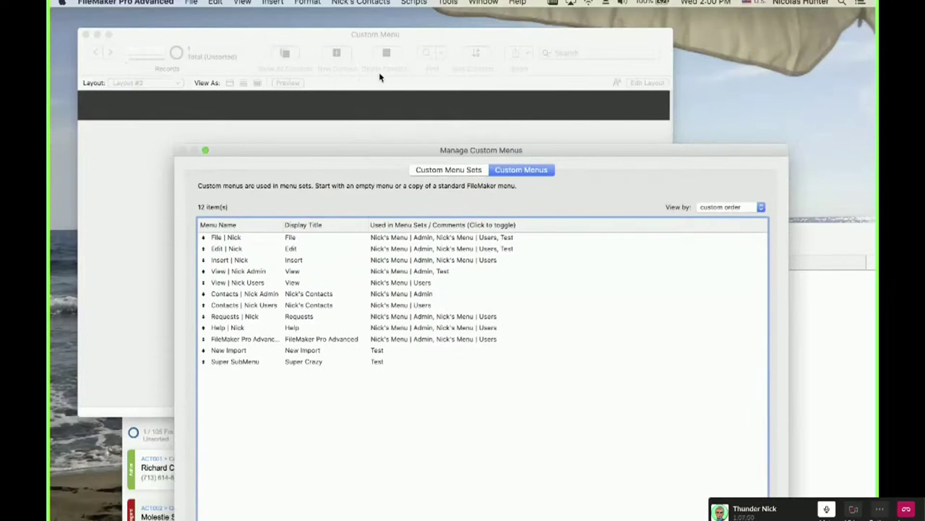
double_click(341, 271)
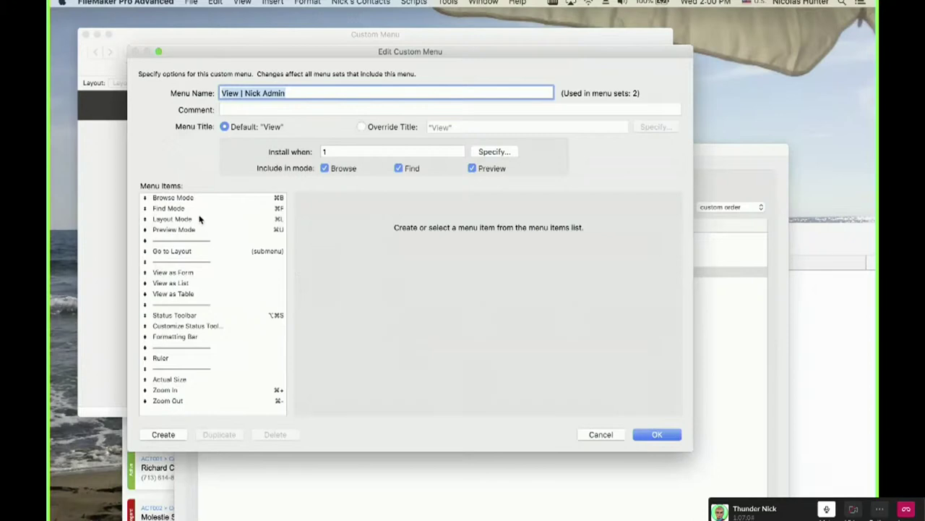
key(Escape)
Lengthen the New Contact item's name in the admin Contacts menu with "From the Awesome" plus the presenter's first name, and save the menu changes.
double_click(262, 294)
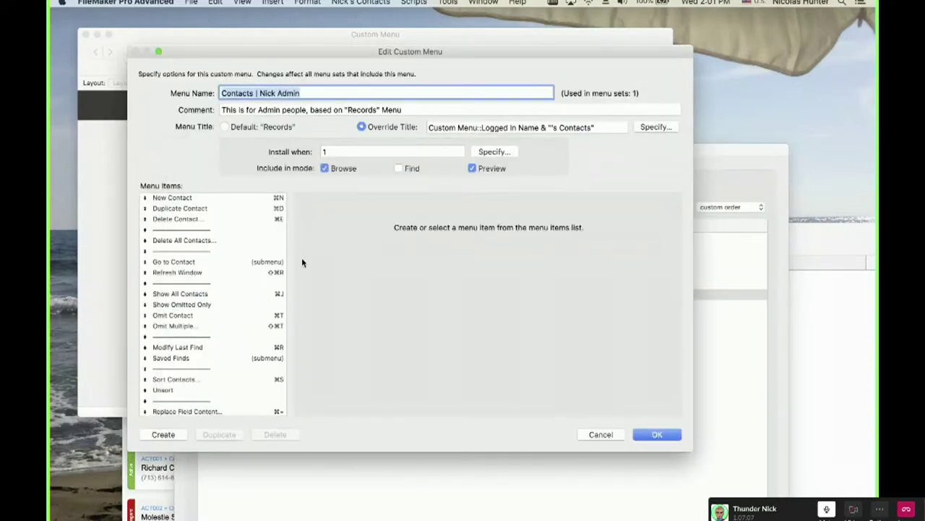
click(214, 204)
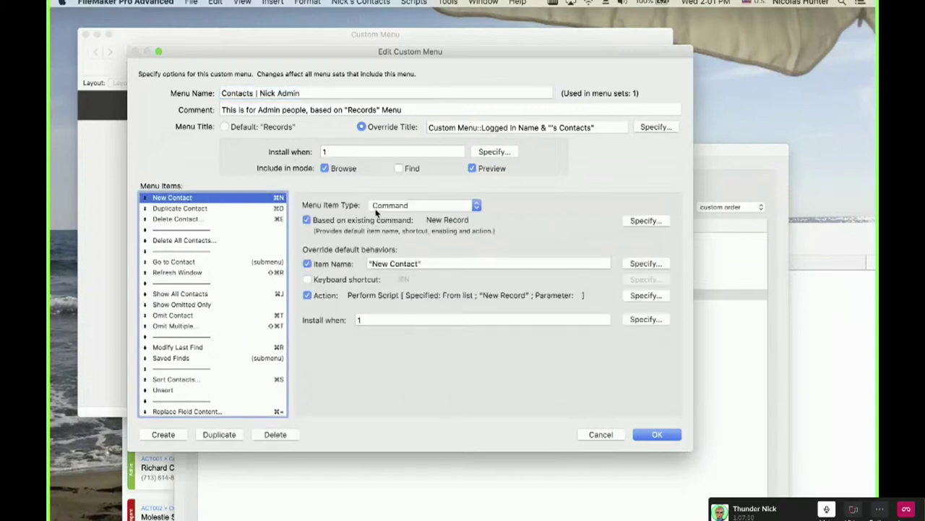
click(419, 264)
text(Fo)
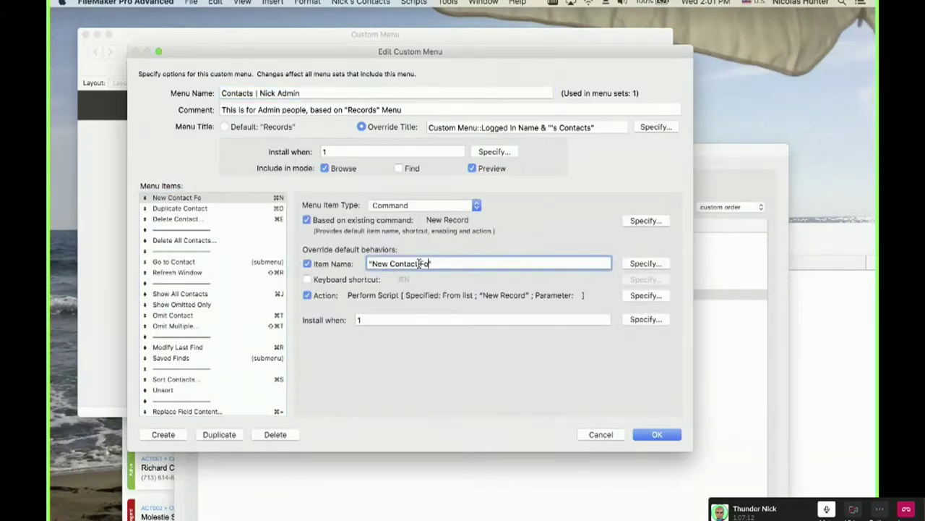
text(rom the Awesome Nick)
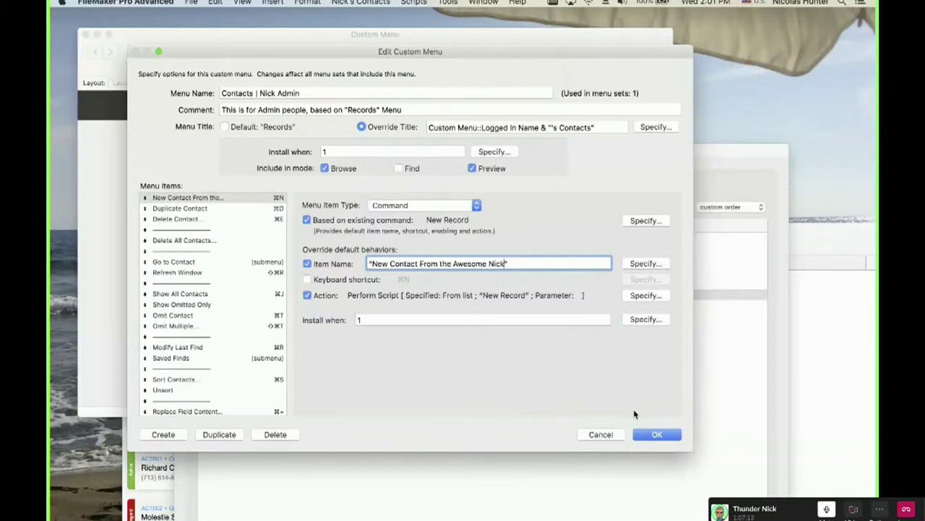
click(642, 439)
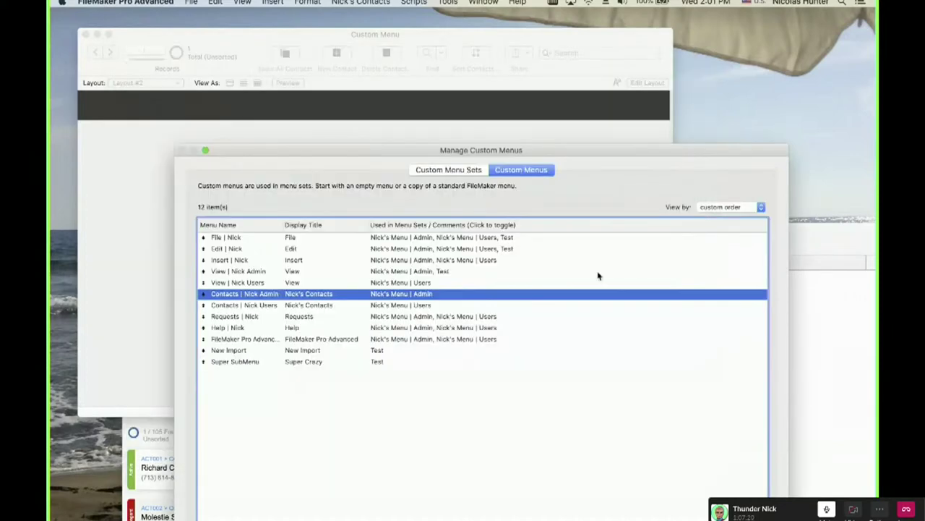
drag(406, 160, 364, 64)
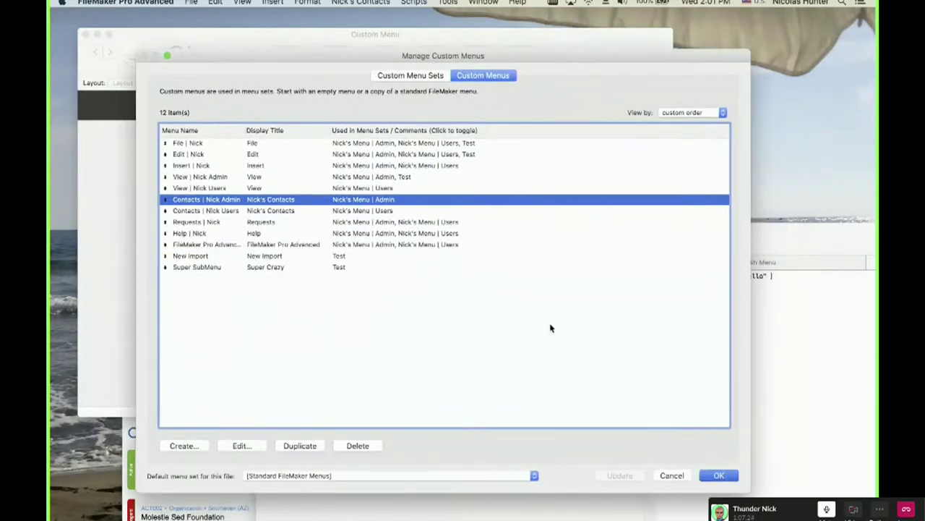
key(Return)
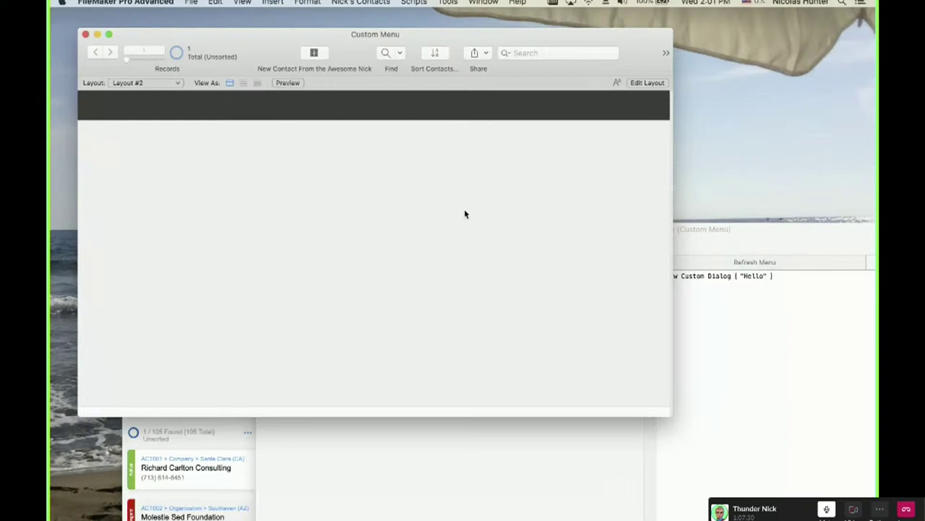
Enlarge the Custom Menu window and reopen the list of custom menus.
drag(669, 413, 874, 507)
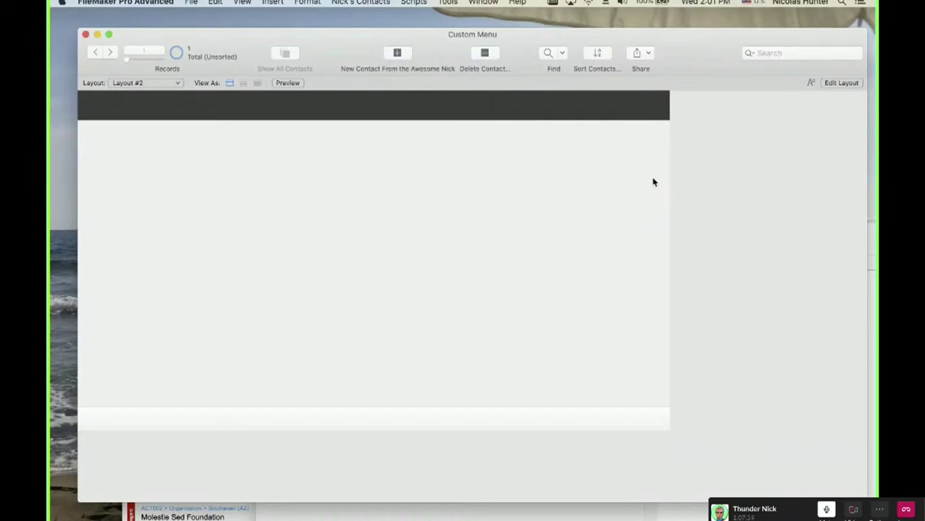
click(448, 2)
mouse_move(477, 56)
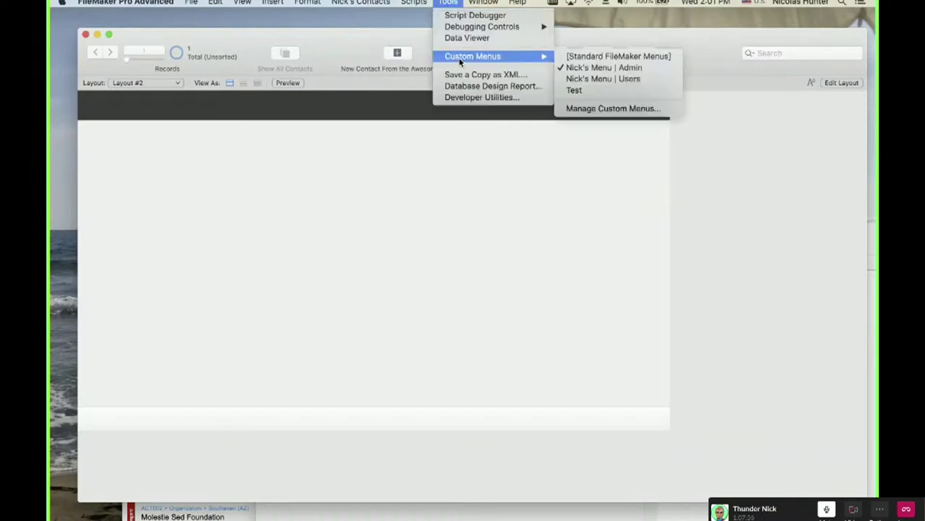
click(588, 108)
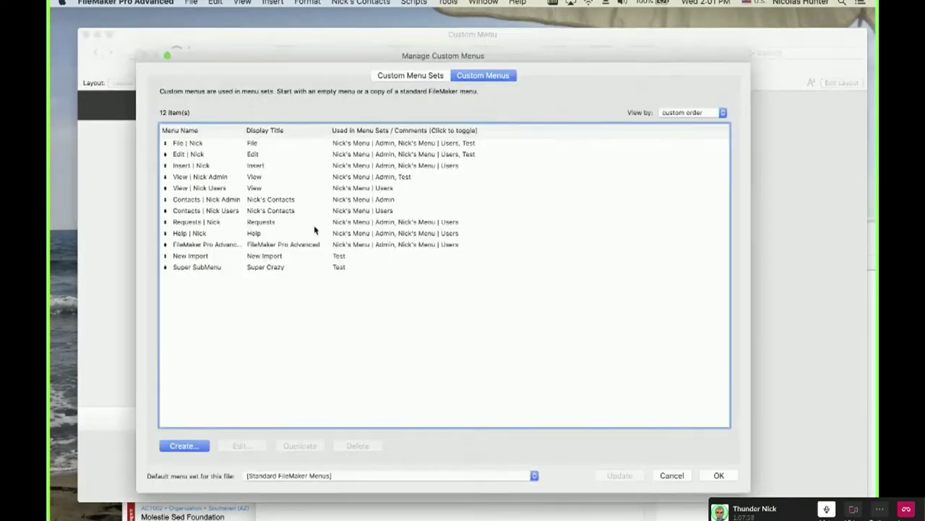
click(323, 189)
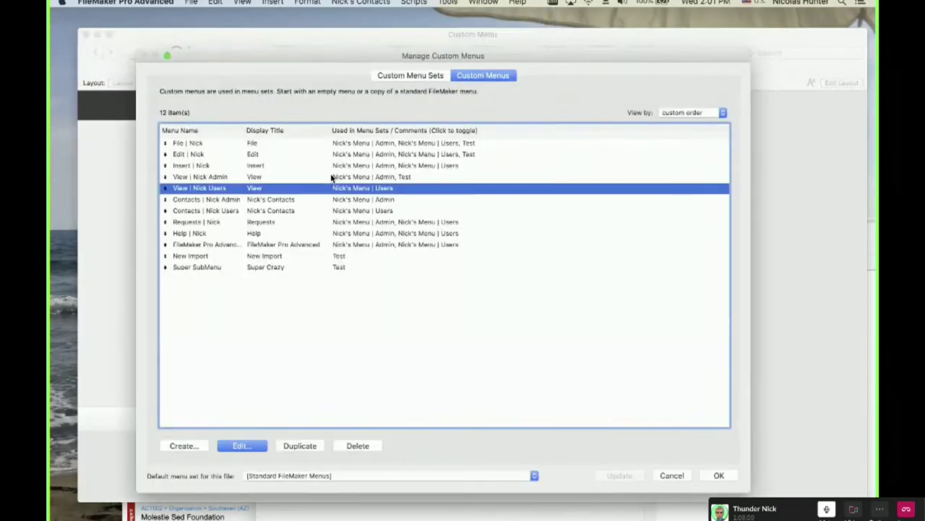
double_click(332, 177)
click(599, 435)
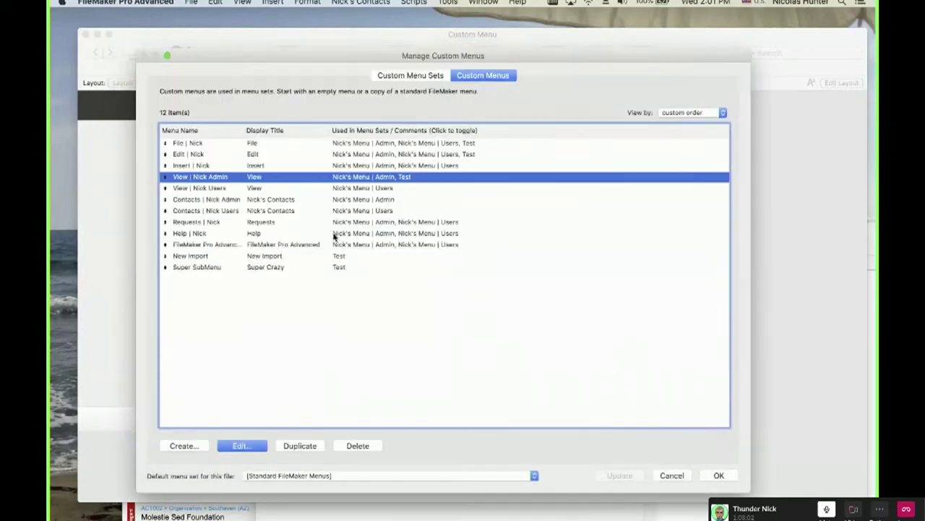
Restore the first admin Contacts menu item's name to "New Contact" and save the custom menus.
click(335, 201)
key(Return)
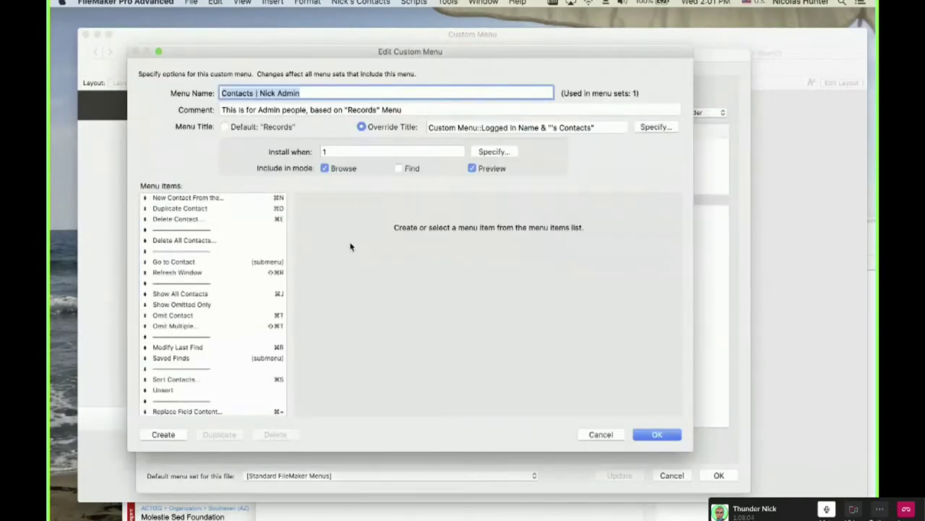
click(243, 197)
drag(420, 263, 504, 263)
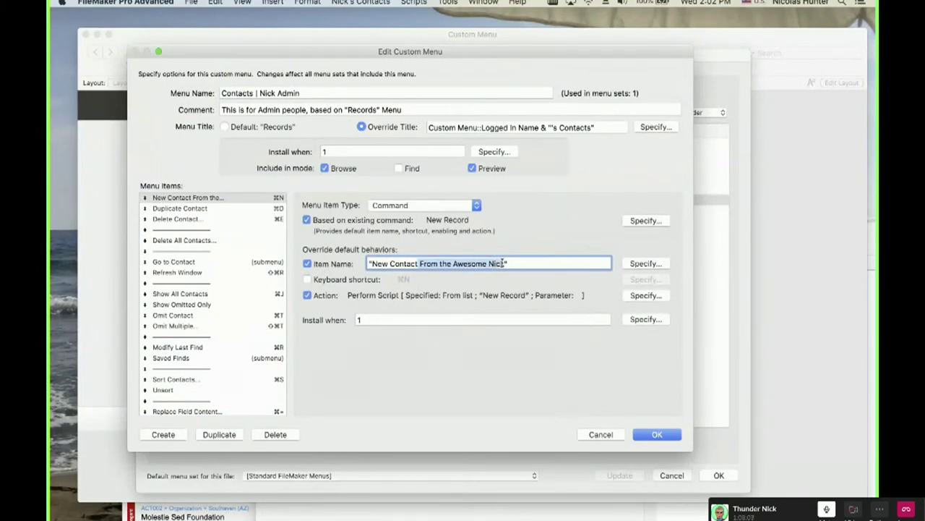
key(BackSpace)
click(657, 434)
click(719, 475)
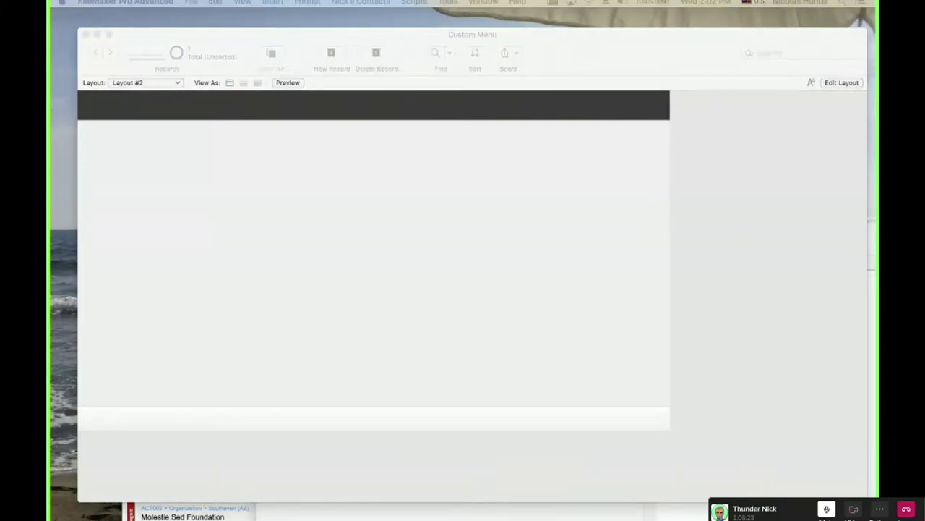
click(343, 130)
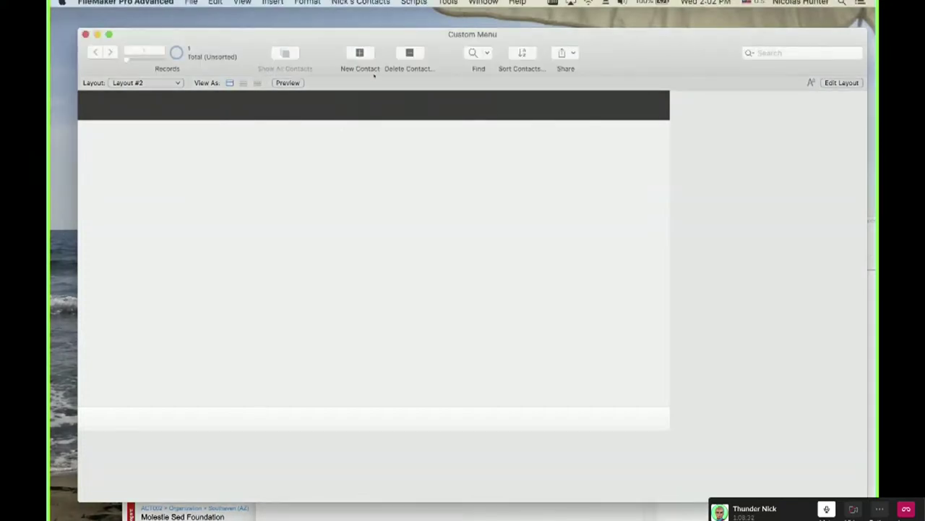
Review the admin Contacts menu's override title calculation based on the Logged In Name field, and close the settings without changes.
click(414, 2)
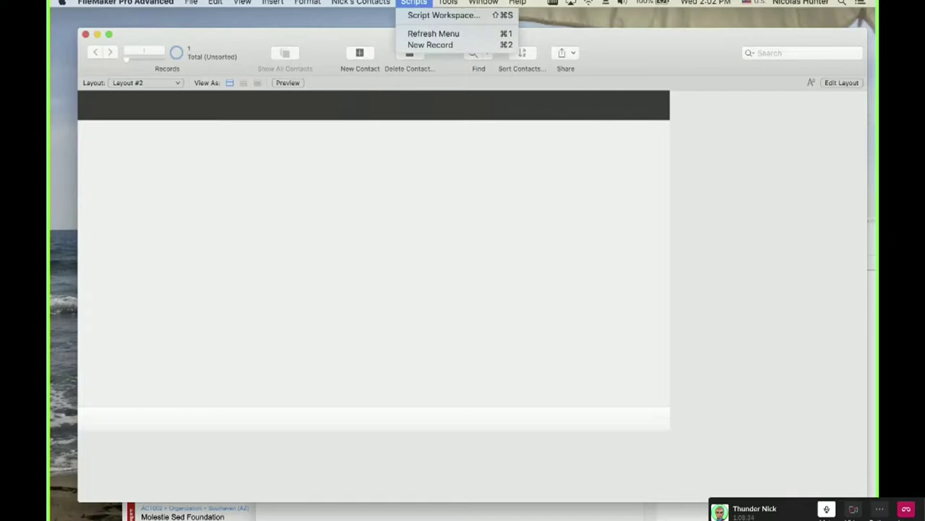
mouse_move(448, 2)
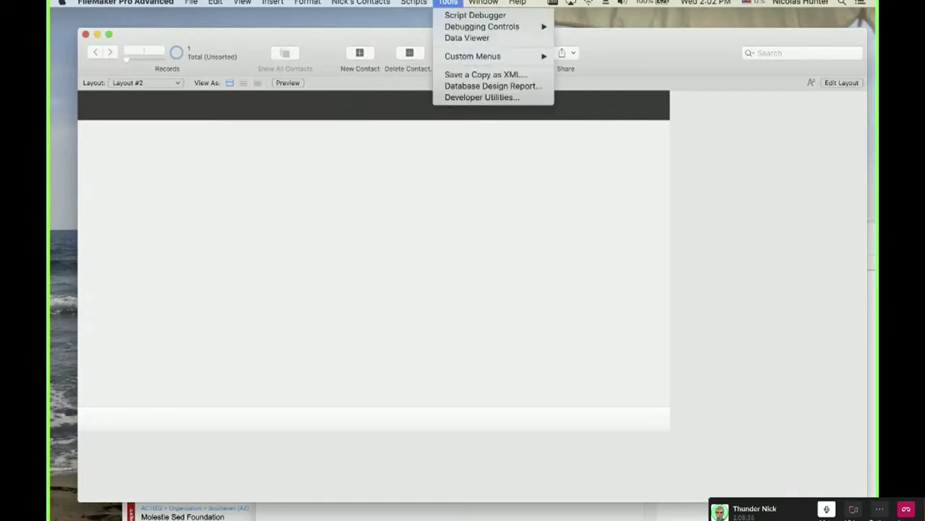
mouse_move(472, 56)
click(616, 110)
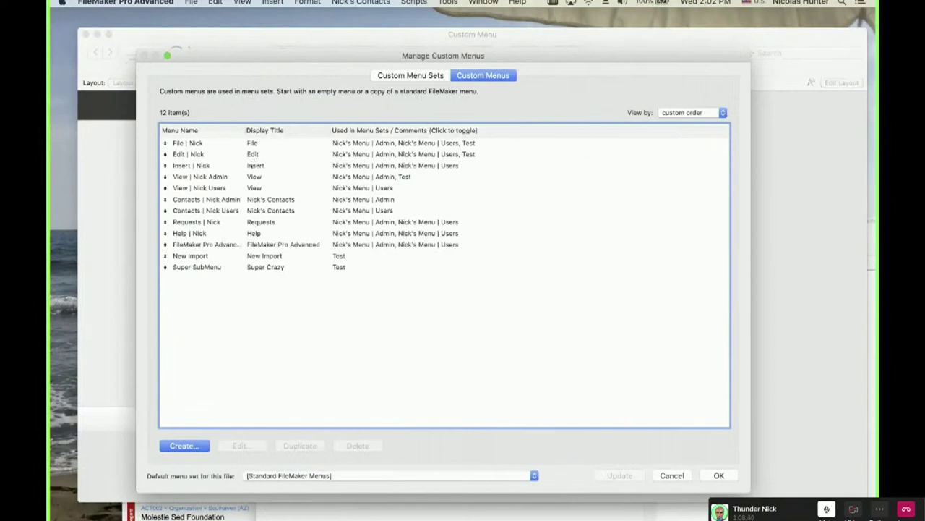
click(248, 178)
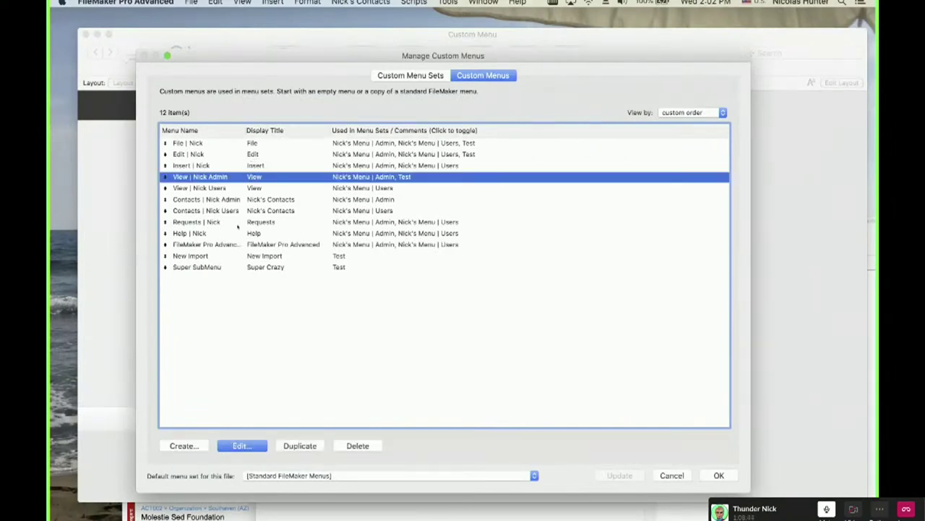
double_click(374, 199)
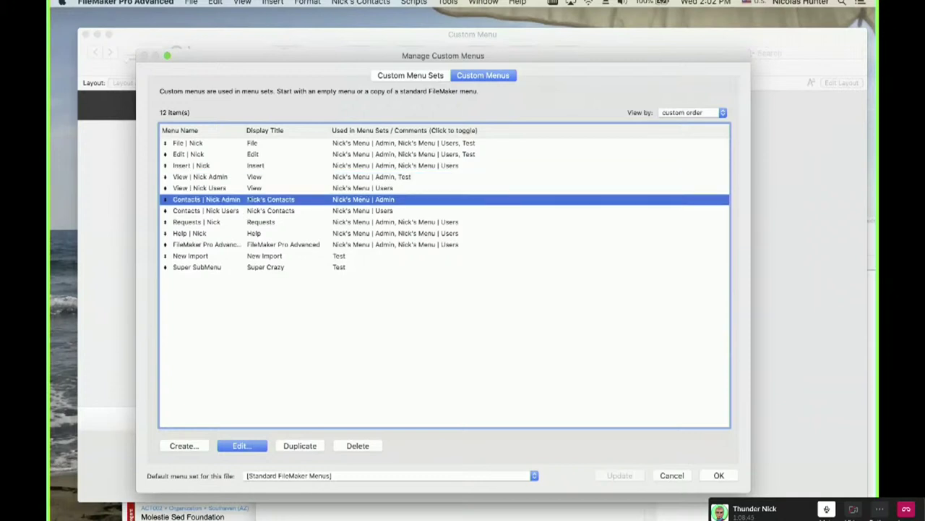
click(225, 200)
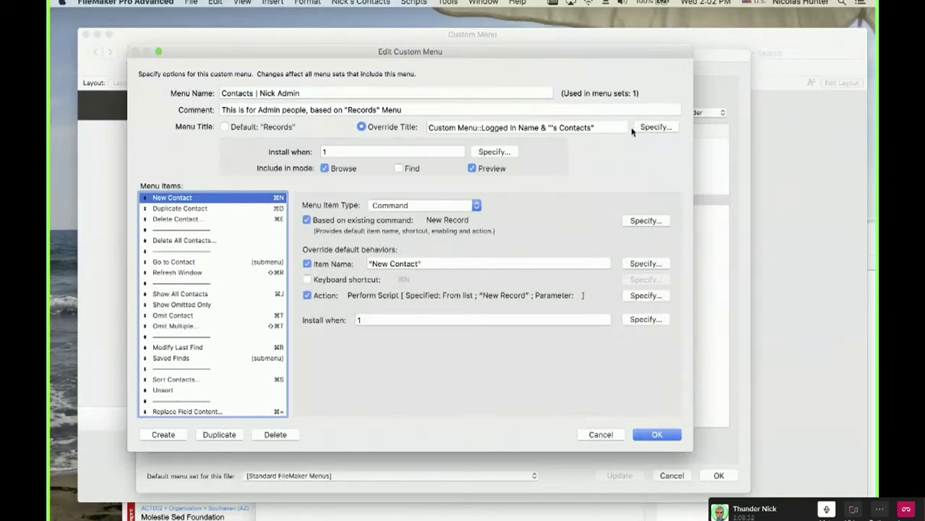
click(428, 128)
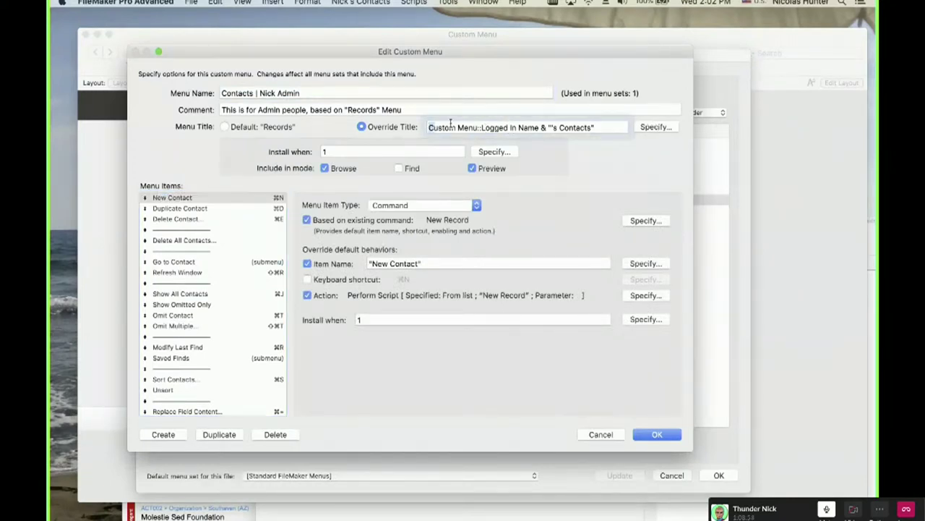
key(Escape)
key(Escape)
Examine the personalized title and the commands of the custom Contacts menu.
click(357, 3)
click(358, 3)
click(357, 3)
click(357, 4)
click(357, 4)
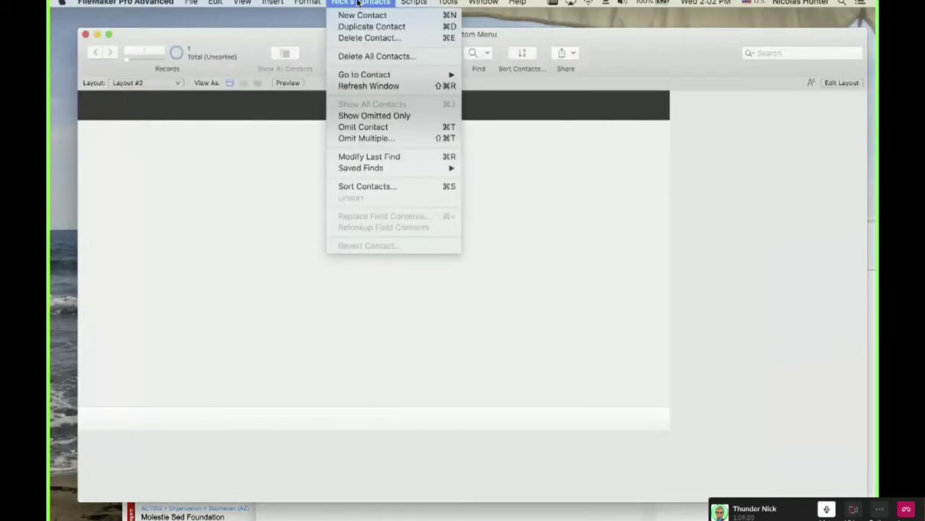
click(357, 4)
click(130, 82)
click(134, 73)
click(156, 83)
click(157, 92)
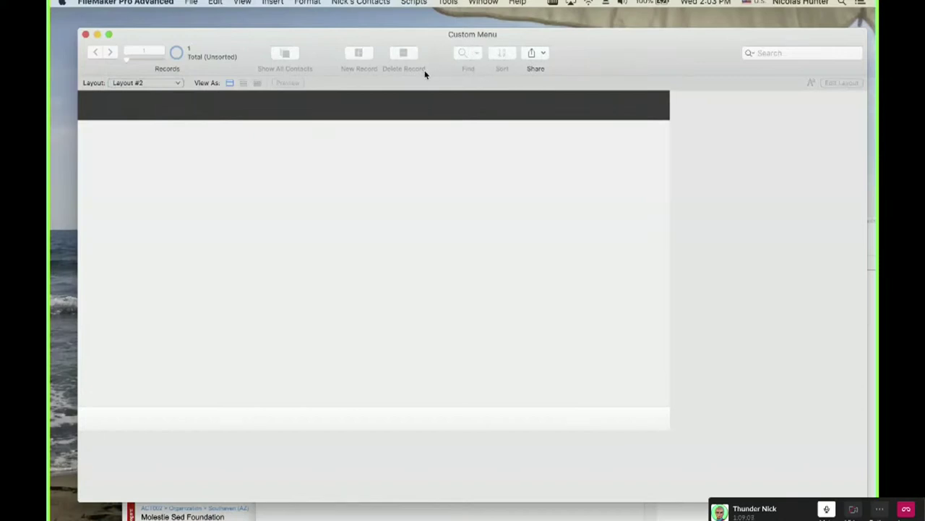
click(449, 2)
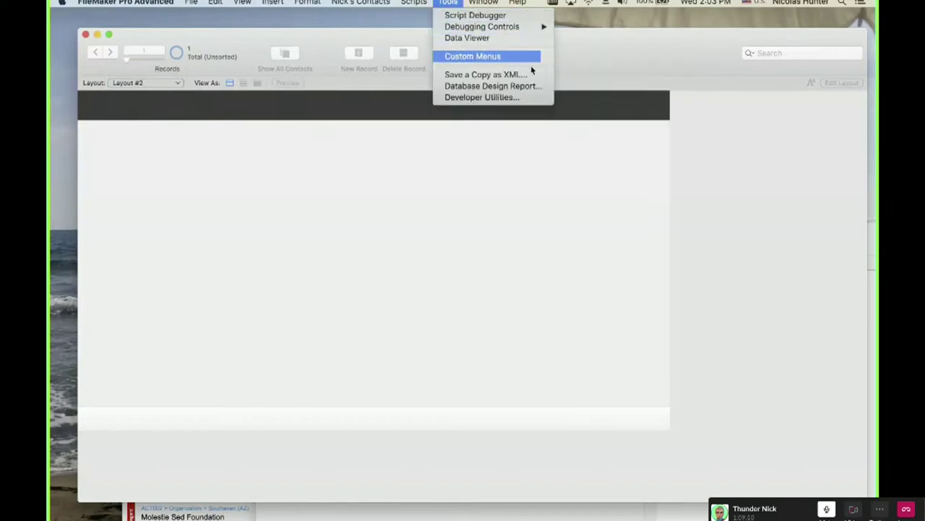
click(229, 224)
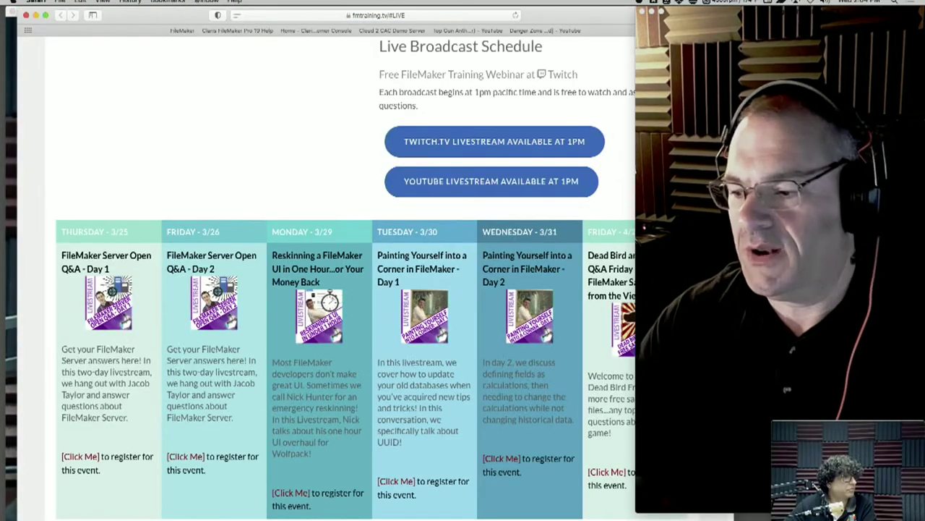
In Safari, review the "Painting Yourself into a Corner in FileMaker" Day 1 and Day 2 sessions on the live broadcast schedule.
click(731, 510)
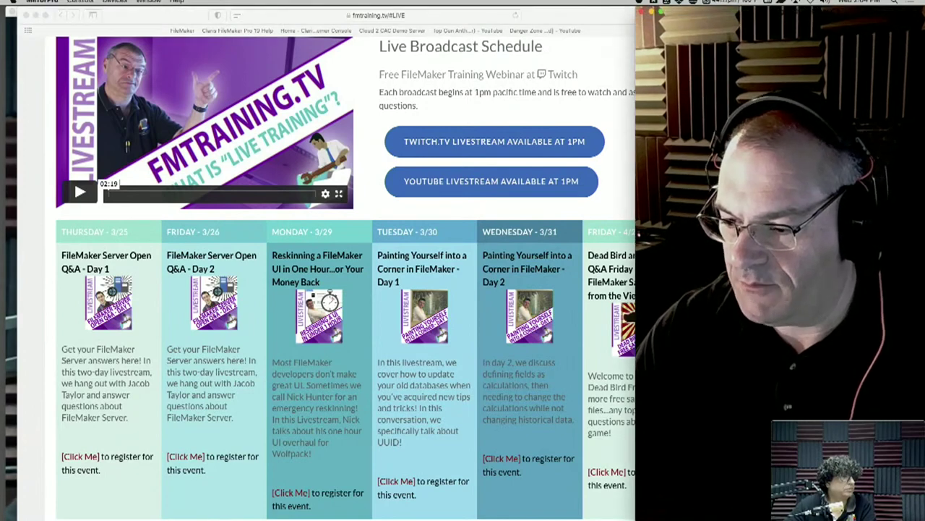
mouse_move(819, 470)
click(394, 216)
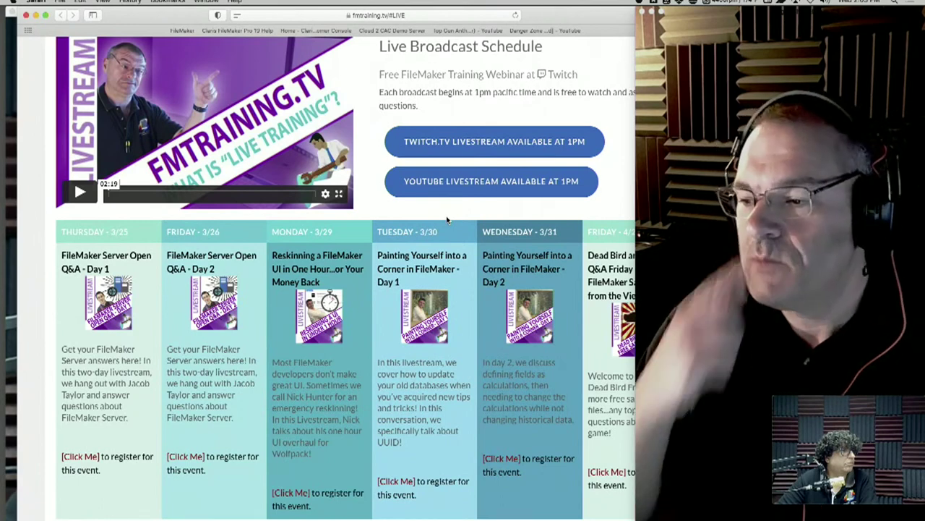
mouse_move(2, 138)
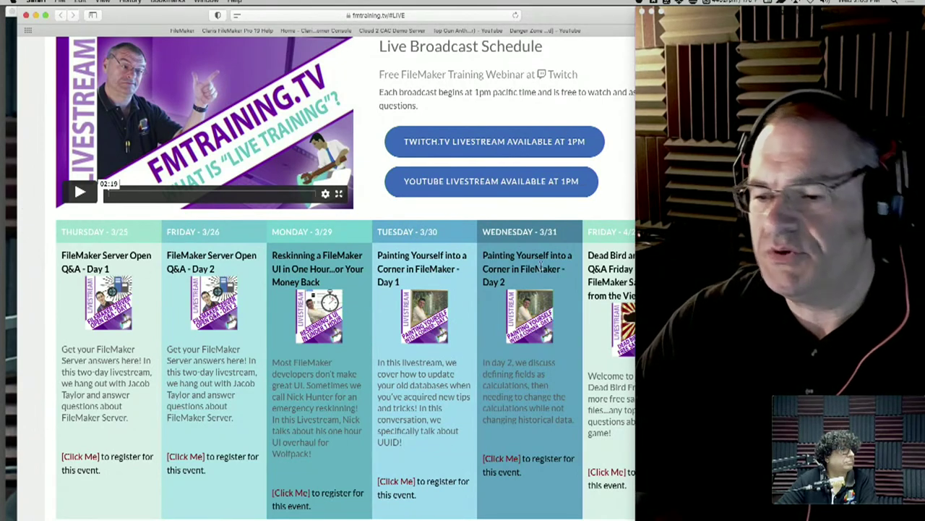
drag(534, 284, 483, 250)
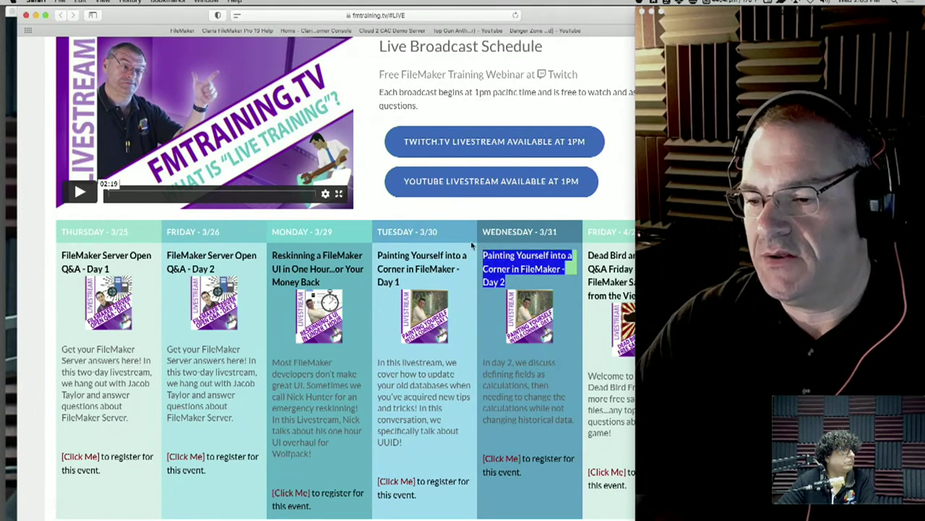
click(415, 210)
drag(446, 286, 379, 257)
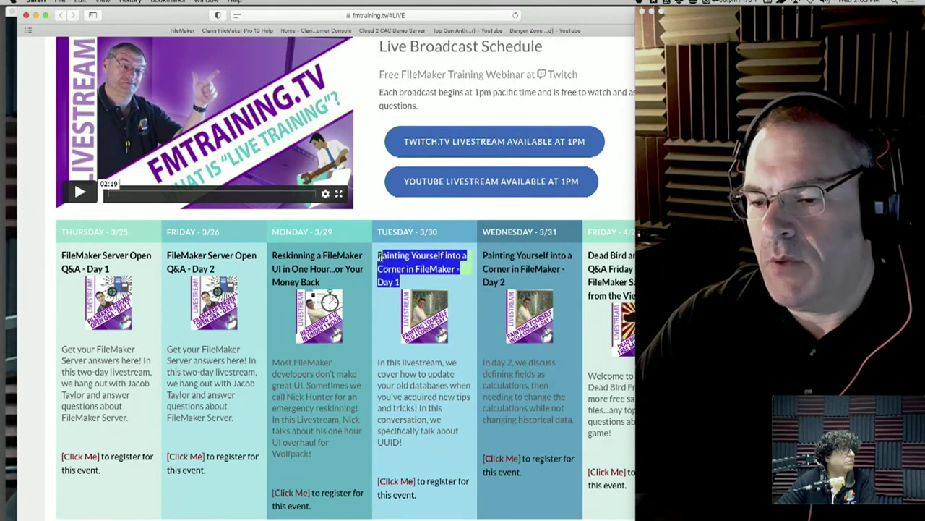
mouse_move(539, 286)
mouse_down()
mouse_move(486, 269)
mouse_move(484, 259)
mouse_up()
click(434, 212)
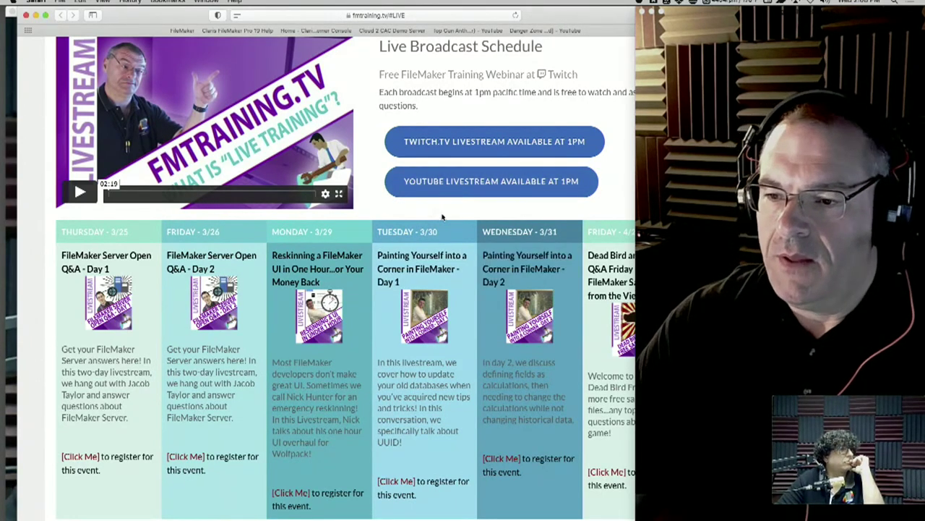